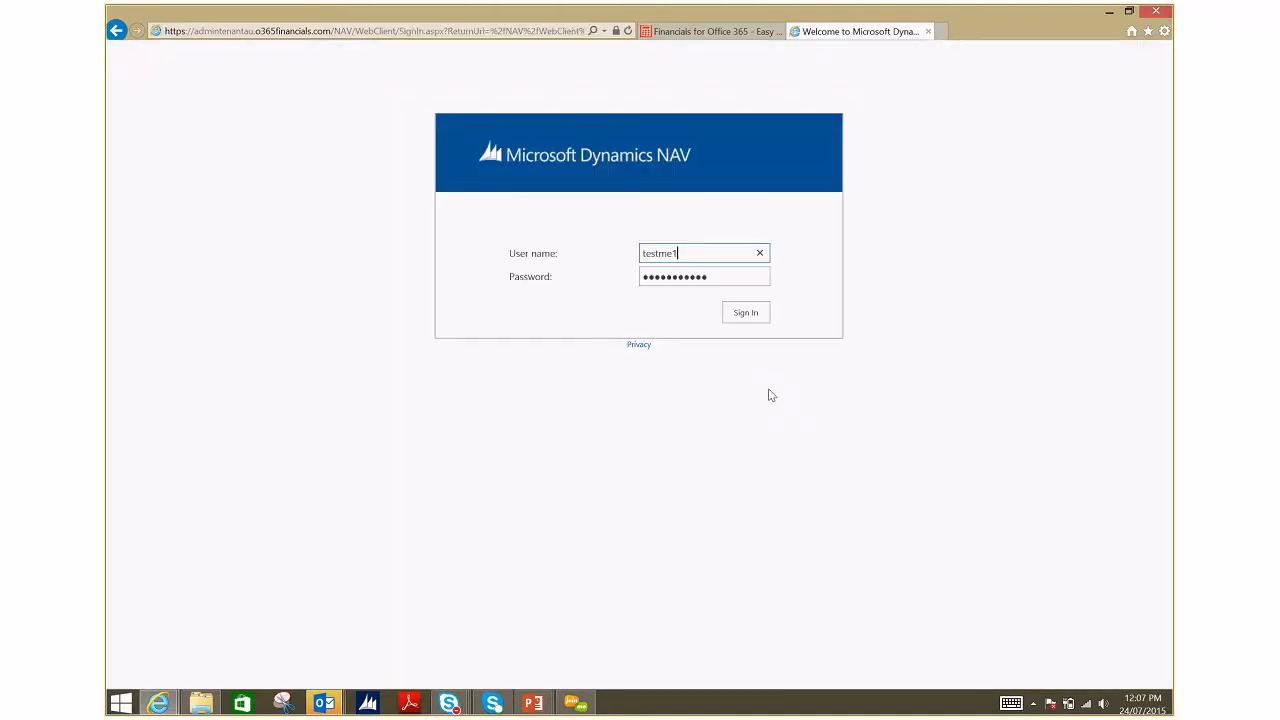
# - Sign in to Microsoft Dynamics NAV and look over the sales reports and main navigation areas of the Role Center
pyautogui.click(748, 311)
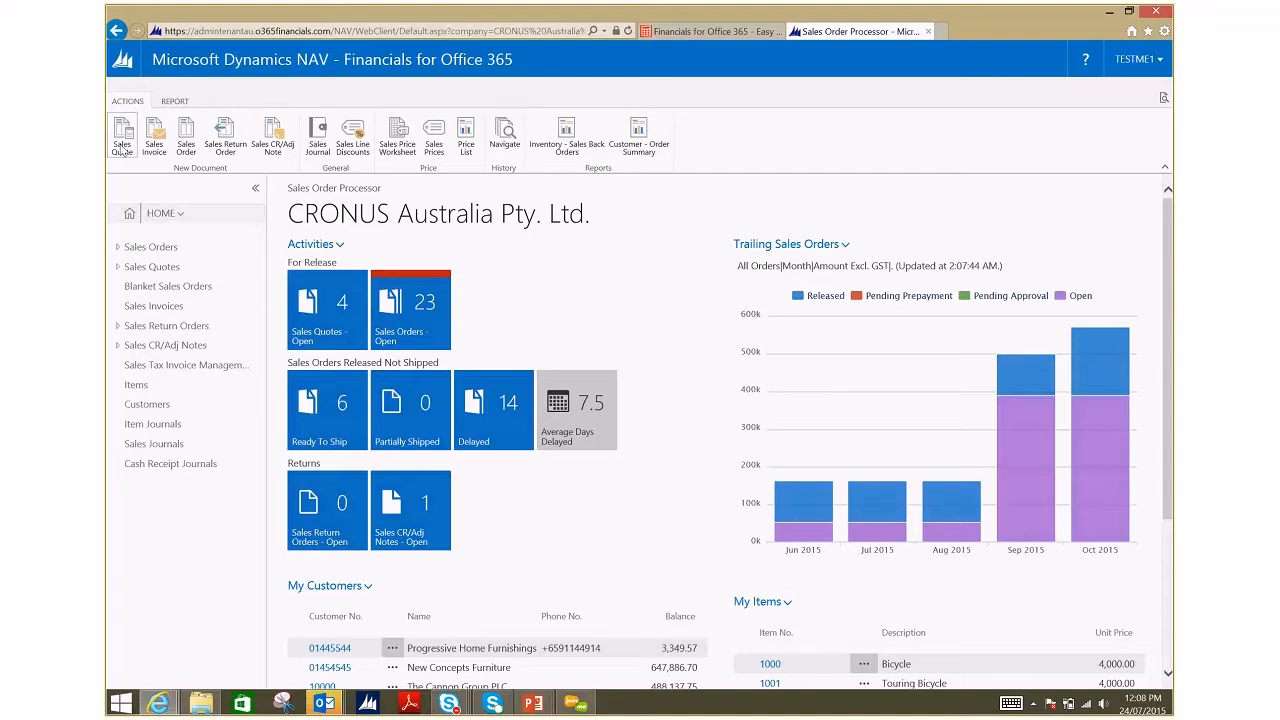
pyautogui.click(176, 102)
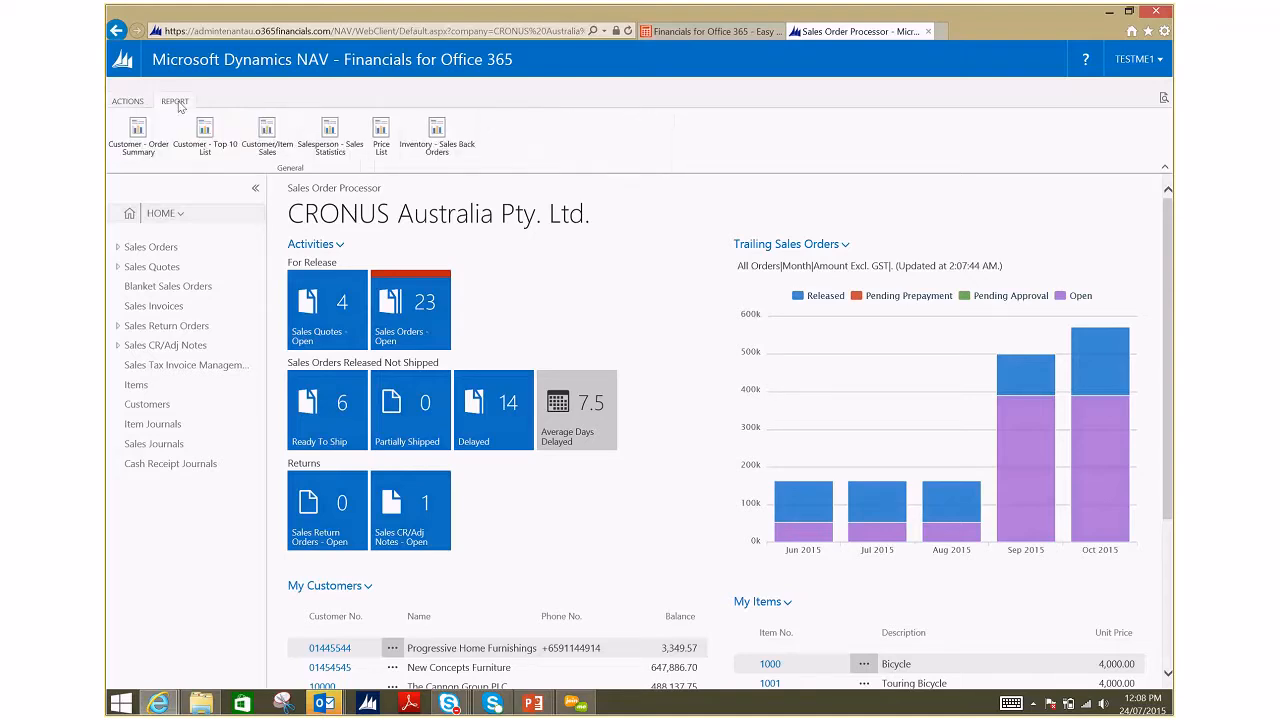
pyautogui.click(178, 215)
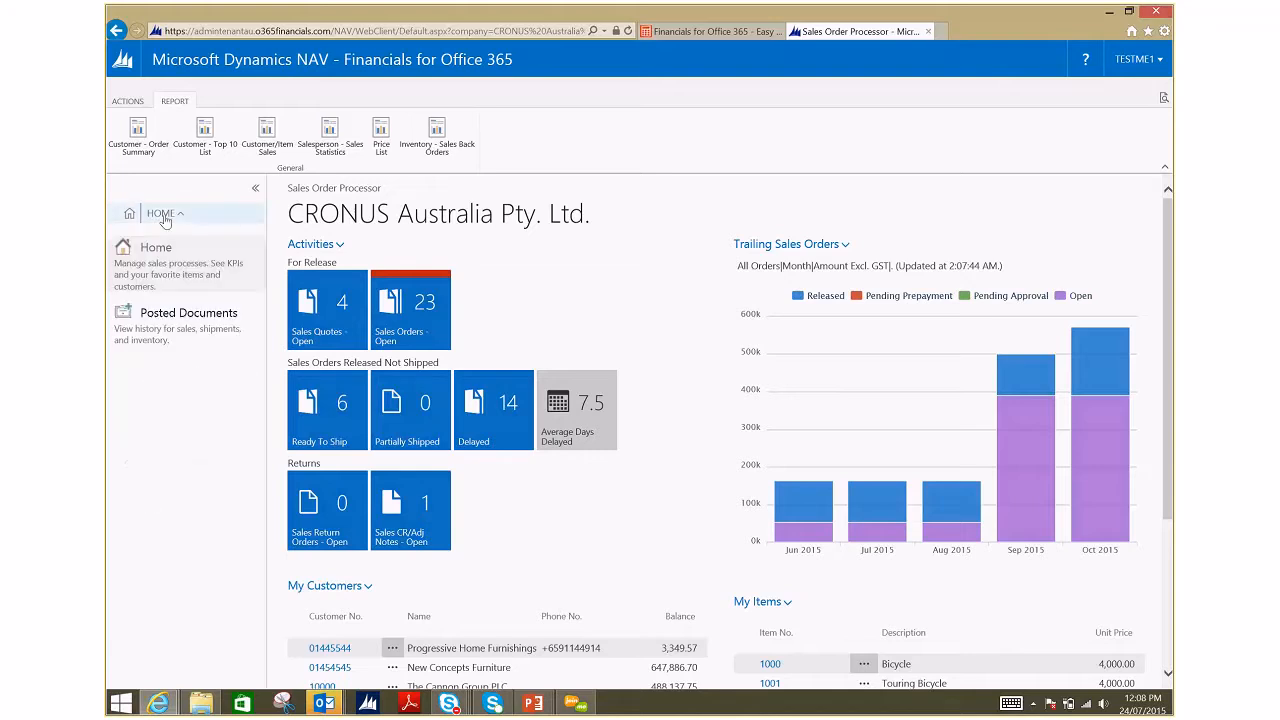
pyautogui.click(180, 215)
# - View the sub-lists under Sales Orders and Sales Quotes, and collapse both groups
pyautogui.click(118, 246)
pyautogui.click(119, 424)
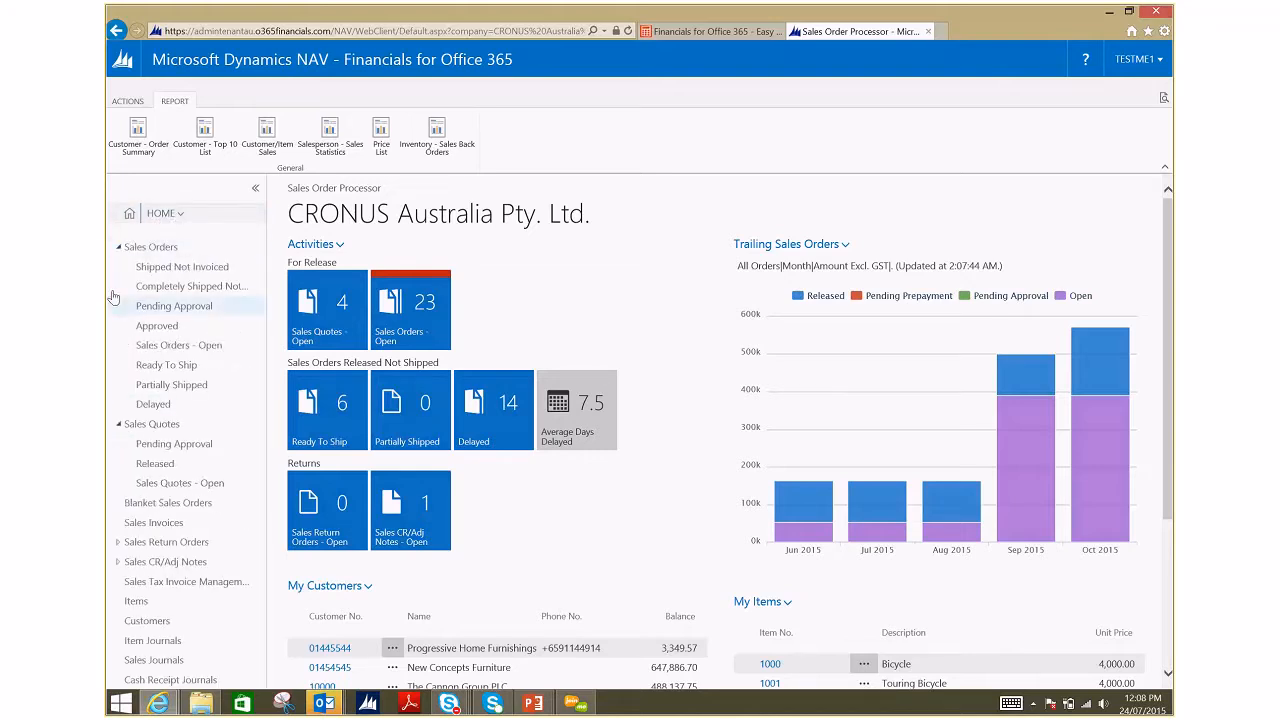
pyautogui.click(118, 247)
pyautogui.click(118, 267)
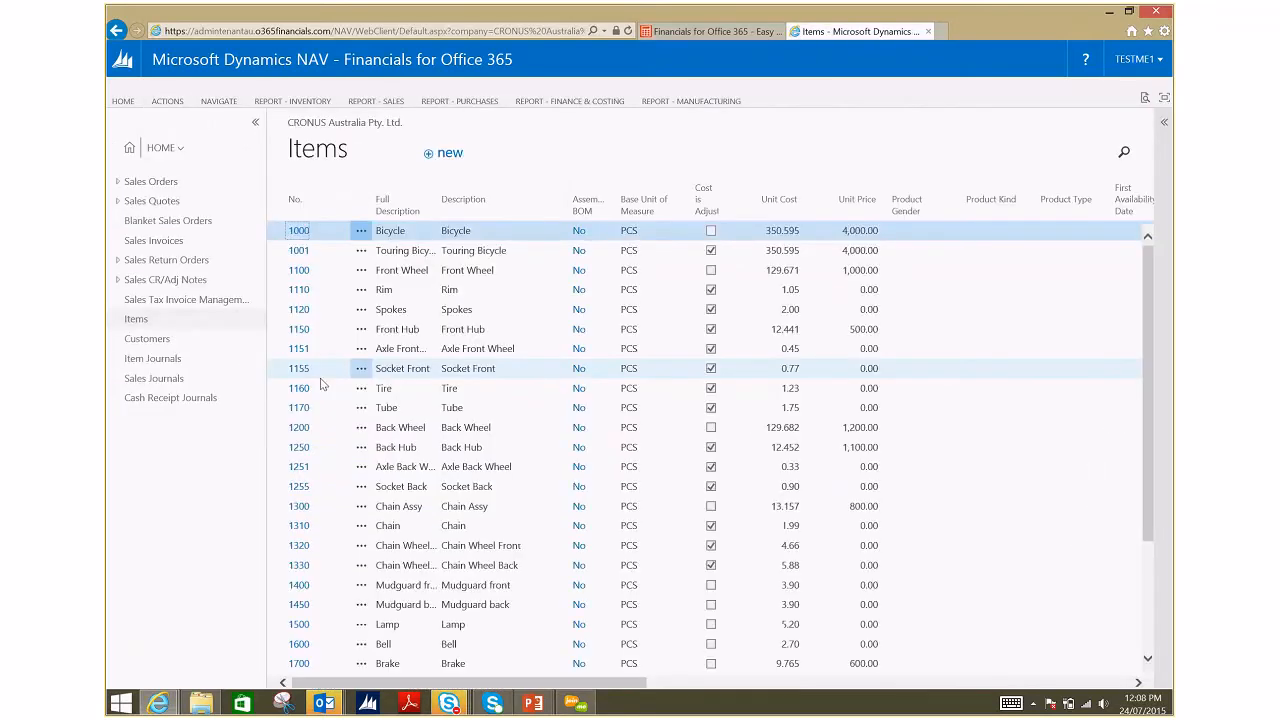
# - Collapse the navigation pane and examine the invoicing and planning details of the Socket Front, Chain and Bicycle items
pyautogui.click(255, 123)
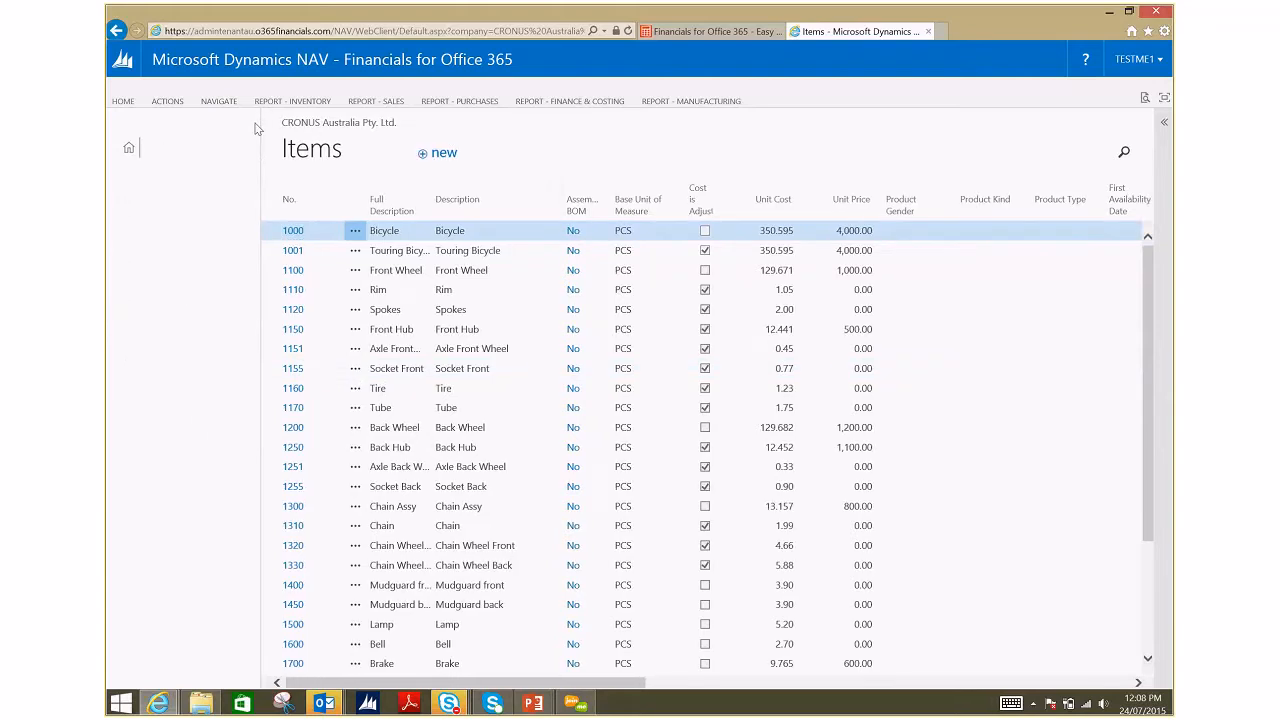
pyautogui.click(1164, 123)
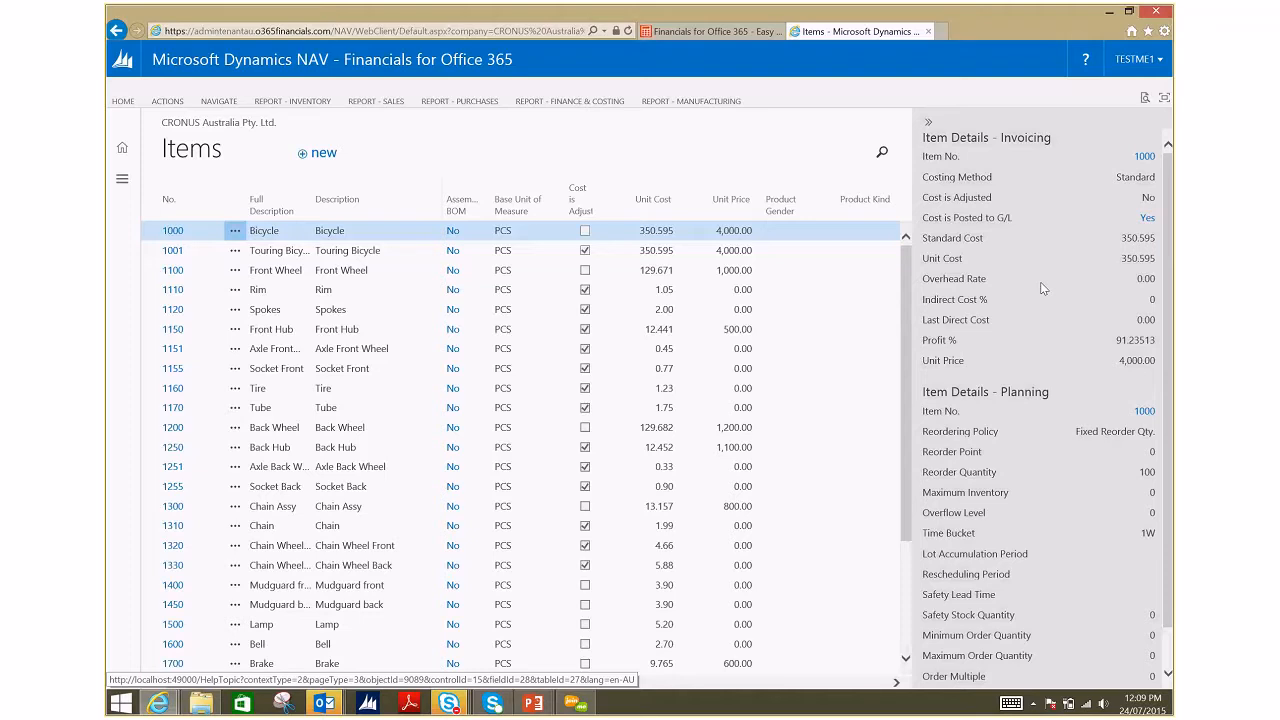
pyautogui.scroll(-1, 1022, 266)
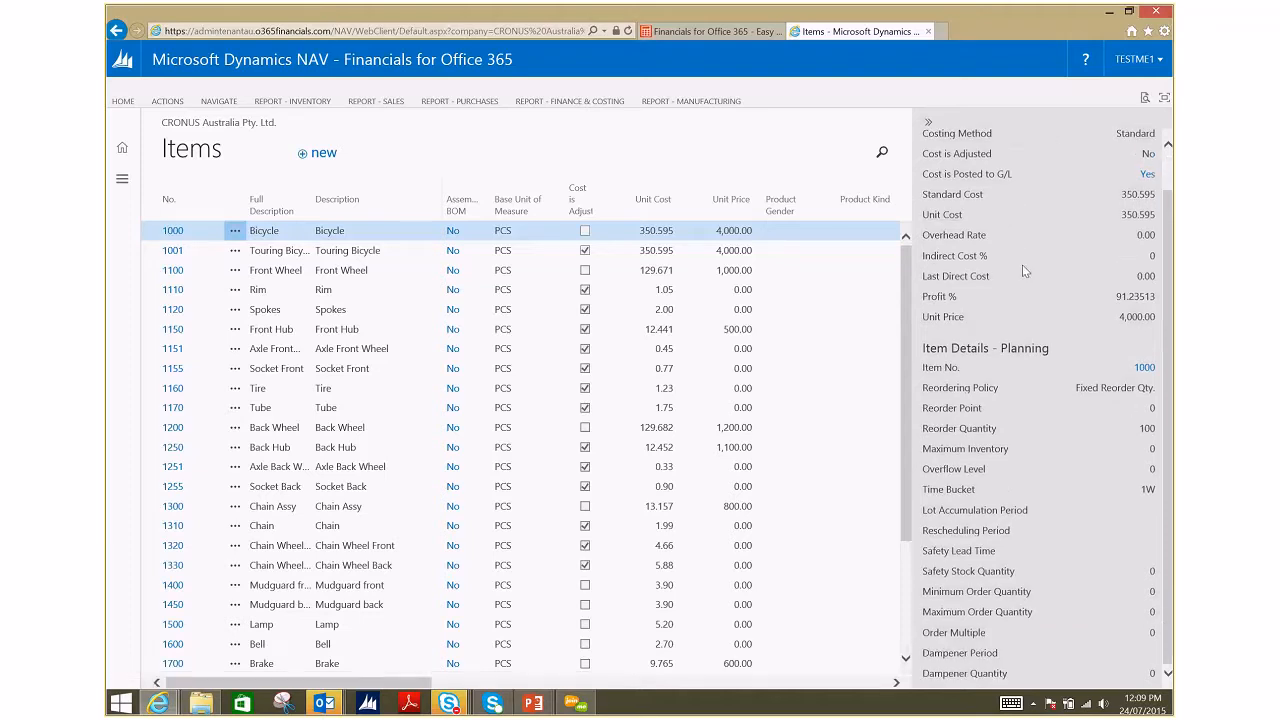
pyautogui.click(624, 376)
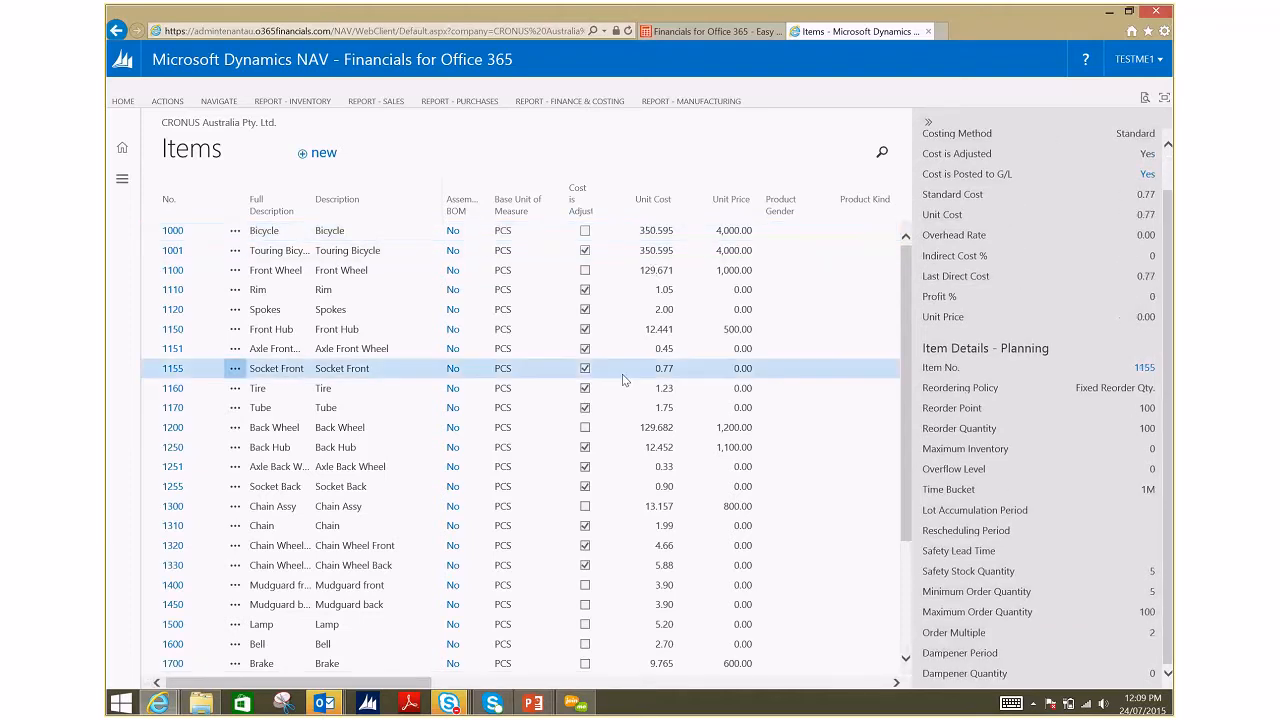
pyautogui.click(623, 527)
pyautogui.click(616, 229)
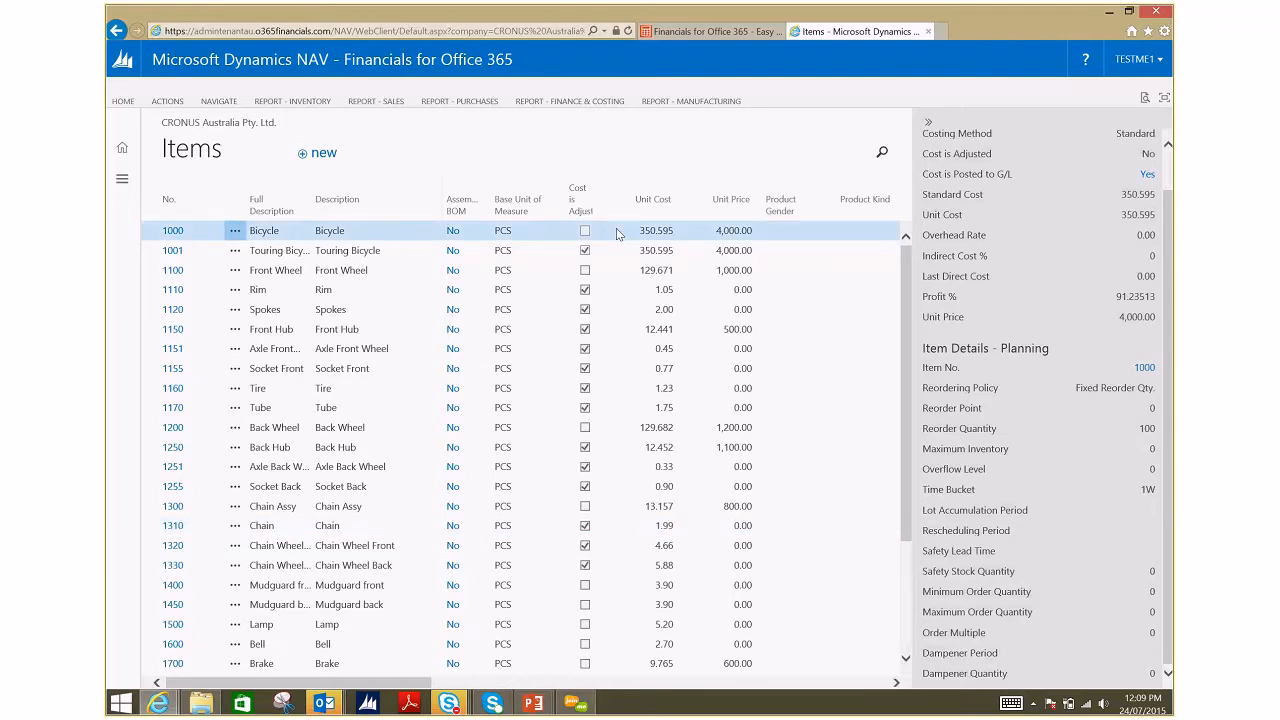
pyautogui.click(928, 121)
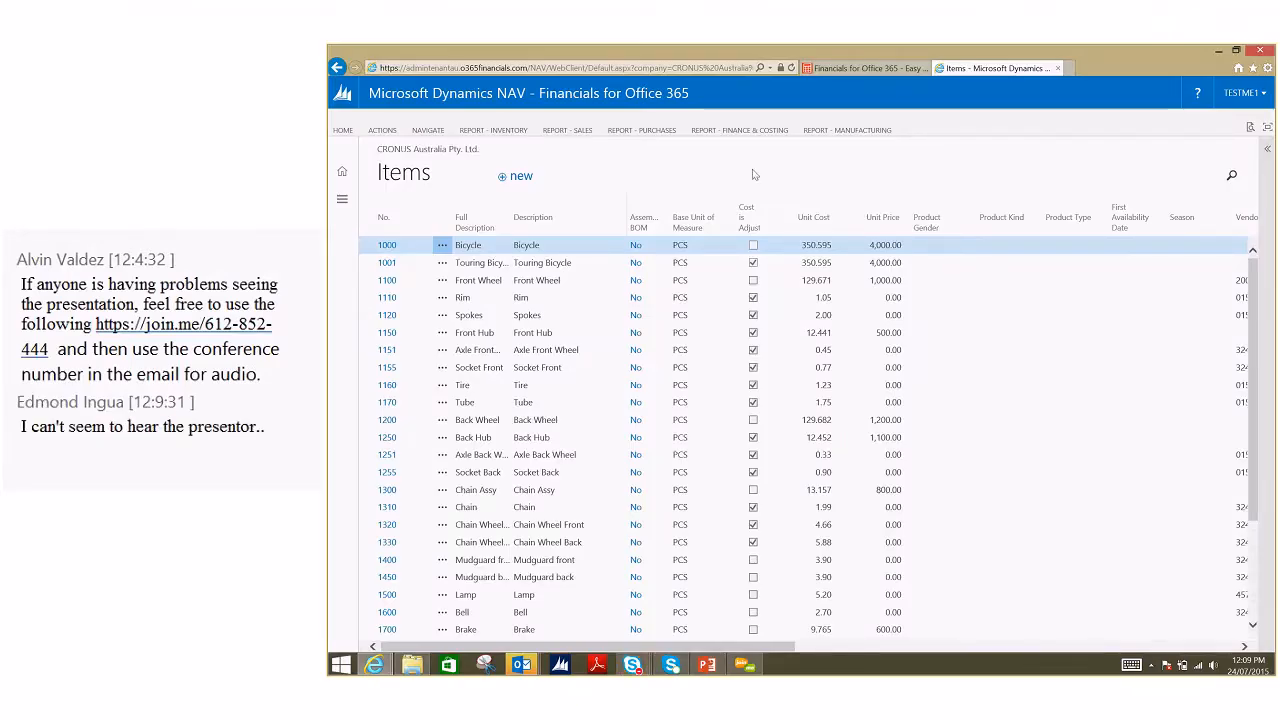
# - Look over the management and navigation commands available for items, and collapse the ribbon
pyautogui.click(357, 132)
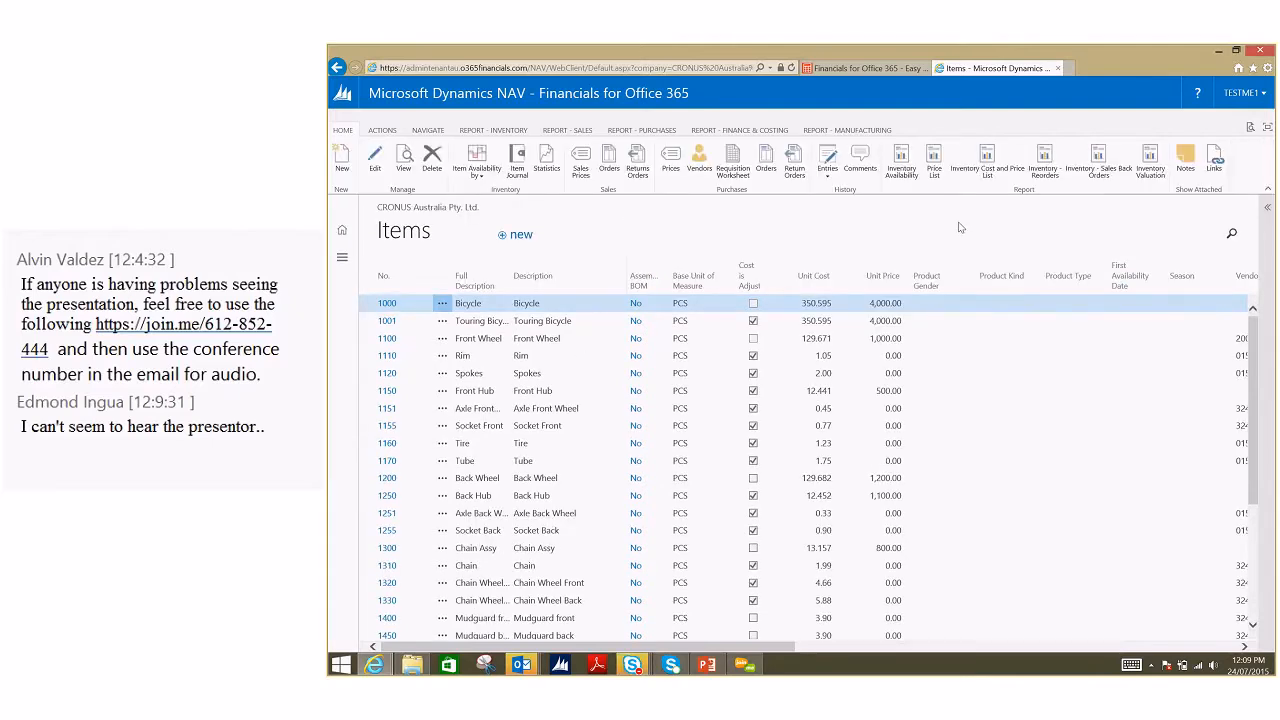
pyautogui.click(428, 131)
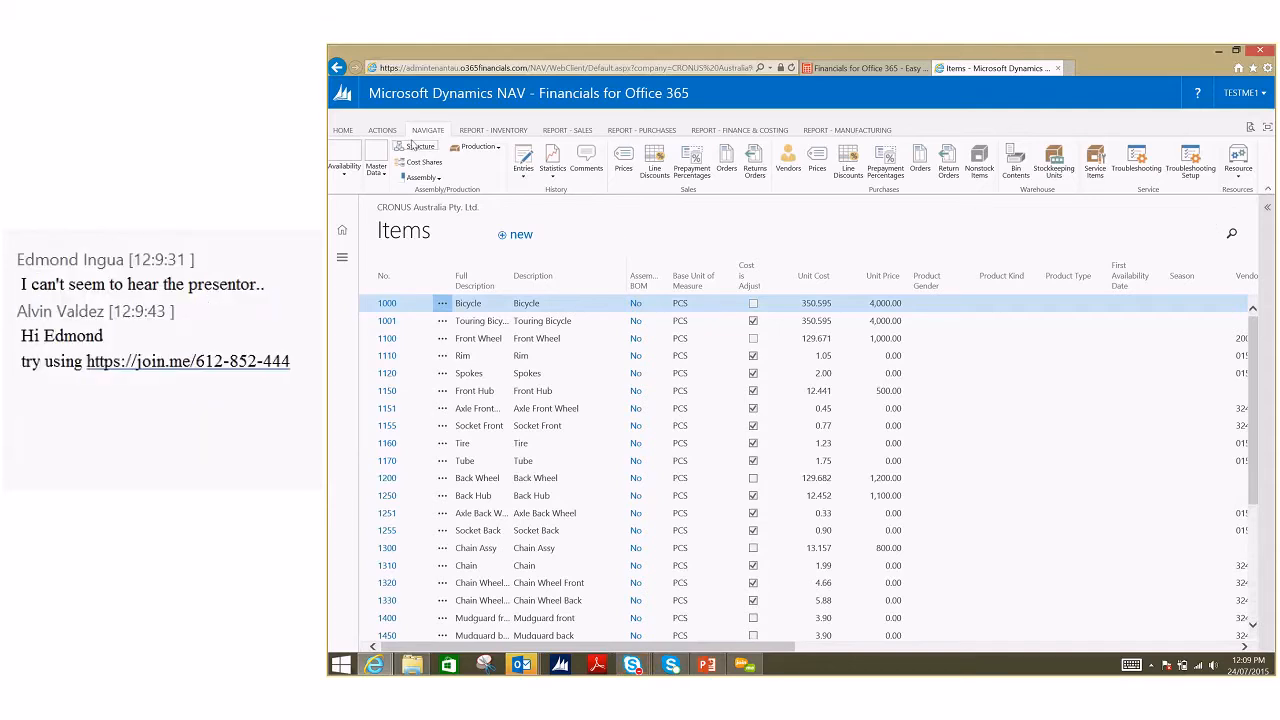
pyautogui.click(341, 130)
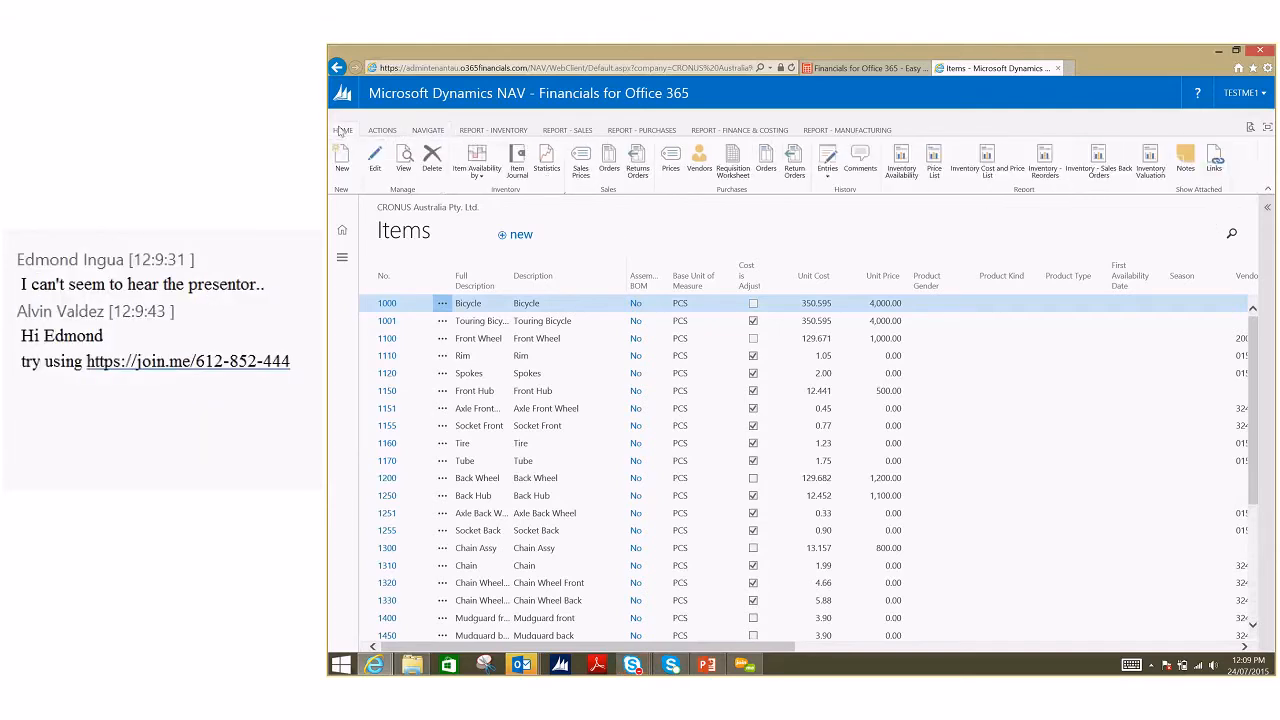
pyautogui.click(1266, 192)
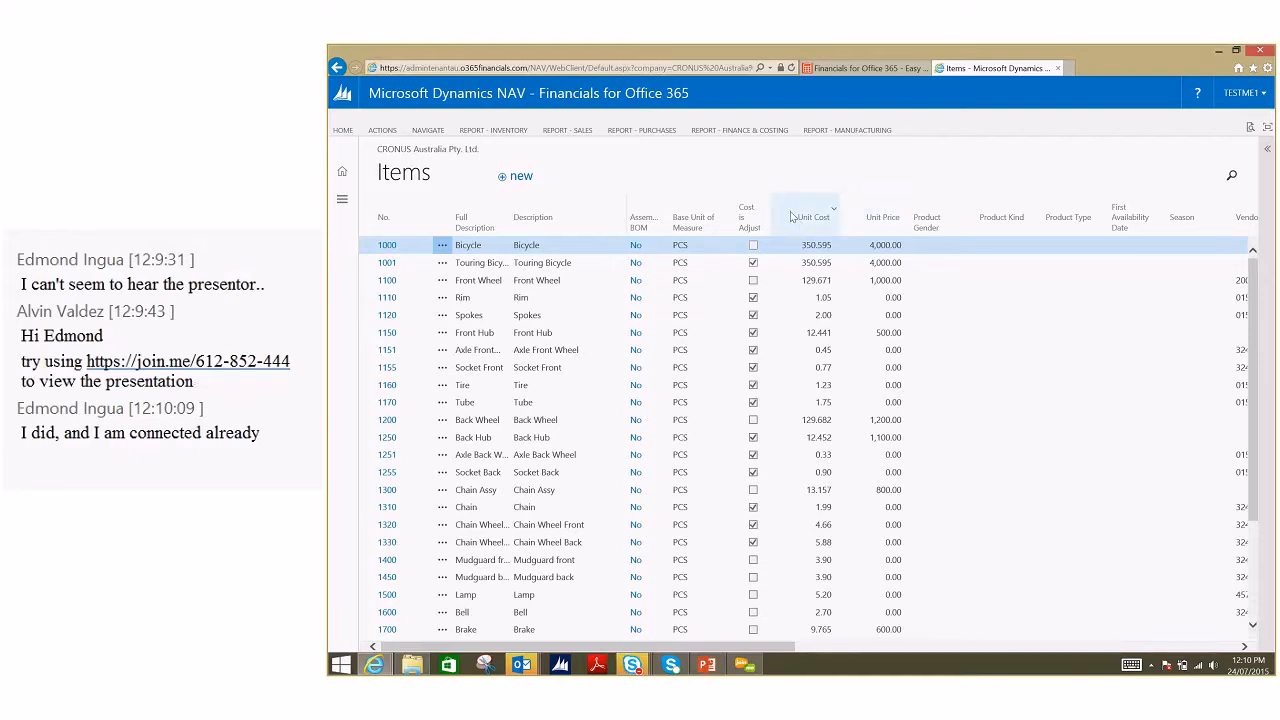
# - Filter the Items list to unit costs of 200..300 and look through the columns of the filtered items
pyautogui.click(791, 216)
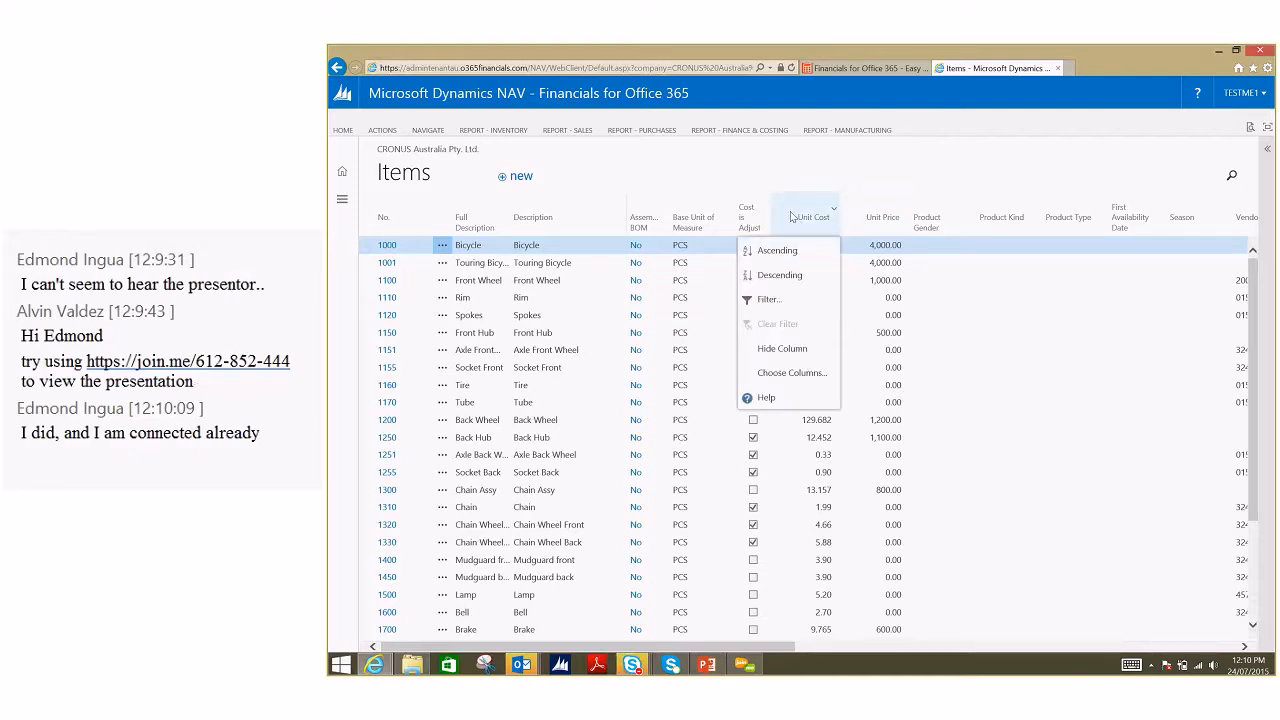
pyautogui.click(768, 299)
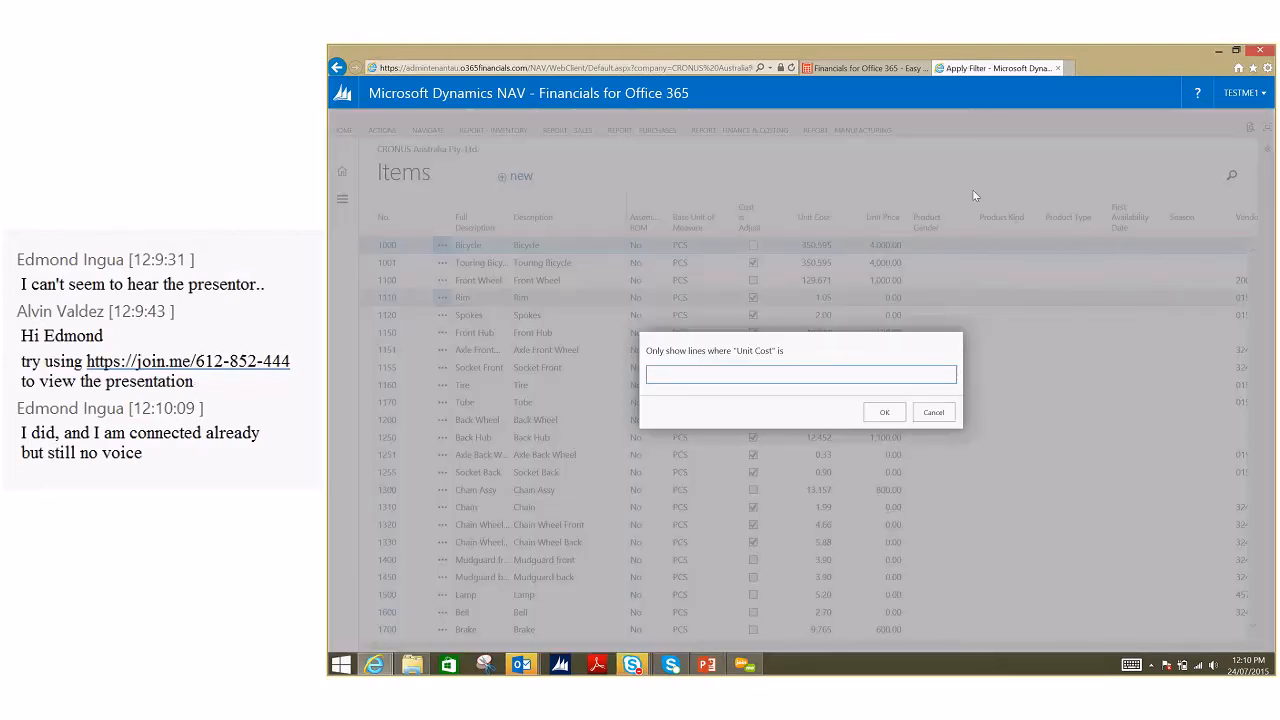
pyautogui.write('200..300')
pyautogui.press('Tab')
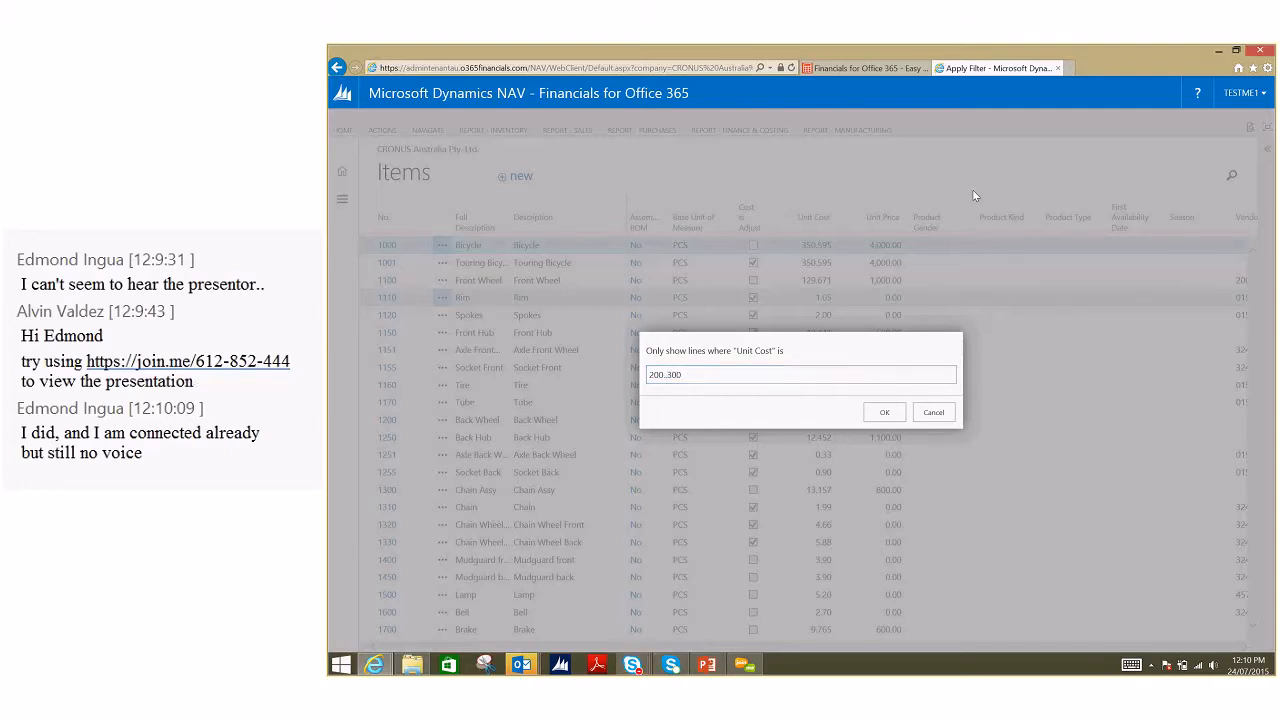
pyautogui.click(884, 413)
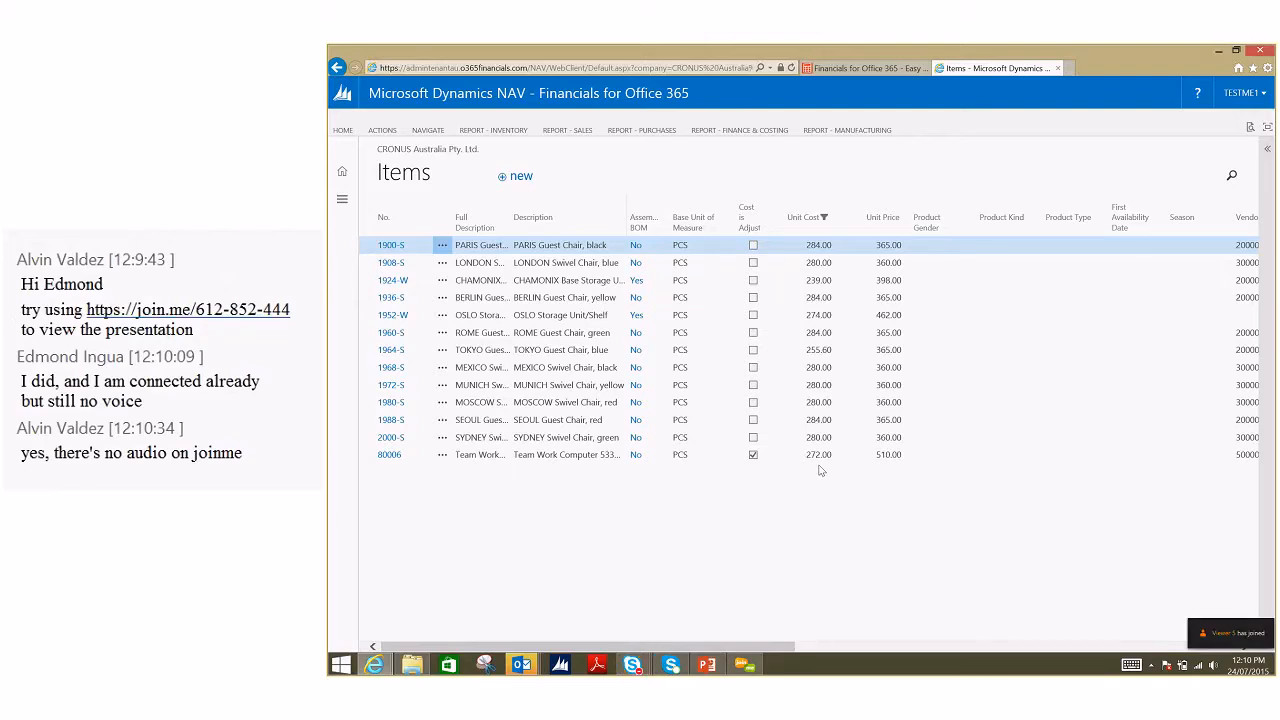
pyautogui.moveTo(818, 657); pyautogui.dragTo(1076, 656)
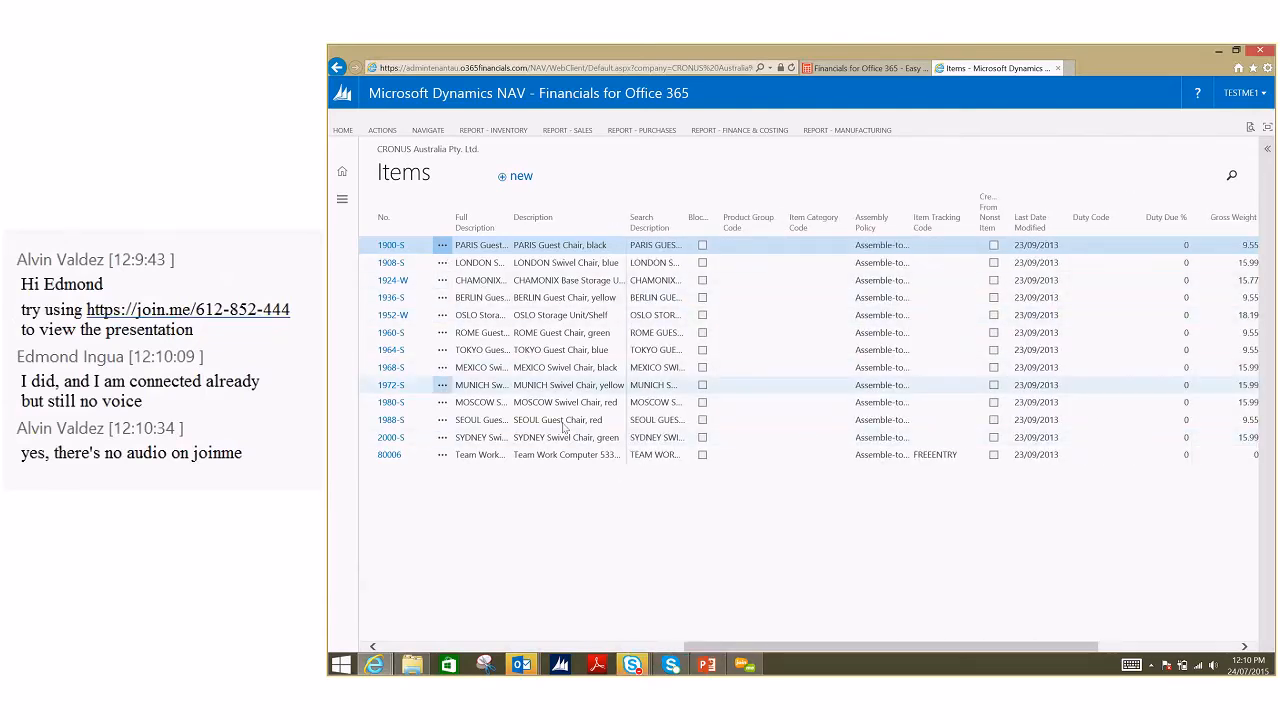
pyautogui.moveTo(932, 646); pyautogui.dragTo(565, 646)
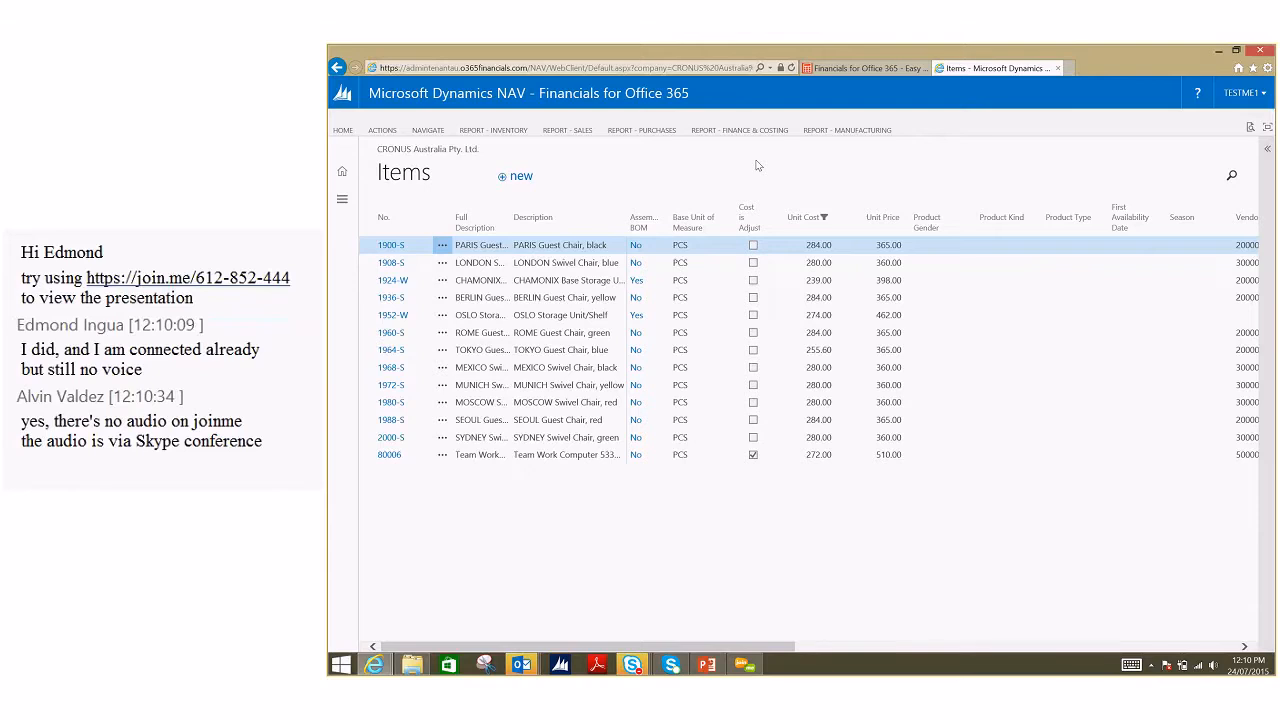
# - Make the Description 2, Item Category Code and Product Group Code columns visible in the Items list
pyautogui.click(728, 209)
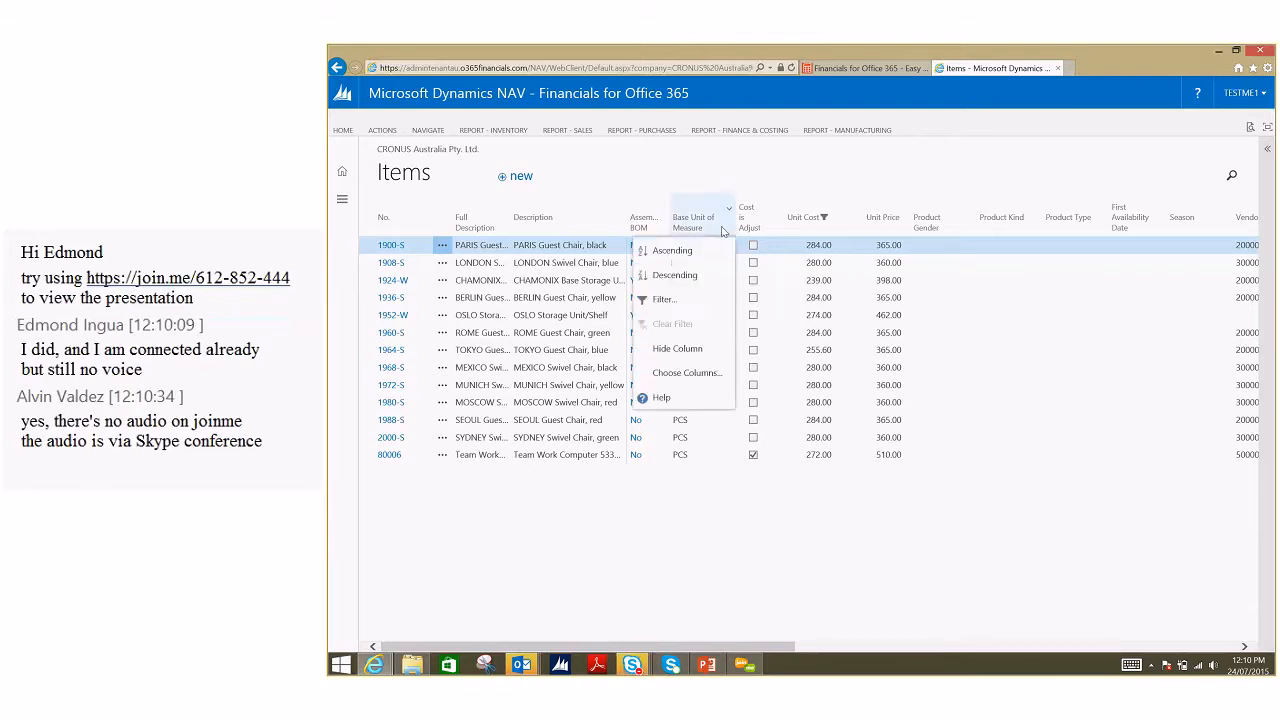
pyautogui.click(716, 372)
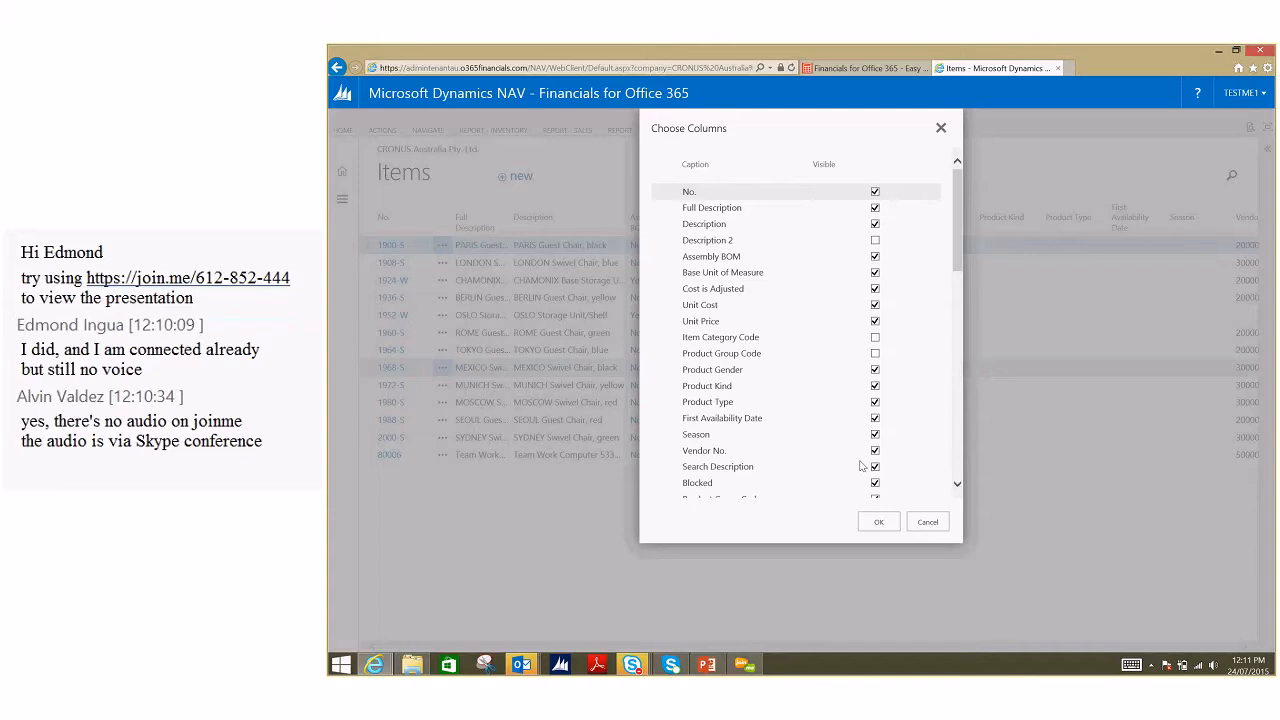
pyautogui.click(875, 240)
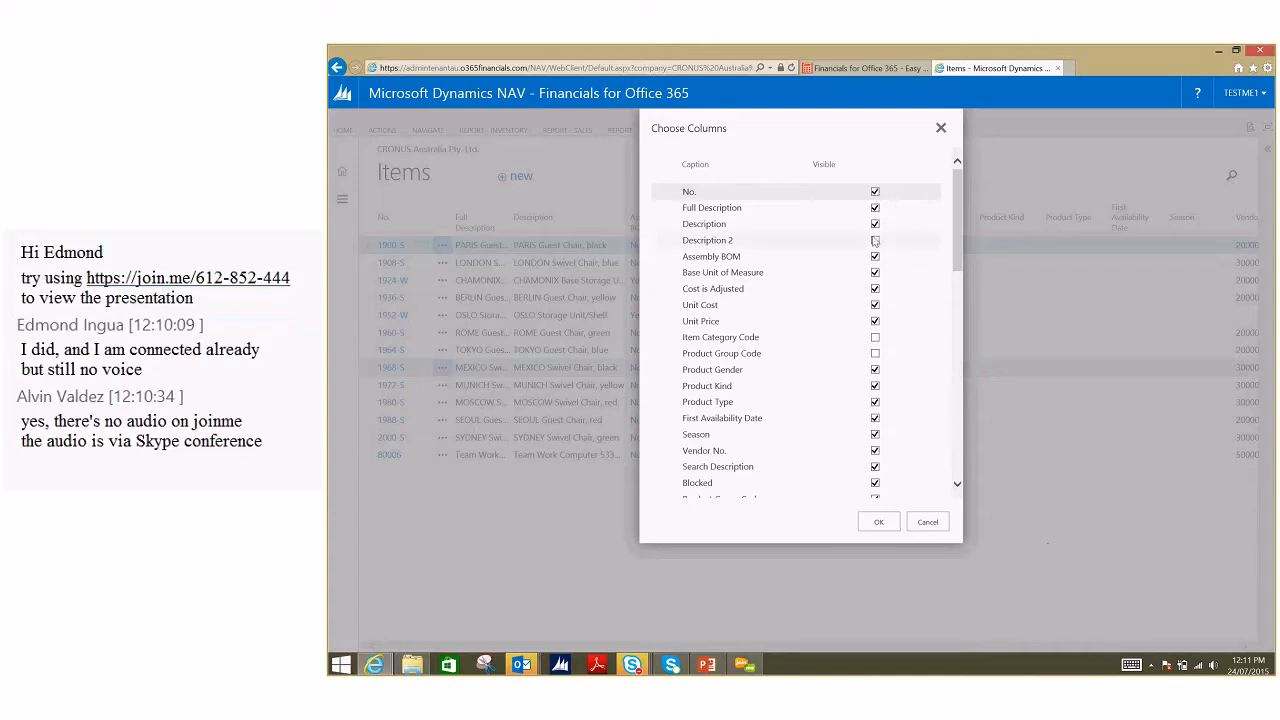
pyautogui.click(875, 337)
pyautogui.click(875, 353)
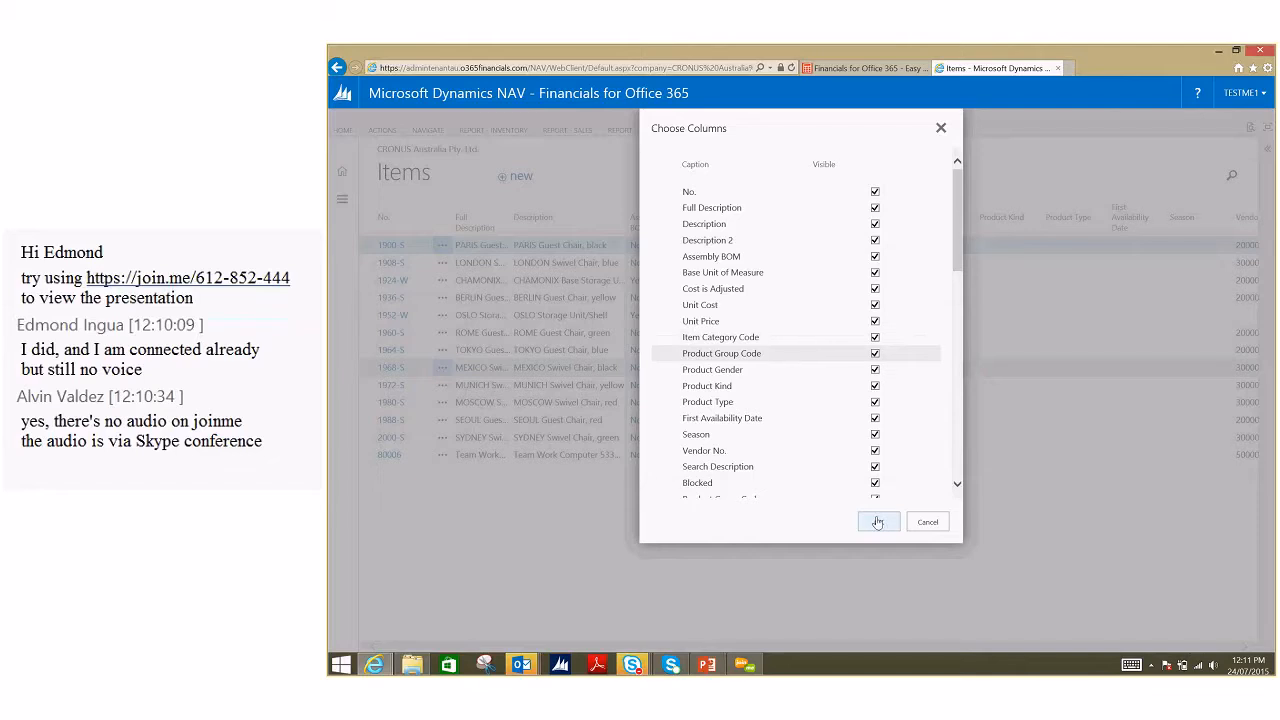
pyautogui.click(877, 522)
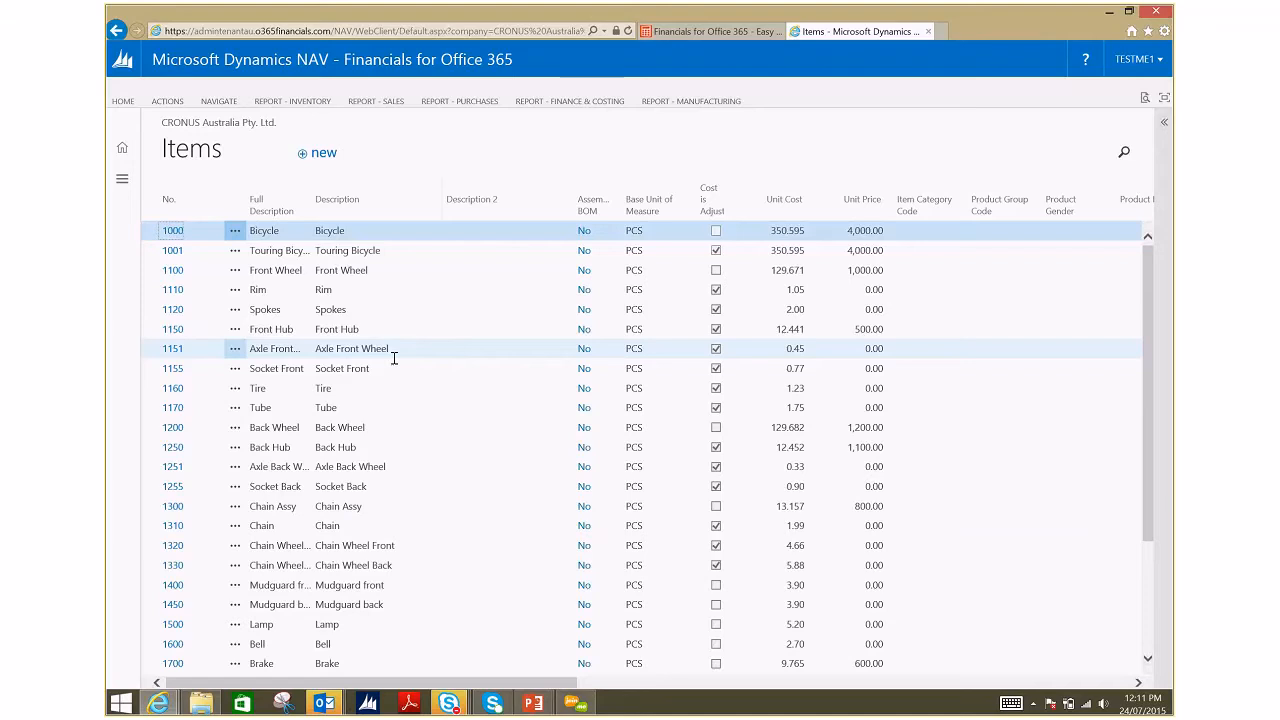
# - Search the Items list for "19"
pyautogui.click(365, 466)
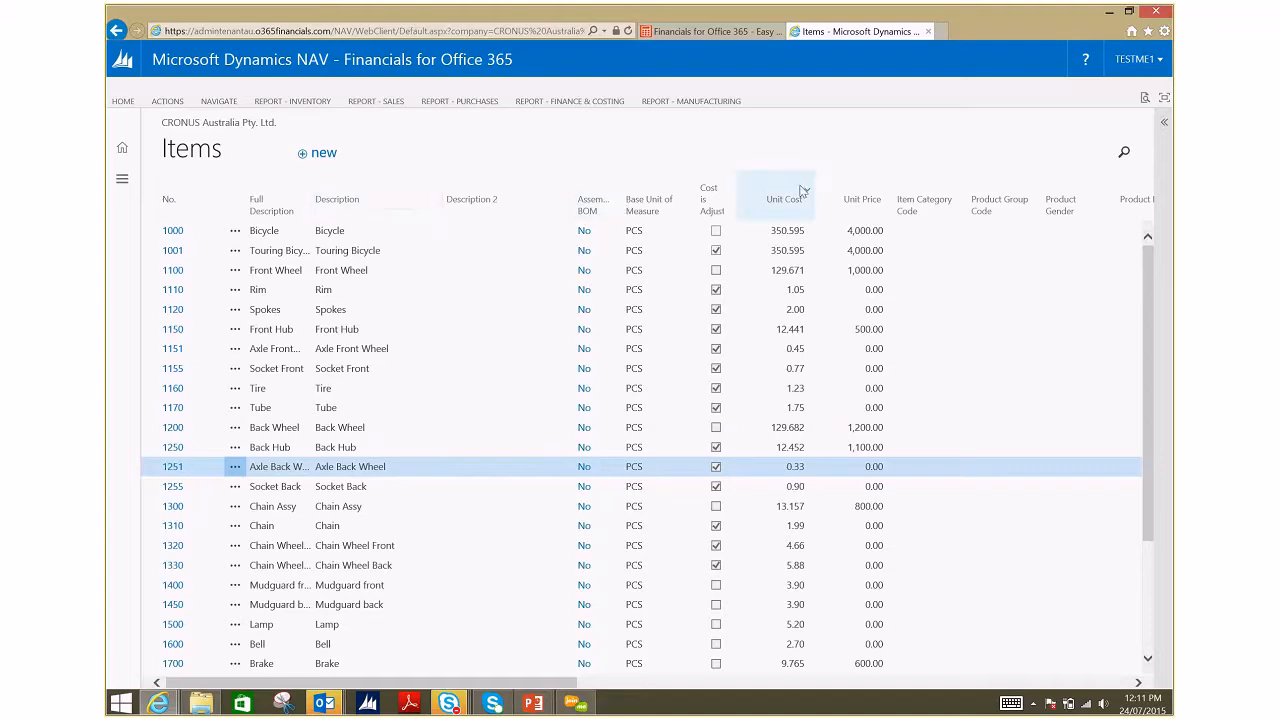
pyautogui.click(1124, 152)
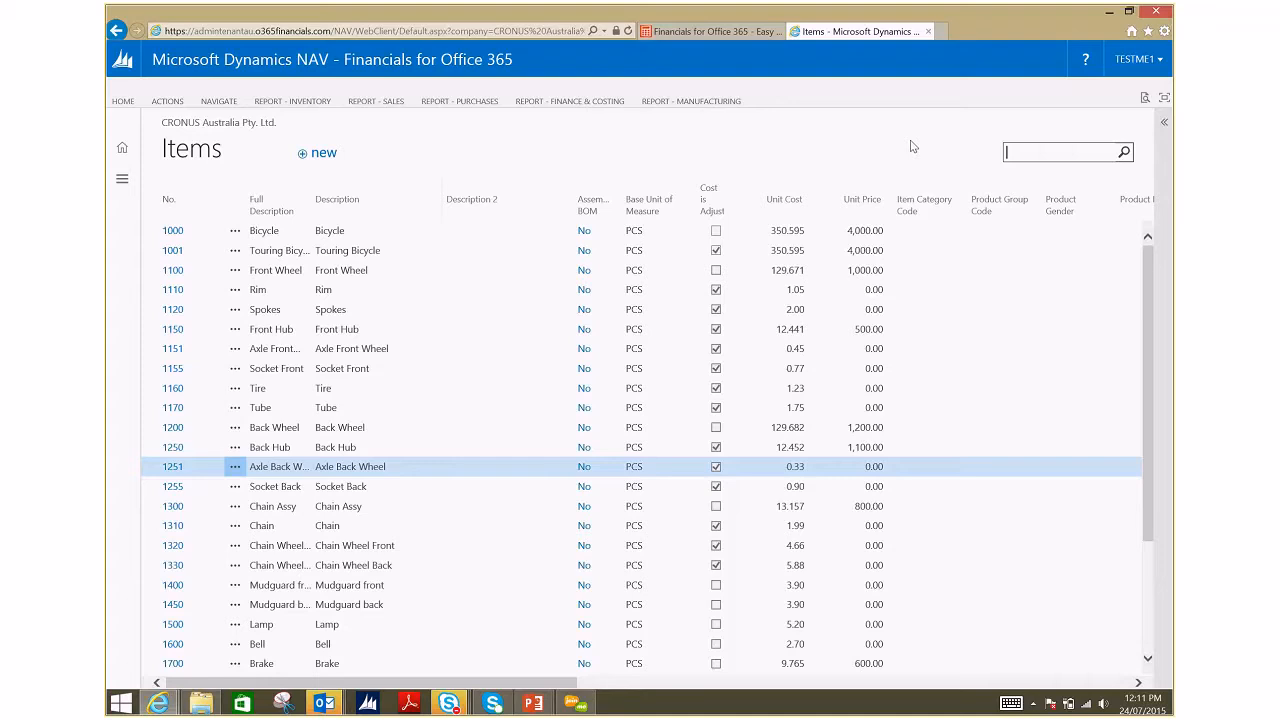
pyautogui.write('19')
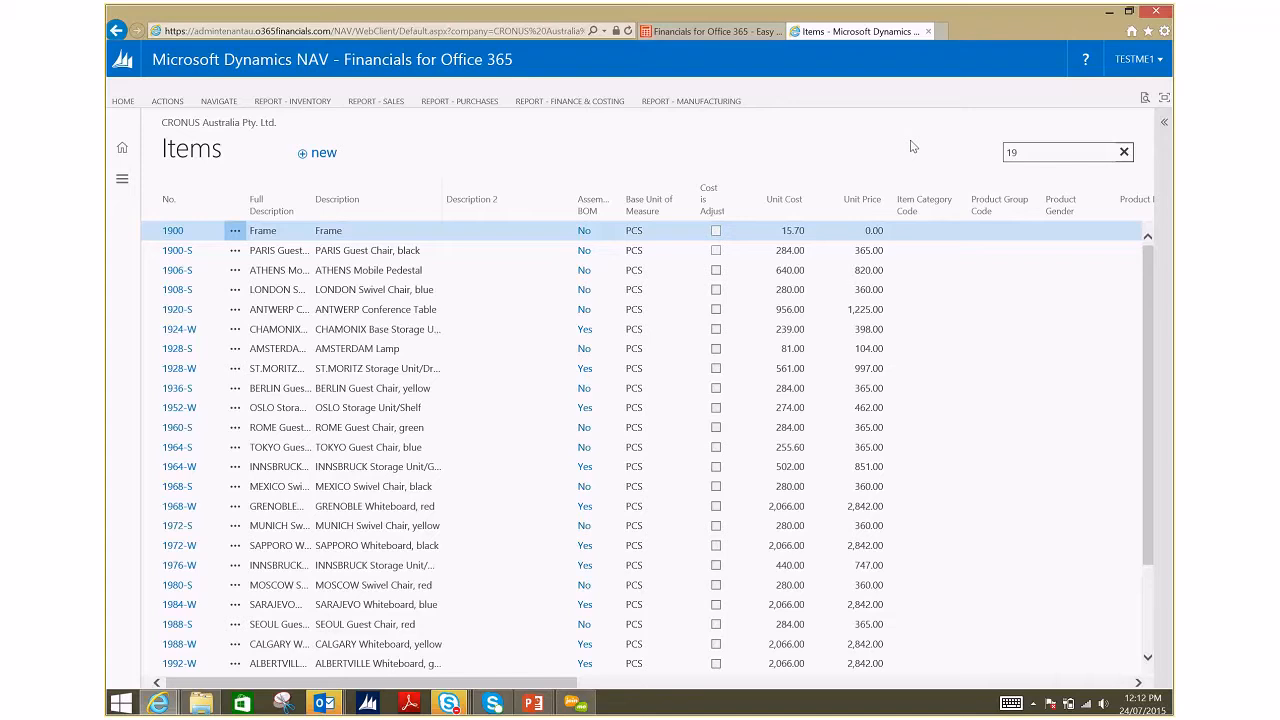
# - Search the Items list for "chair", clear the search, and hide the item details pane
pyautogui.doubleClick(1020, 153)
pyautogui.write('chair')
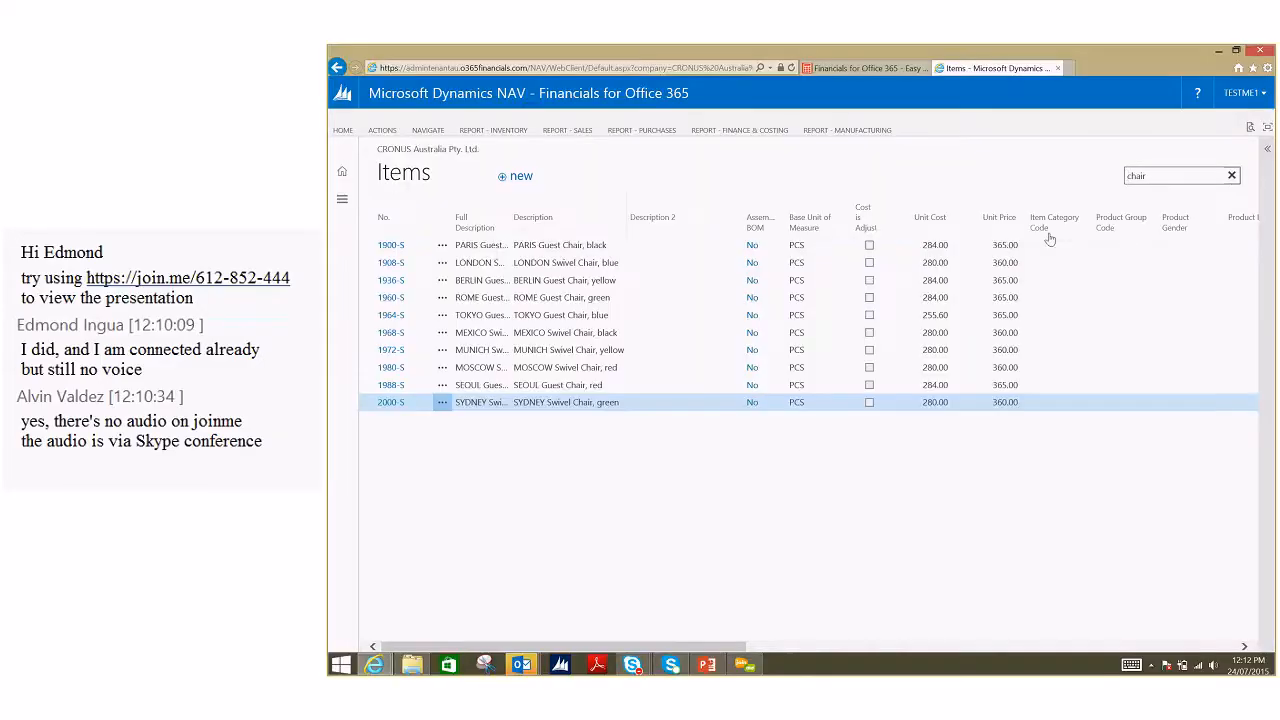
pyautogui.click(1124, 152)
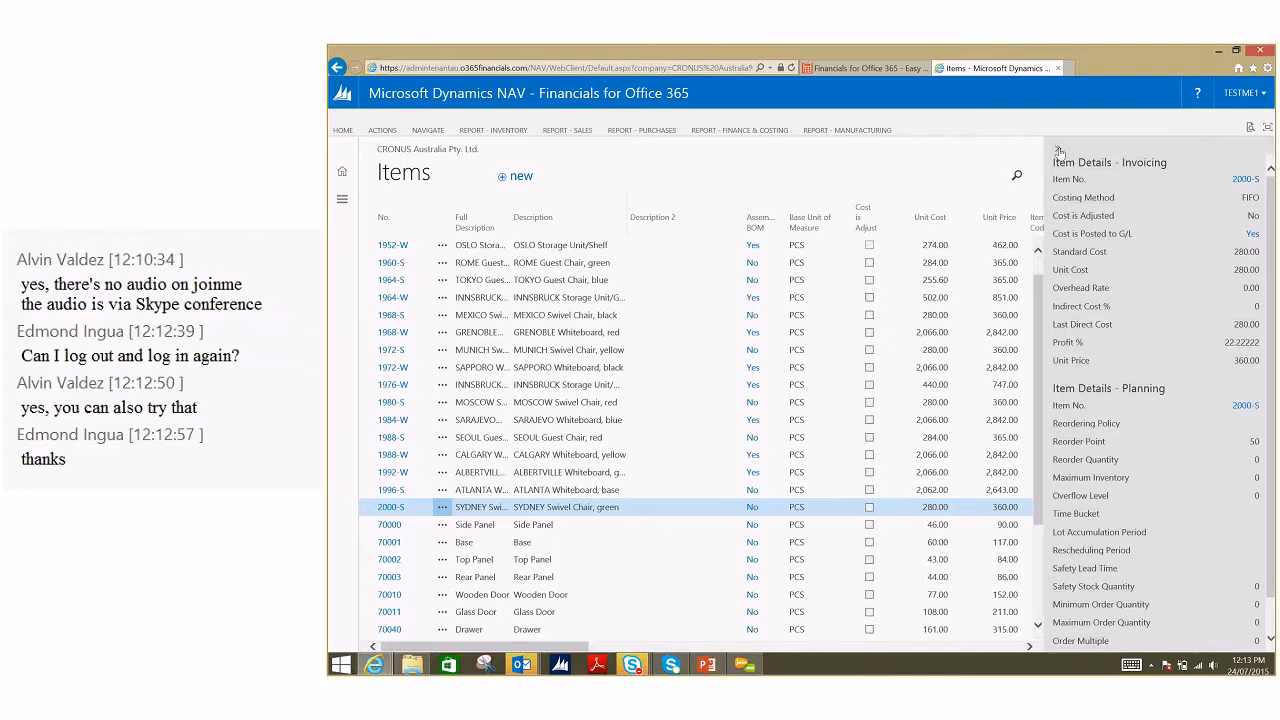
pyautogui.click(1057, 150)
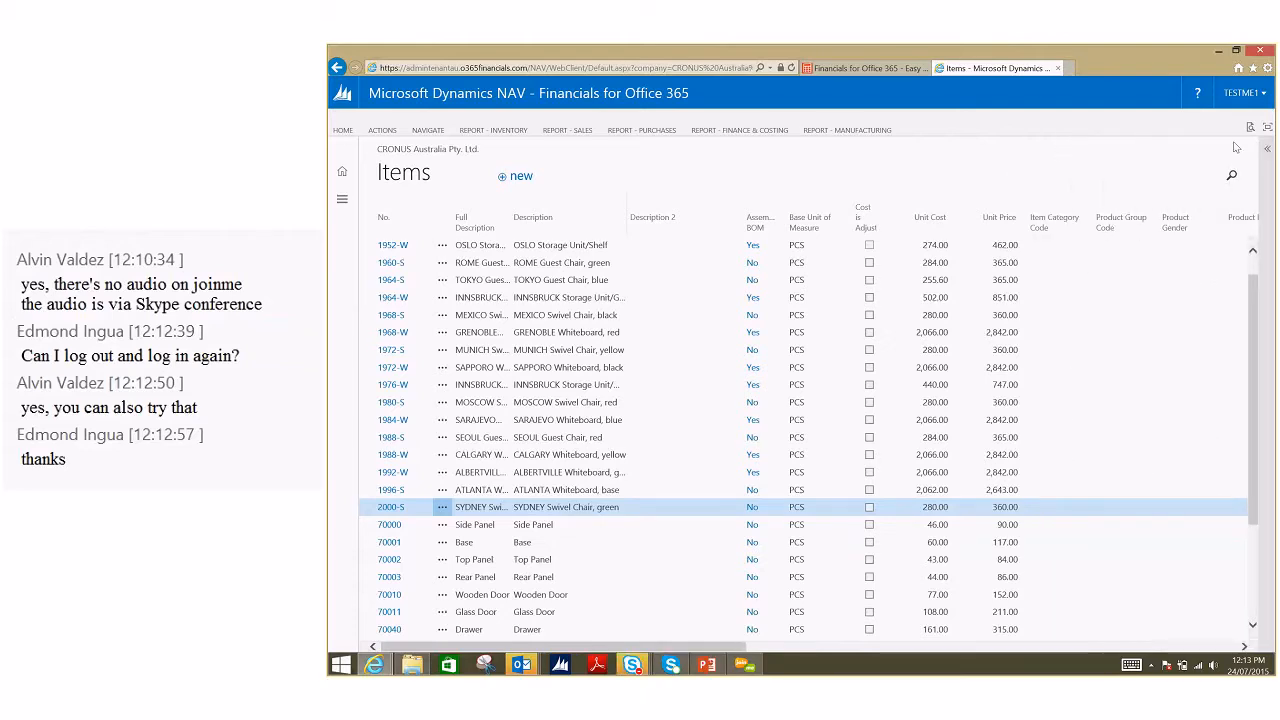
# - Look over the home commands and the action commands available for the Items list
pyautogui.click(342, 131)
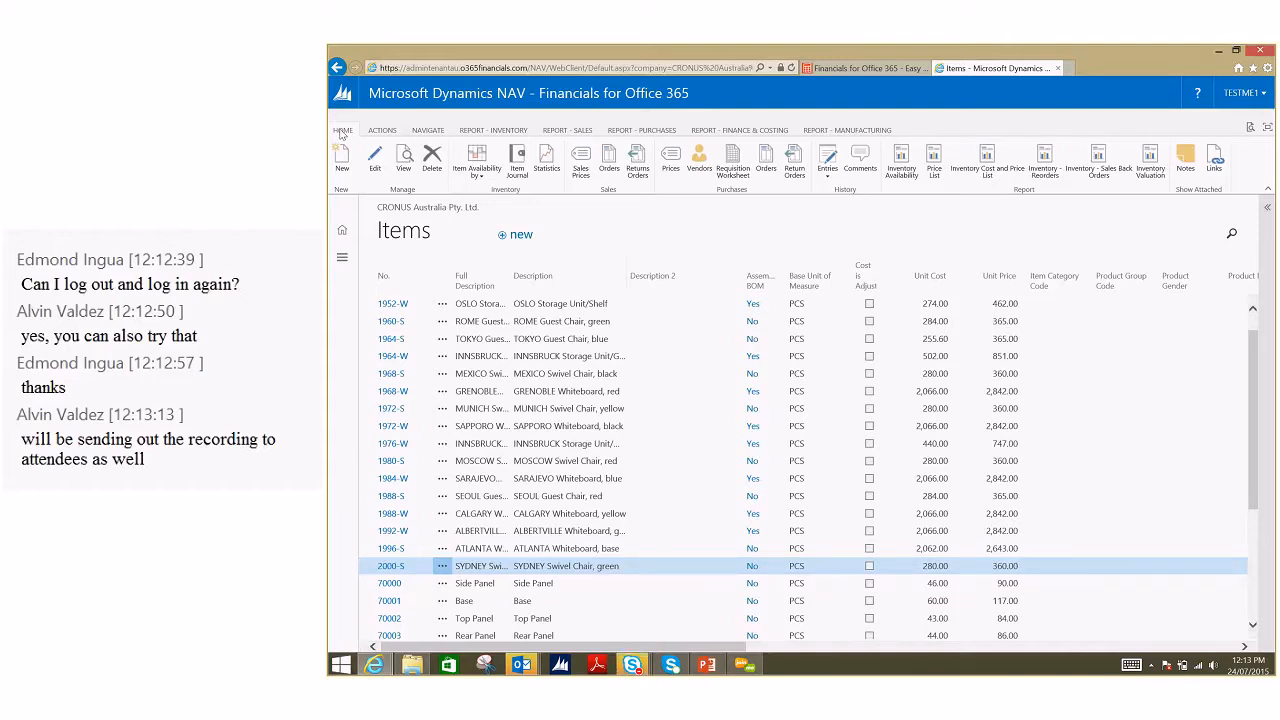
pyautogui.click(370, 131)
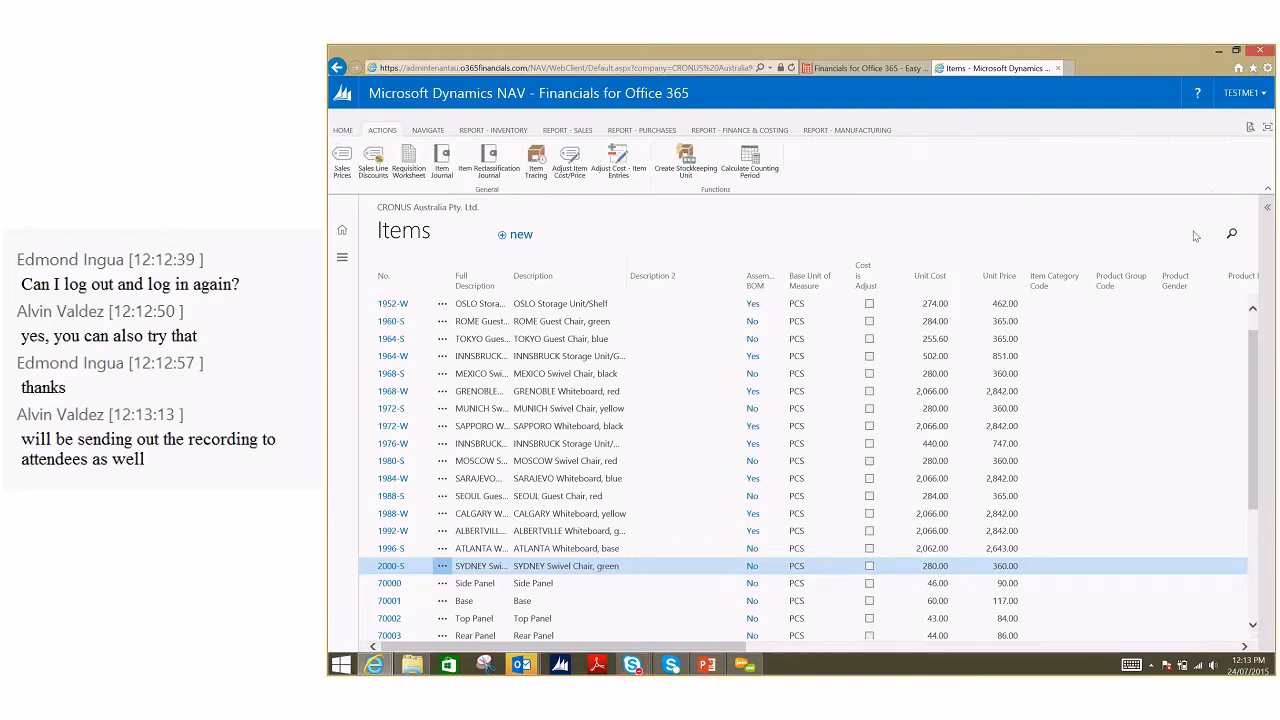
pyautogui.click(1229, 235)
pyautogui.write('item')
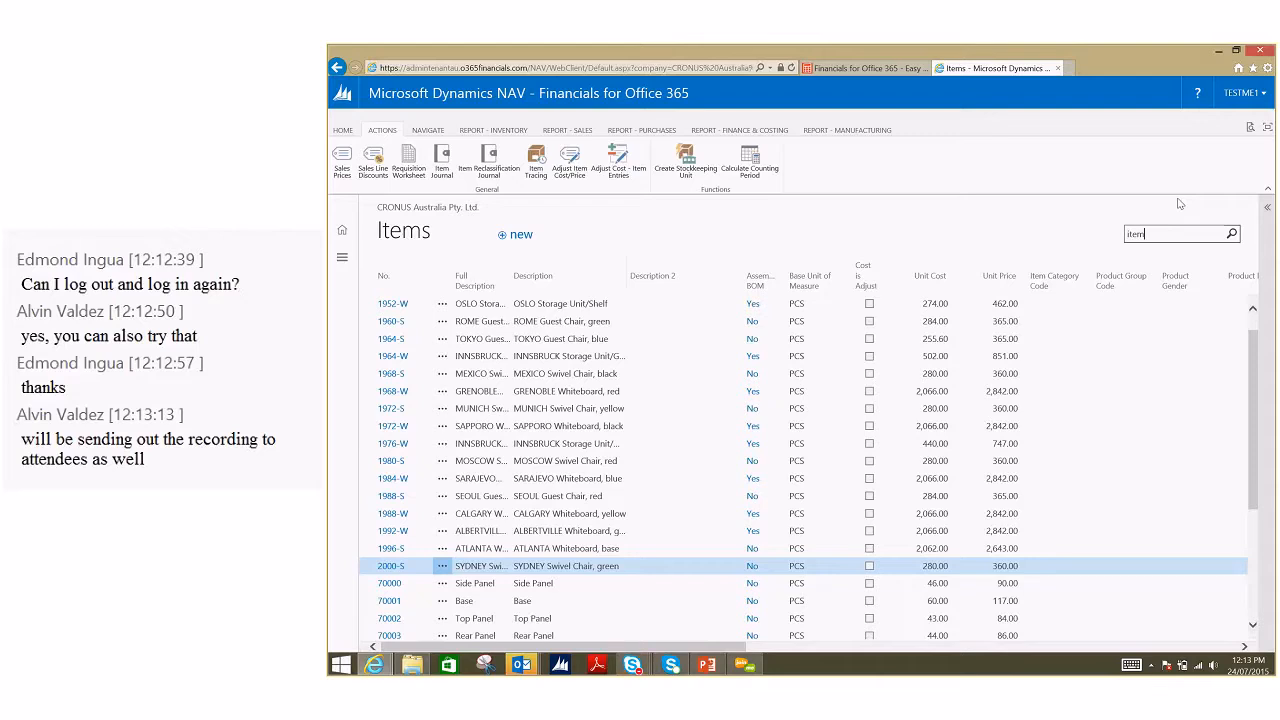
pyautogui.press('BackSpace')
pyautogui.press('BackSpace')
pyautogui.press('BackSpace')
pyautogui.press('BackSpace')
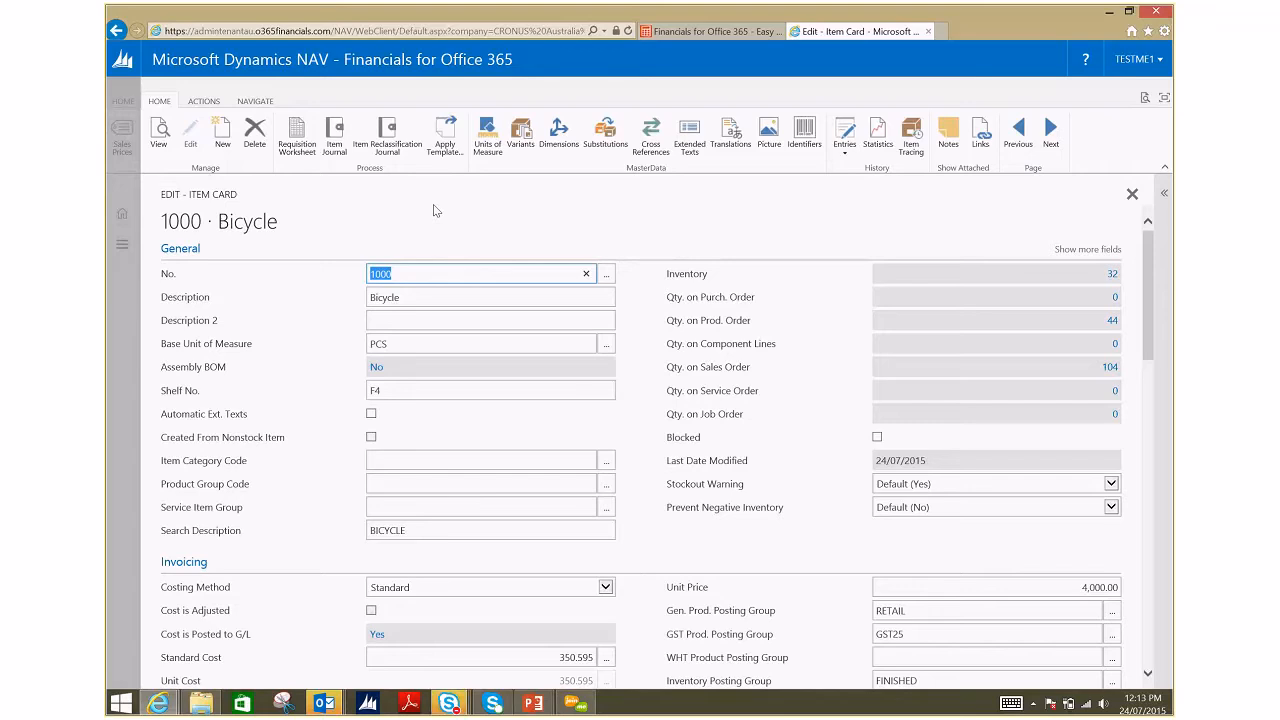
# - Collapse the Invoicing, Replenishment, Planning, Foreign Trade and Item Tracking sections of the Bicycle item card
pyautogui.click(278, 562)
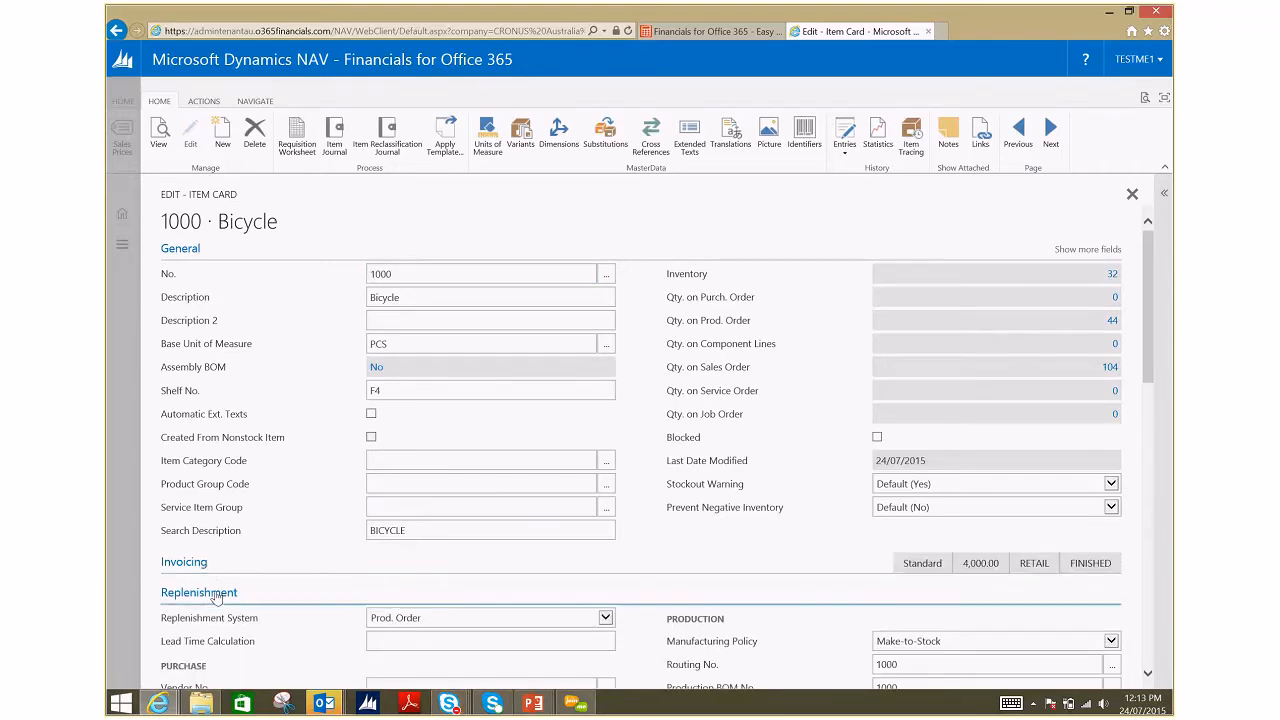
pyautogui.click(213, 594)
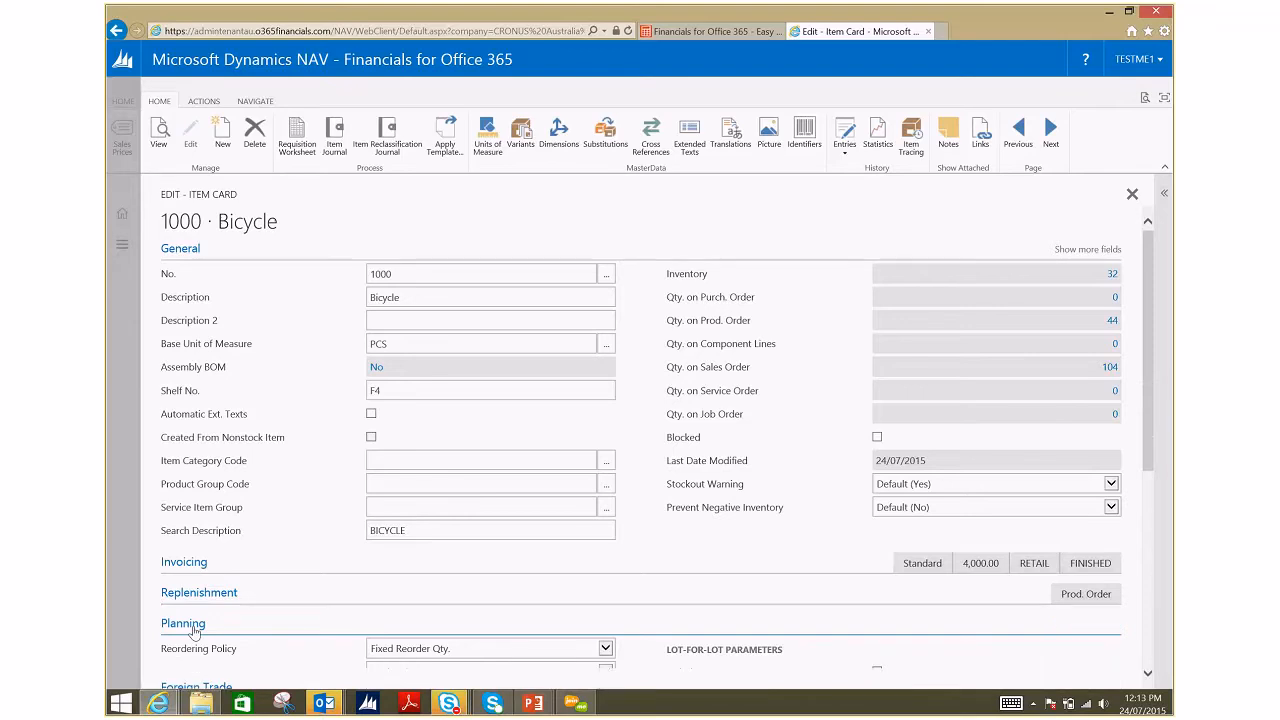
pyautogui.click(195, 630)
pyautogui.scroll(-1, 195, 600)
pyautogui.click(196, 581)
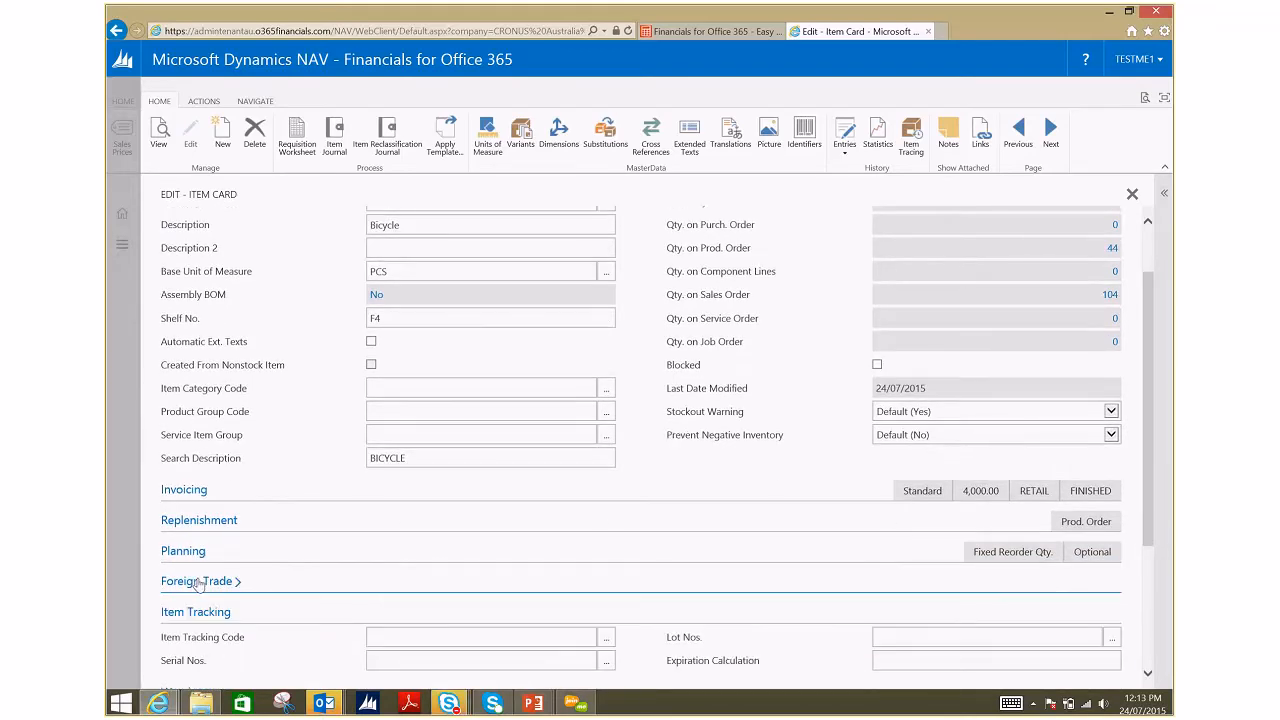
pyautogui.click(192, 613)
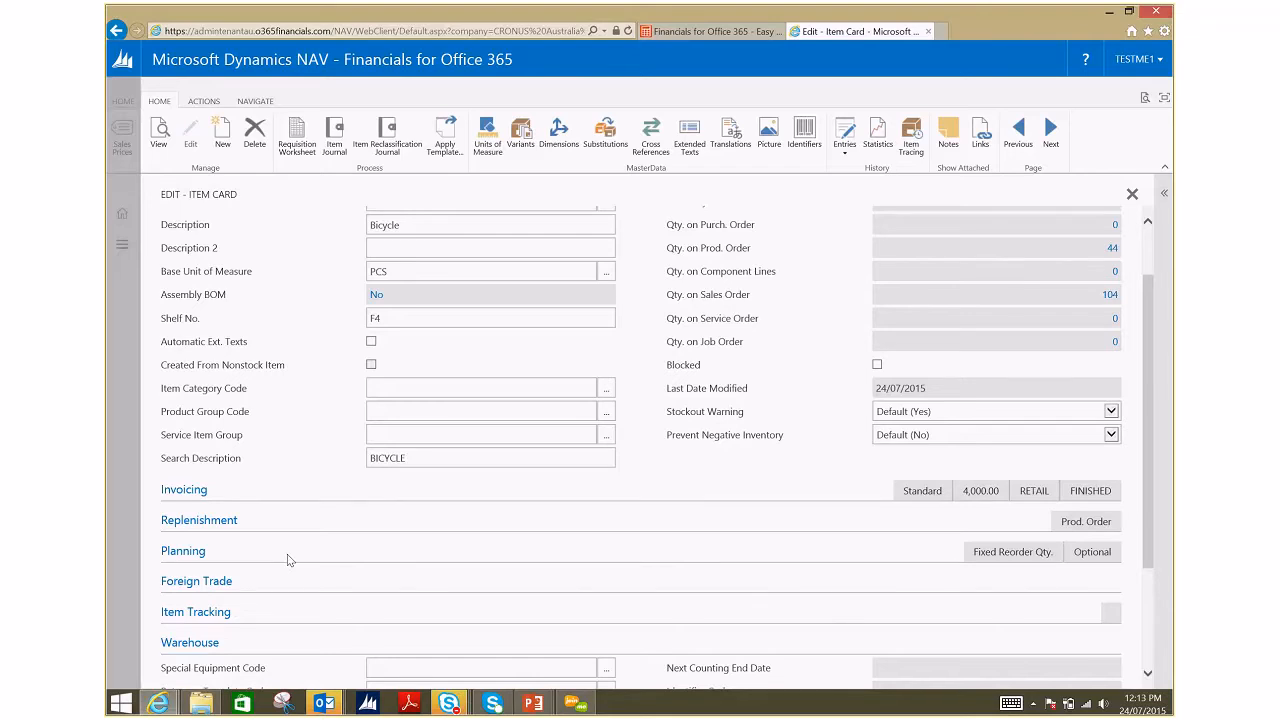
pyautogui.scroll(1, 287, 554)
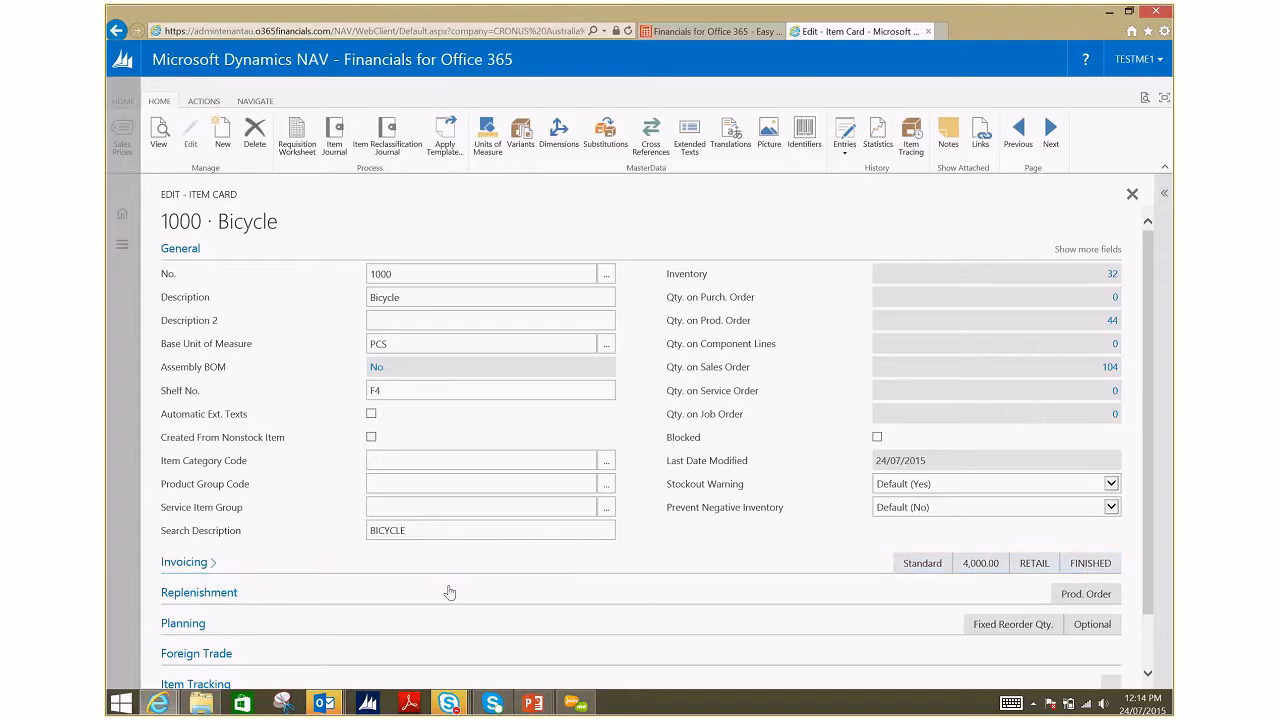
# - Review the Bicycle's Invoicing fields and Costing Method options, keeping Standard, and collapse the section again
pyautogui.click(200, 562)
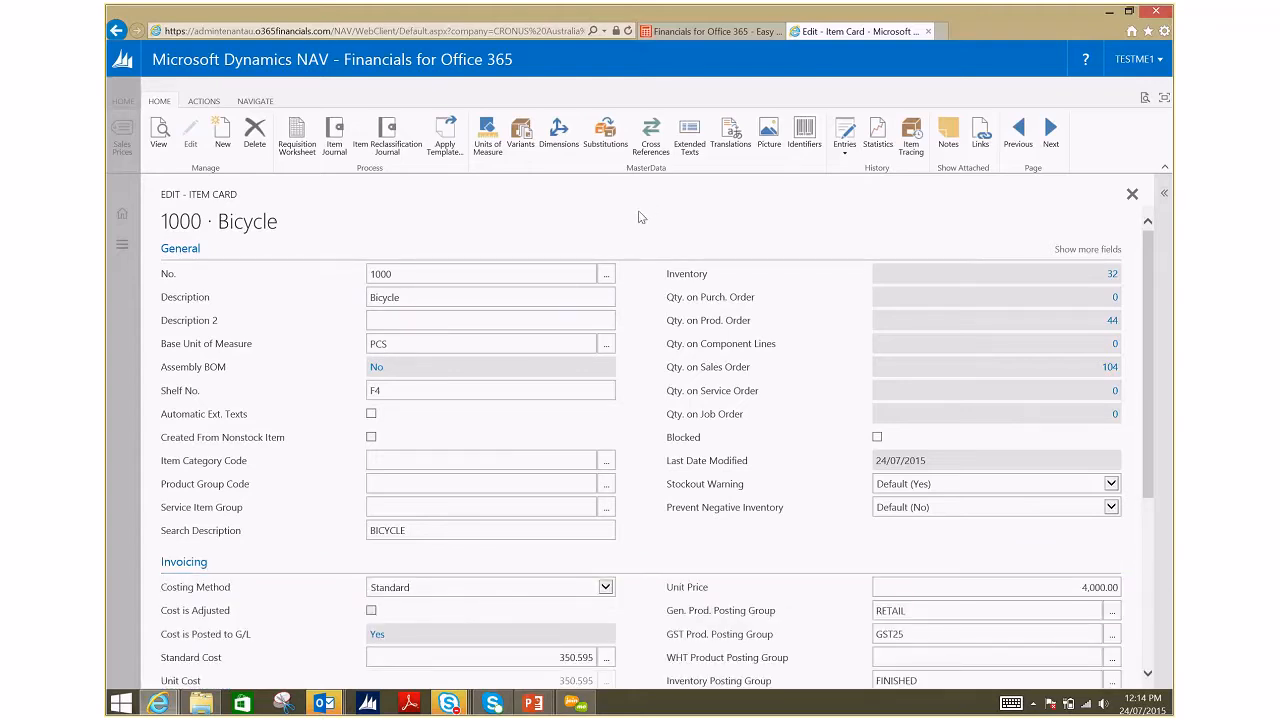
pyautogui.scroll(-1, 644, 205)
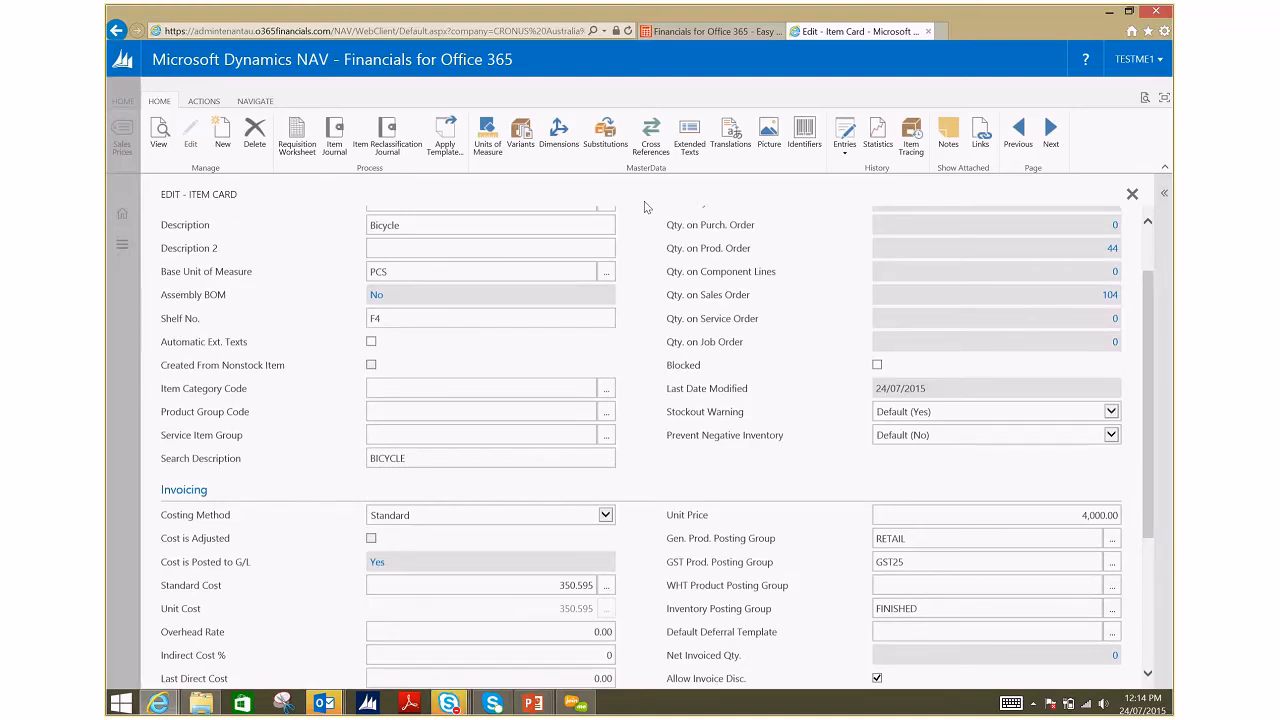
pyautogui.scroll(1, 645, 306)
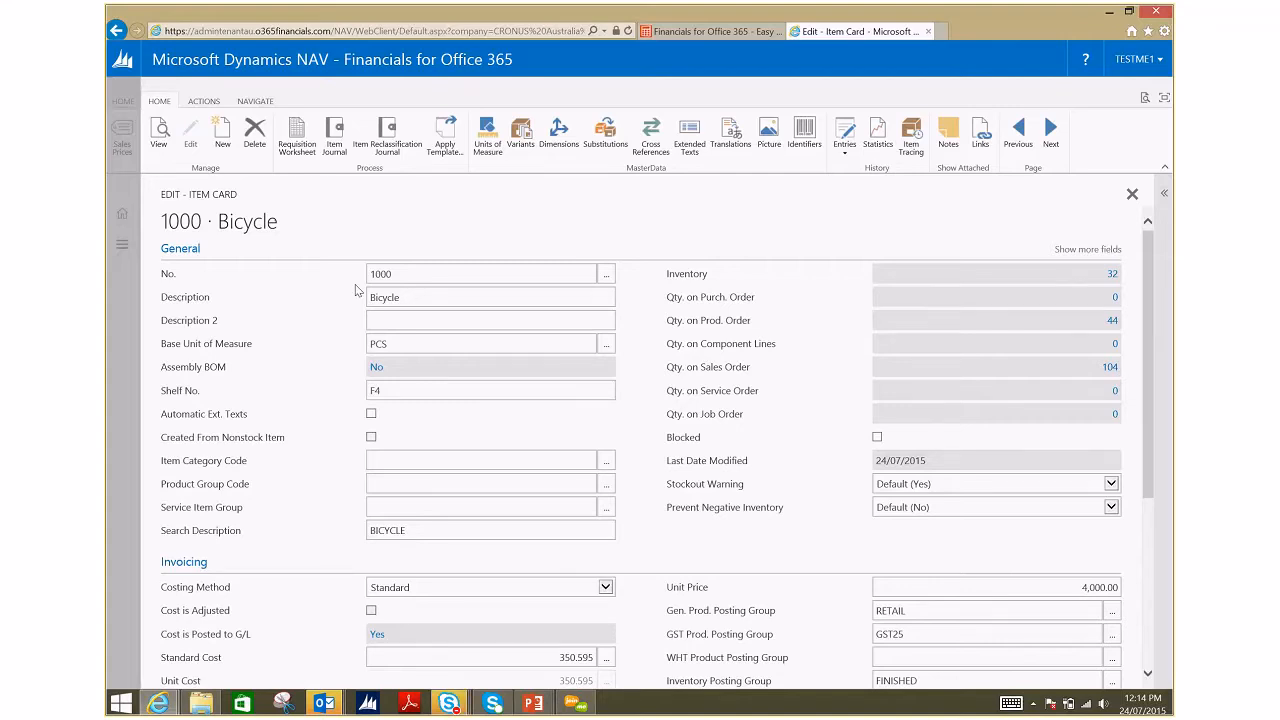
pyautogui.scroll(-2, 355, 290)
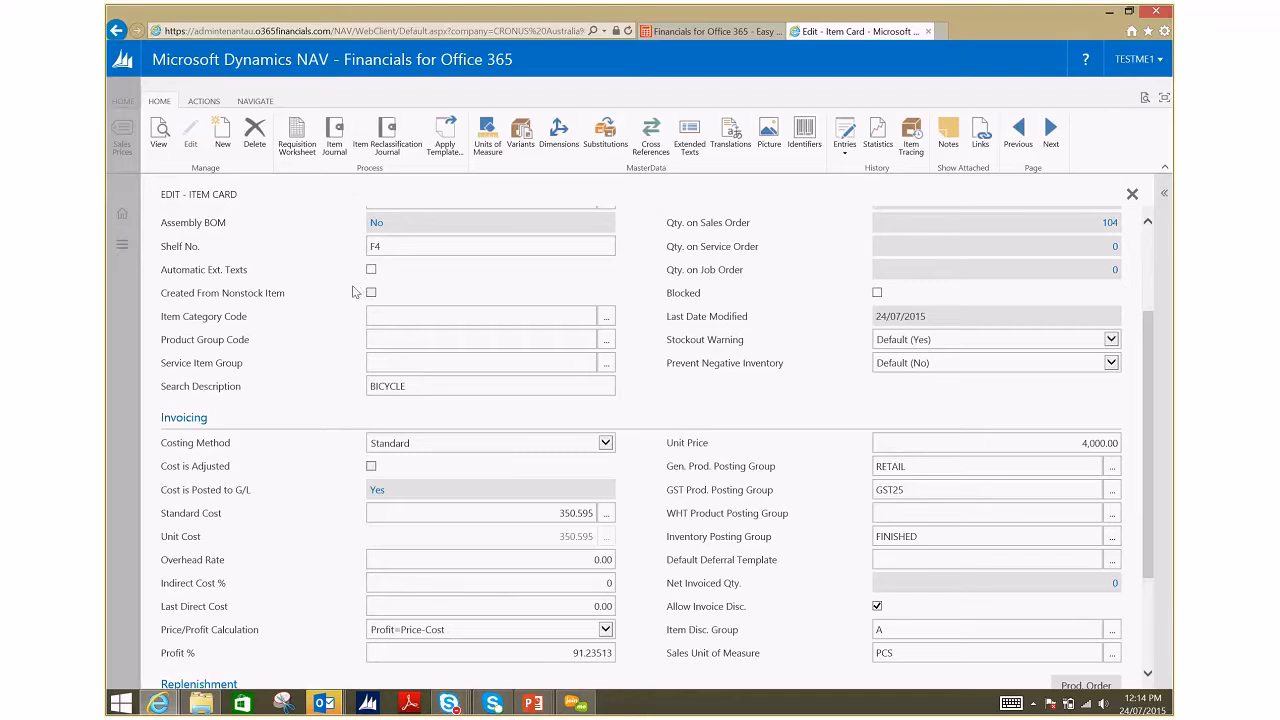
pyautogui.click(606, 443)
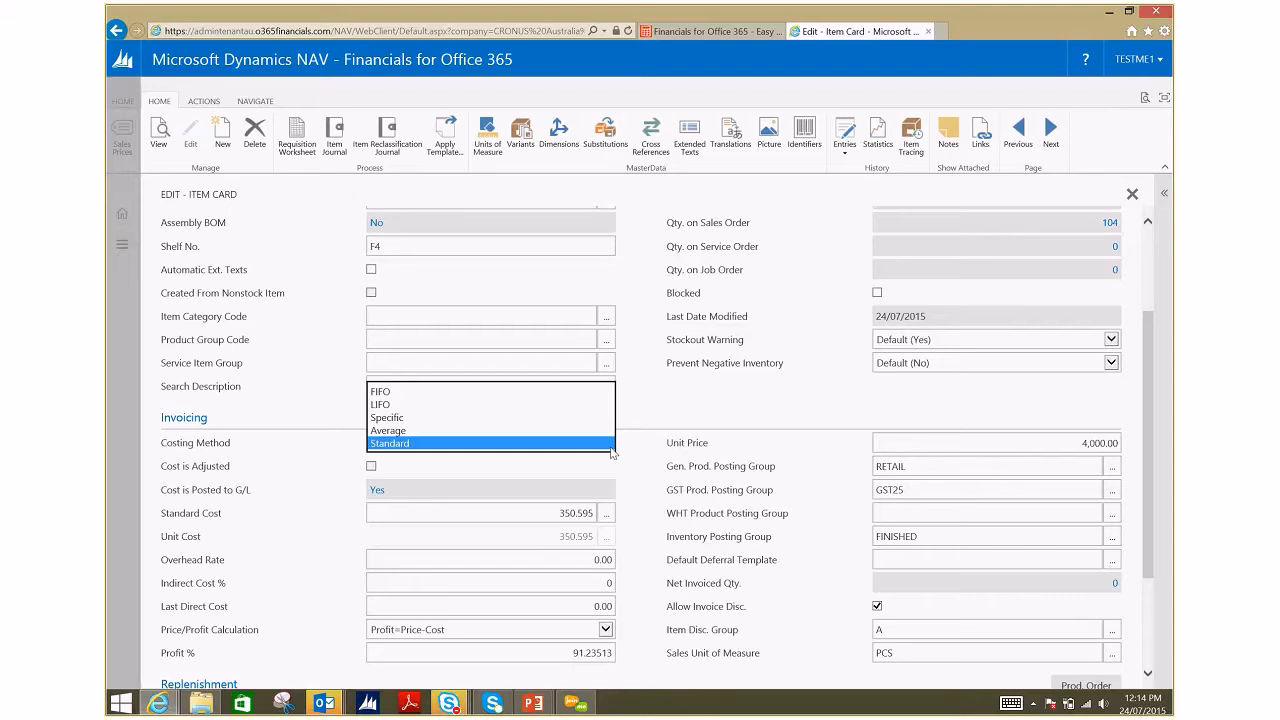
pyautogui.click(610, 446)
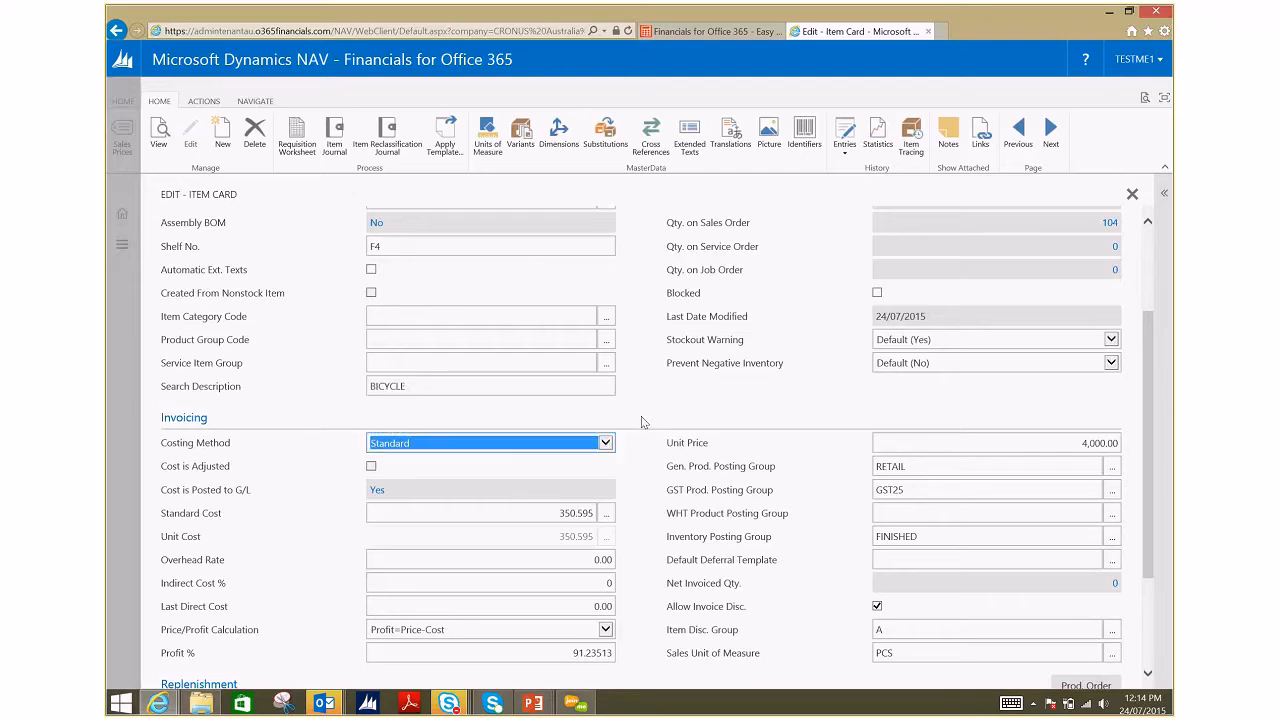
pyautogui.click(641, 416)
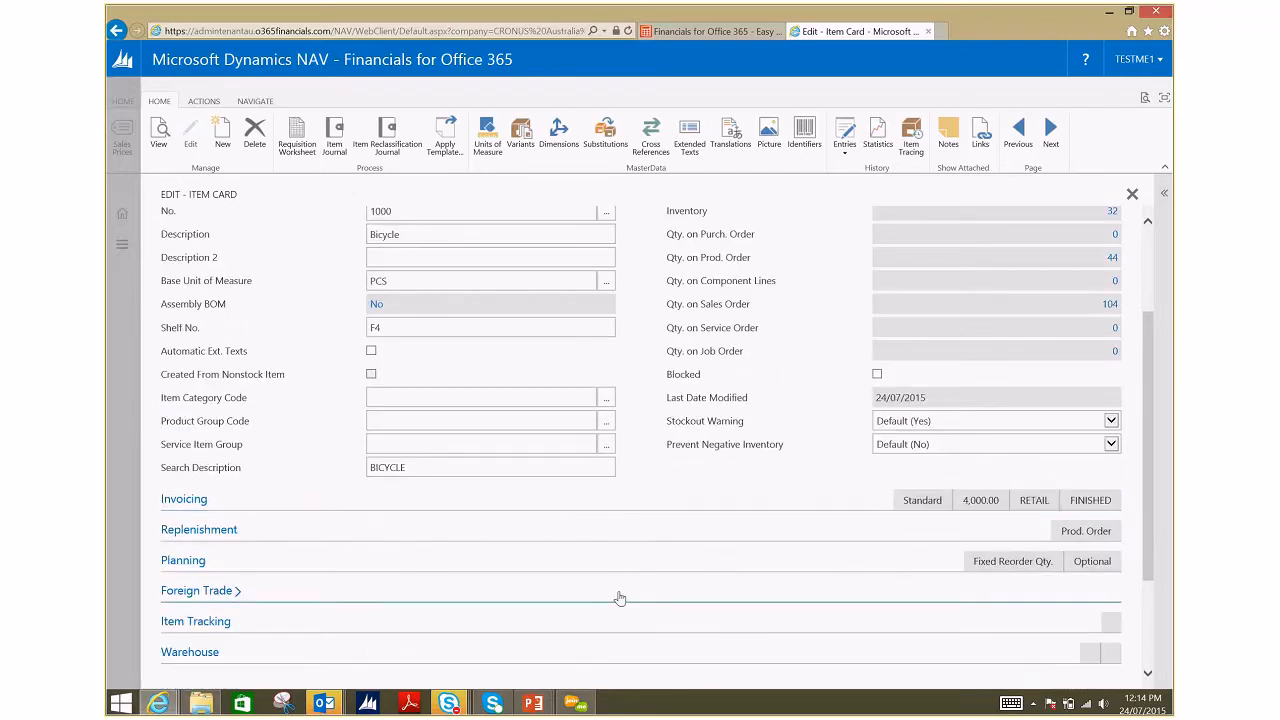
pyautogui.scroll(1, 620, 598)
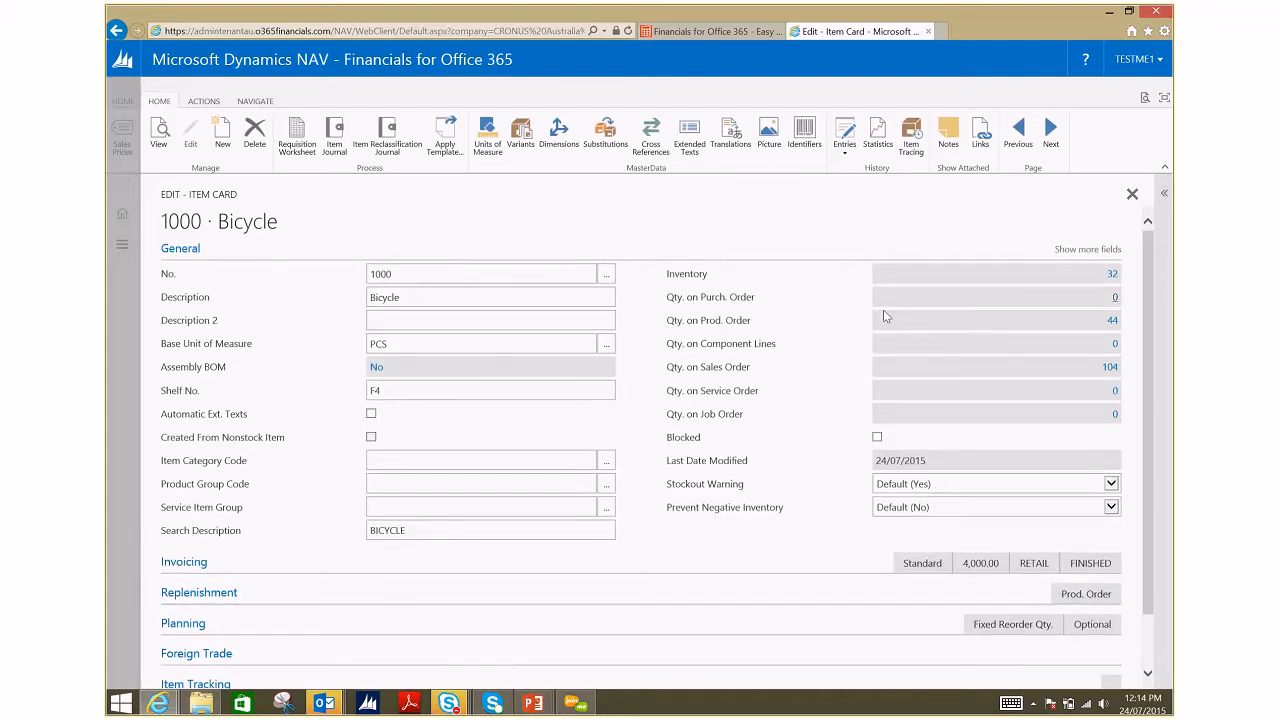
# - View the item ledger entries behind the Bicycle's Inventory quantity and return to the item card
pyautogui.click(1112, 275)
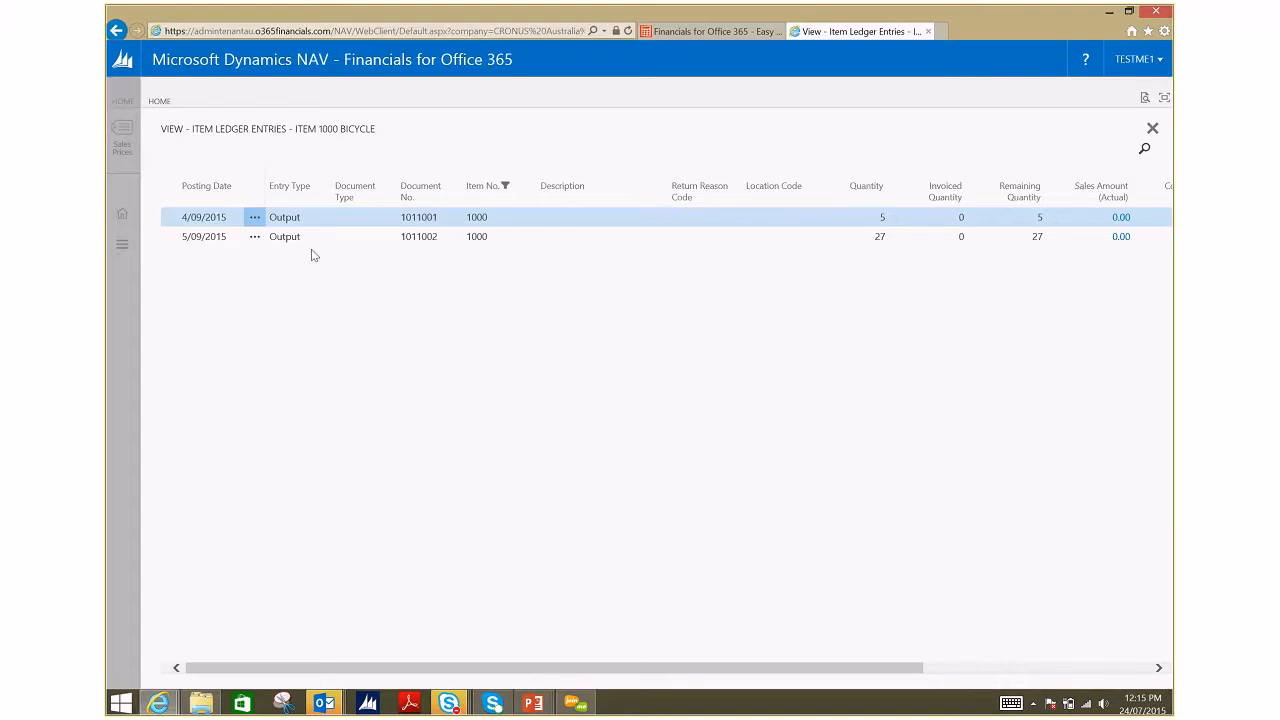
pyautogui.click(1152, 129)
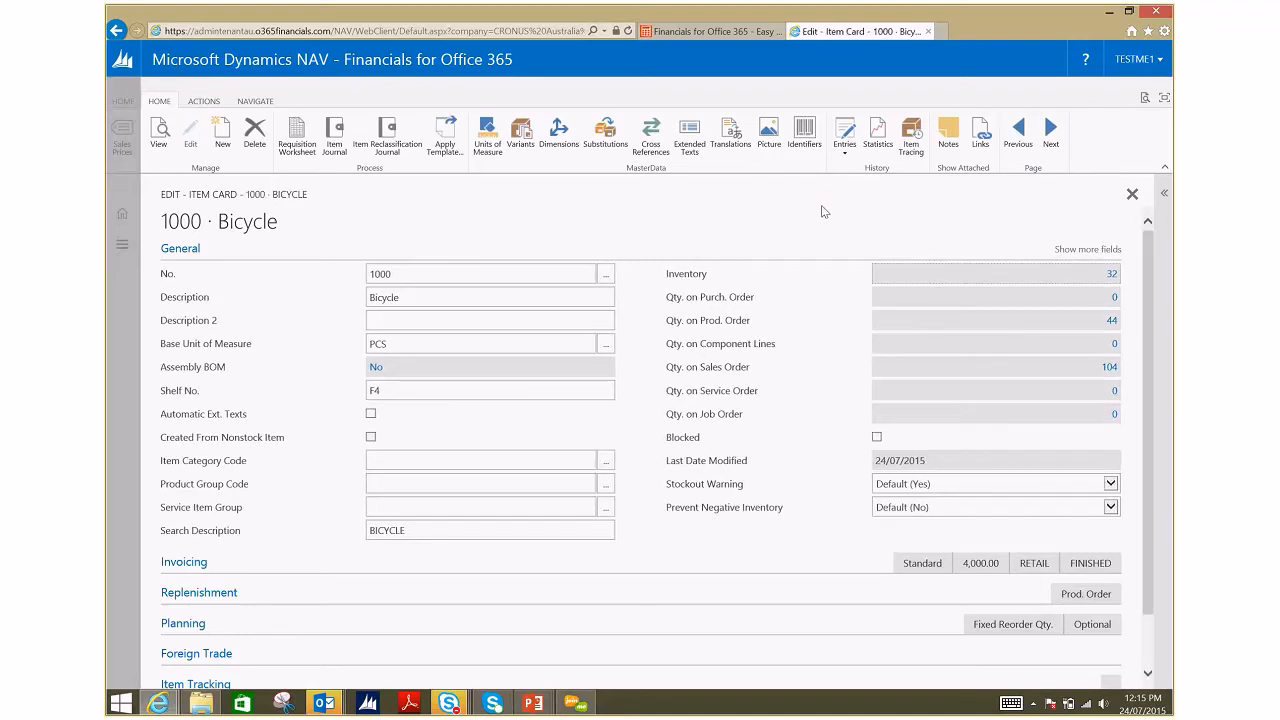
# - View the sales lines behind the Bicycle's Qty. on Sales Order, inspect the first line's sales order, and return to the item card
pyautogui.click(1115, 373)
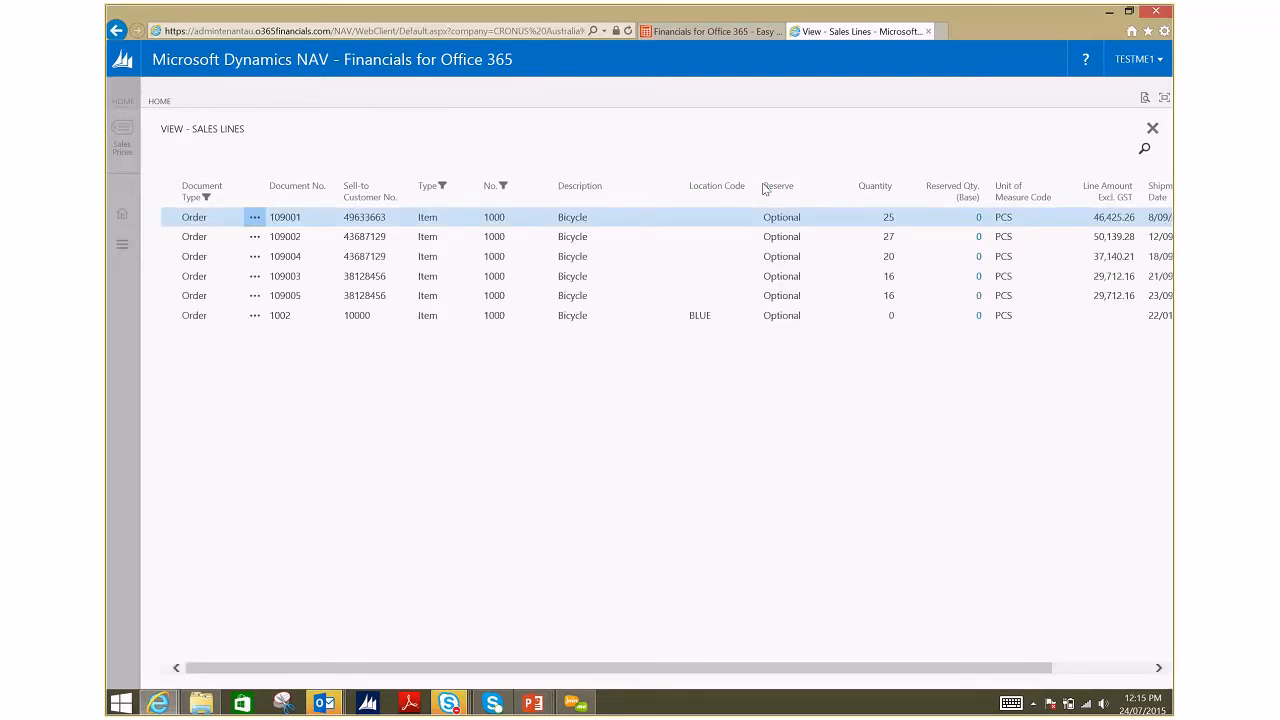
pyautogui.moveTo(643, 668); pyautogui.dragTo(700, 686)
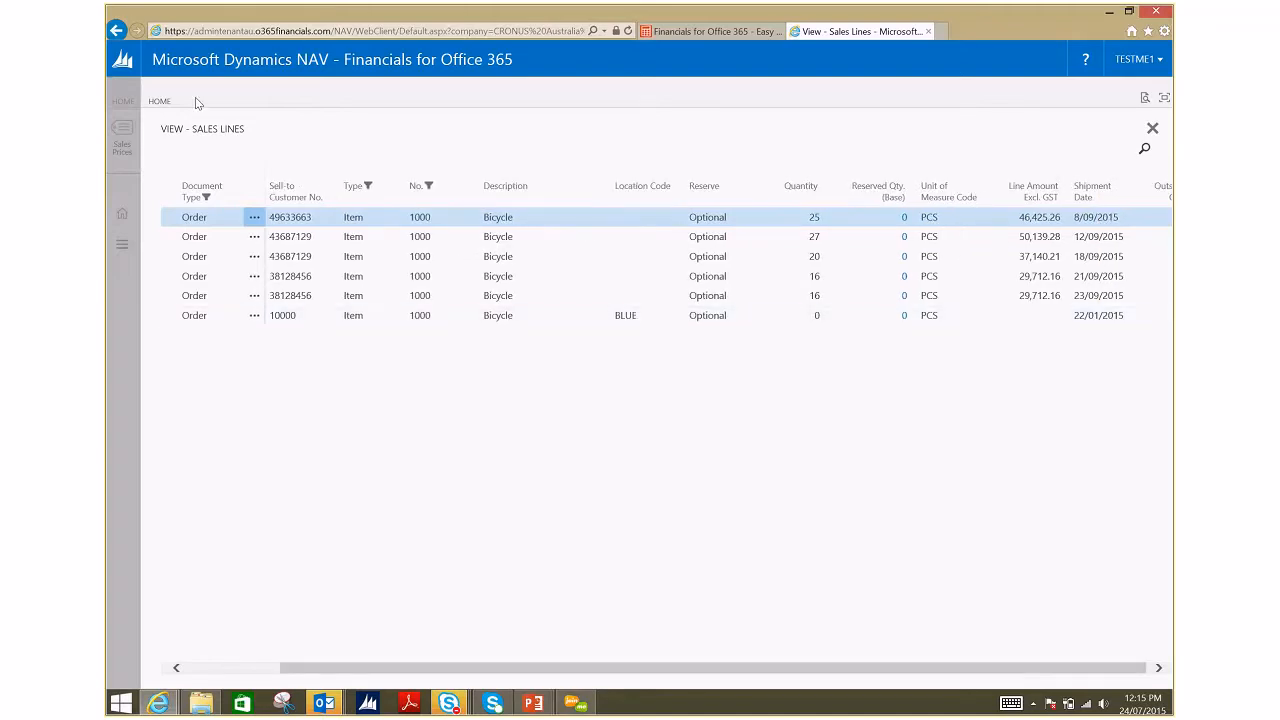
pyautogui.click(162, 102)
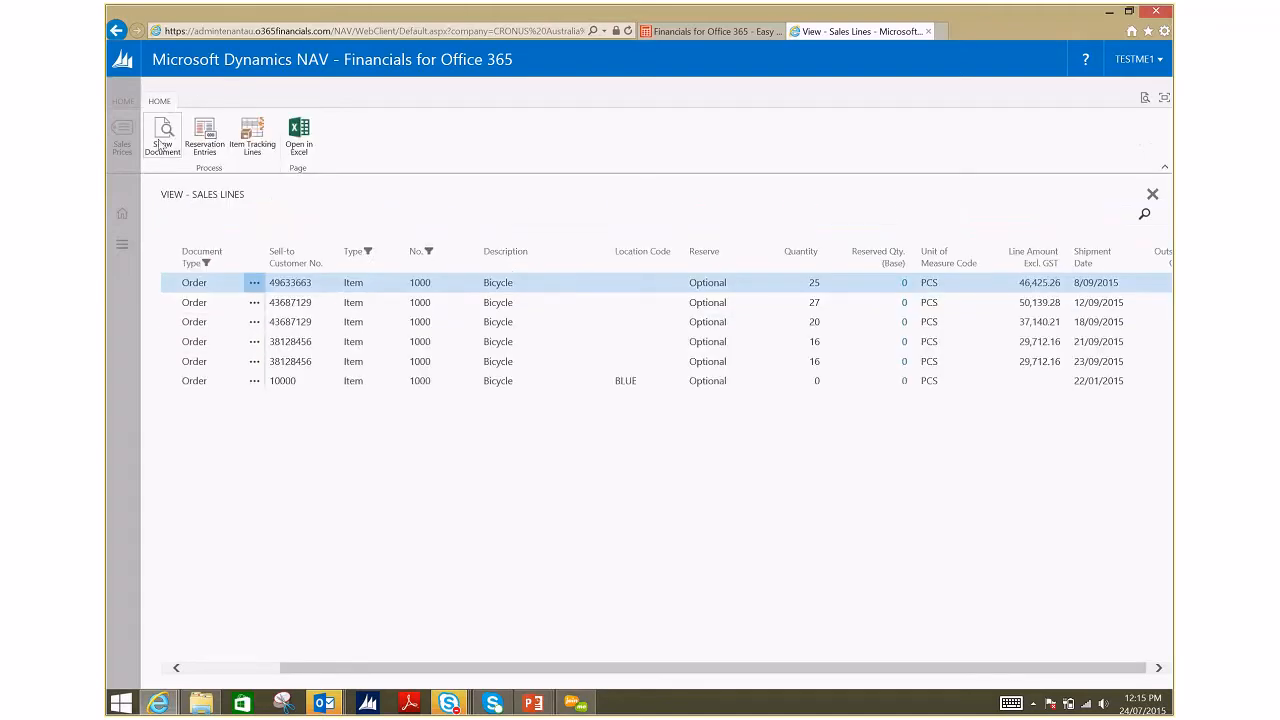
pyautogui.click(160, 144)
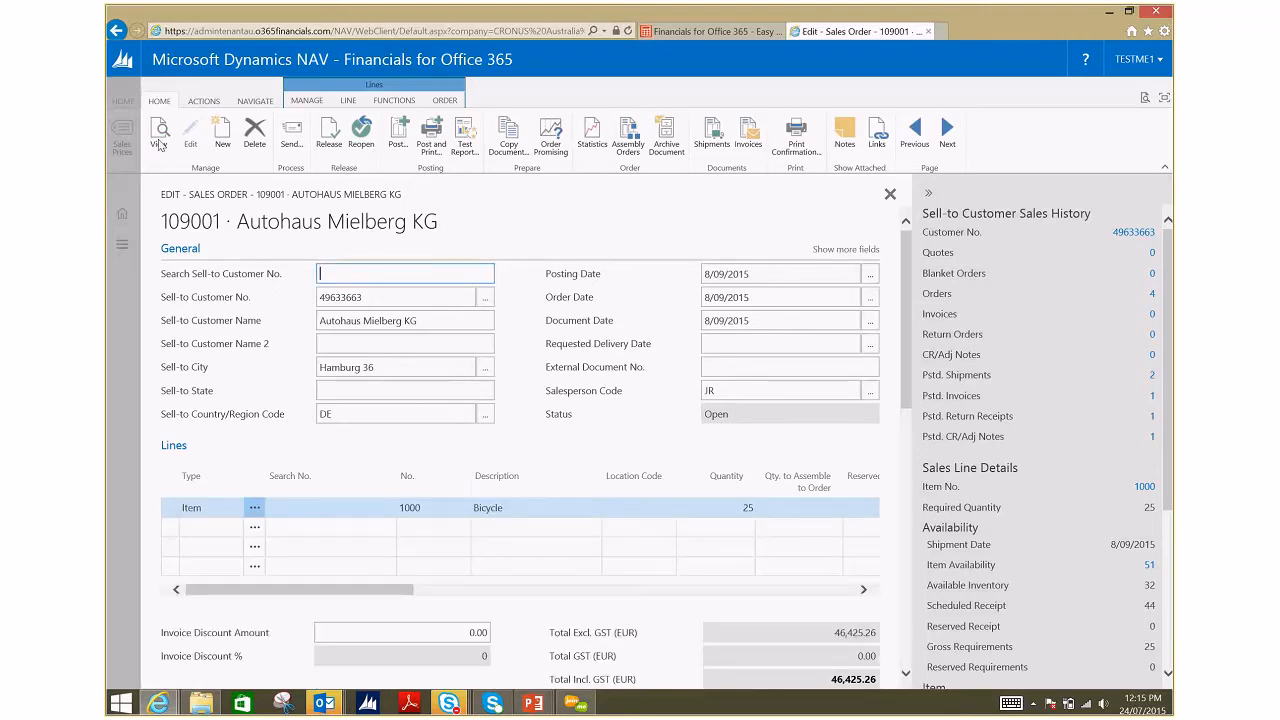
pyautogui.click(890, 195)
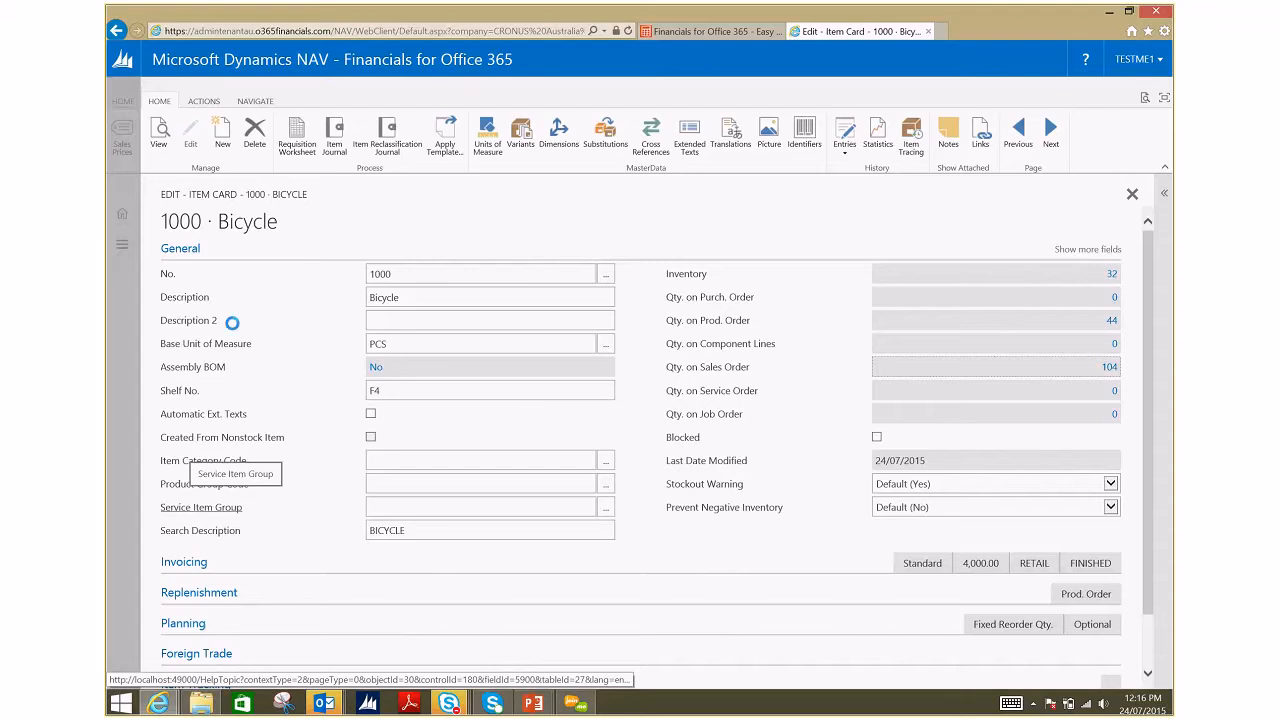
# - Collapse the General section and review the Replenishment fields, including the Replenishment System and Assembly Policy options, without changing them
pyautogui.click(191, 250)
pyautogui.click(214, 314)
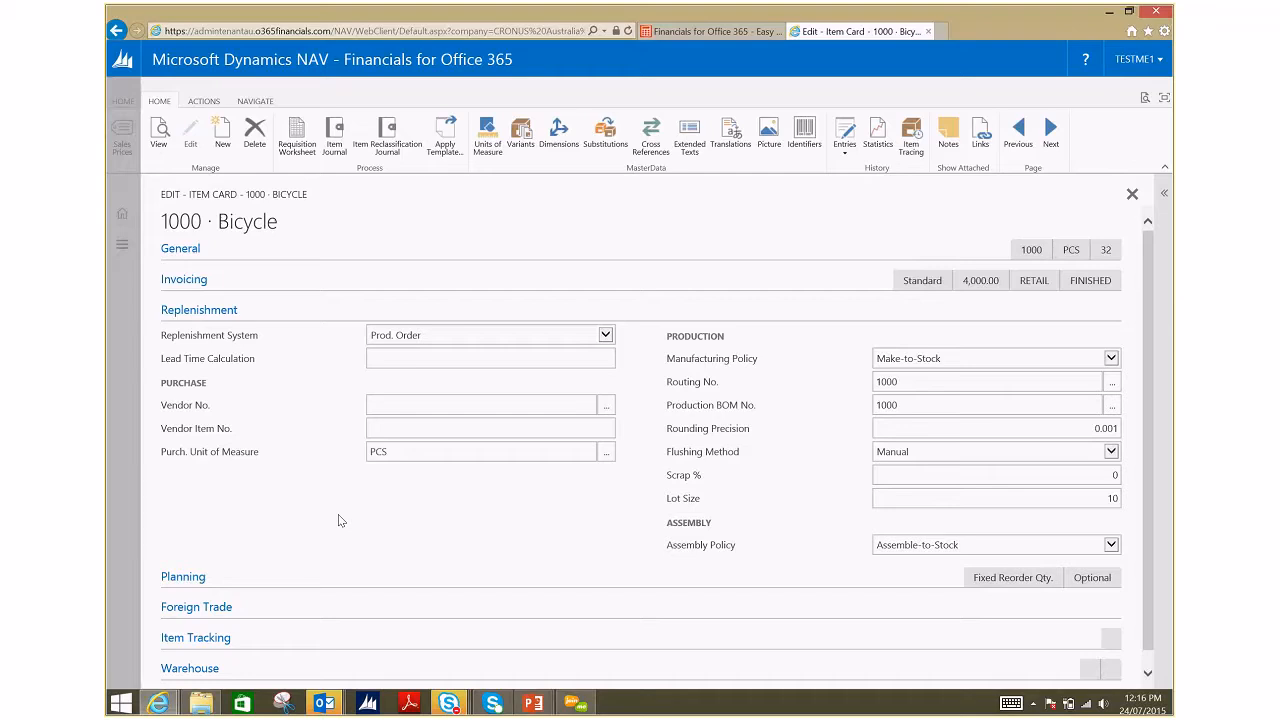
pyautogui.click(606, 337)
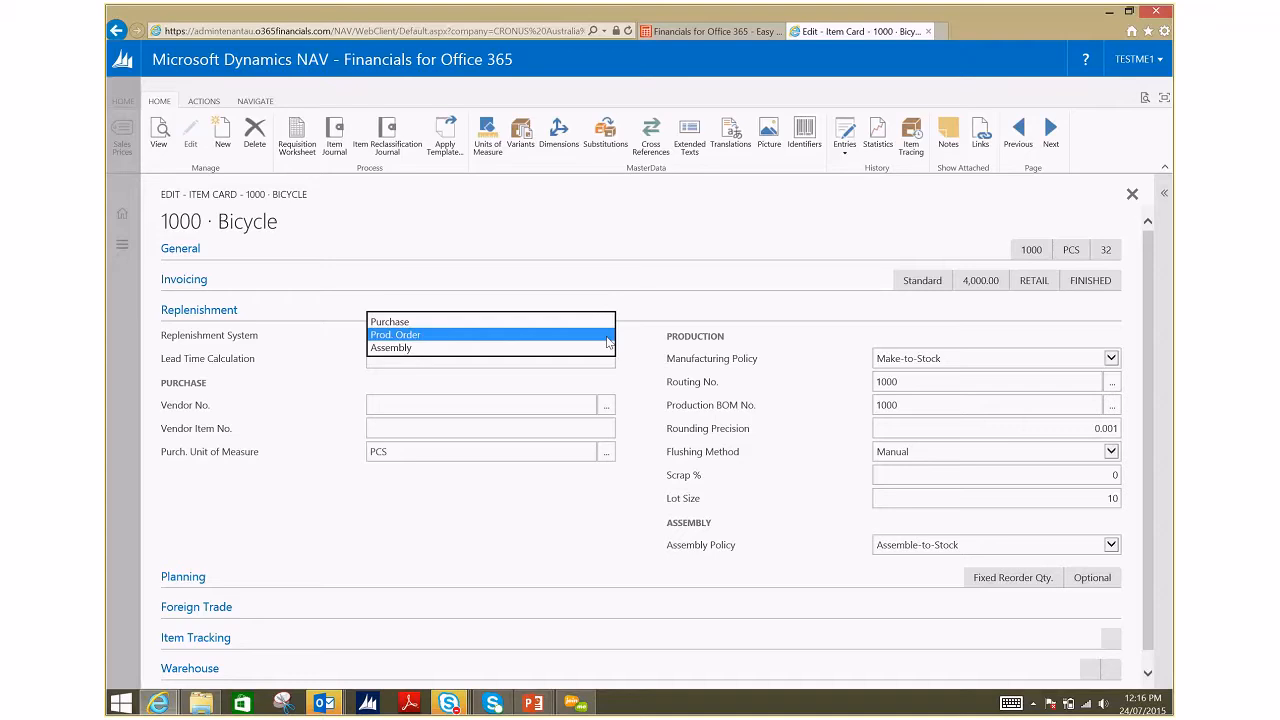
pyautogui.click(657, 343)
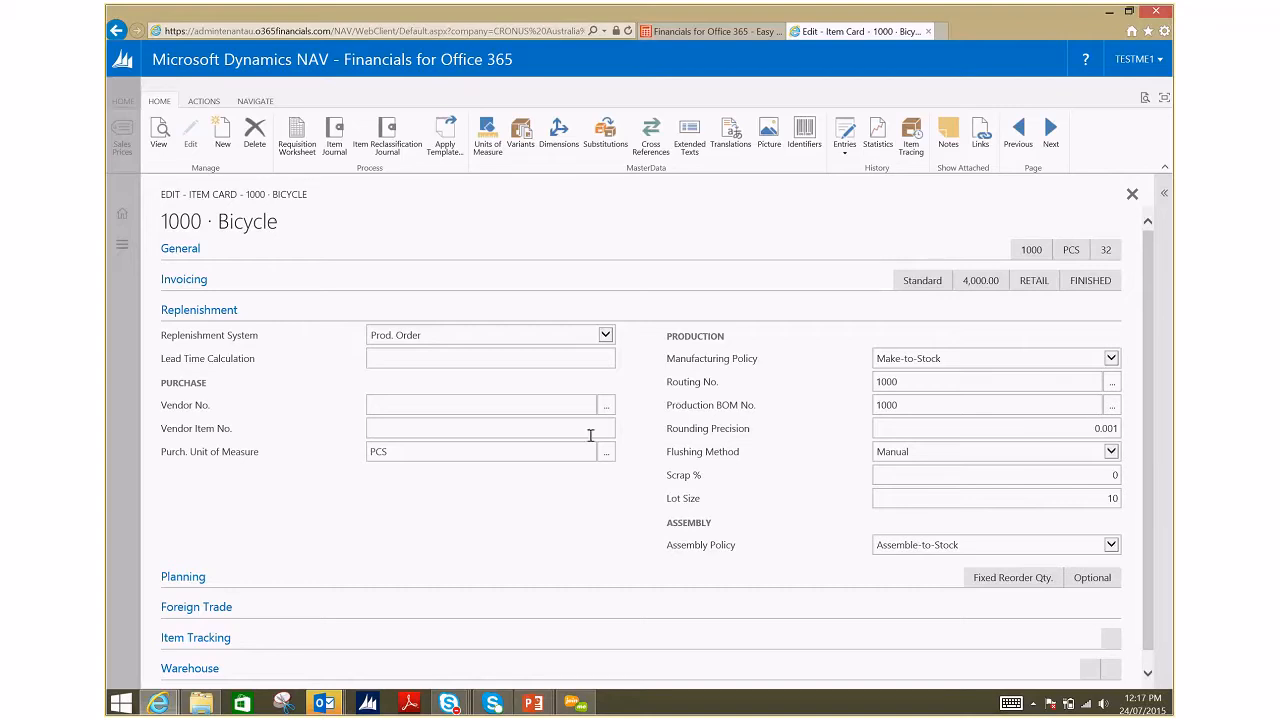
pyautogui.click(1111, 545)
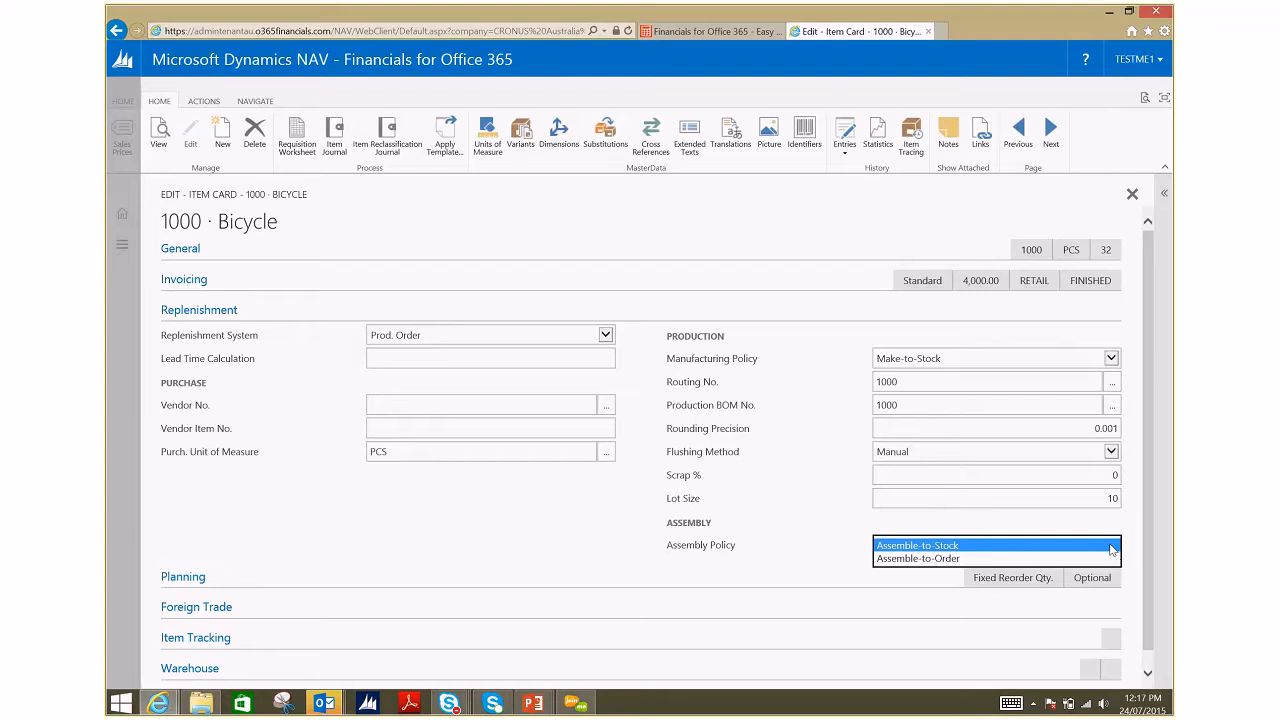
pyautogui.click(1110, 546)
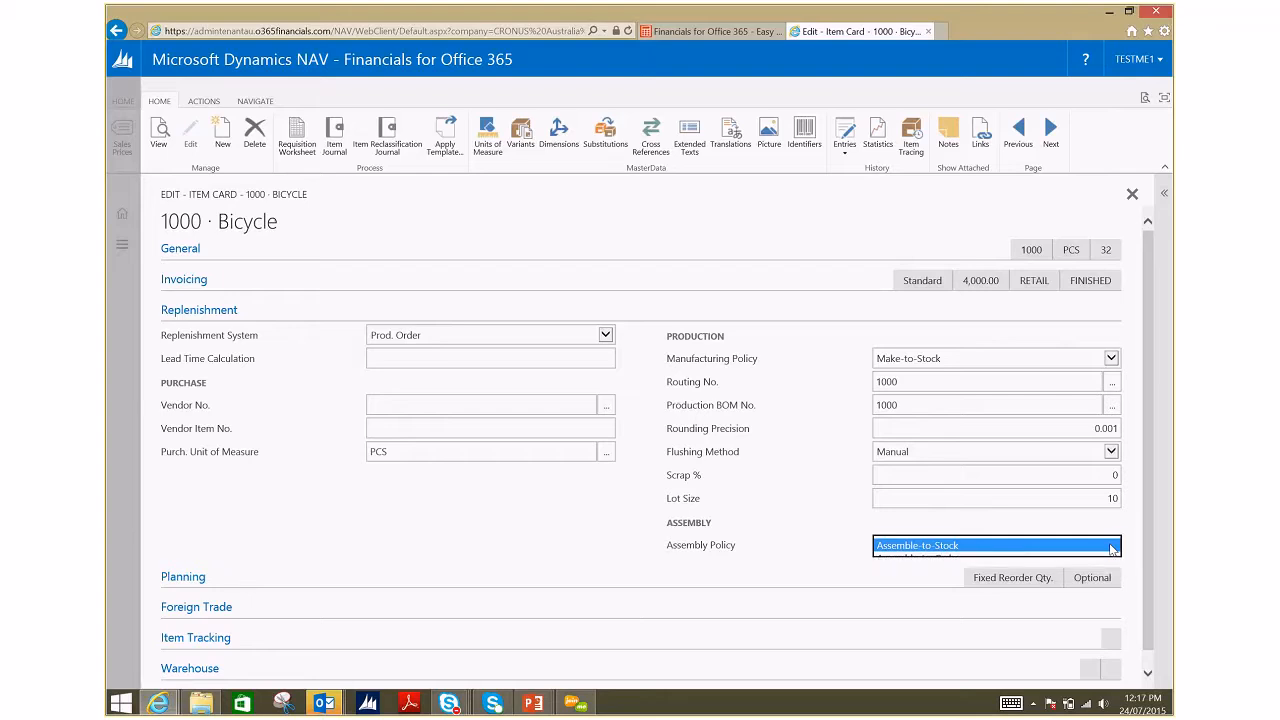
# - Collapse Replenishment and review the Planning fields and Reordering Policy options, keeping Fixed Reorder Qty
pyautogui.click(182, 312)
pyautogui.click(177, 343)
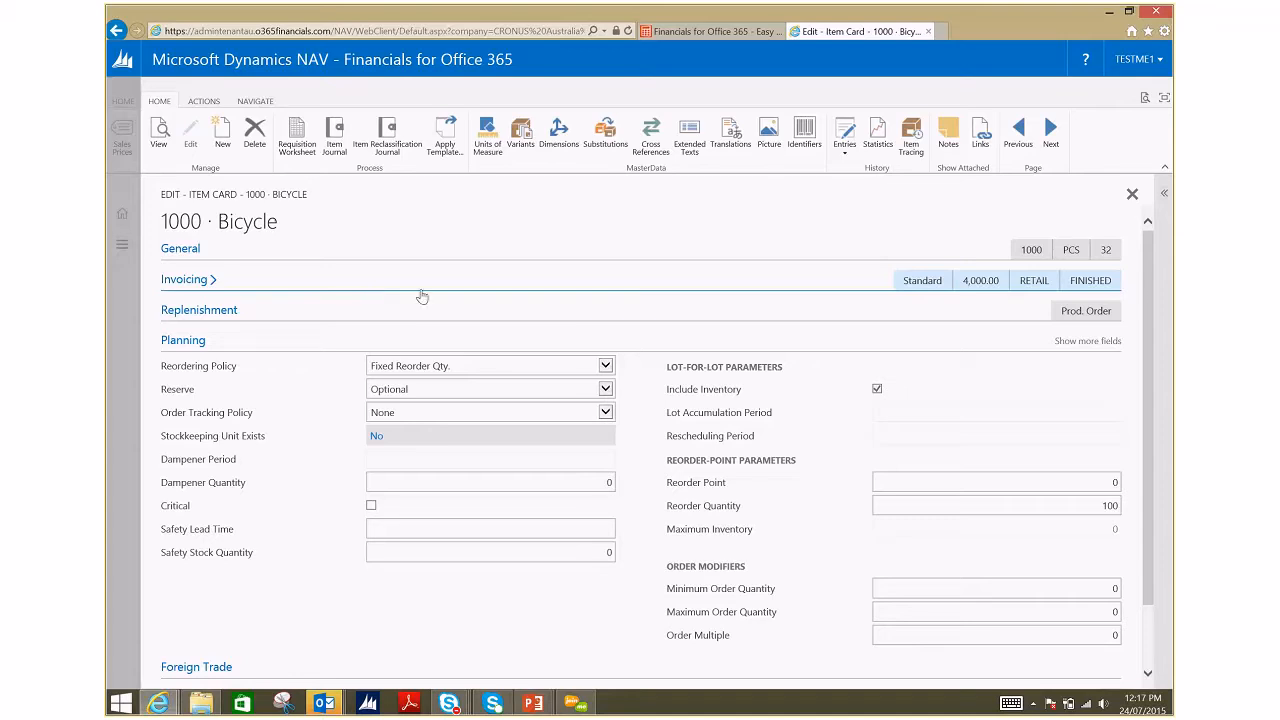
pyautogui.click(605, 366)
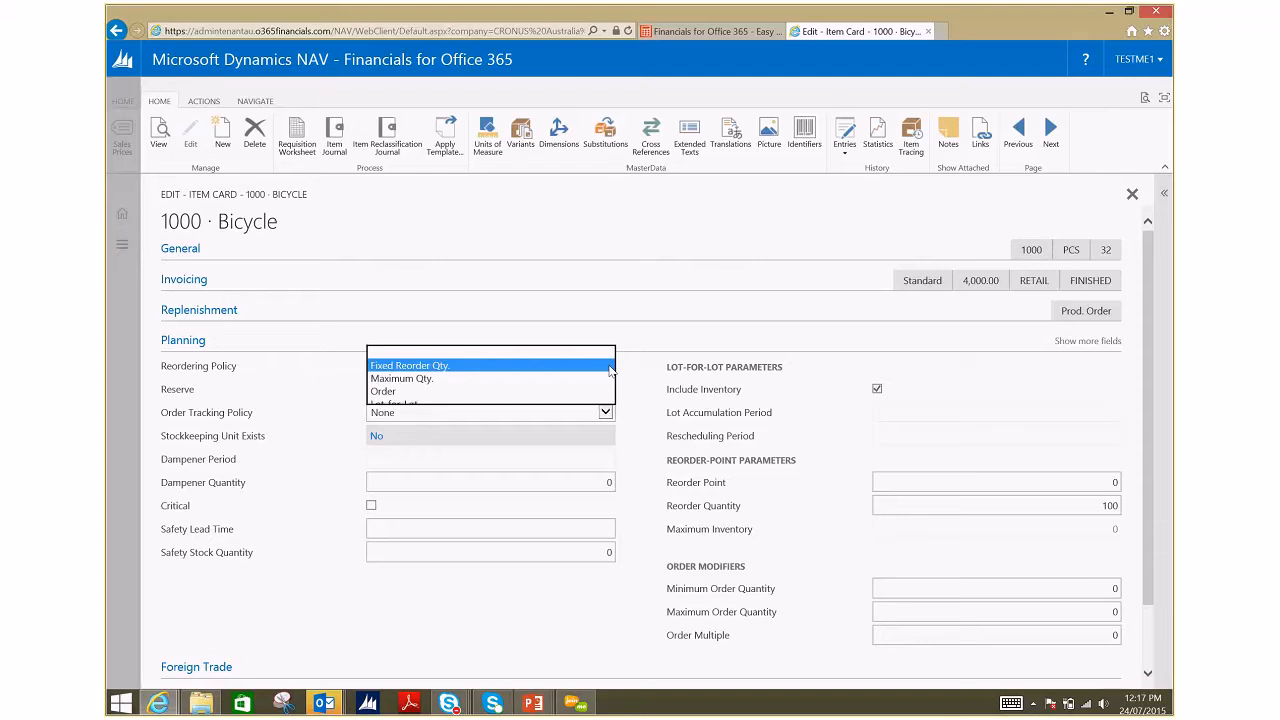
pyautogui.click(610, 366)
pyautogui.click(638, 377)
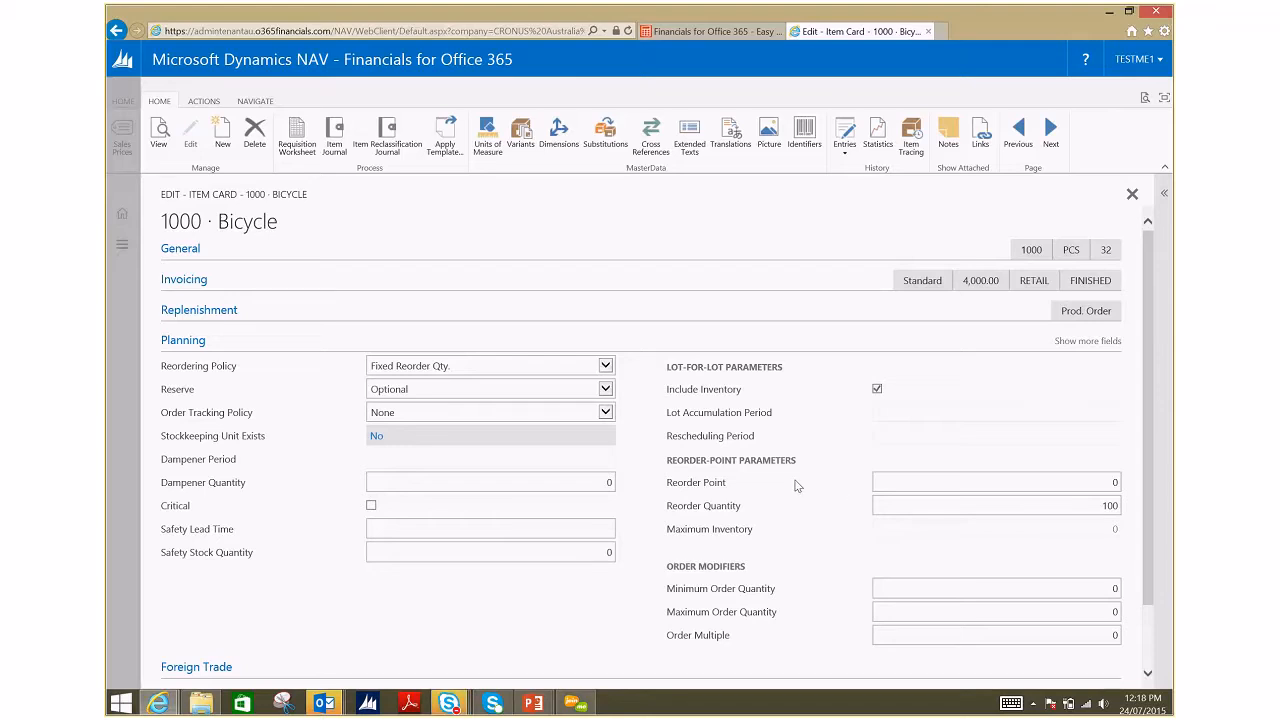
# - Collapse the Planning section, examine the Foreign Trade fields, and collapse that section as well
pyautogui.click(196, 340)
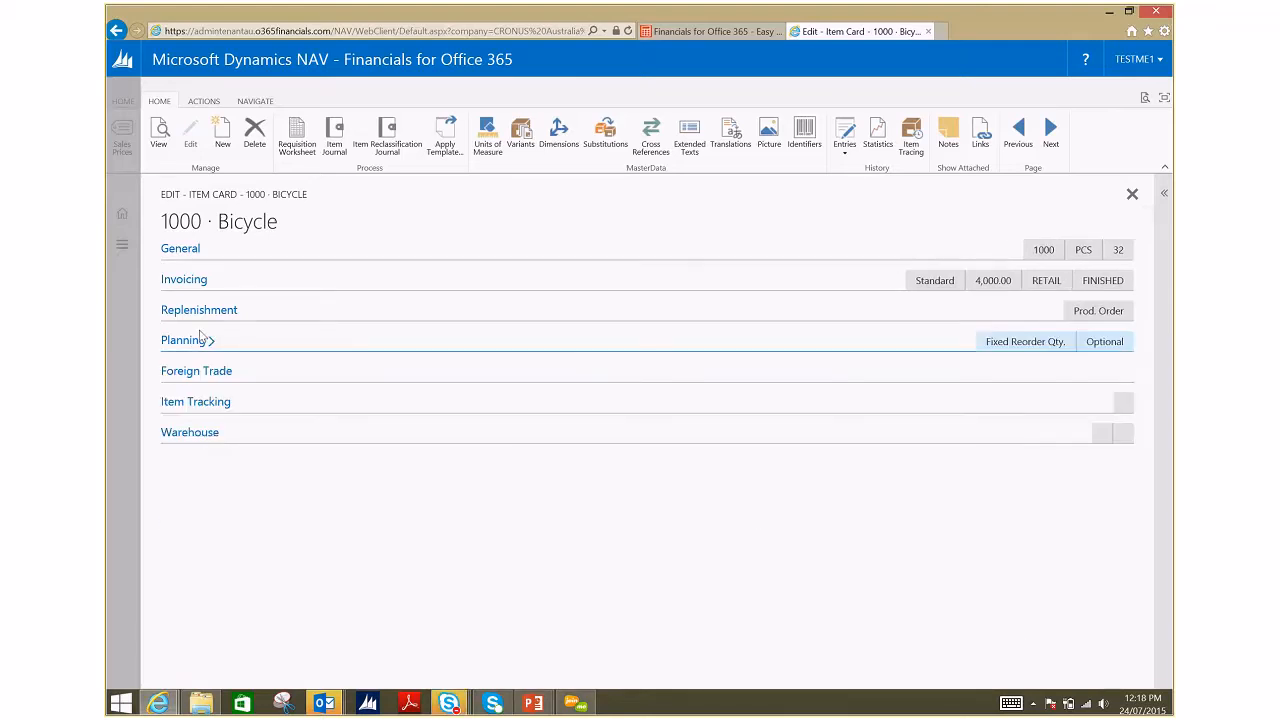
pyautogui.click(209, 372)
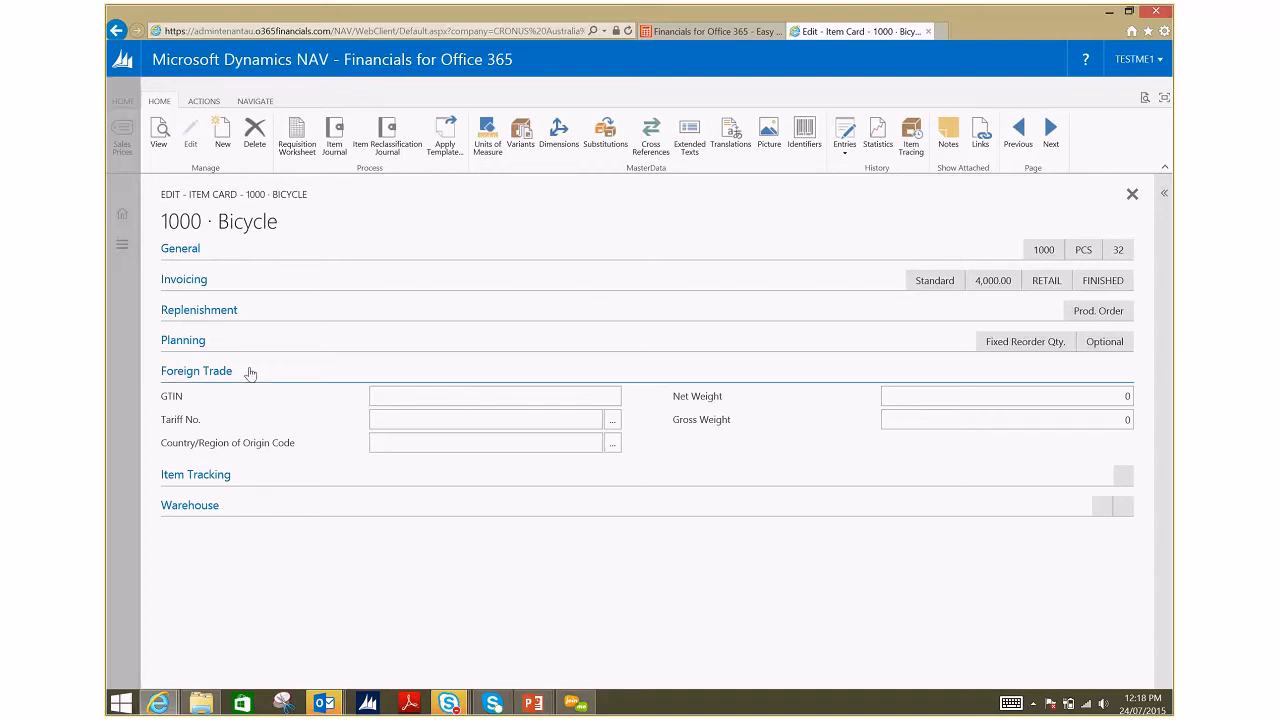
pyautogui.click(210, 378)
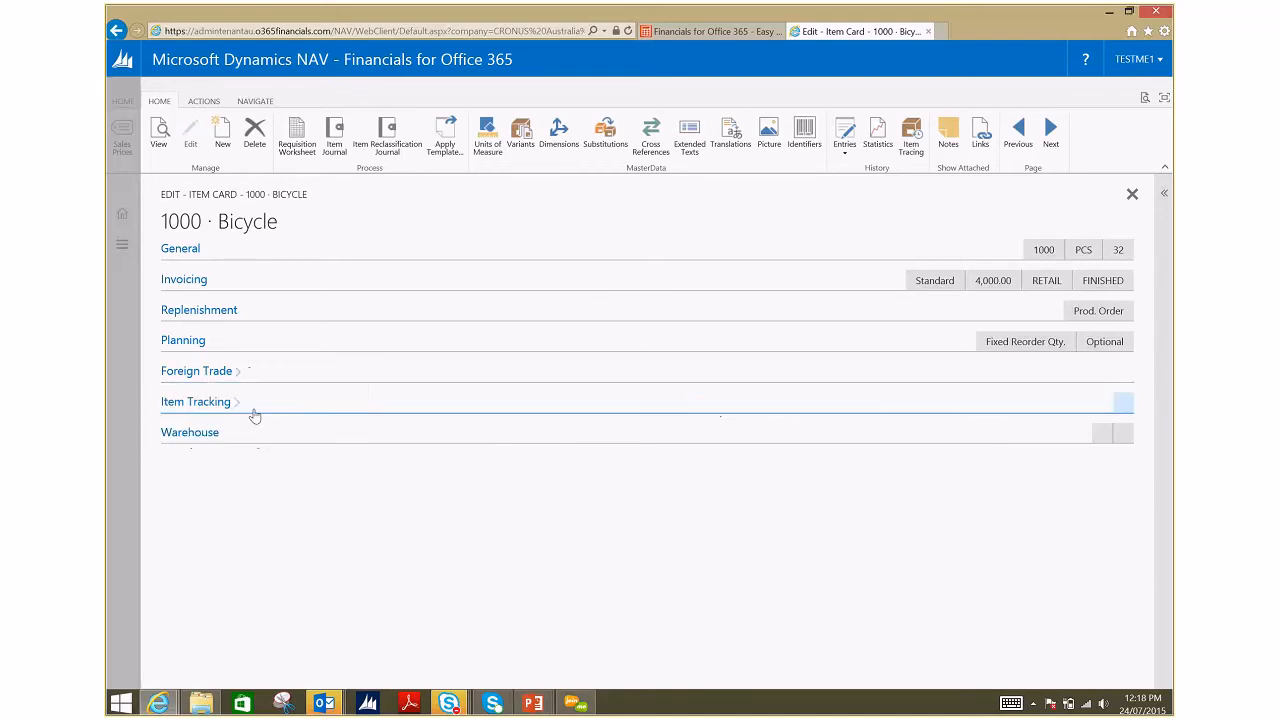
# - Review the Bicycle's Item Tracking fields and its Warehouse fields, collapsing each section after viewing it
pyautogui.click(190, 405)
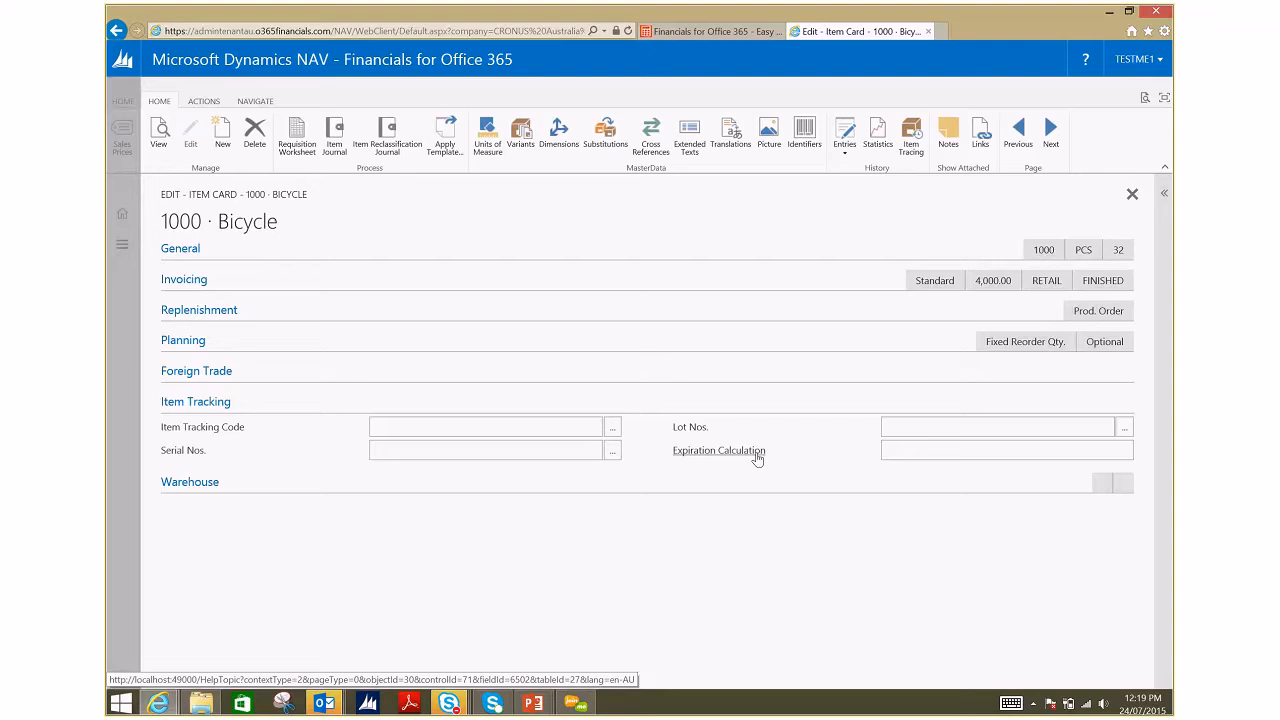
pyautogui.click(243, 404)
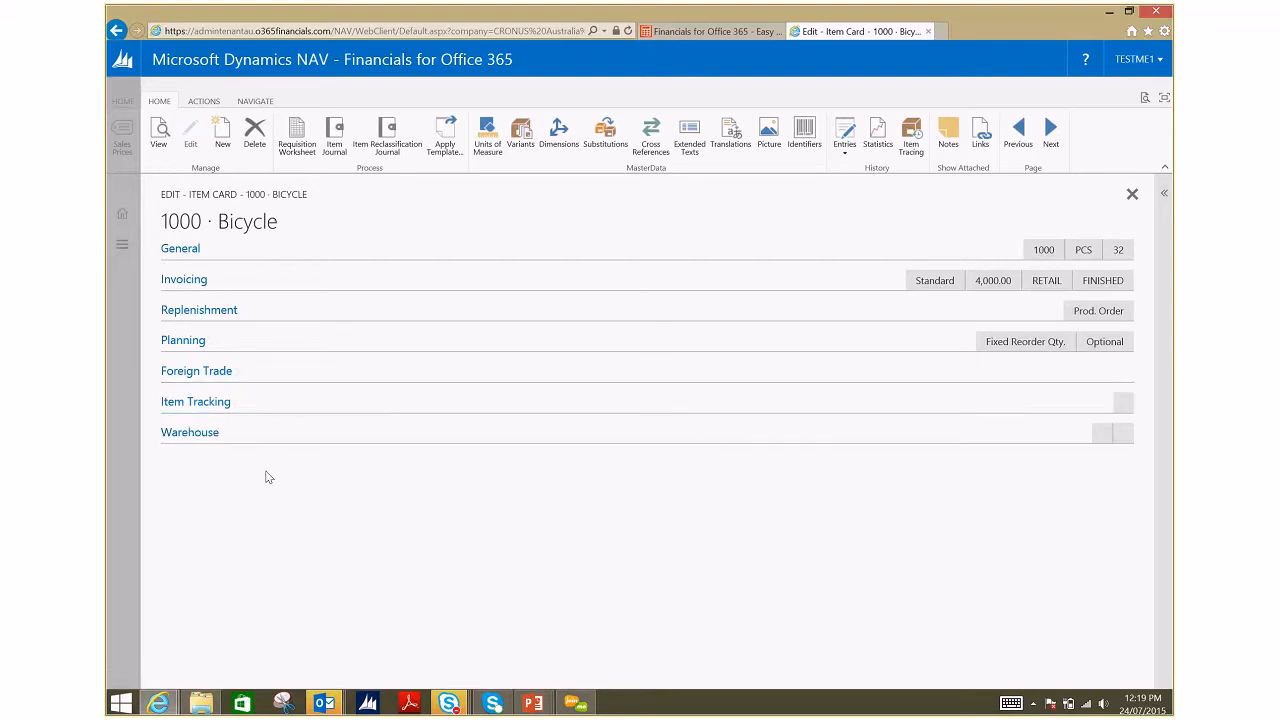
pyautogui.click(205, 436)
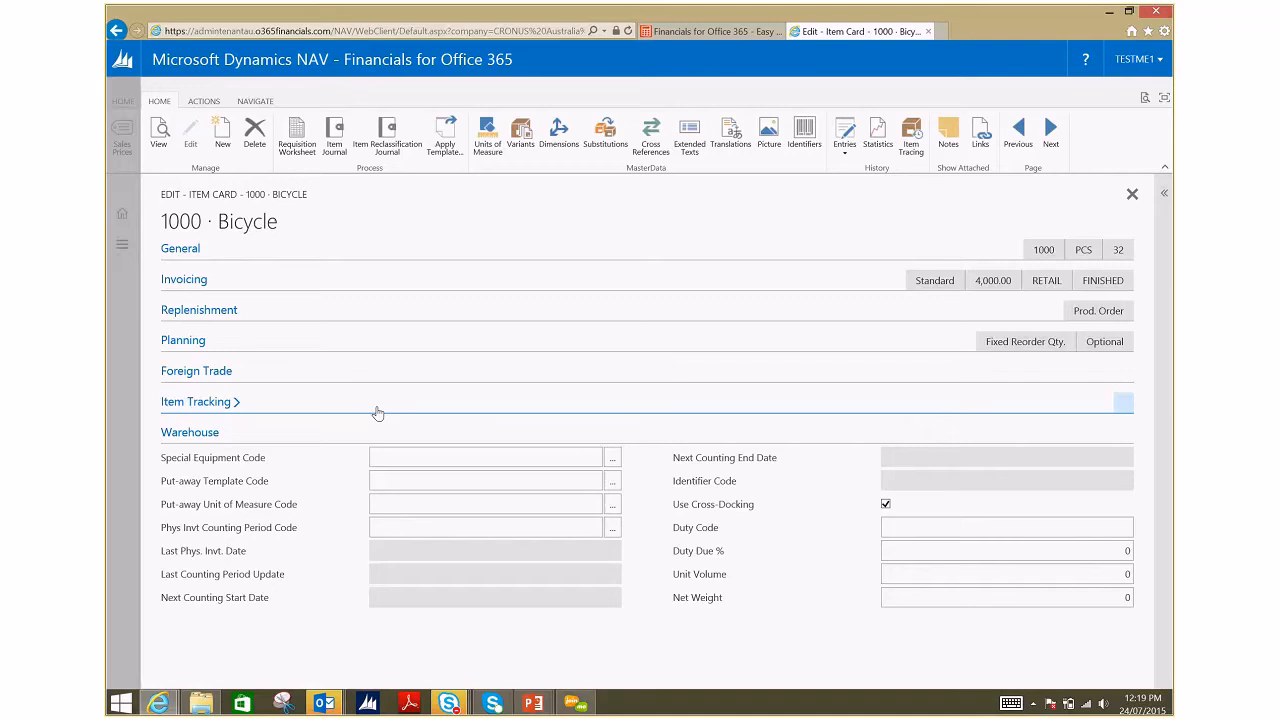
pyautogui.click(189, 432)
# - Expand the General section, and show the item card's Links and Notes pane before hiding it again
pyautogui.click(188, 250)
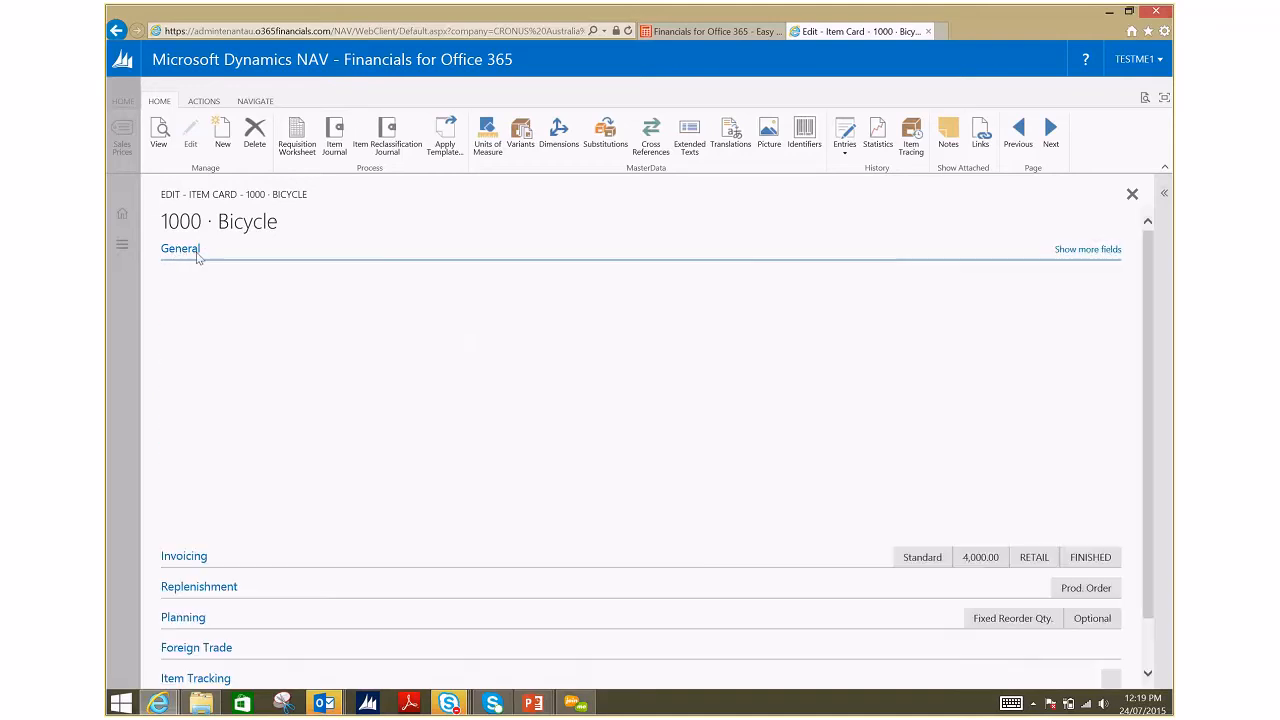
pyautogui.click(1165, 196)
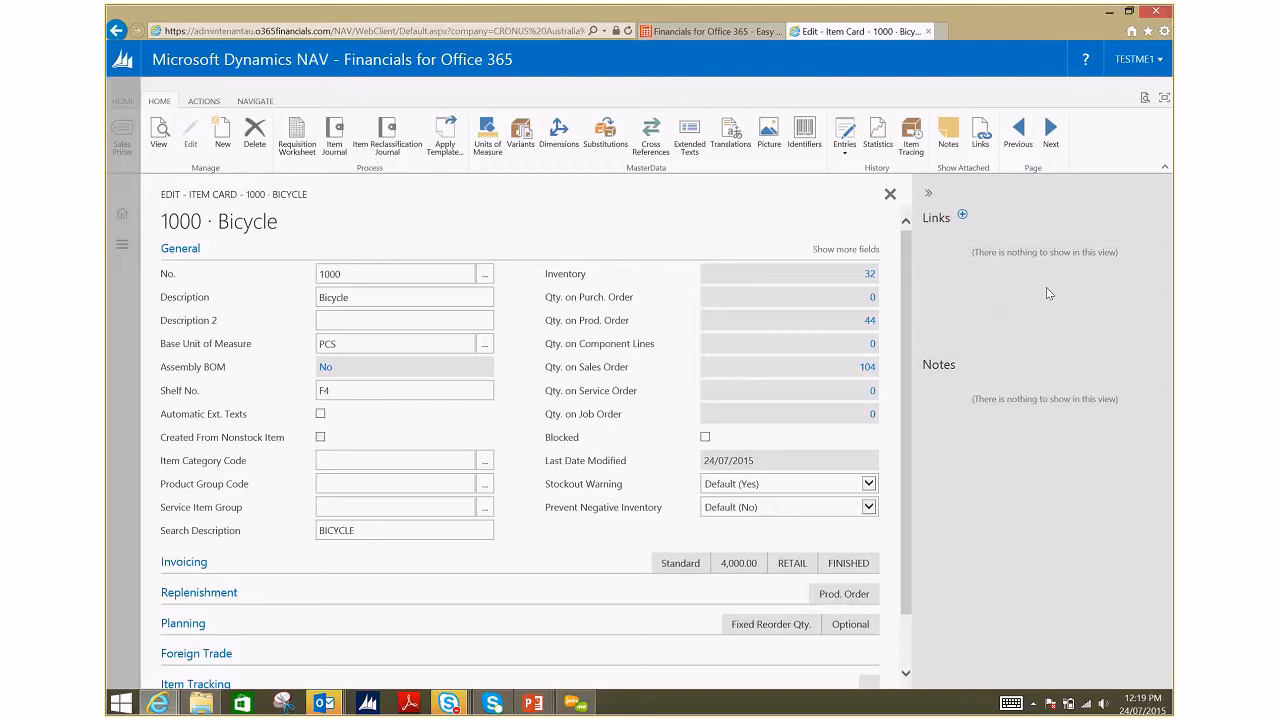
pyautogui.click(929, 193)
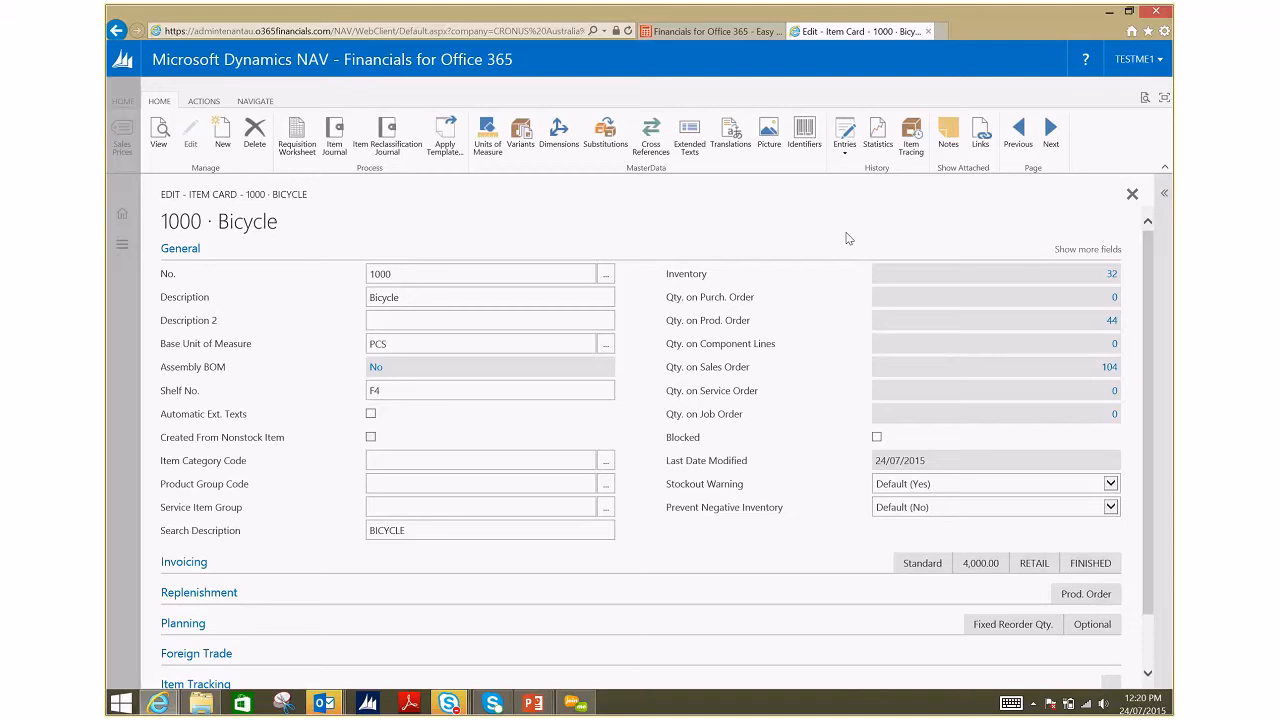
# - Review the General section's additional fields, hide them, and collapse General to check the section summaries before expanding it again
pyautogui.click(1090, 249)
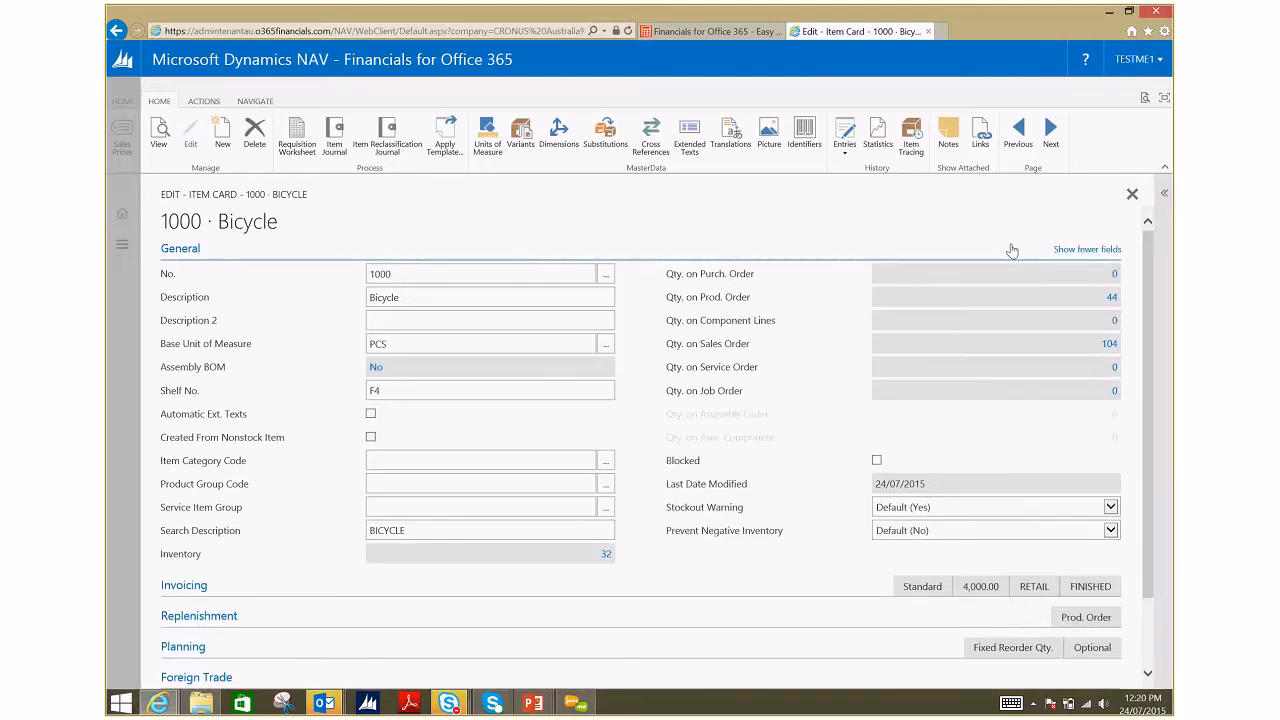
pyautogui.scroll(-1, 841, 238)
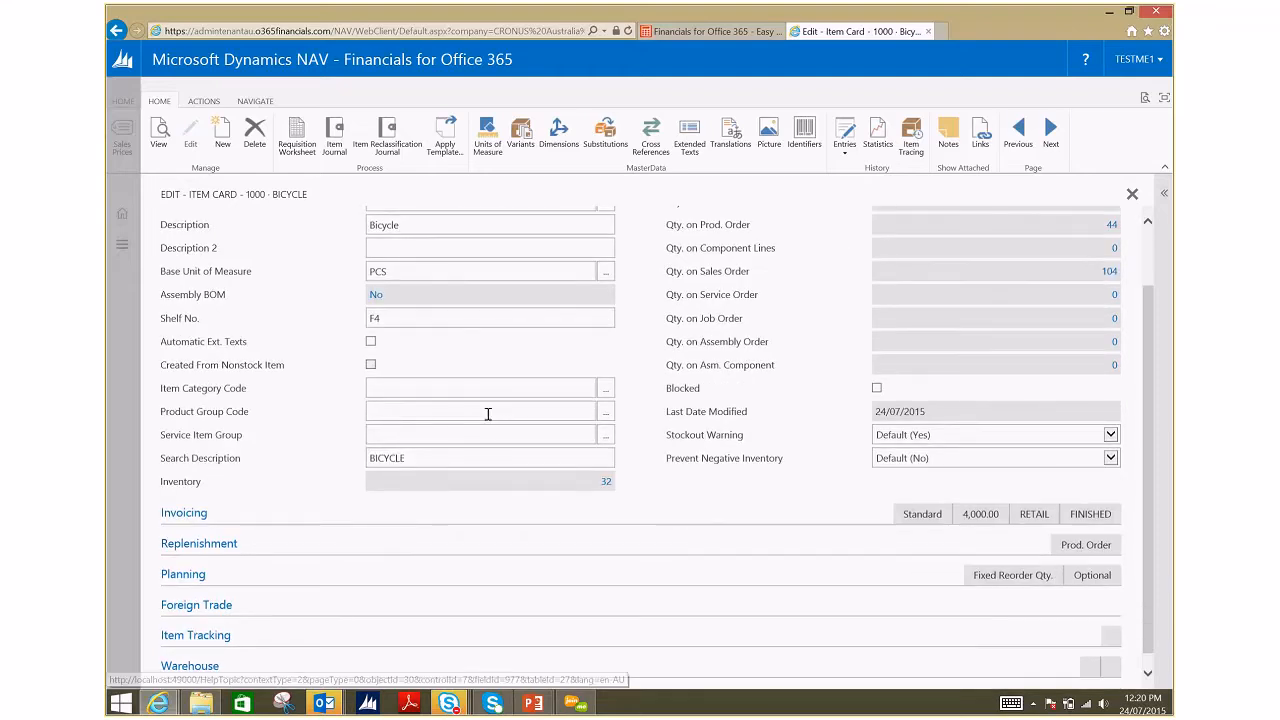
pyautogui.scroll(1, 662, 549)
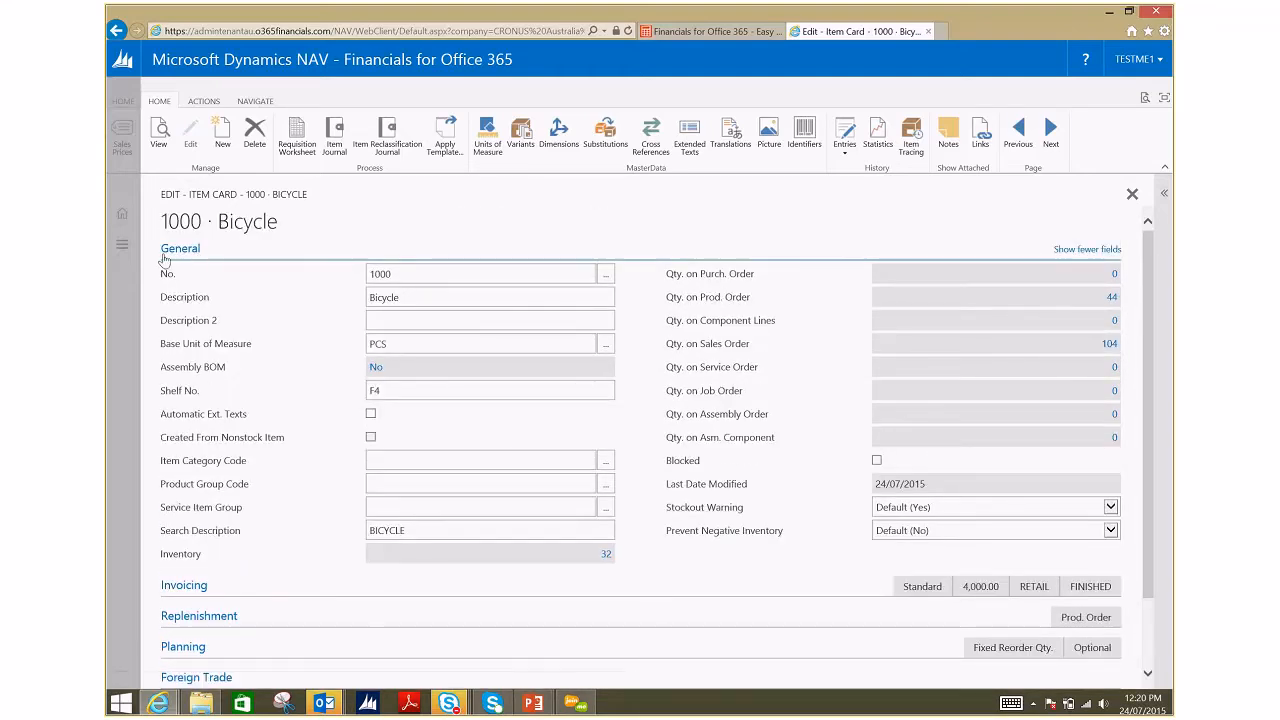
pyautogui.click(1108, 250)
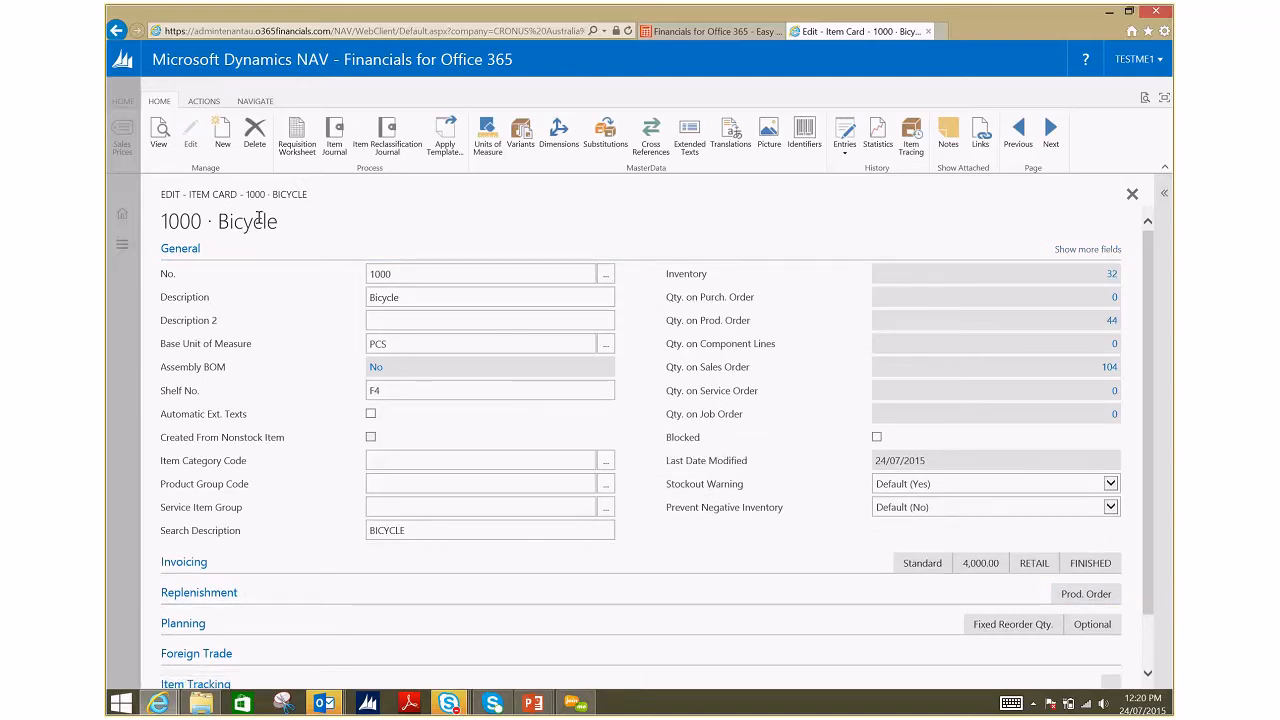
pyautogui.click(178, 250)
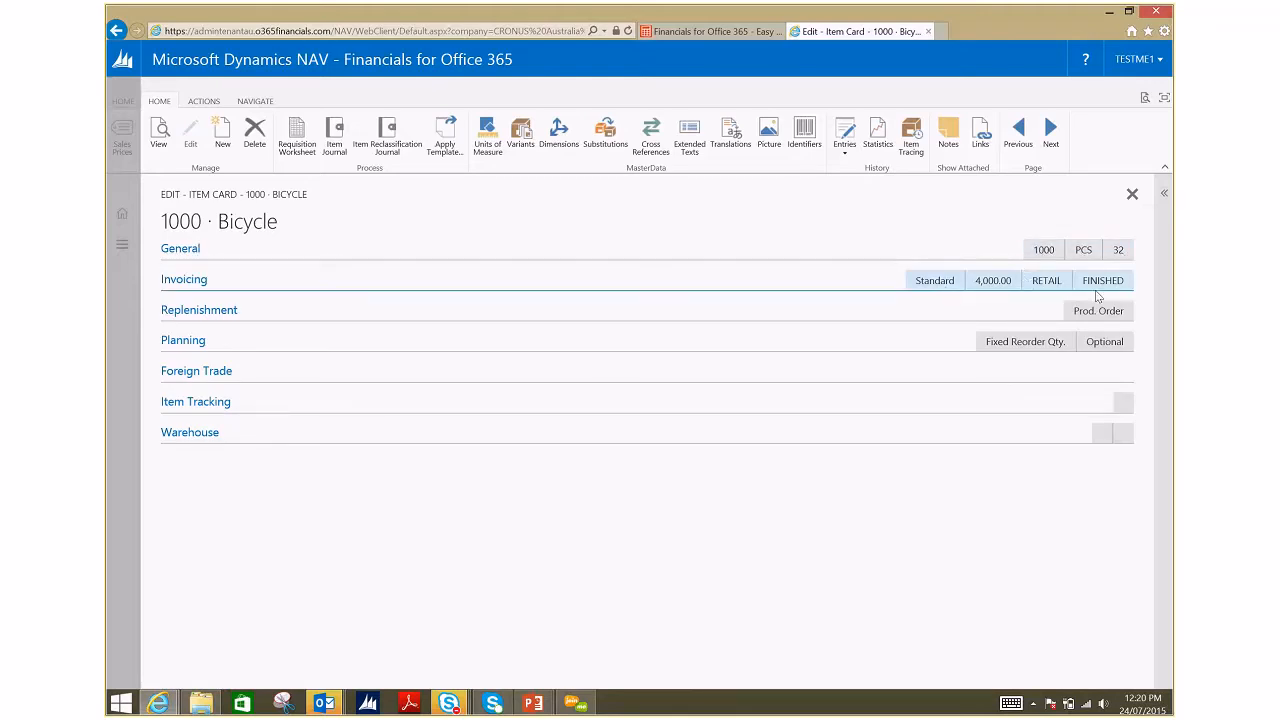
pyautogui.click(197, 251)
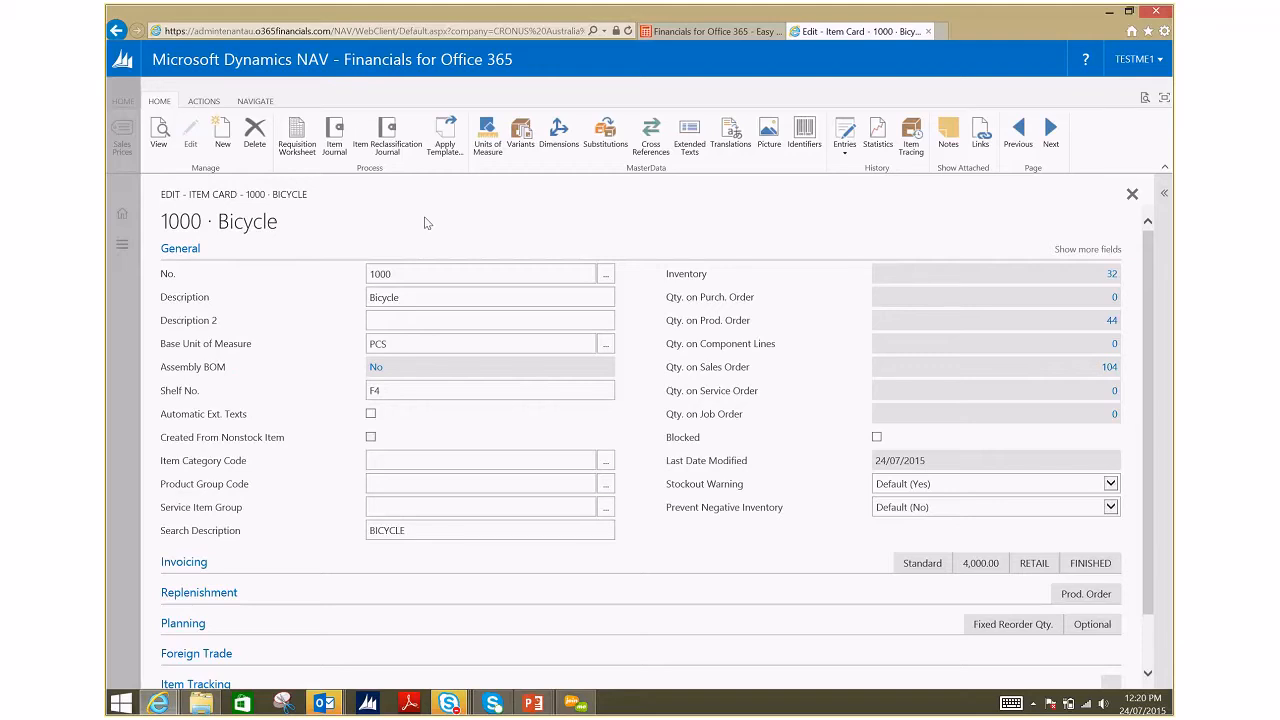
# - Examine the Bicycle's Item Availability by Event, including the requirement, receipt and projected inventory columns, and return to the item card
pyautogui.click(256, 102)
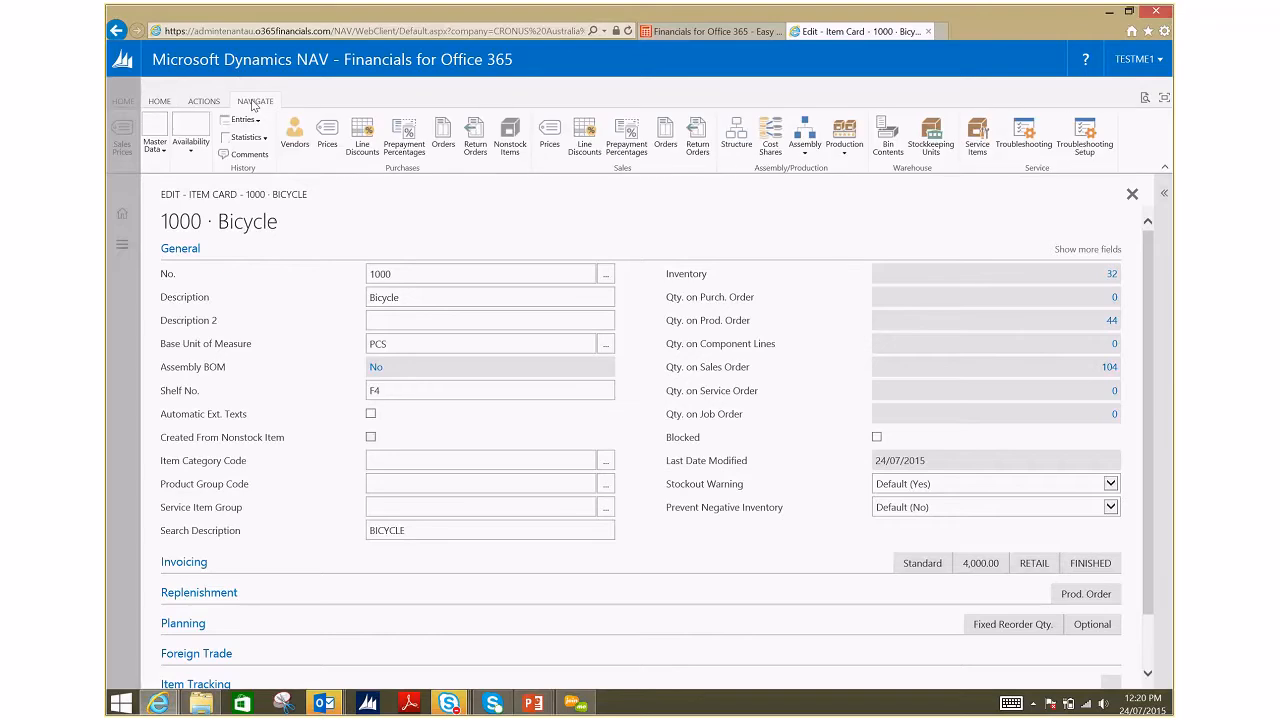
pyautogui.click(203, 155)
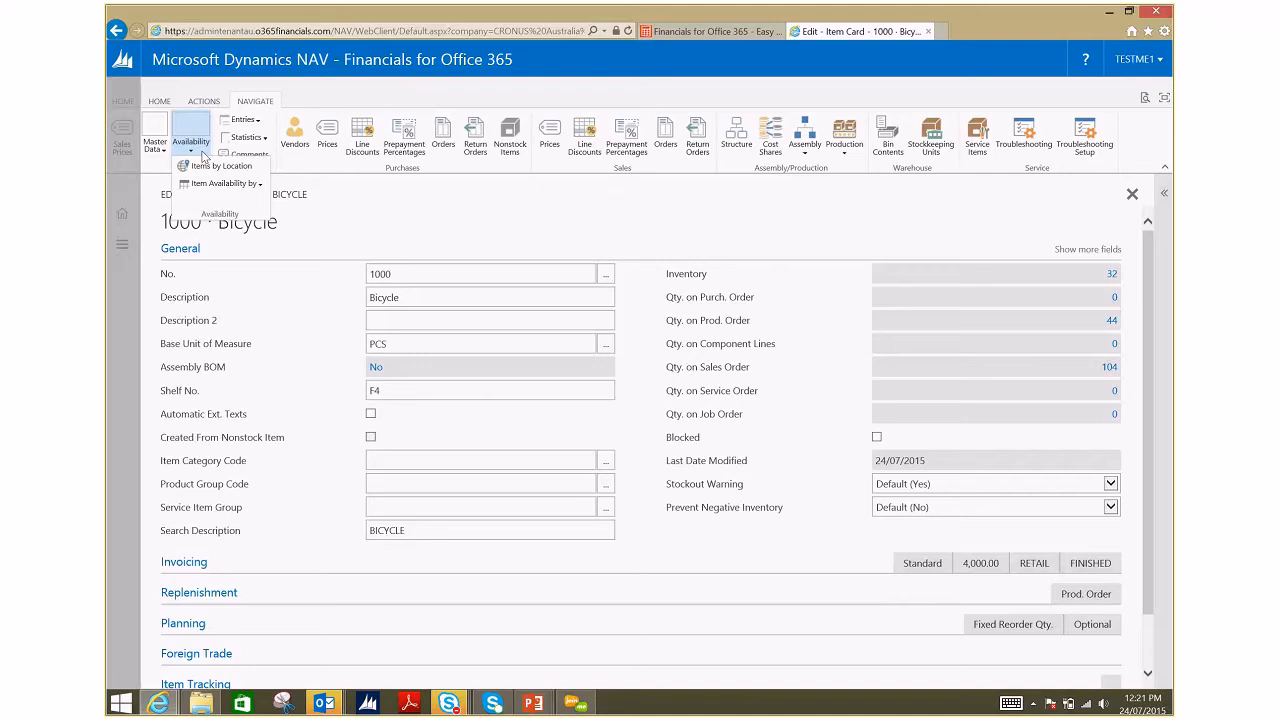
pyautogui.click(258, 186)
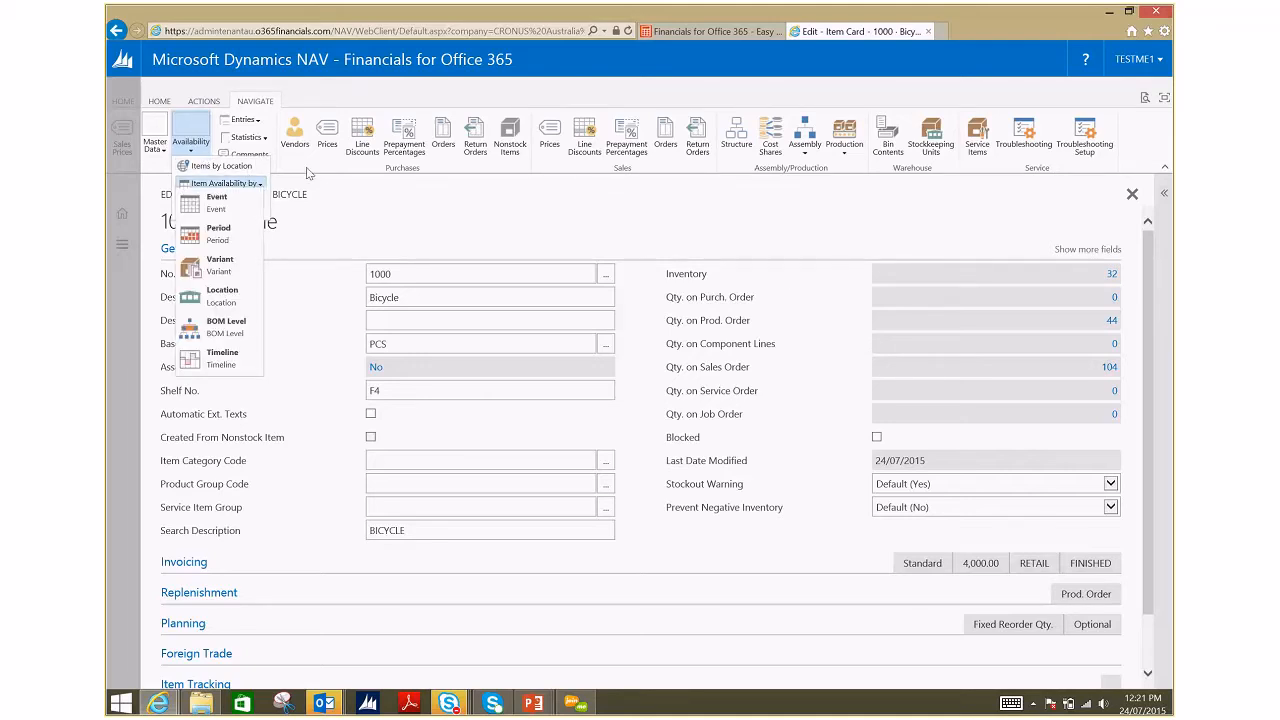
pyautogui.click(246, 195)
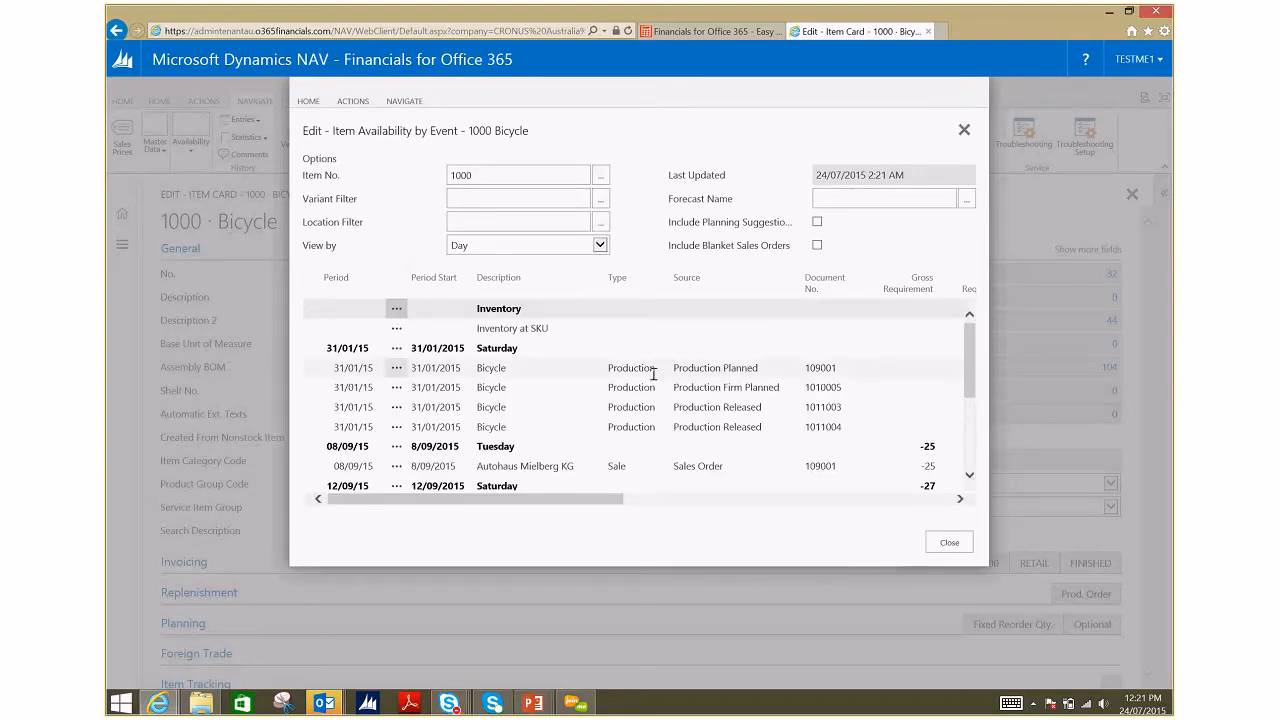
pyautogui.scroll(-1, 978, 377)
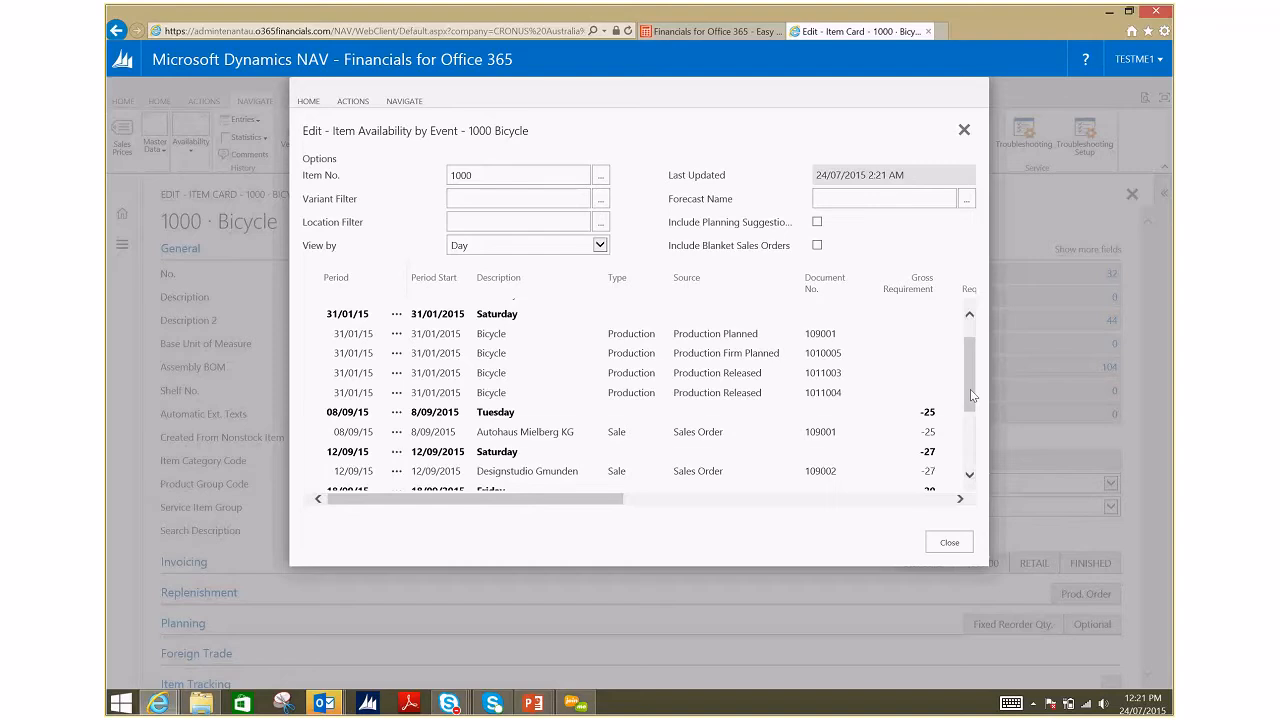
pyautogui.moveTo(607, 502); pyautogui.dragTo(771, 502)
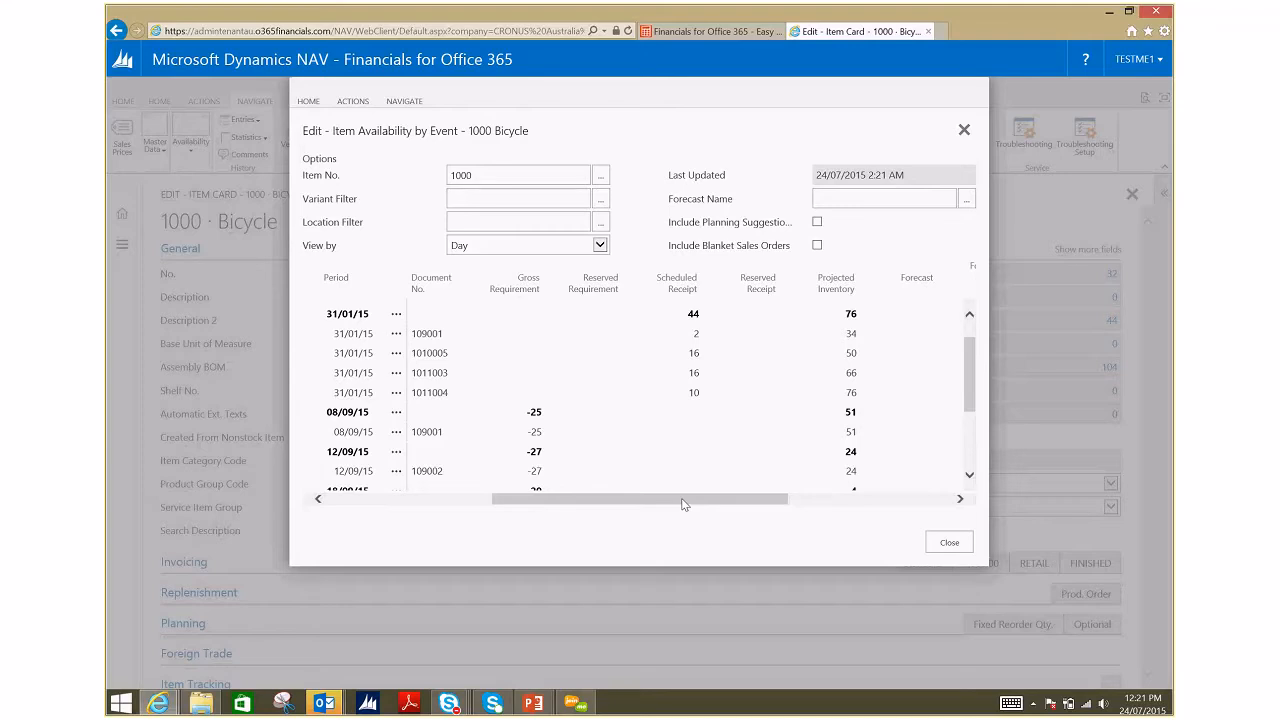
pyautogui.moveTo(684, 504); pyautogui.dragTo(520, 502)
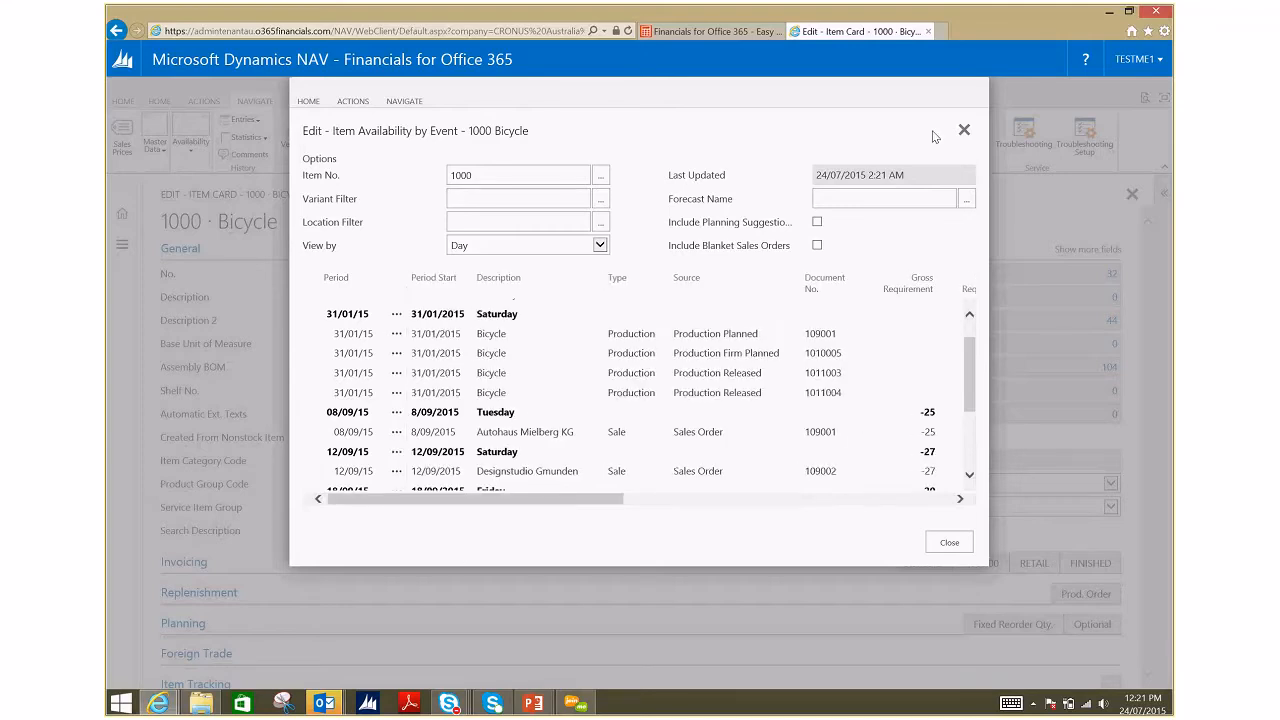
pyautogui.click(961, 134)
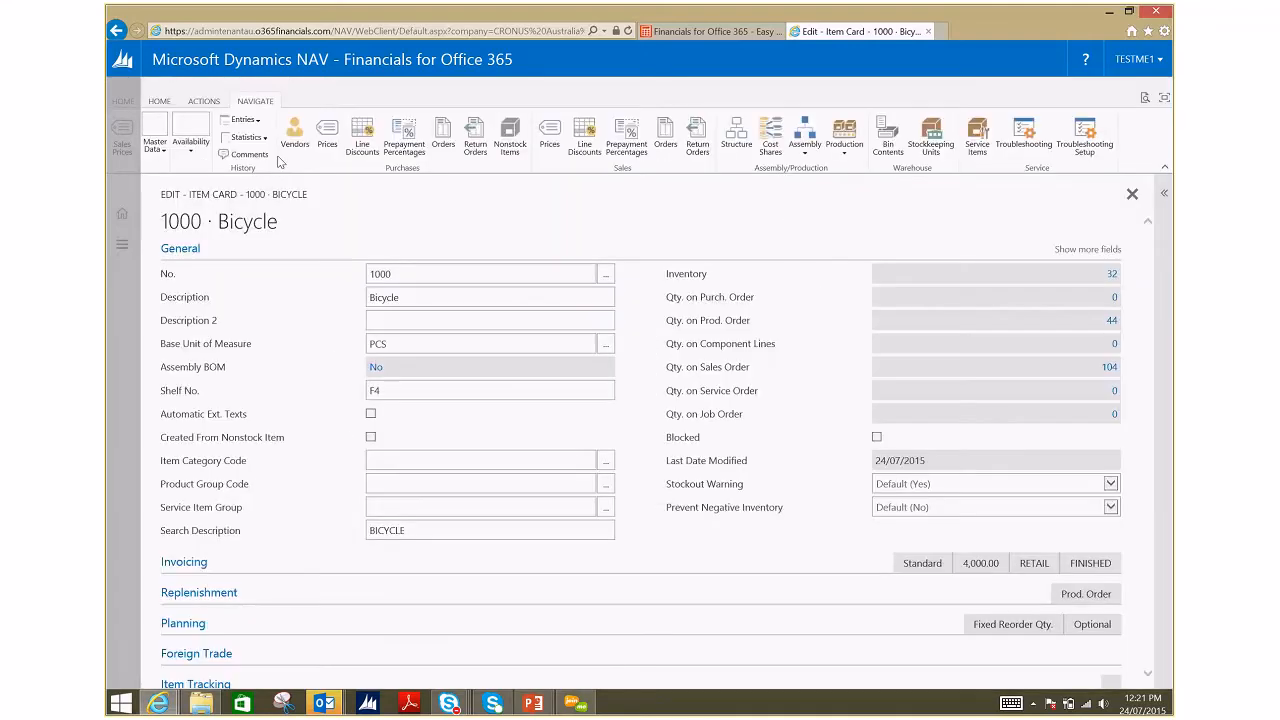
# - Open the Bicycle's Item Availability by Period and set View by to Month
pyautogui.click(190, 147)
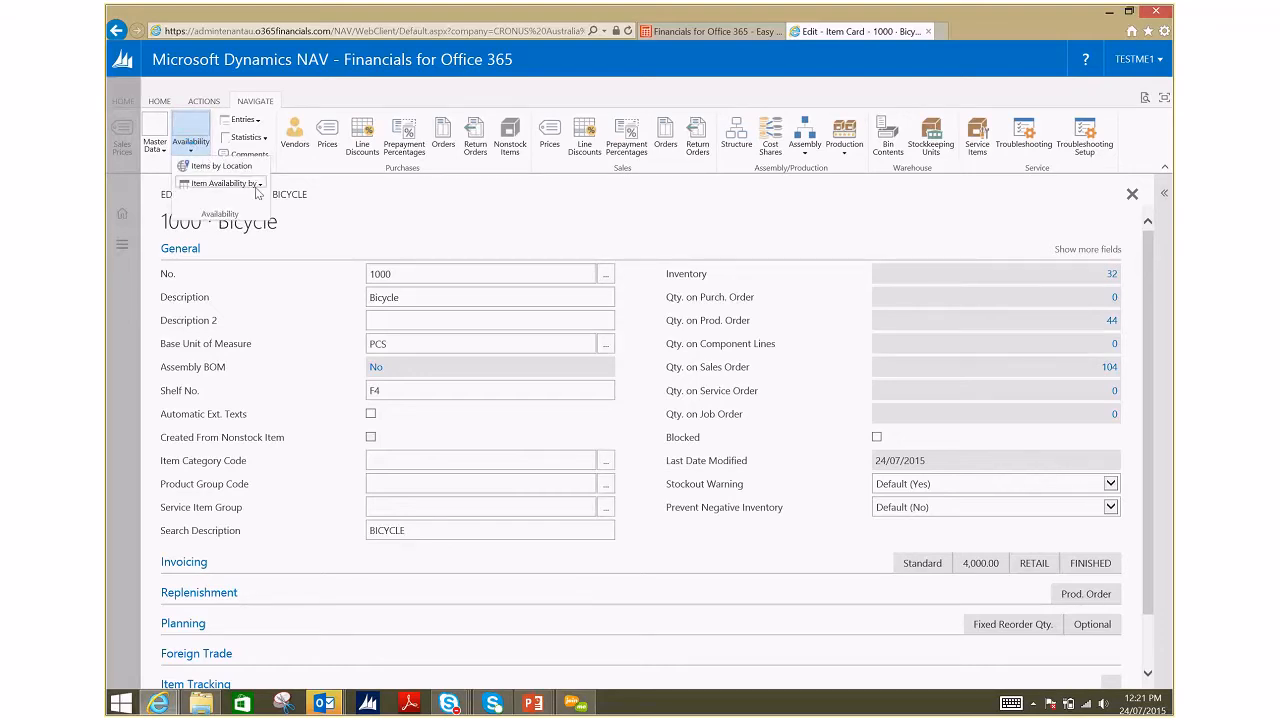
pyautogui.click(260, 185)
pyautogui.click(218, 236)
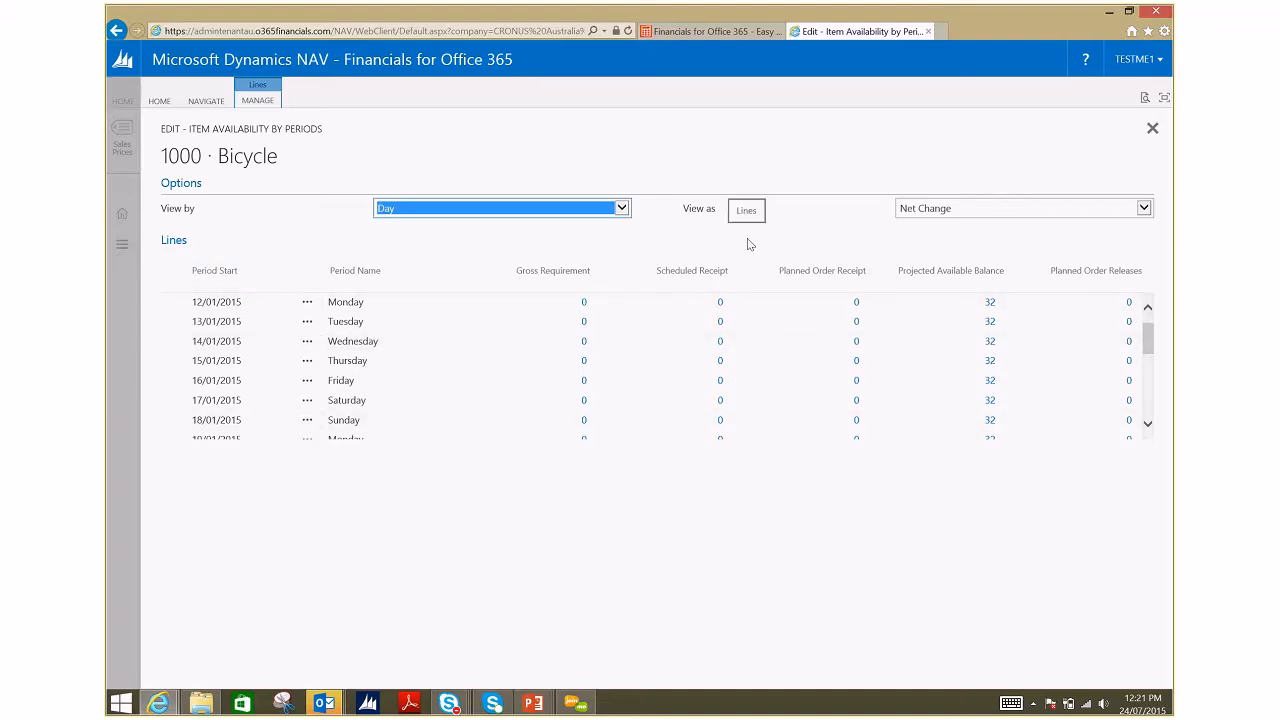
pyautogui.click(621, 208)
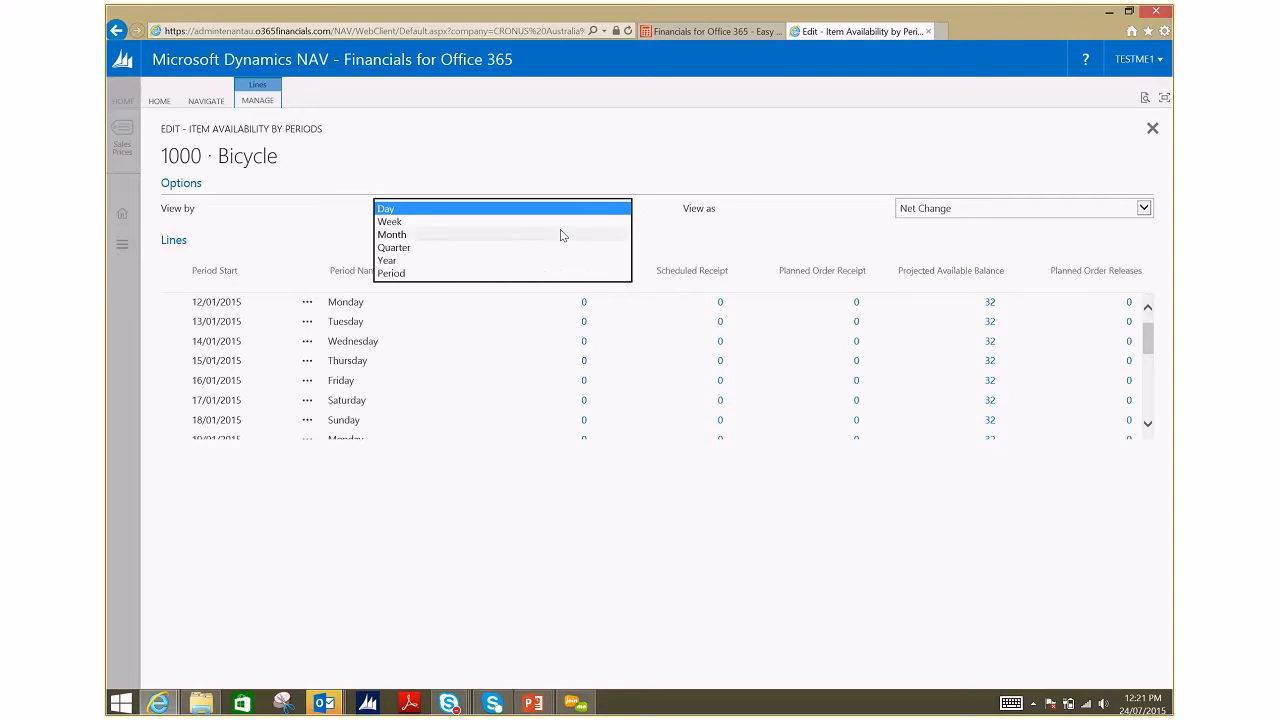
pyautogui.click(560, 233)
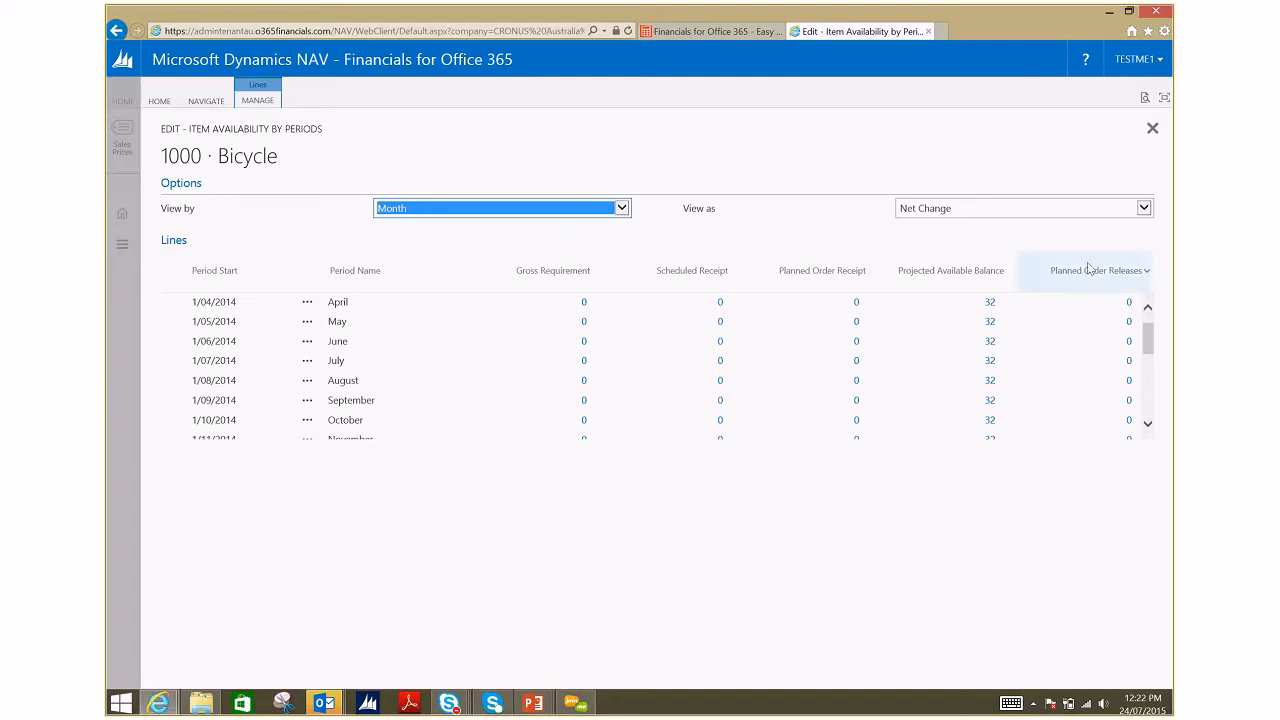
# - Review the View as options, keeping Net Change, and close the availability by periods page
pyautogui.click(1145, 208)
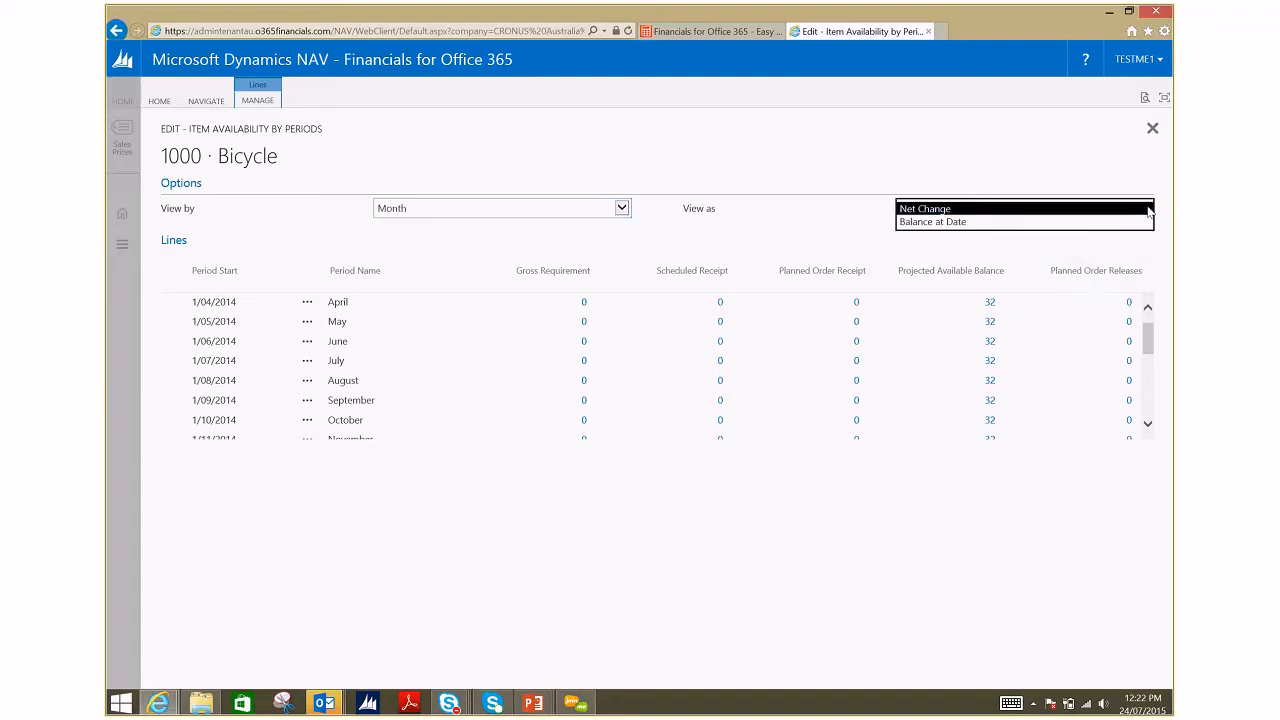
pyautogui.click(1148, 209)
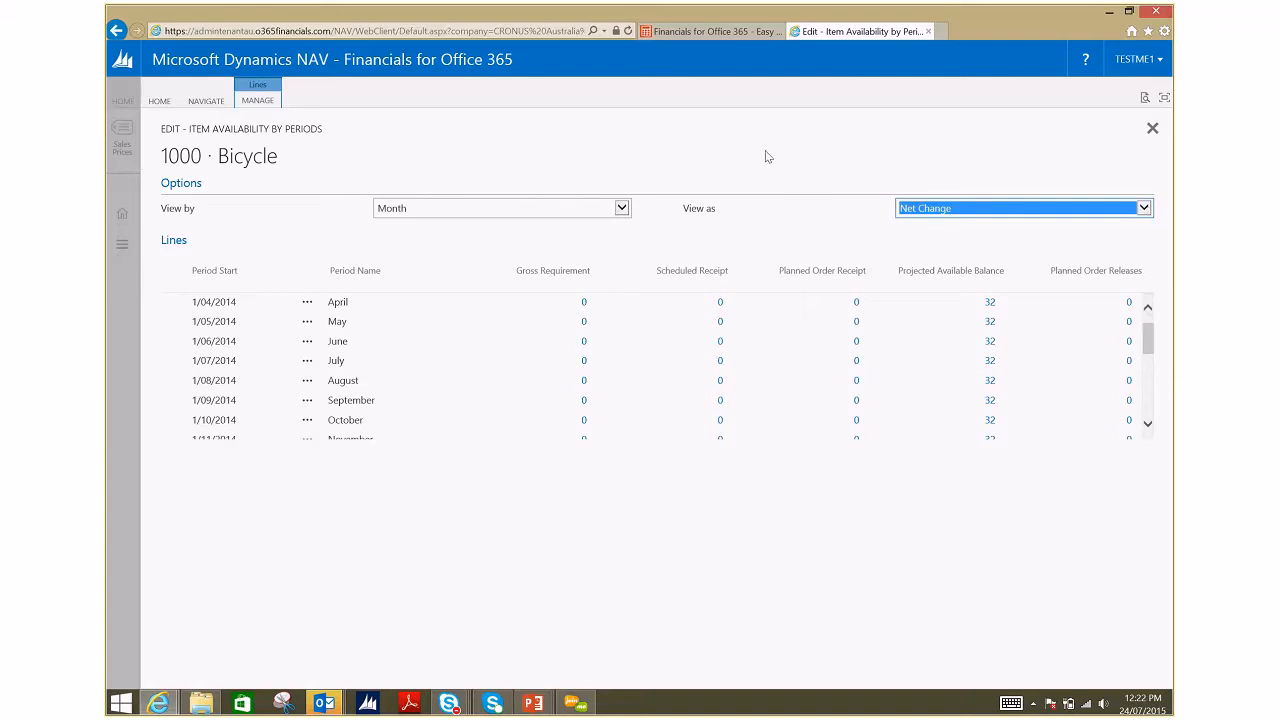
pyautogui.click(1150, 130)
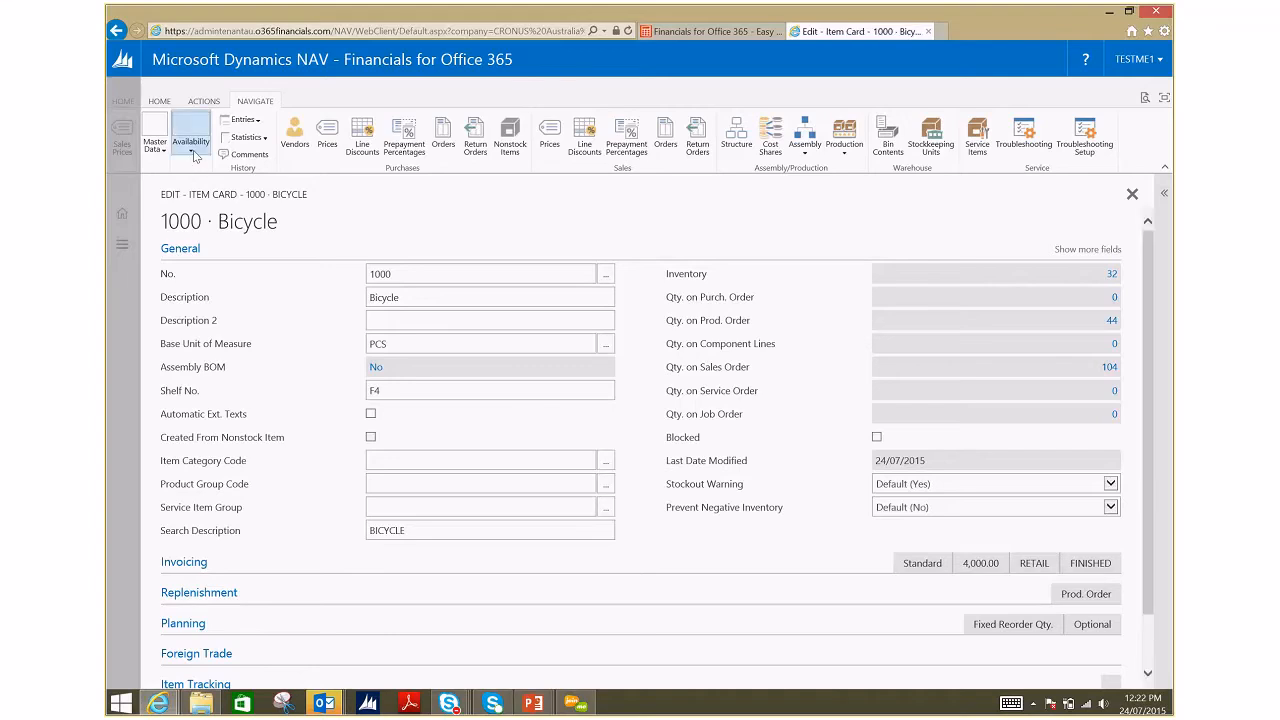
# - Open the Bicycle's Item Availability by Variant
pyautogui.click(193, 152)
pyautogui.moveTo(220, 183)
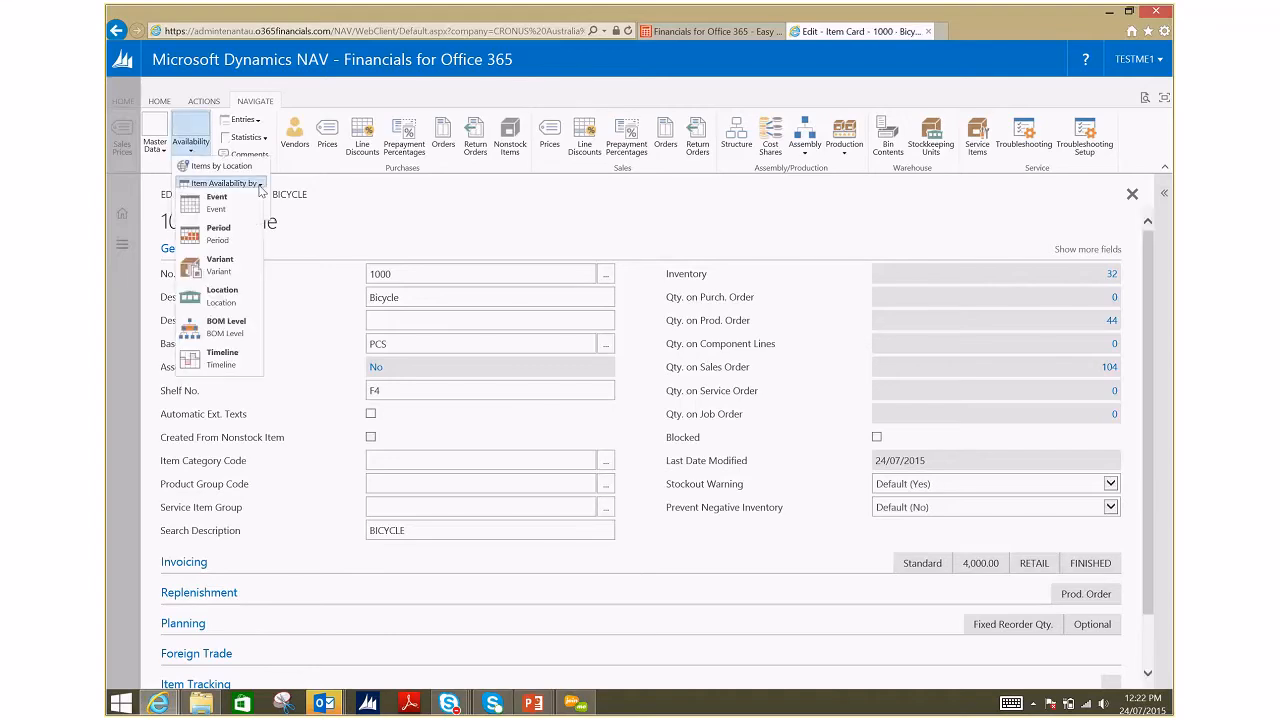
pyautogui.click(233, 275)
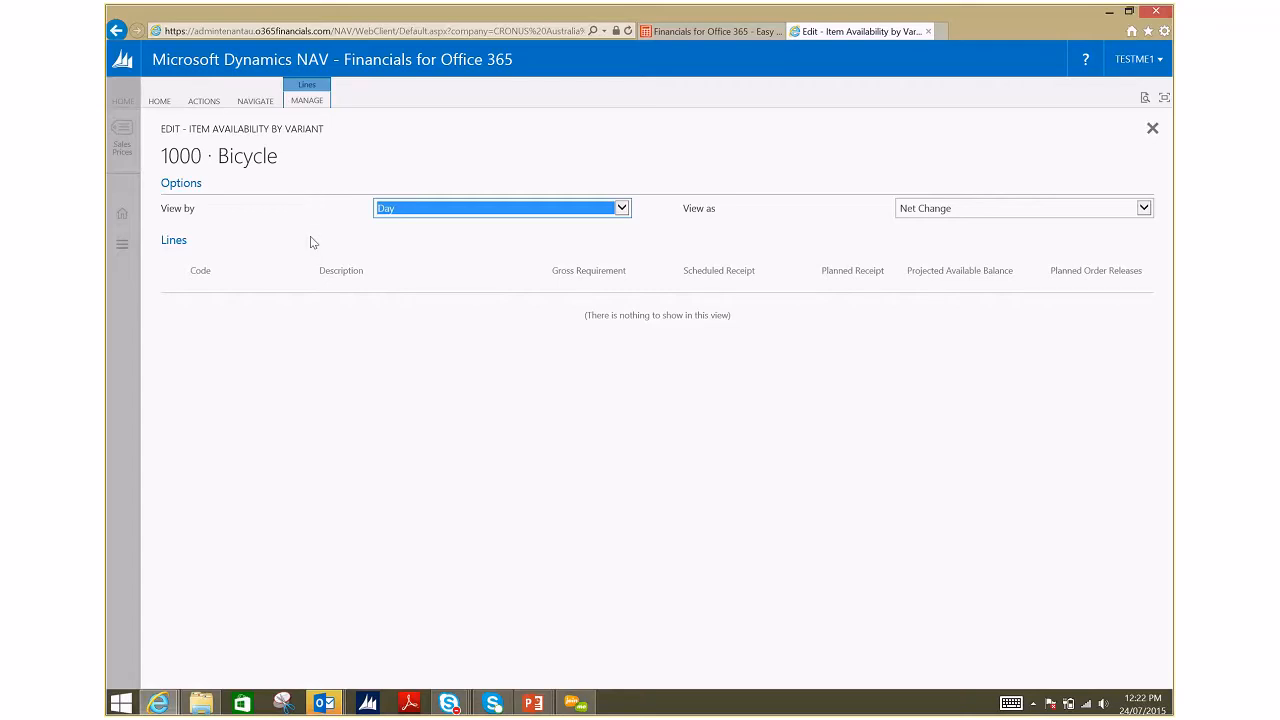
# - Open the help topic for the Item Availability by Variant page, read its options and related links, and return to the page
pyautogui.click(1087, 59)
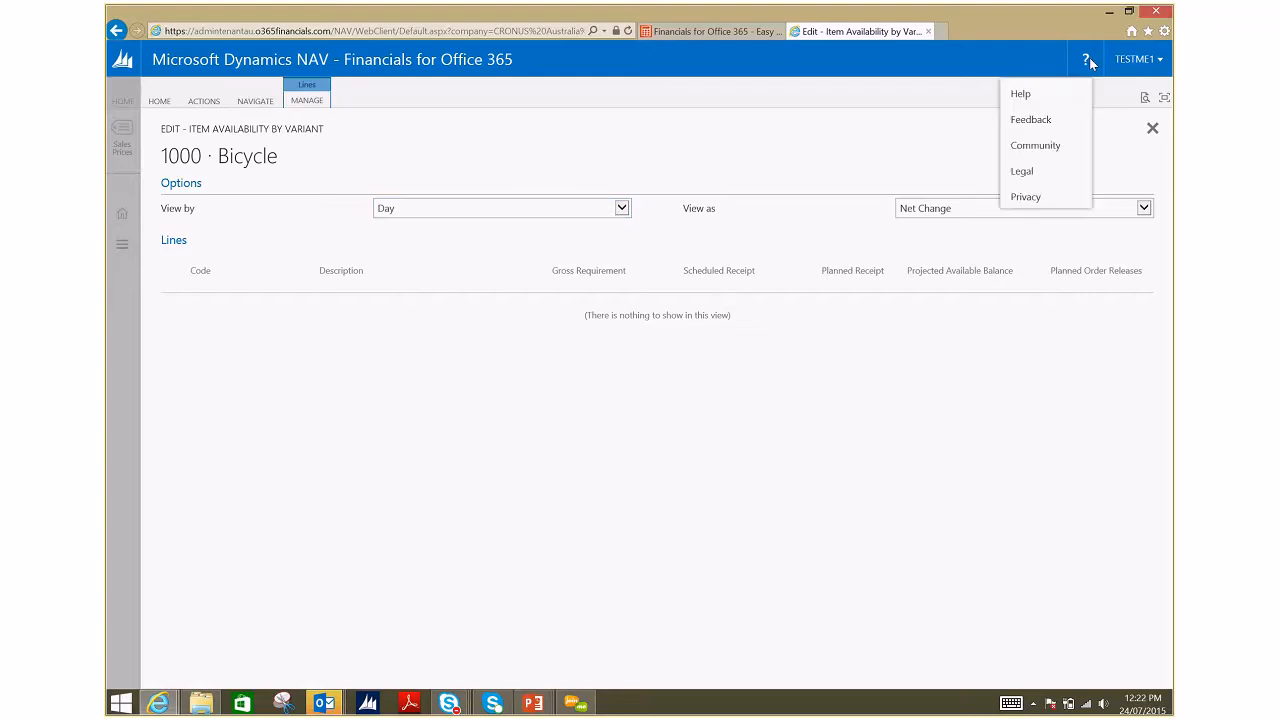
pyautogui.click(1048, 92)
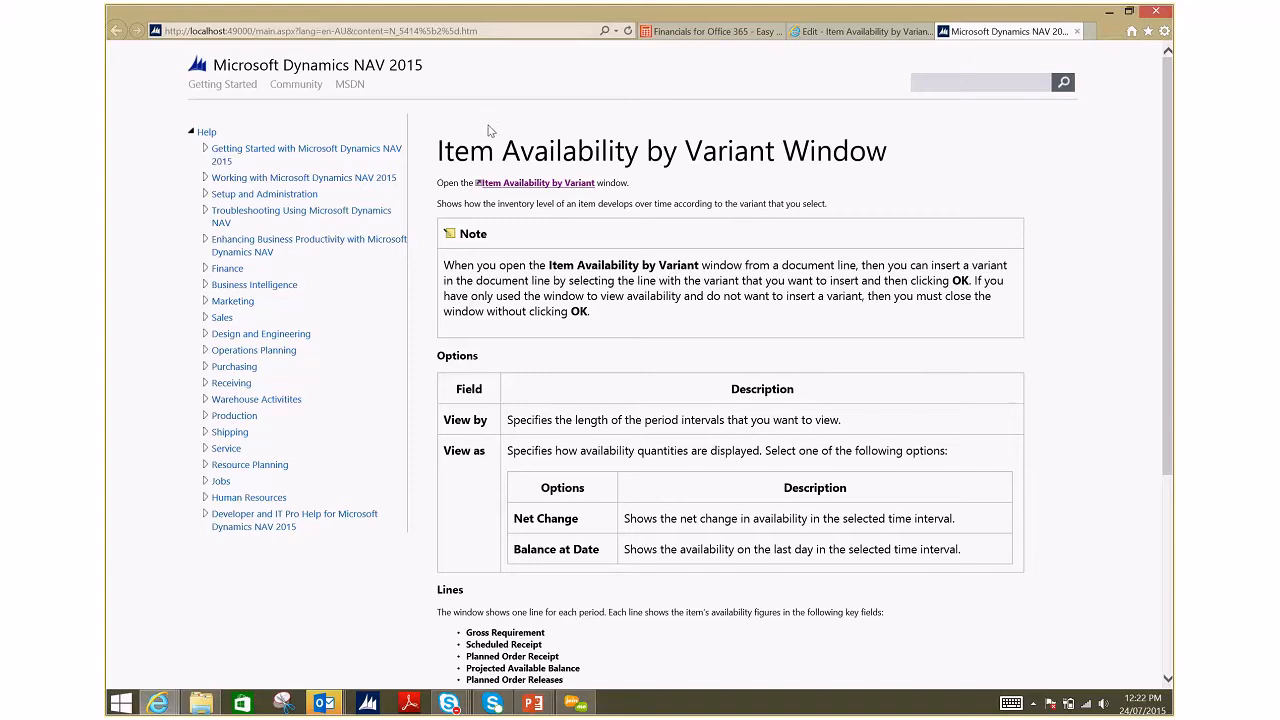
pyautogui.scroll(-3, 540, 275)
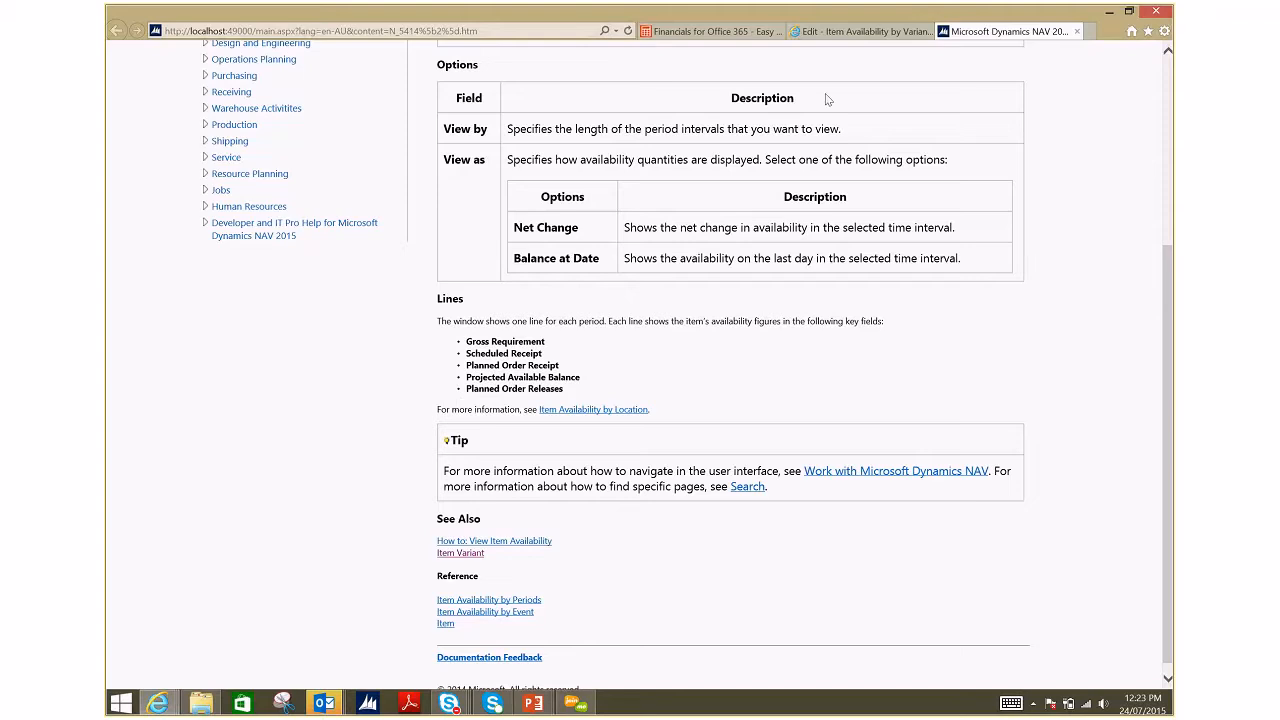
pyautogui.click(865, 32)
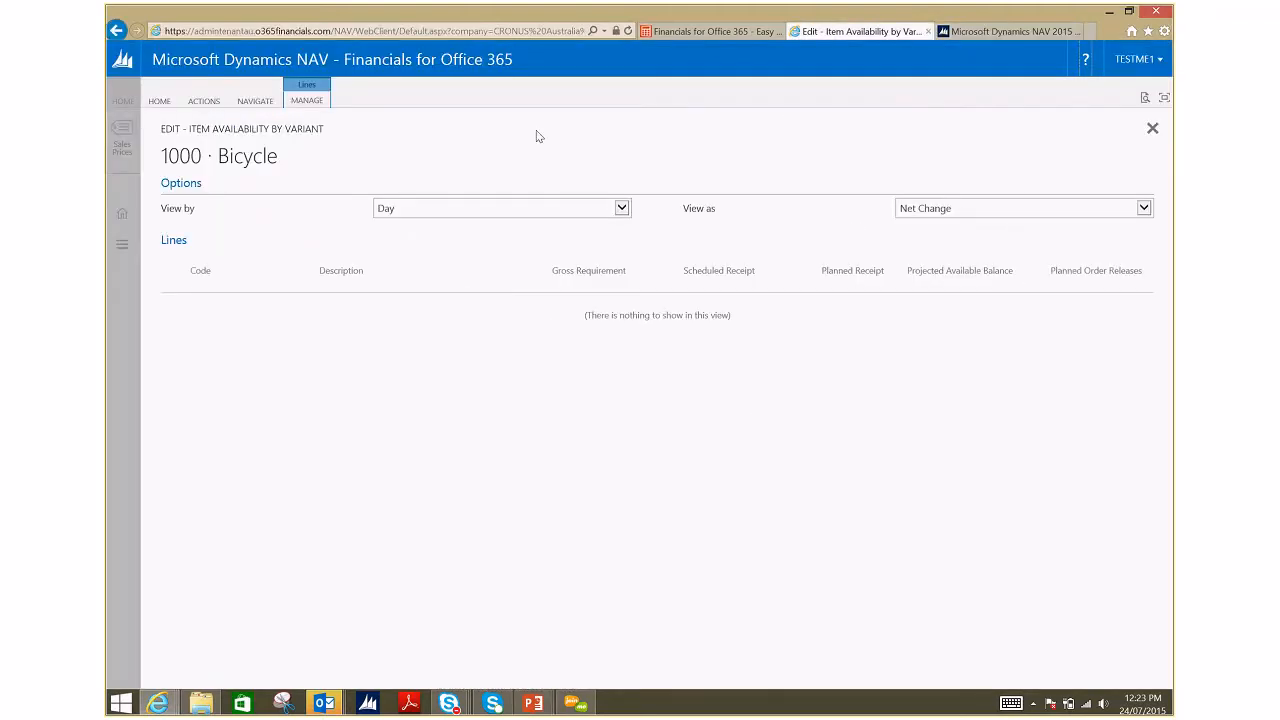
pyautogui.click(997, 40)
pyautogui.scroll(3, 788, 316)
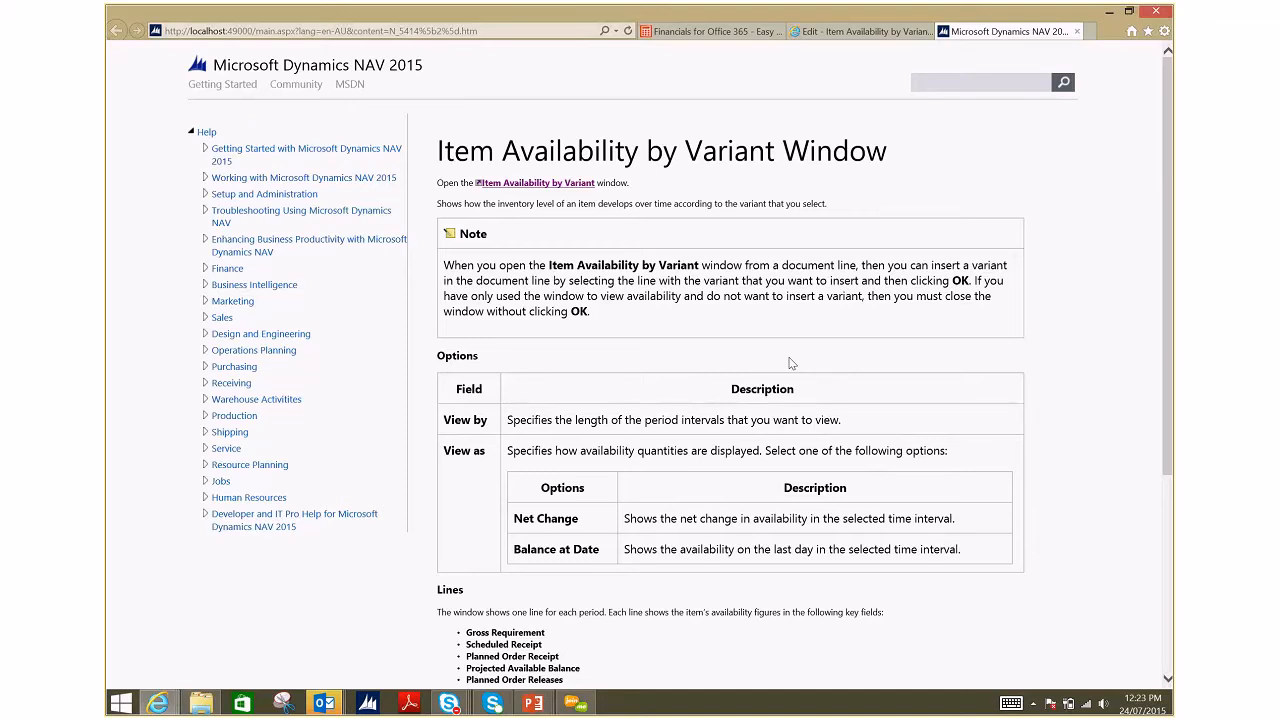
pyautogui.click(872, 33)
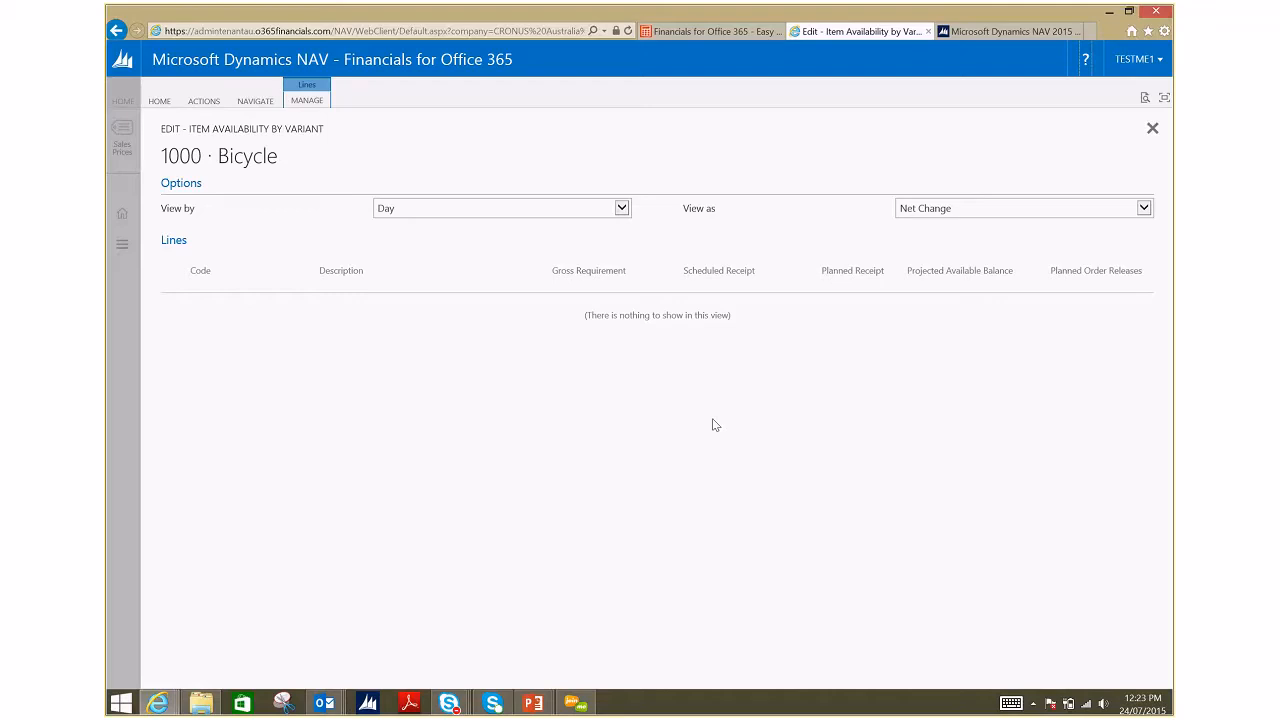
# - Close the availability by variant page and open Items by Location from the Bicycle's item card
pyautogui.click(1151, 130)
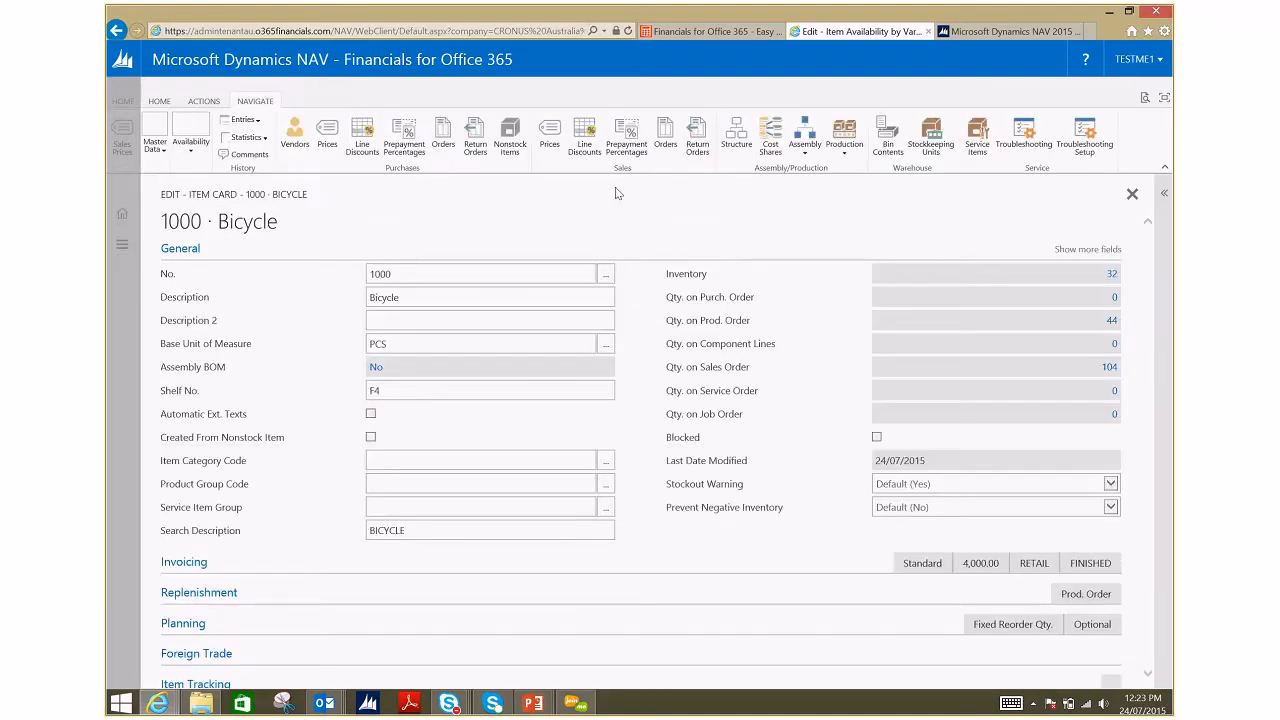
pyautogui.click(936, 148)
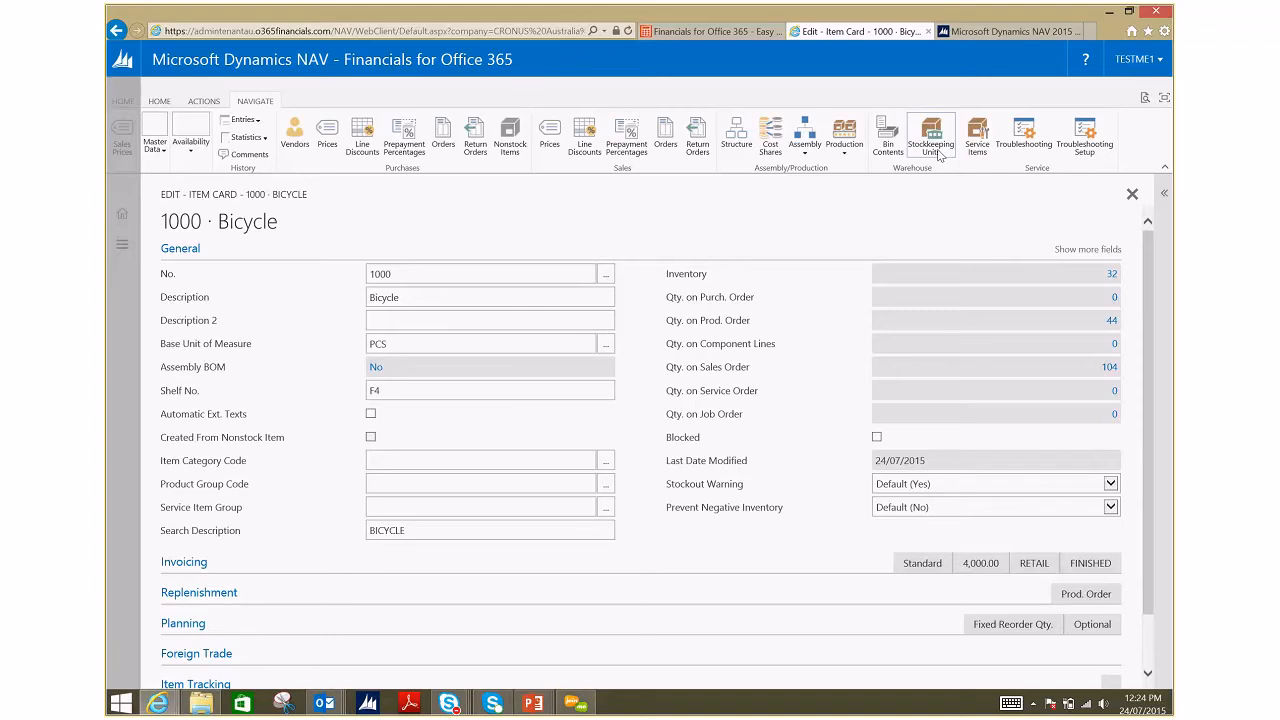
pyautogui.click(197, 152)
pyautogui.click(258, 185)
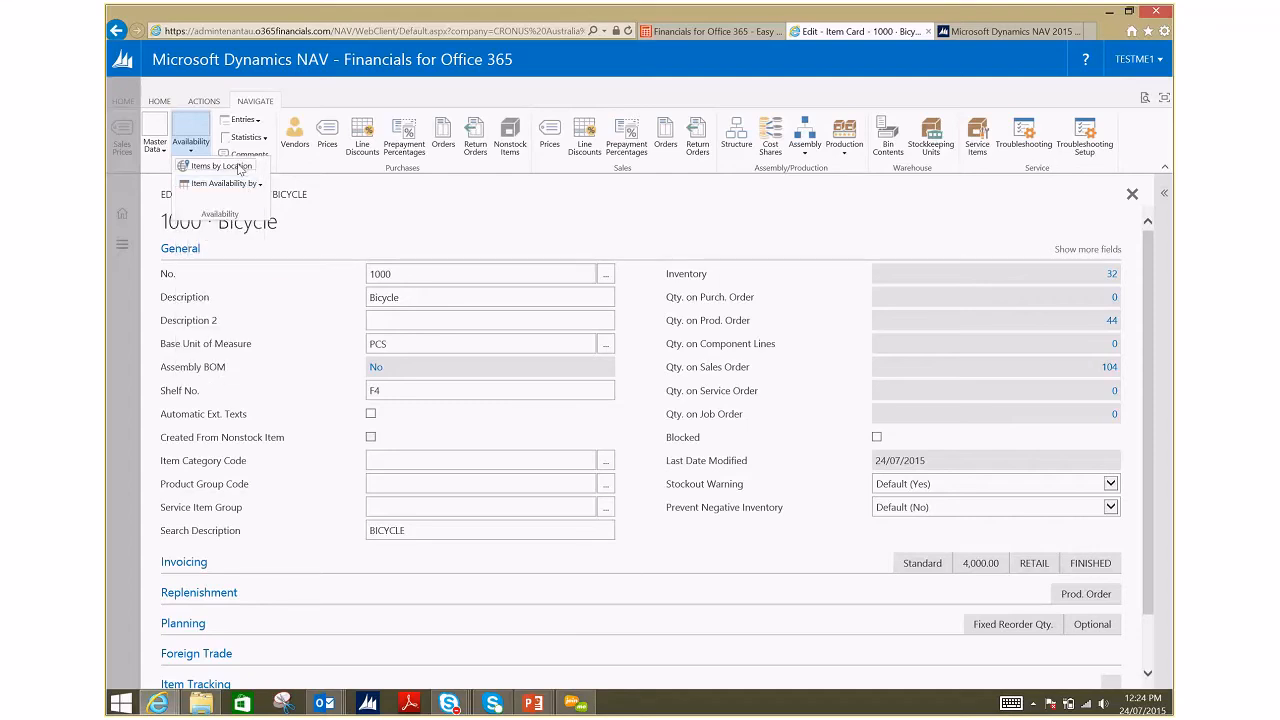
pyautogui.click(240, 168)
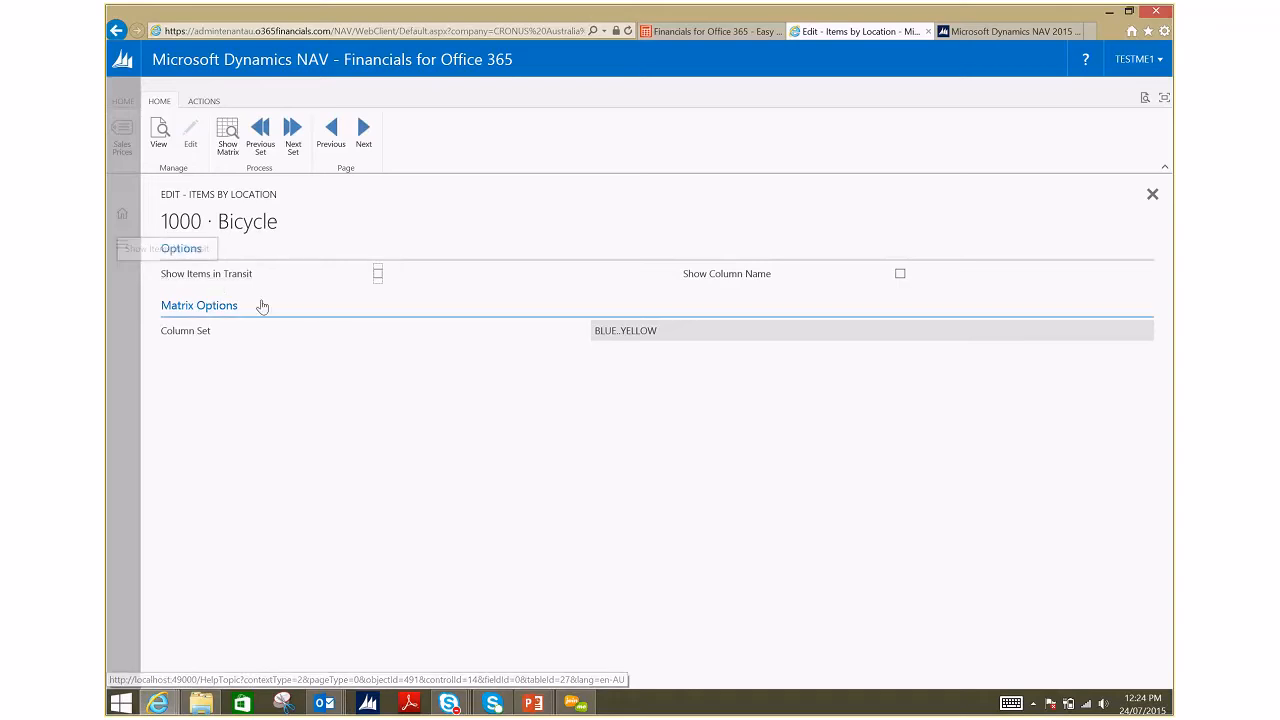
# - Show the Items by Location matrix, review the item quantities per location, and close the matrix and its options page
pyautogui.click(228, 136)
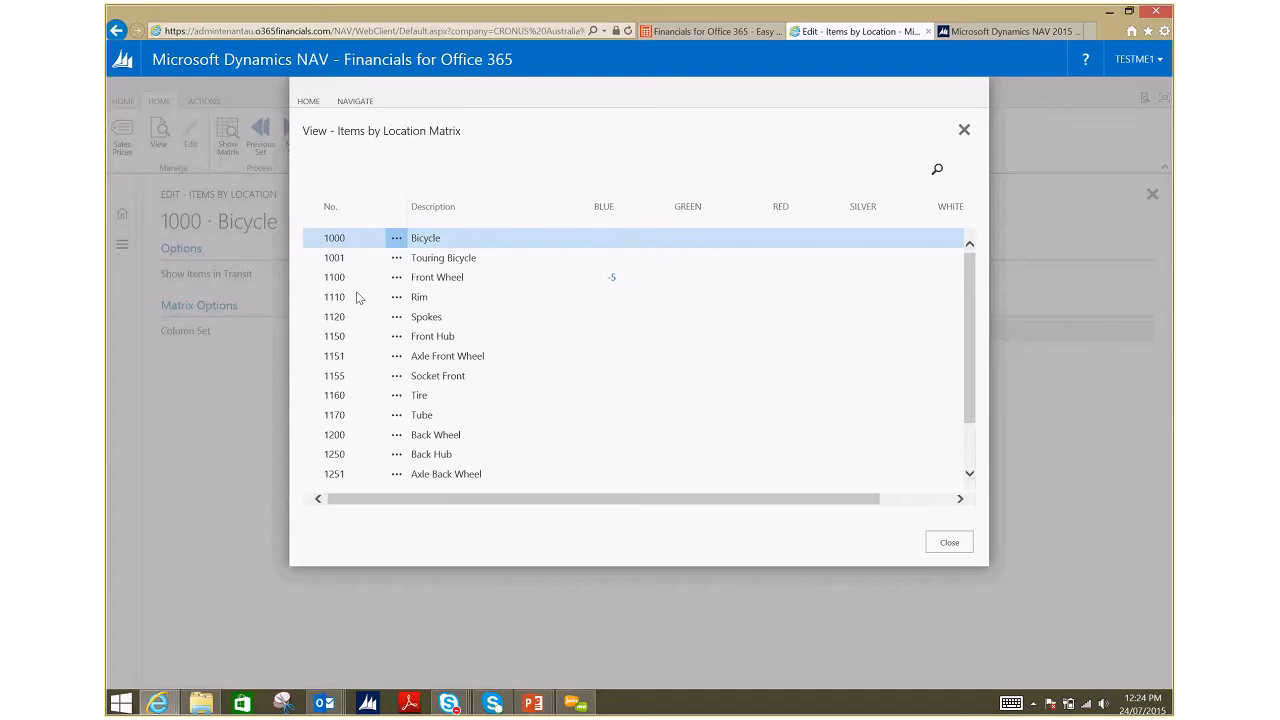
pyautogui.moveTo(971, 274); pyautogui.dragTo(966, 432)
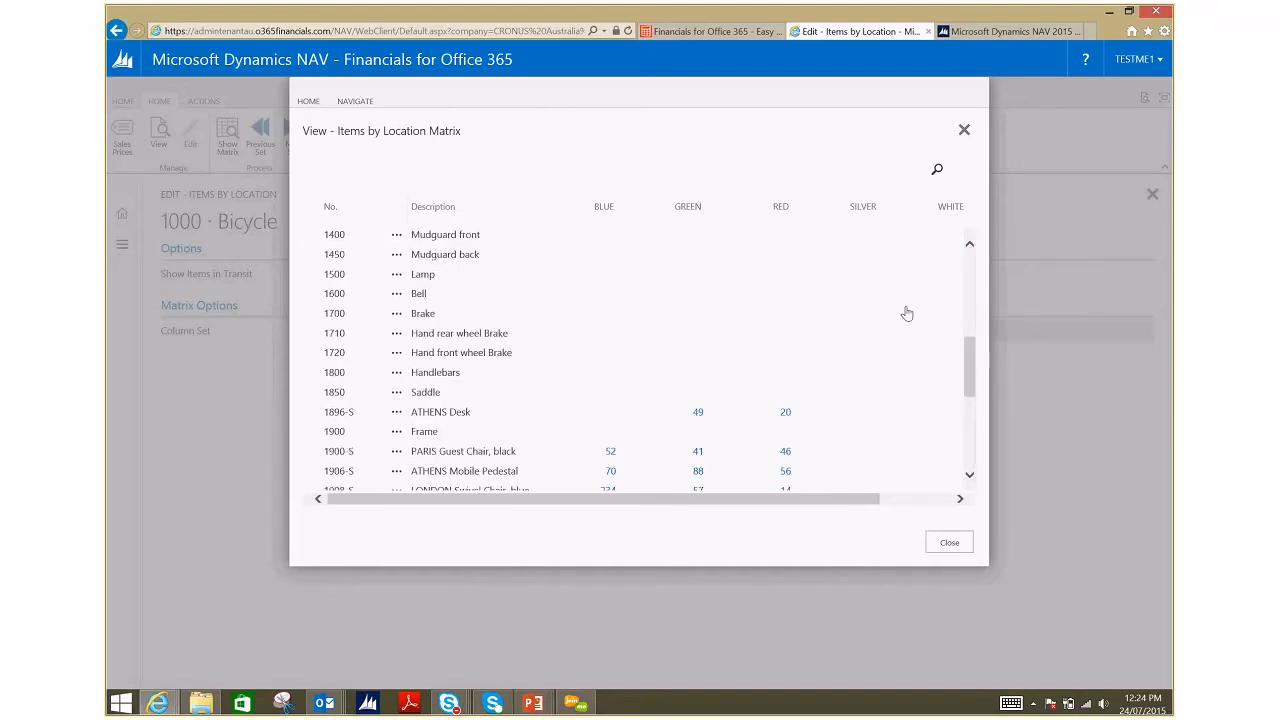
pyautogui.moveTo(965, 346); pyautogui.dragTo(970, 409)
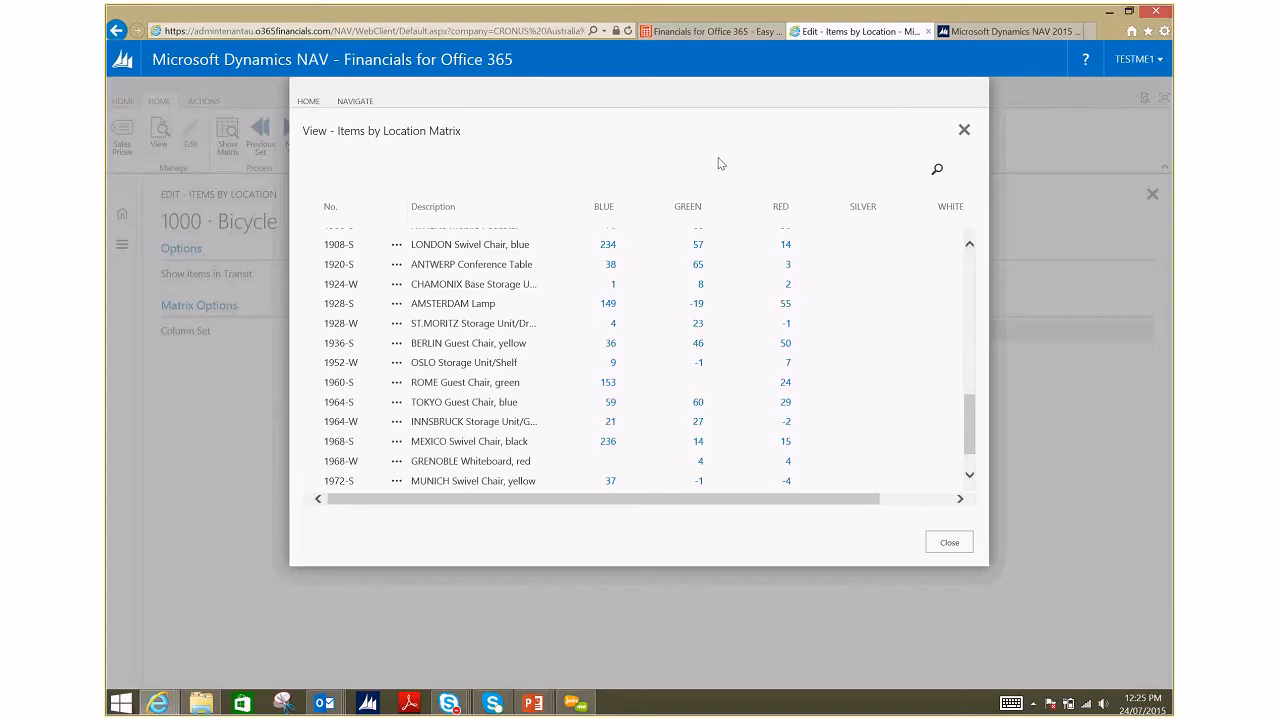
pyautogui.click(963, 129)
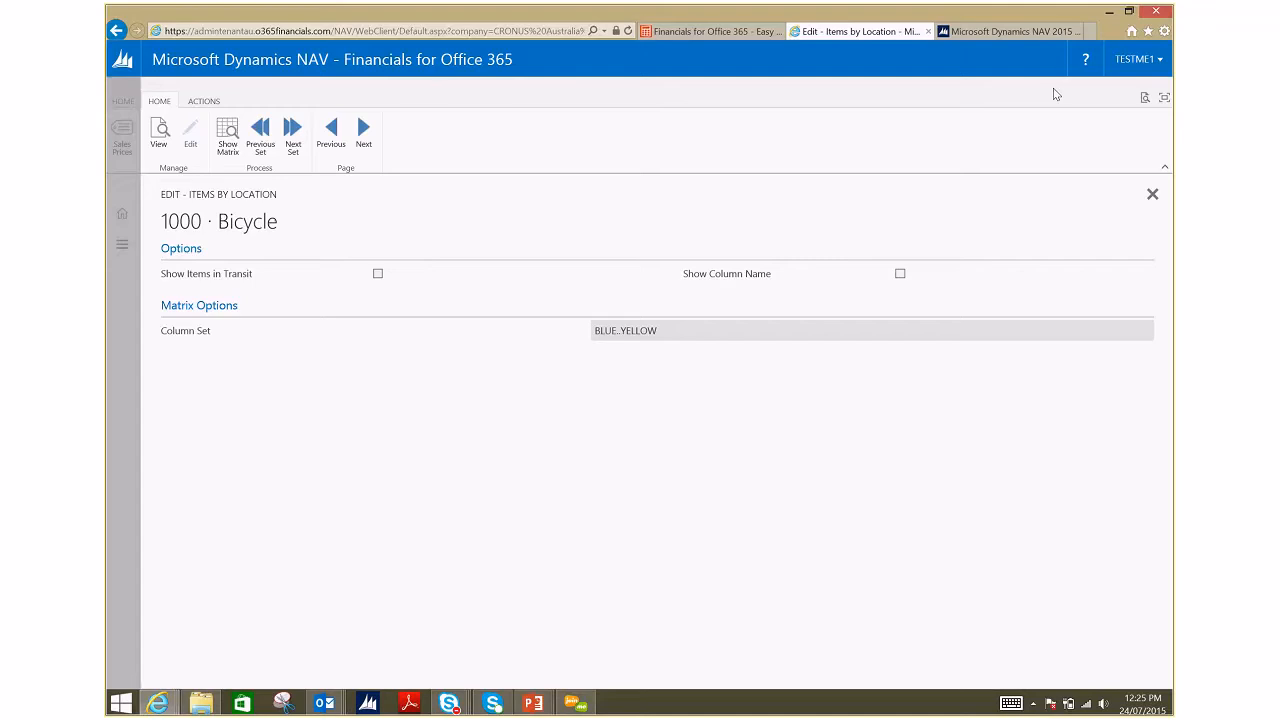
pyautogui.click(1153, 196)
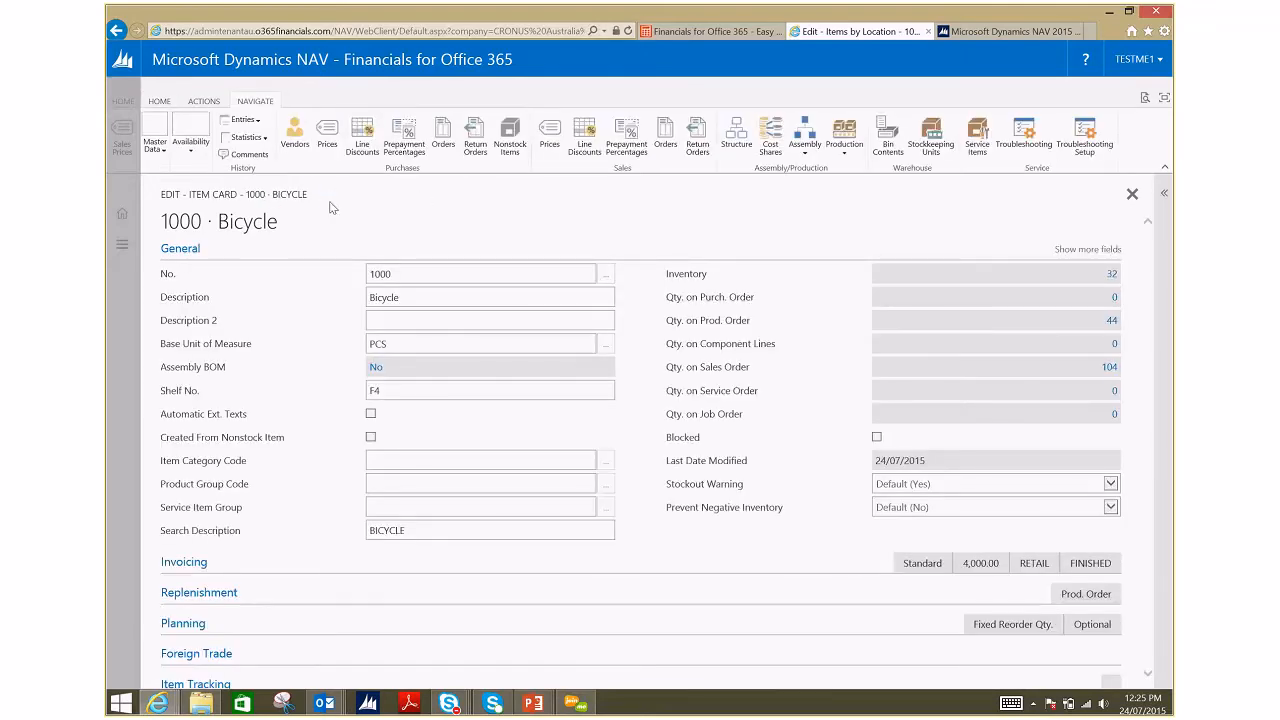
# - Review the Bicycle's Item Availability by options and its Replenishment section, and close the item card
pyautogui.click(195, 152)
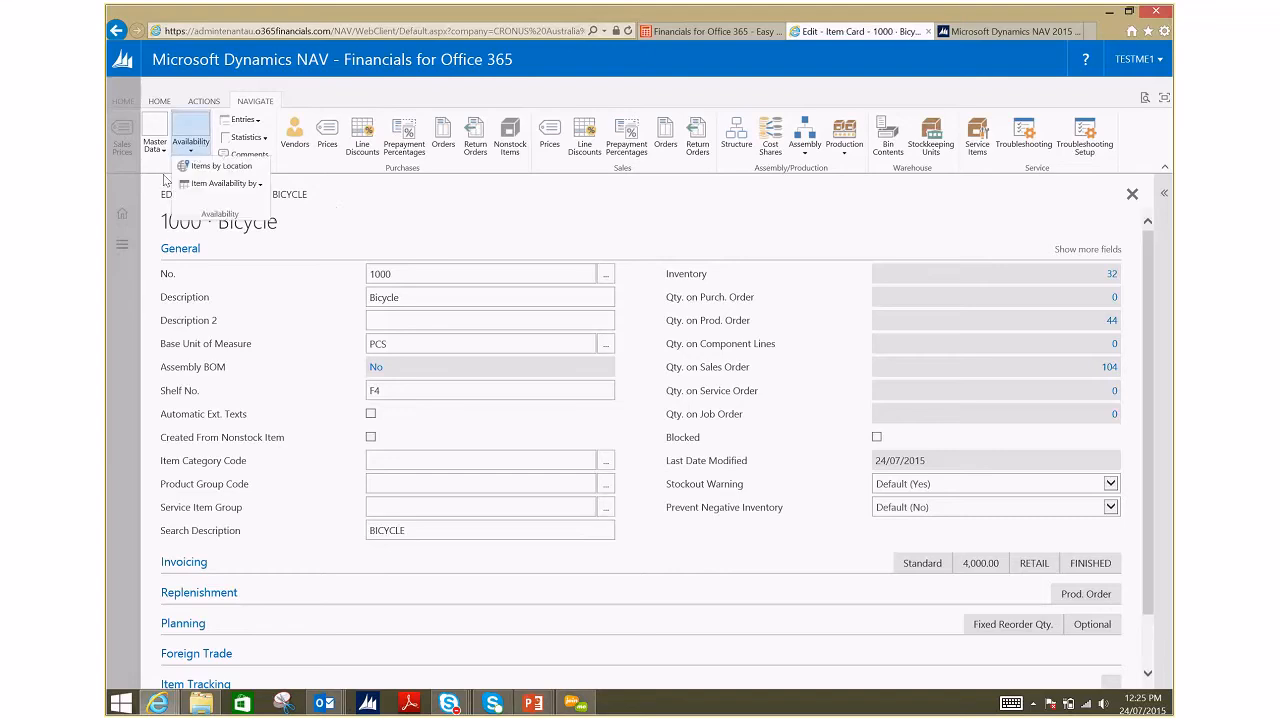
pyautogui.click(262, 187)
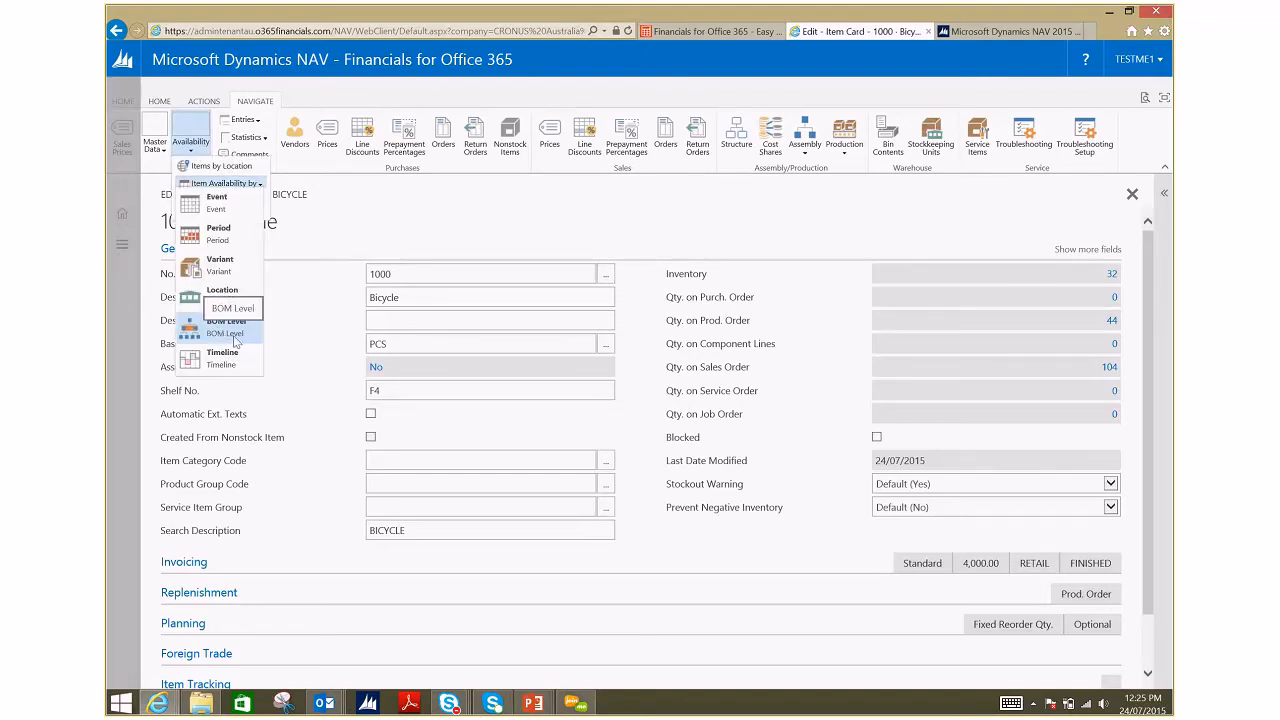
pyautogui.click(485, 208)
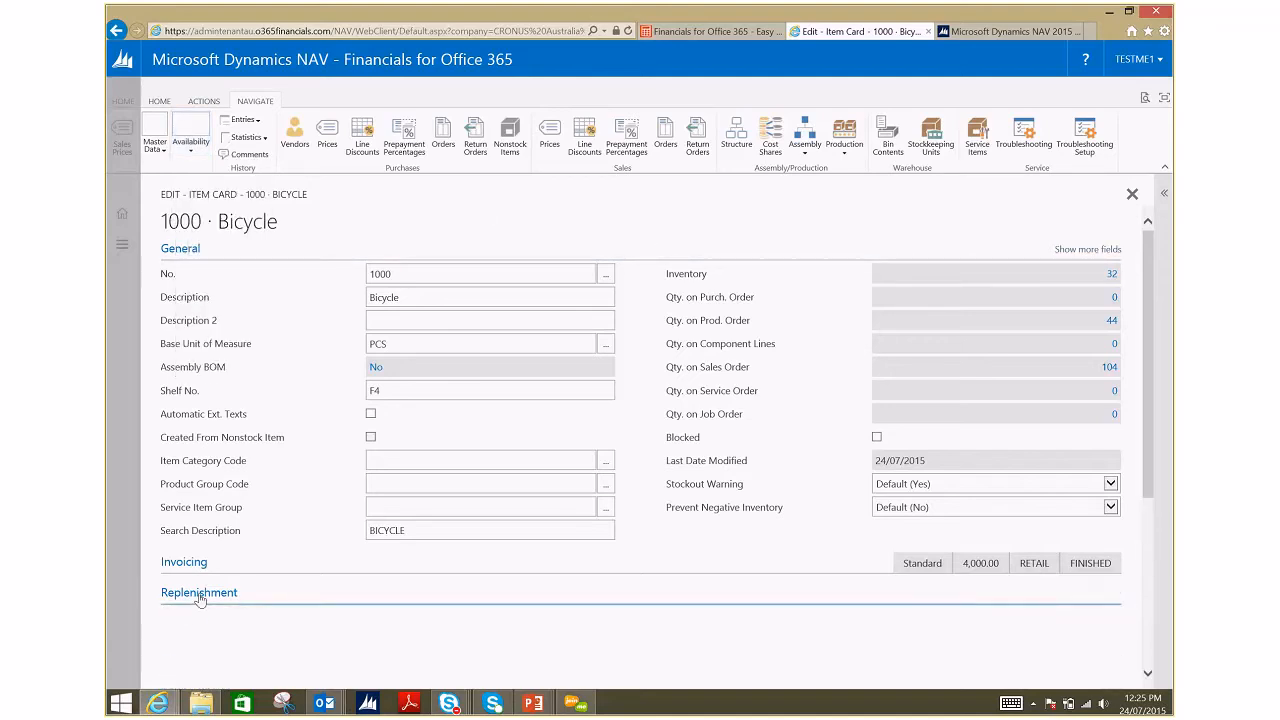
pyautogui.click(199, 594)
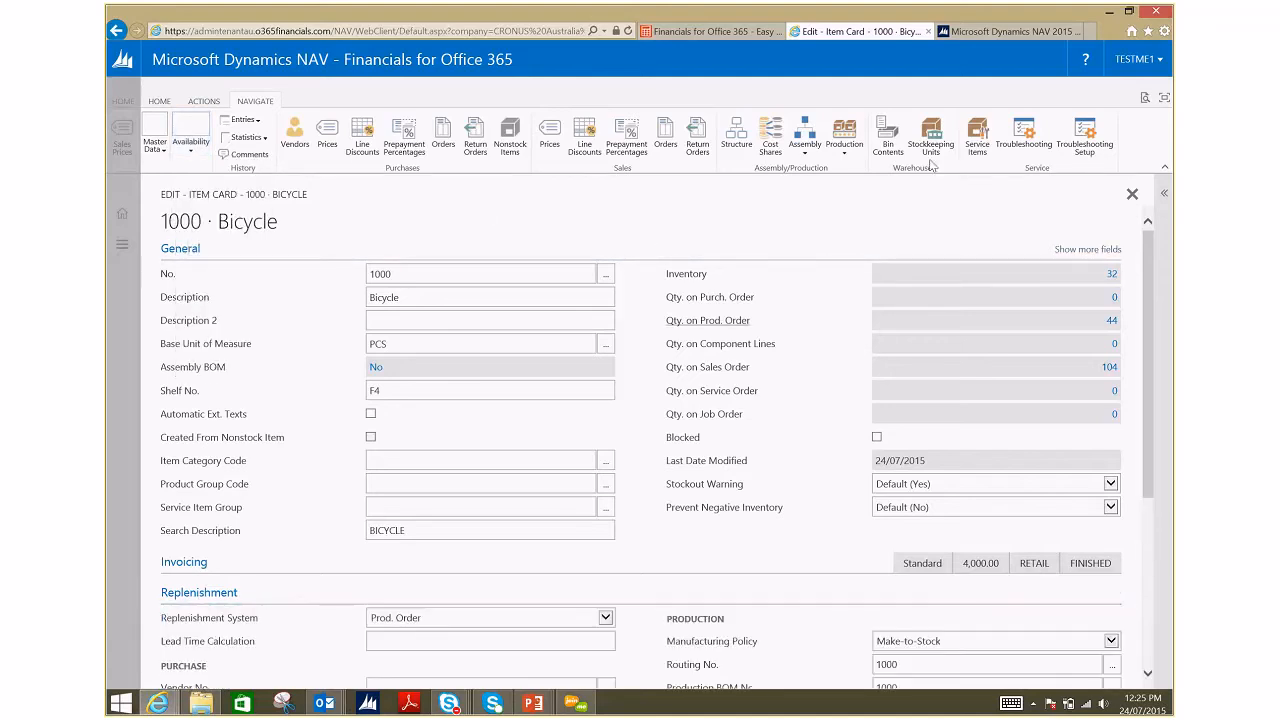
pyautogui.click(1133, 196)
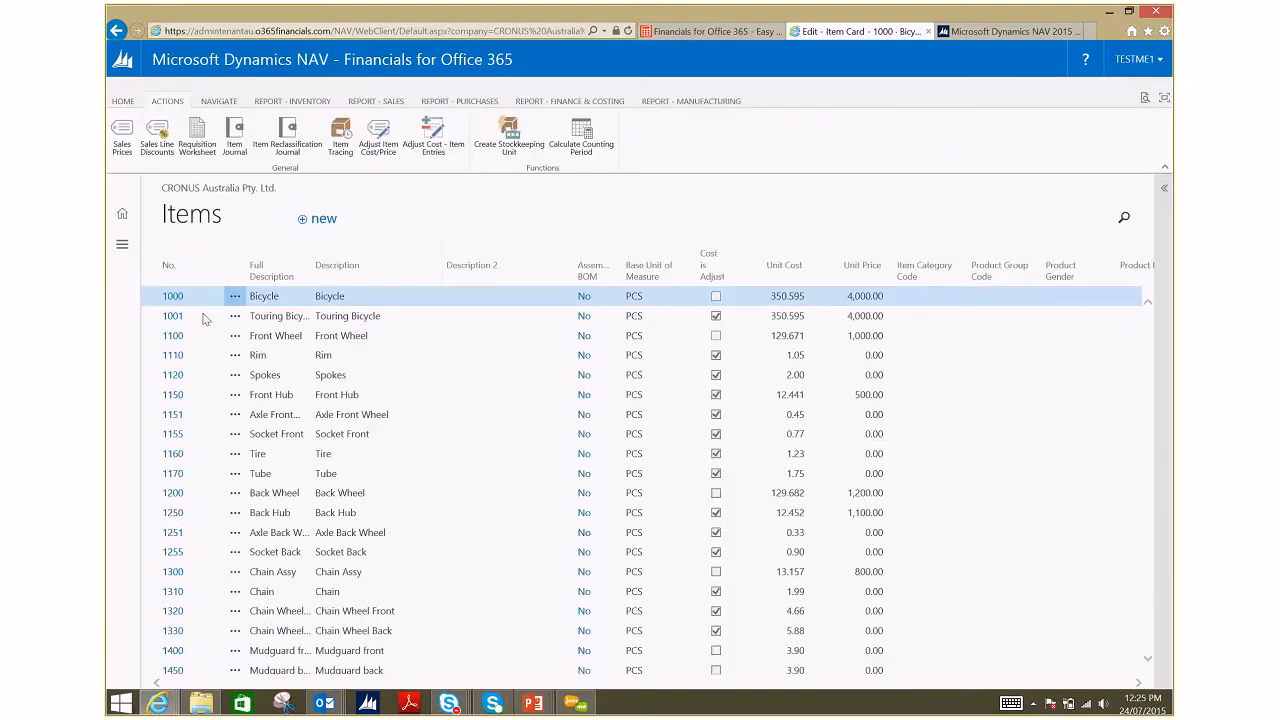
# - Open Item Availability by BOM Level for item 1001, Touring Bicycle, from the Items list
pyautogui.click(291, 315)
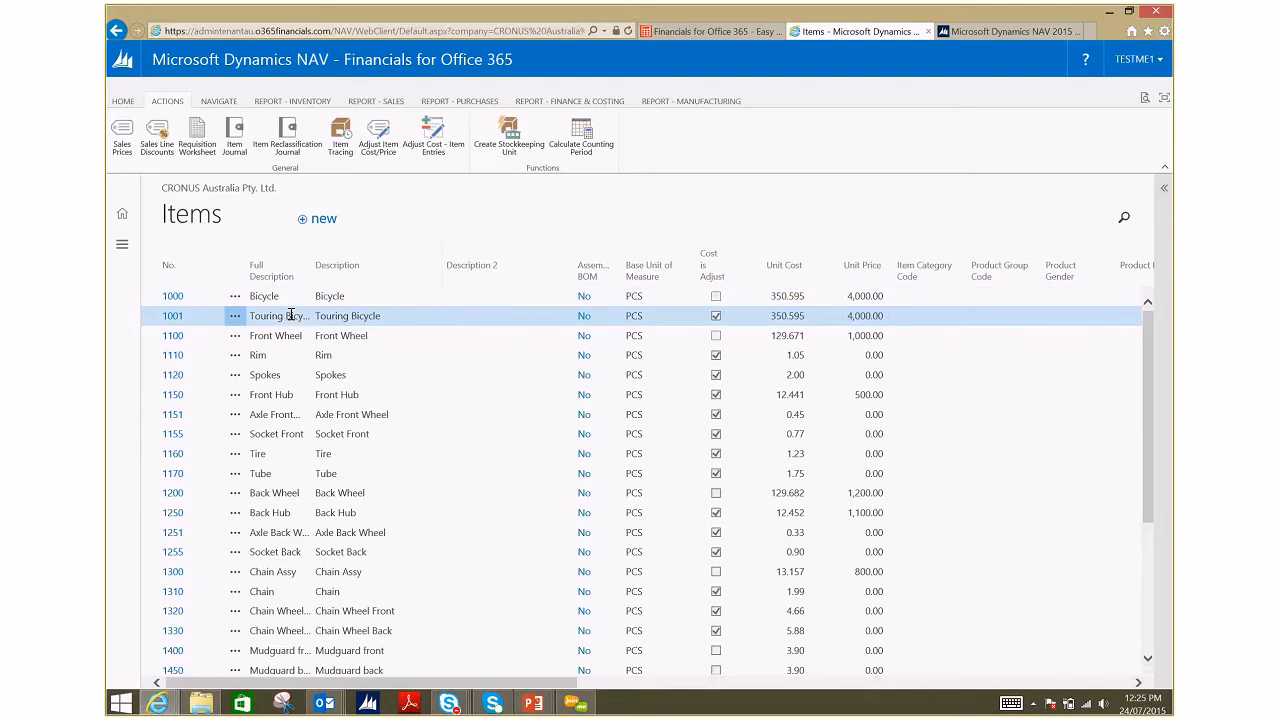
pyautogui.click(222, 102)
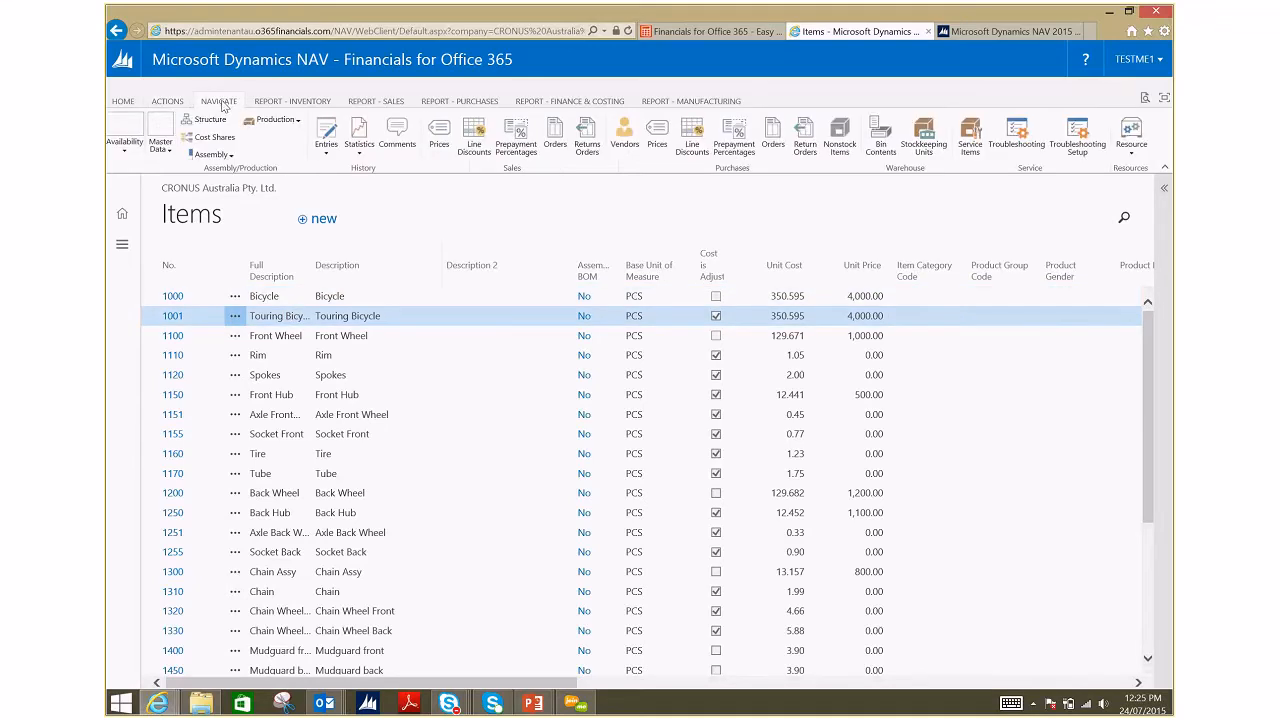
pyautogui.click(126, 151)
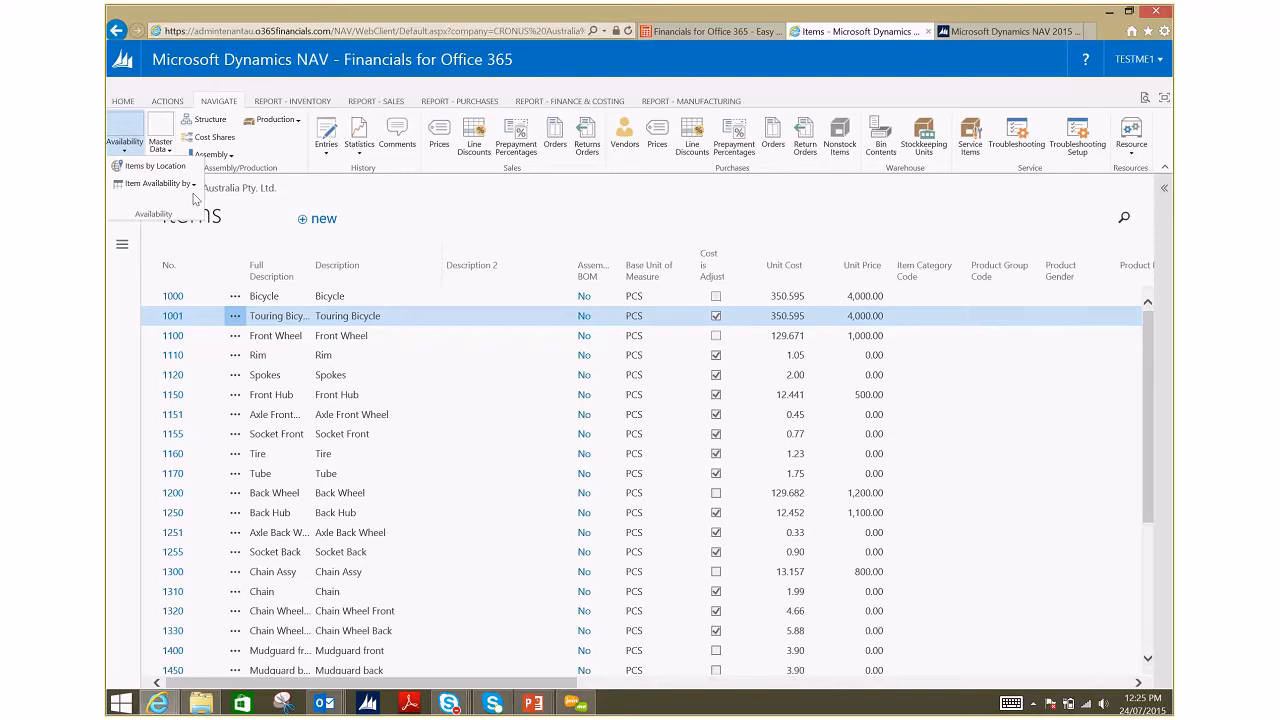
pyautogui.click(155, 183)
pyautogui.click(160, 324)
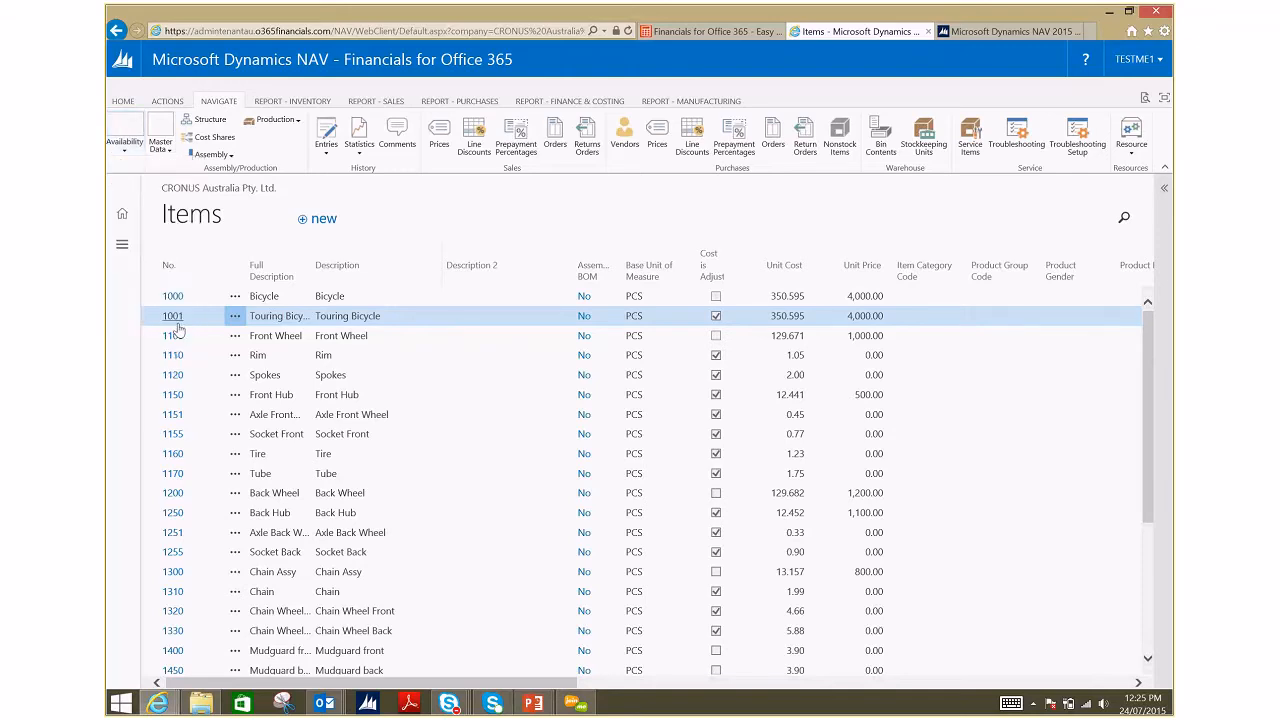
pyautogui.click(176, 318)
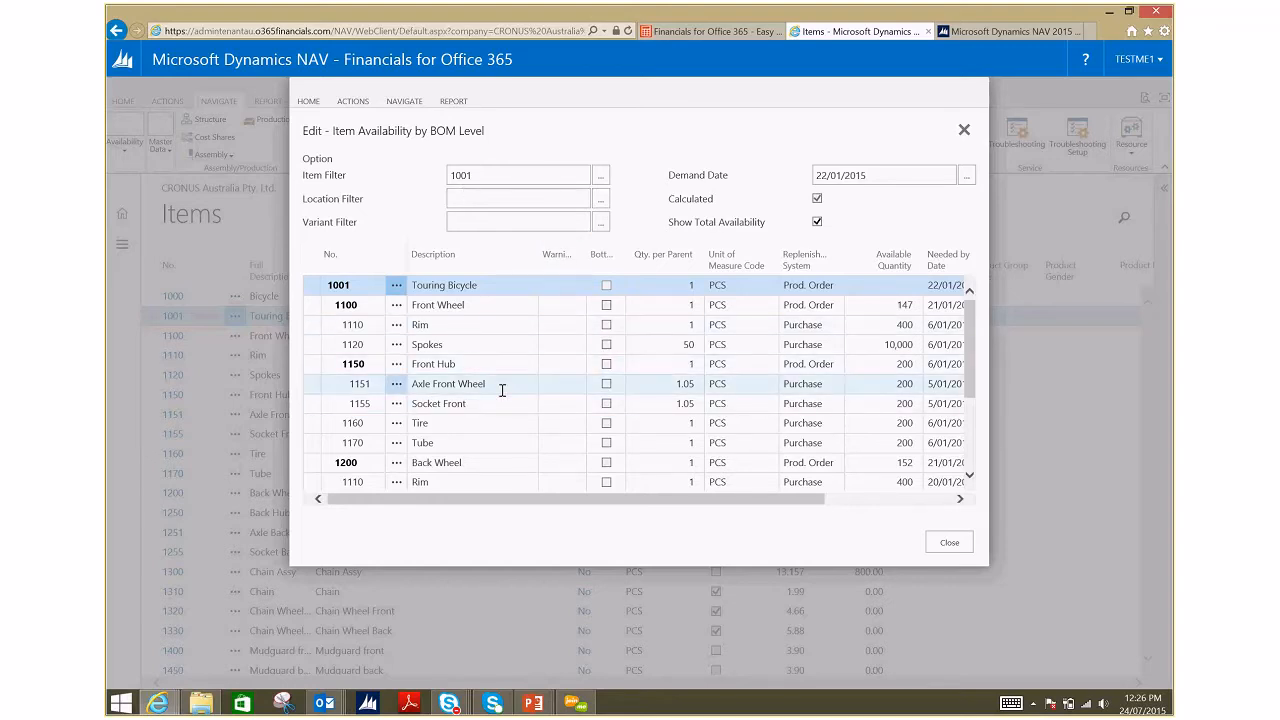
# - Review the Touring Bicycle's BOM components, including available quantities, needed-by dates and the Able to Make Parent and Top Item columns
pyautogui.moveTo(970, 391); pyautogui.dragTo(982, 362)
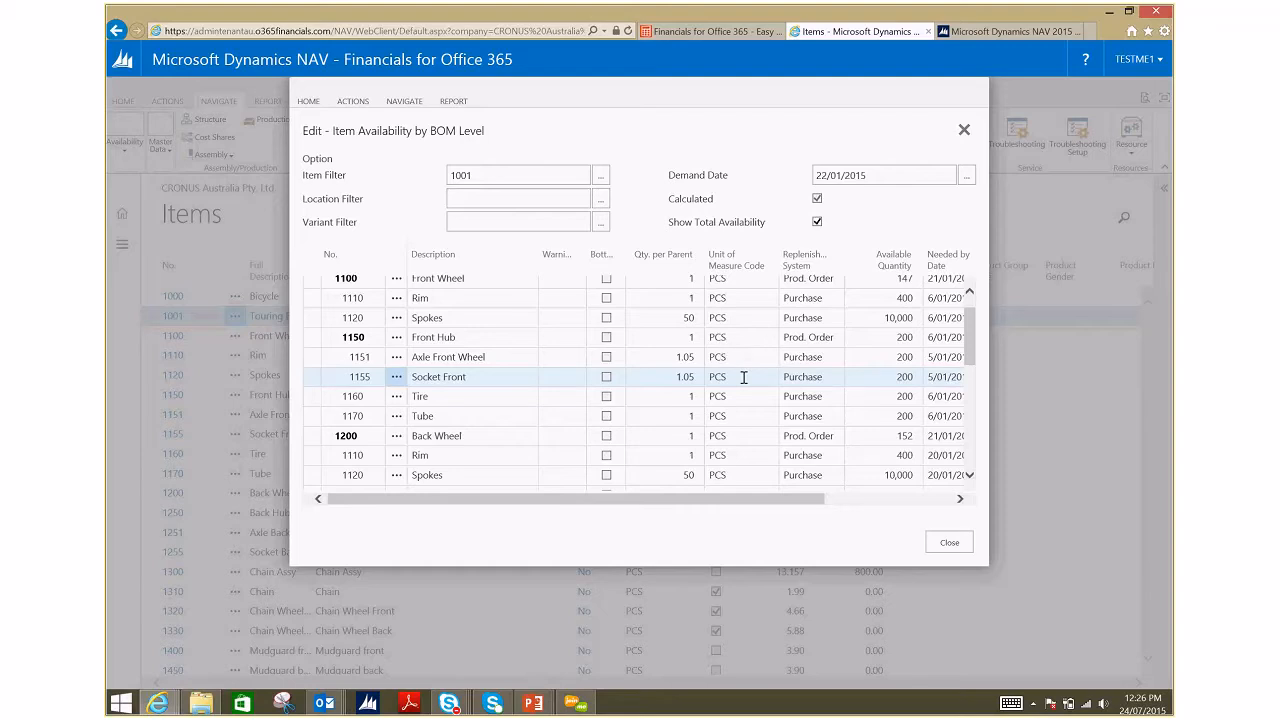
pyautogui.moveTo(972, 358); pyautogui.dragTo(973, 338)
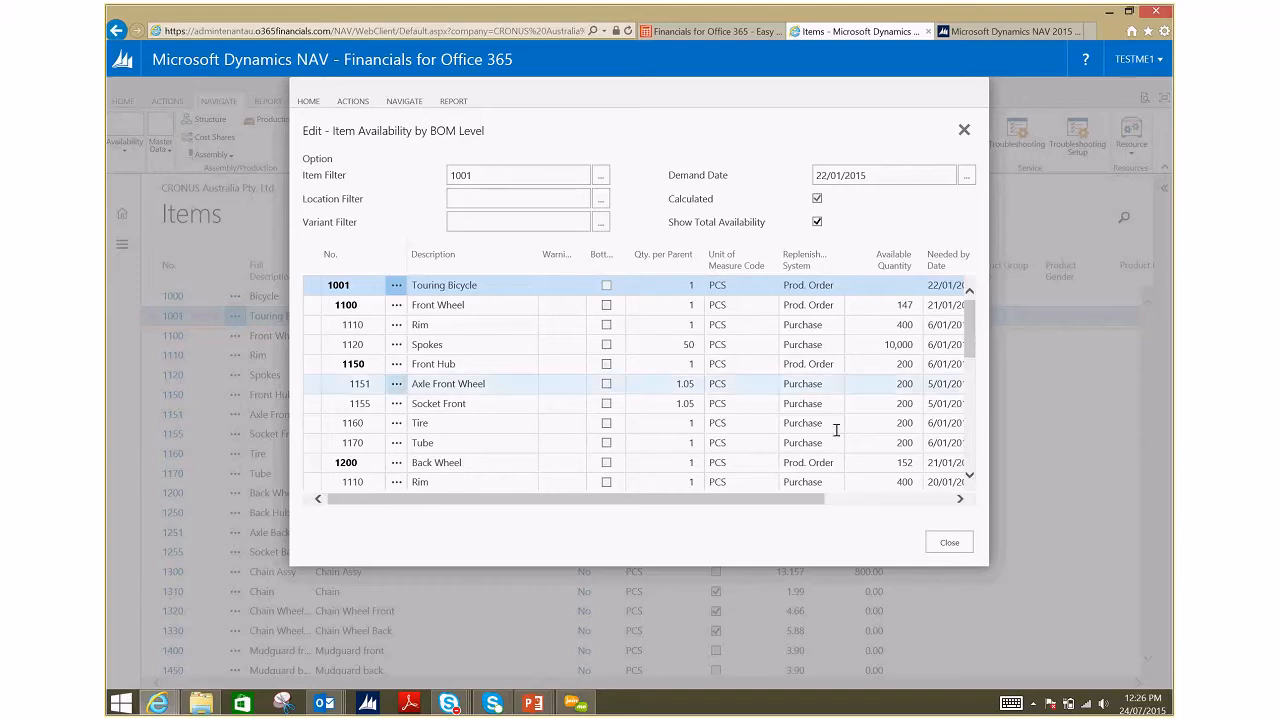
pyautogui.moveTo(846, 500); pyautogui.dragTo(956, 506)
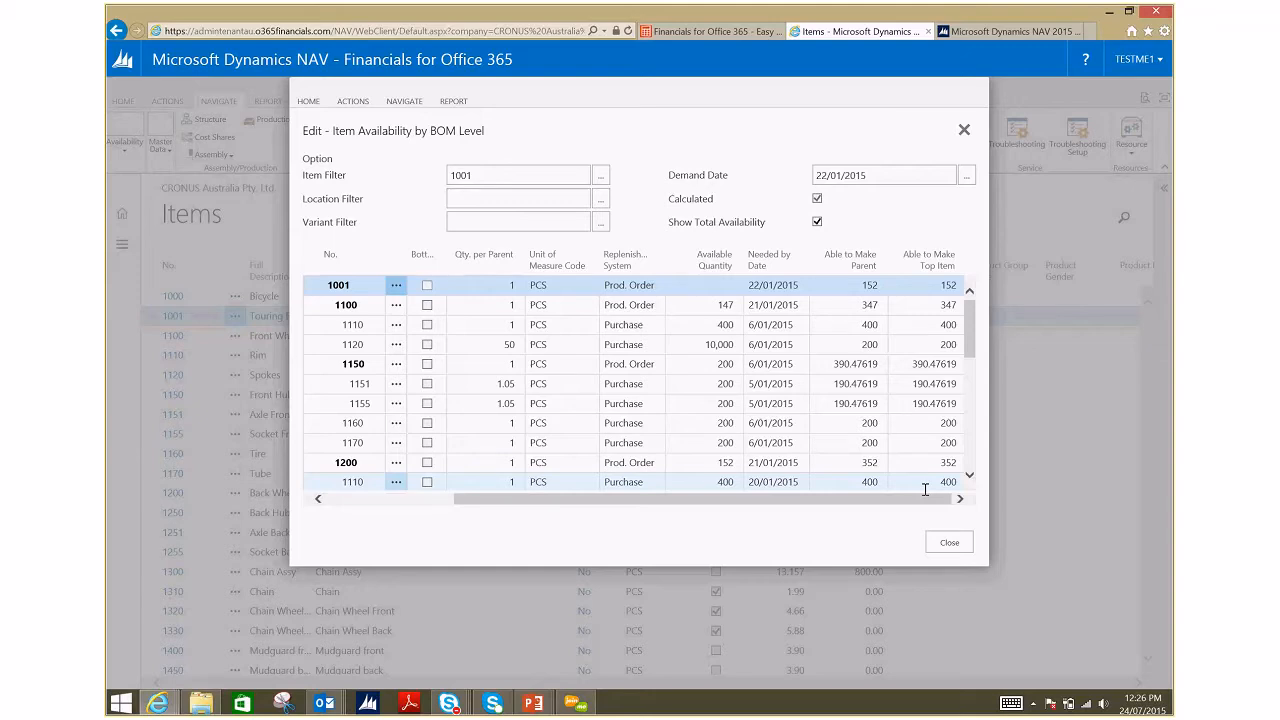
# - Generate the Item - Able to Make (Timeline) report for item 1001 as a PDF, close the BOM level page, and open the PDF
pyautogui.click(455, 101)
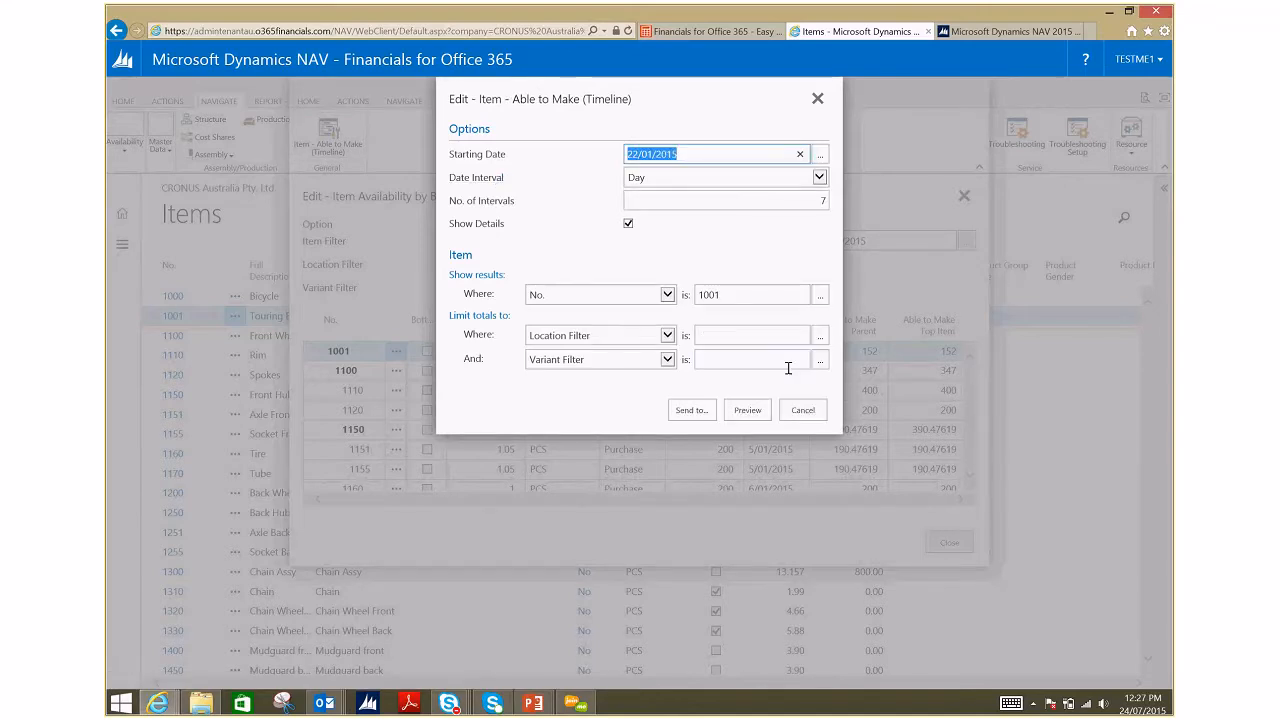
pyautogui.click(691, 411)
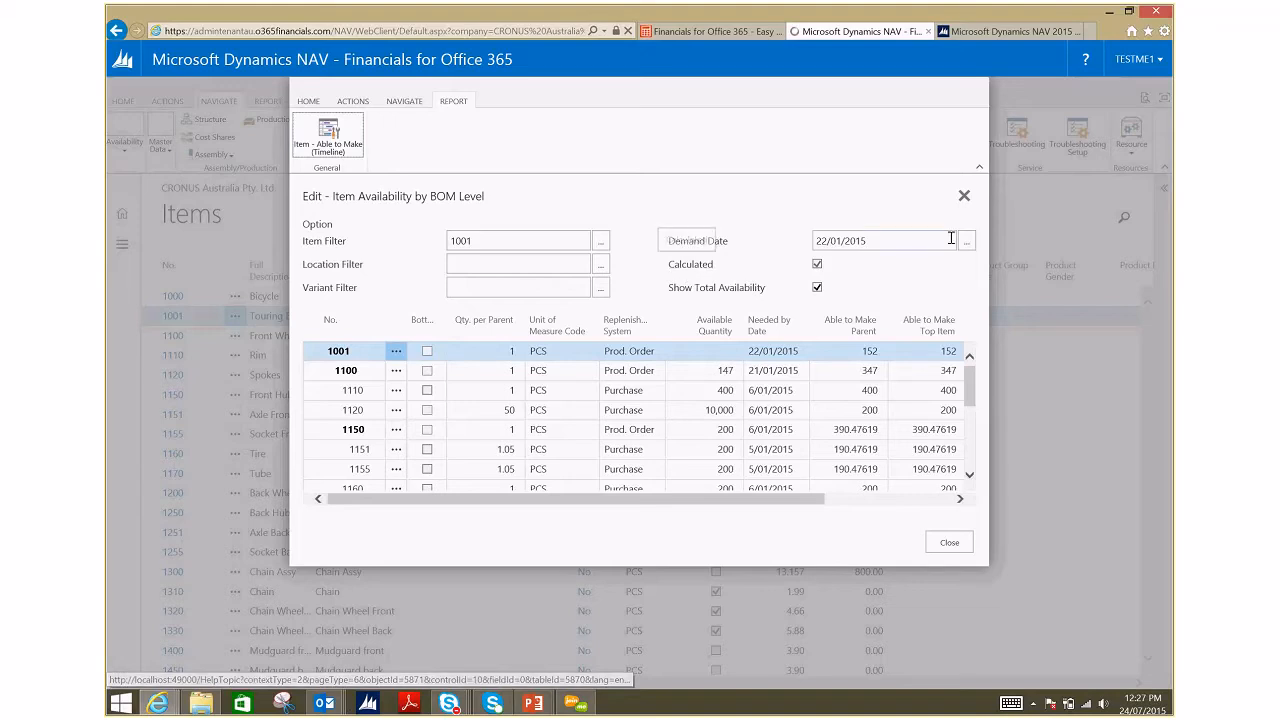
pyautogui.click(966, 202)
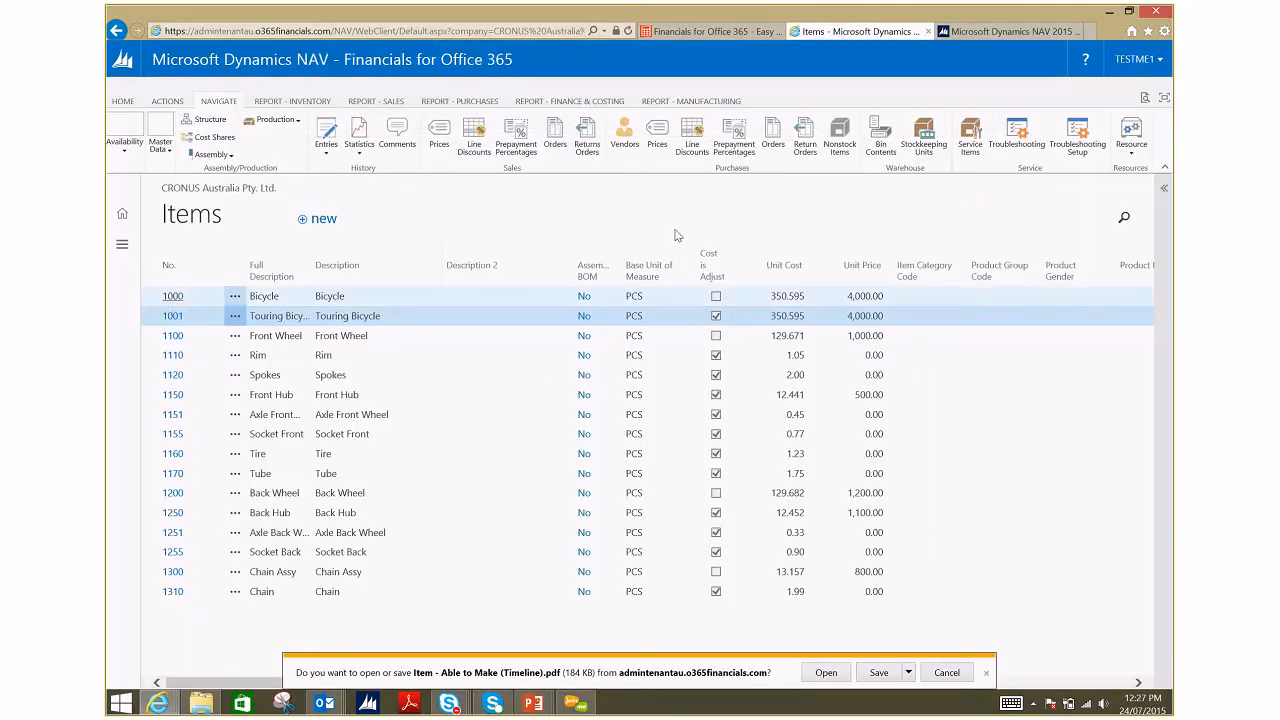
pyautogui.click(826, 672)
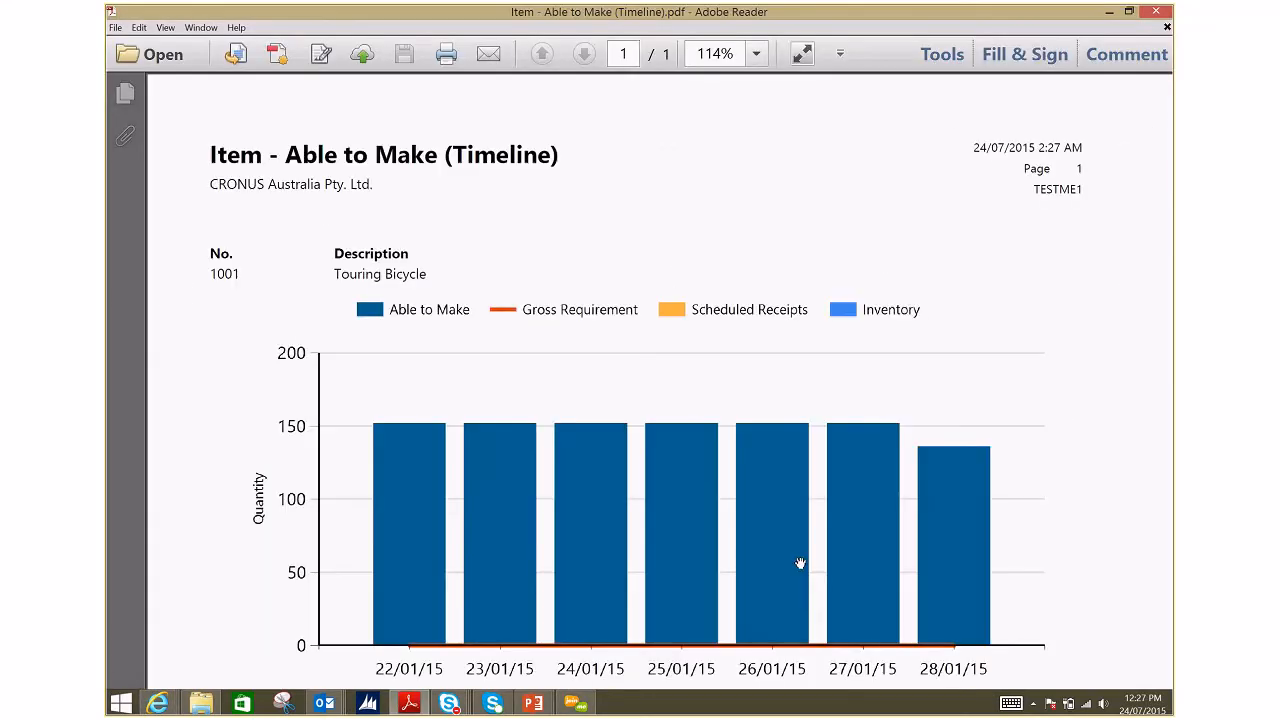
# - Review the Able to Make timeline chart and its period table in the PDF, and minimize the Adobe Reader window
pyautogui.scroll(-3, 800, 563)
pyautogui.scroll(-3, 800, 563)
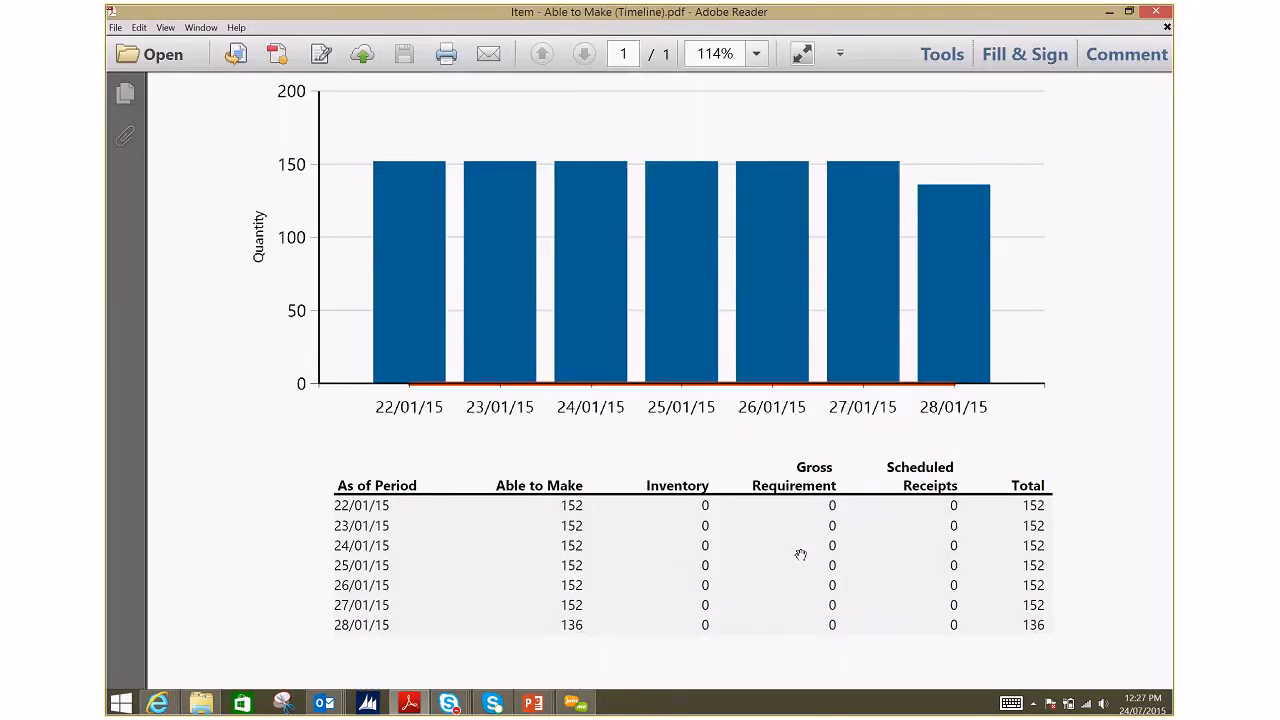
pyautogui.scroll(-1, 813, 486)
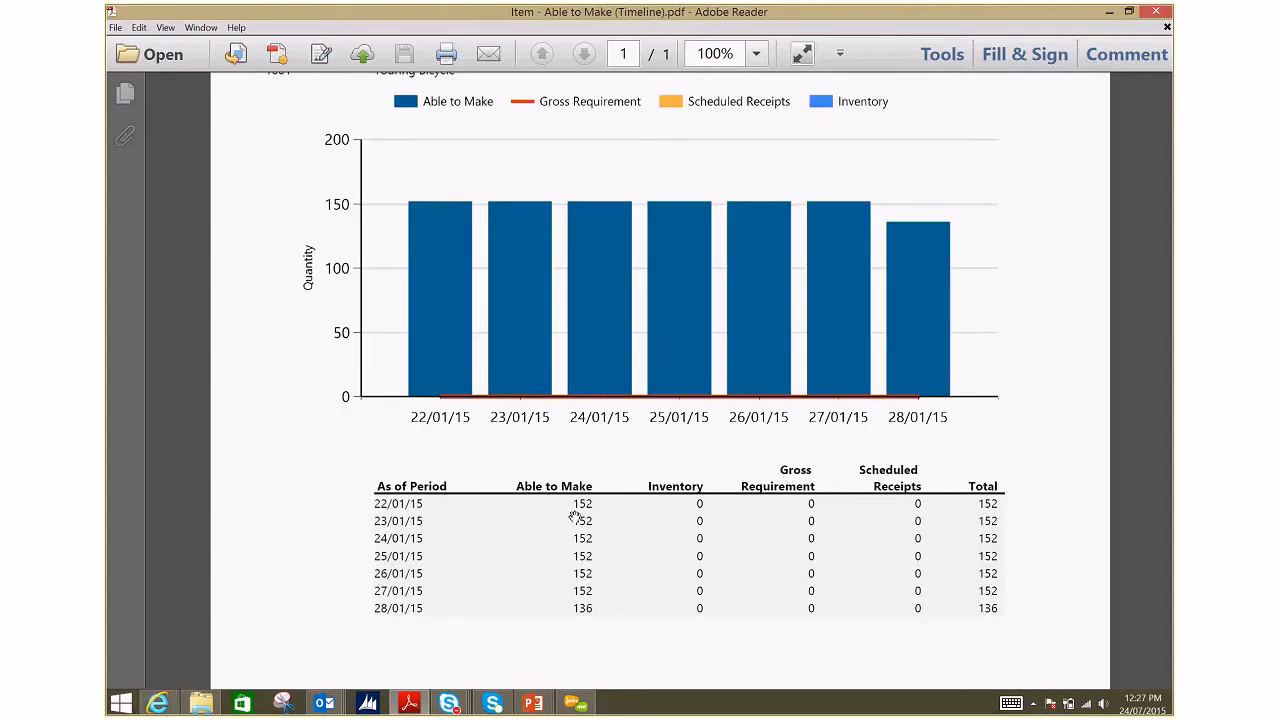
pyautogui.click(1109, 14)
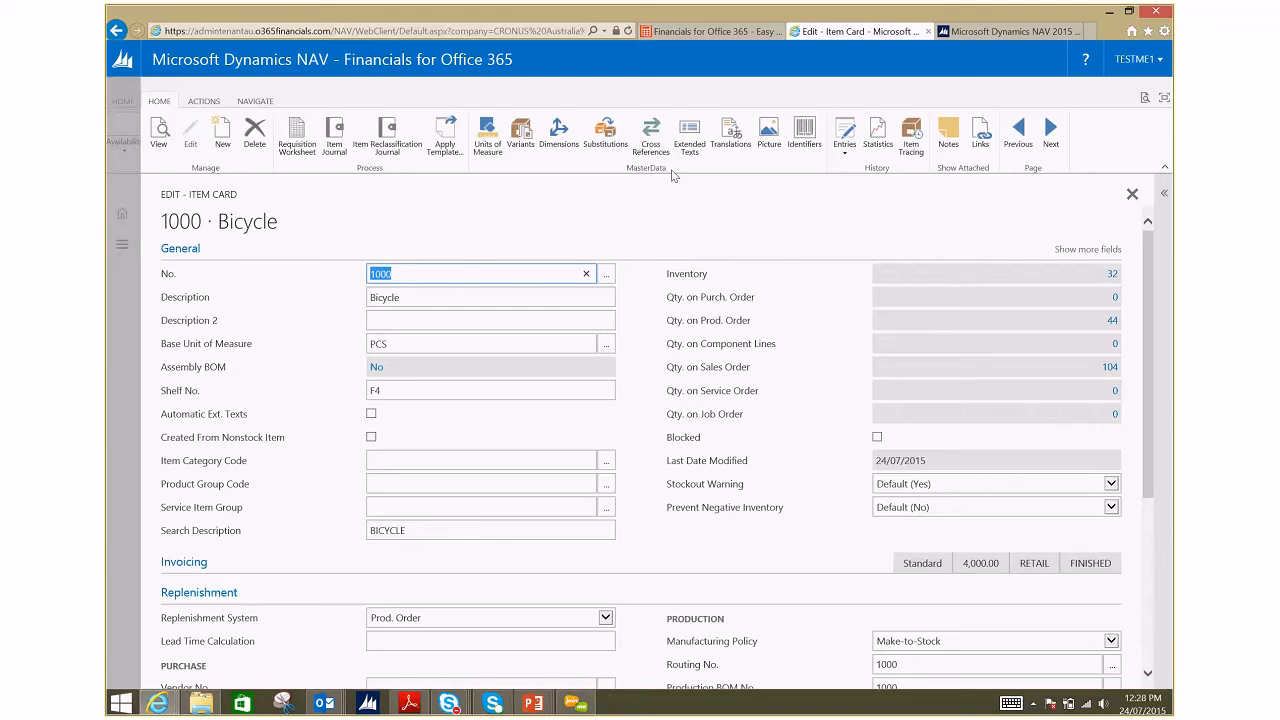
# - Open the Bicycle's item cross reference entries, review the Cross-Reference Type options, and return to the item card
pyautogui.click(496, 157)
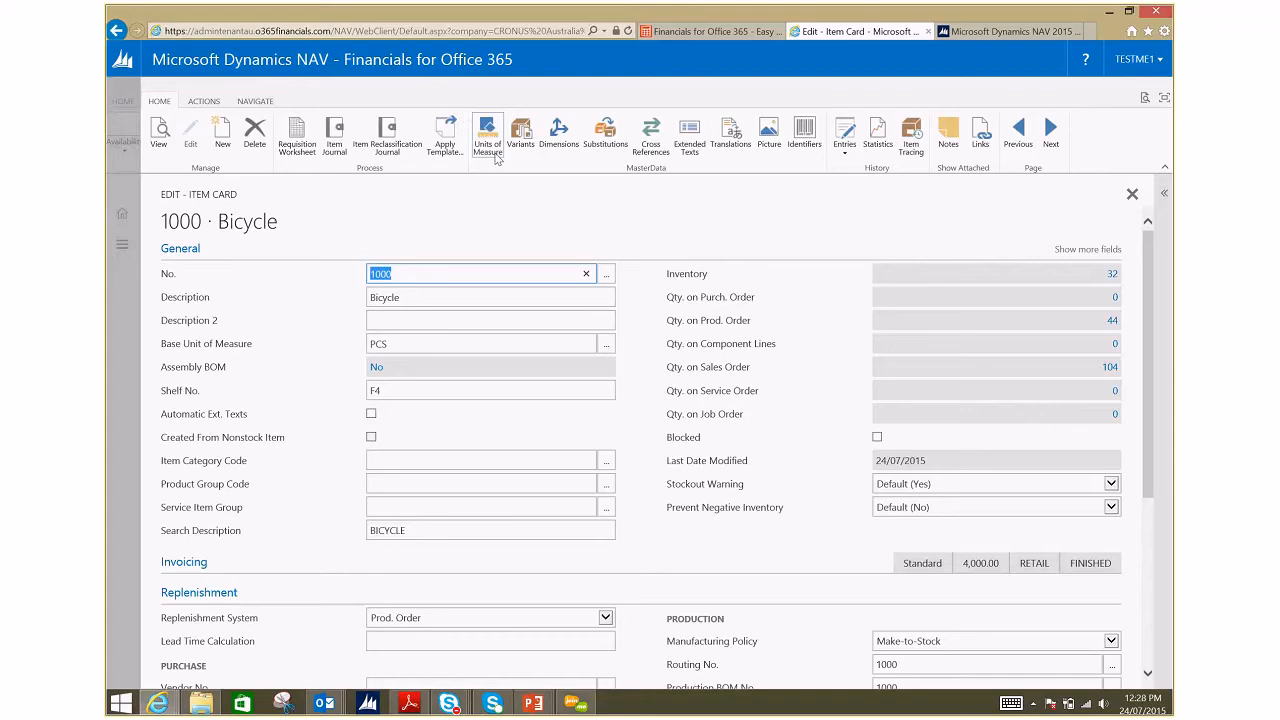
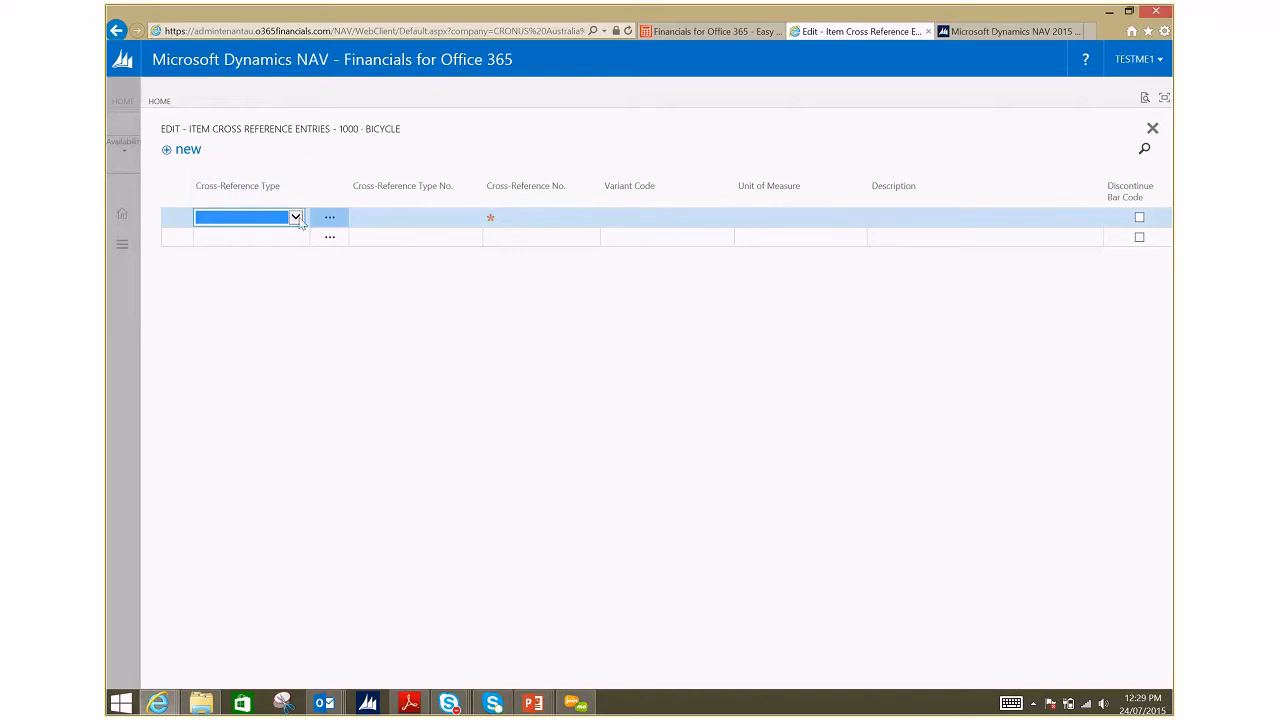
pyautogui.click(296, 217)
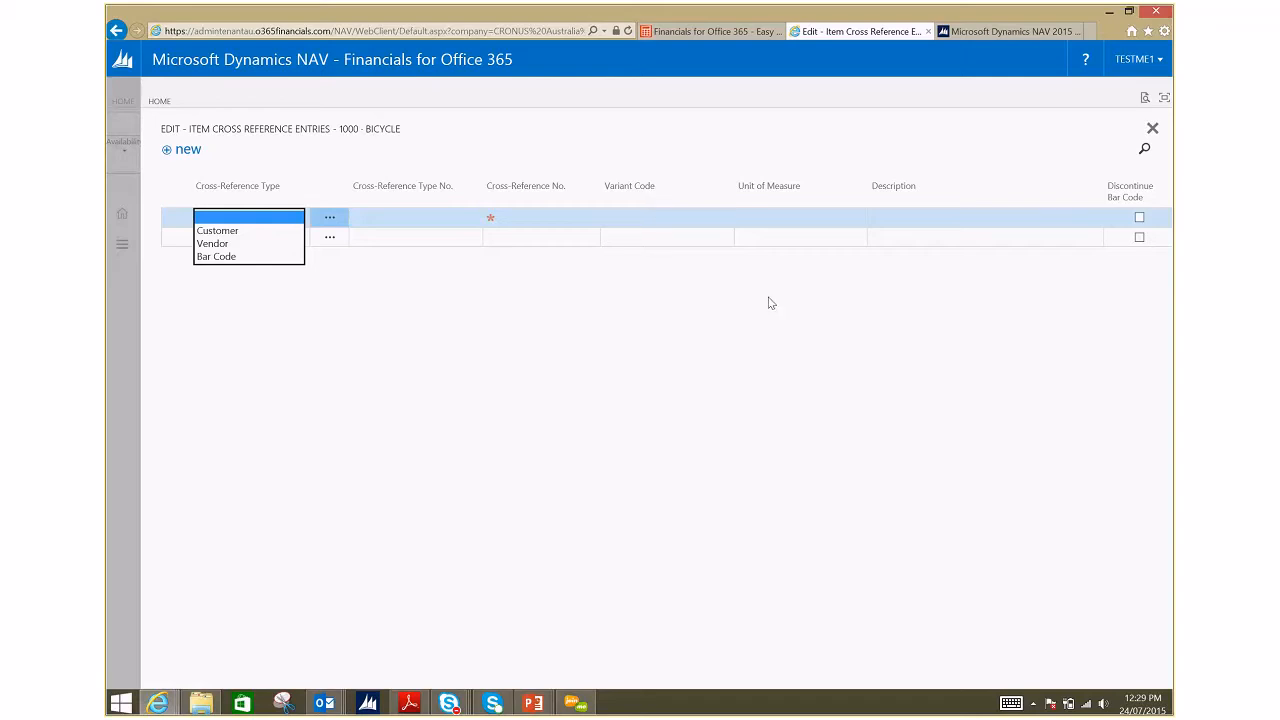
pyautogui.click(911, 129)
pyautogui.click(911, 129)
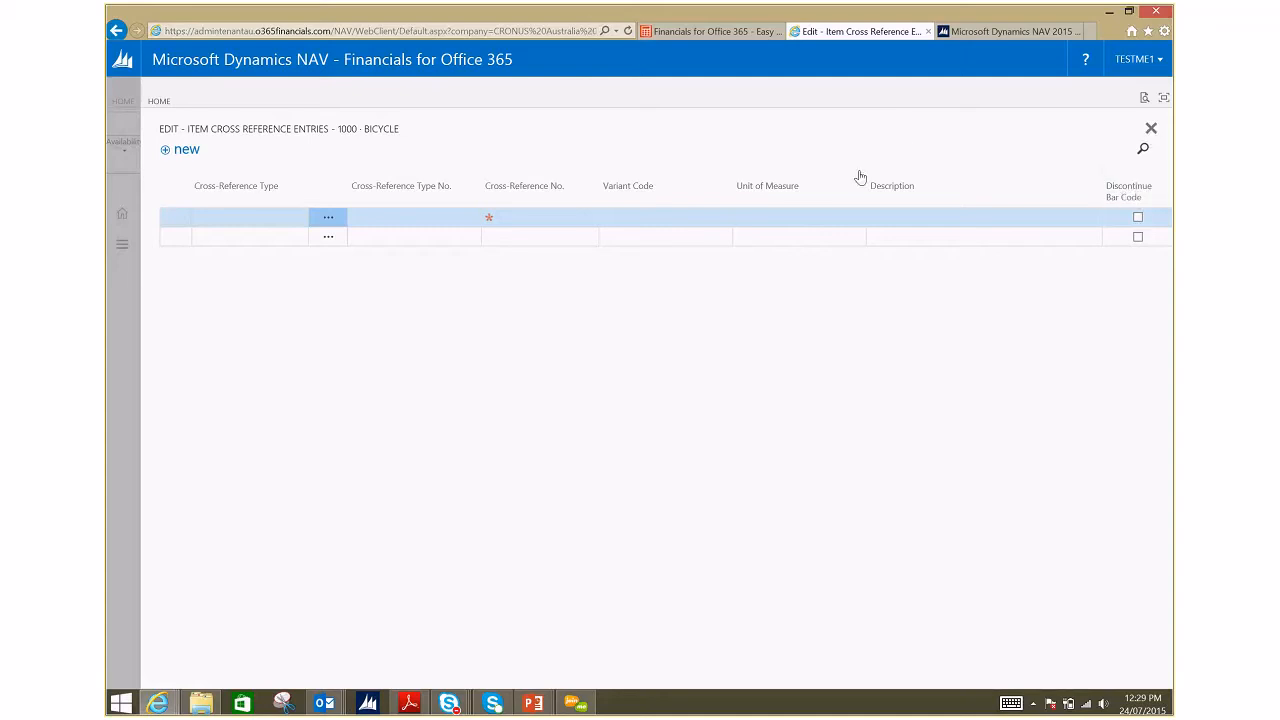
pyautogui.press('Escape')
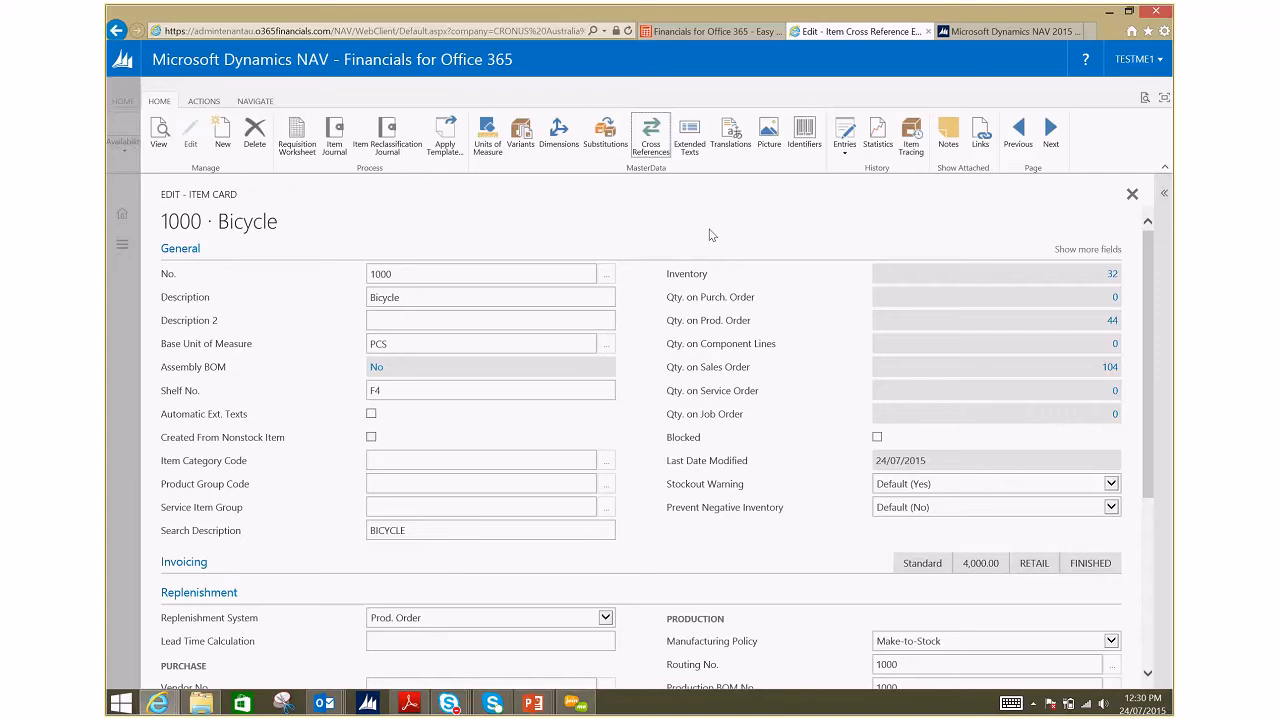
# - Open the Extended Text List for the Bicycle from its item card
pyautogui.click(690, 140)
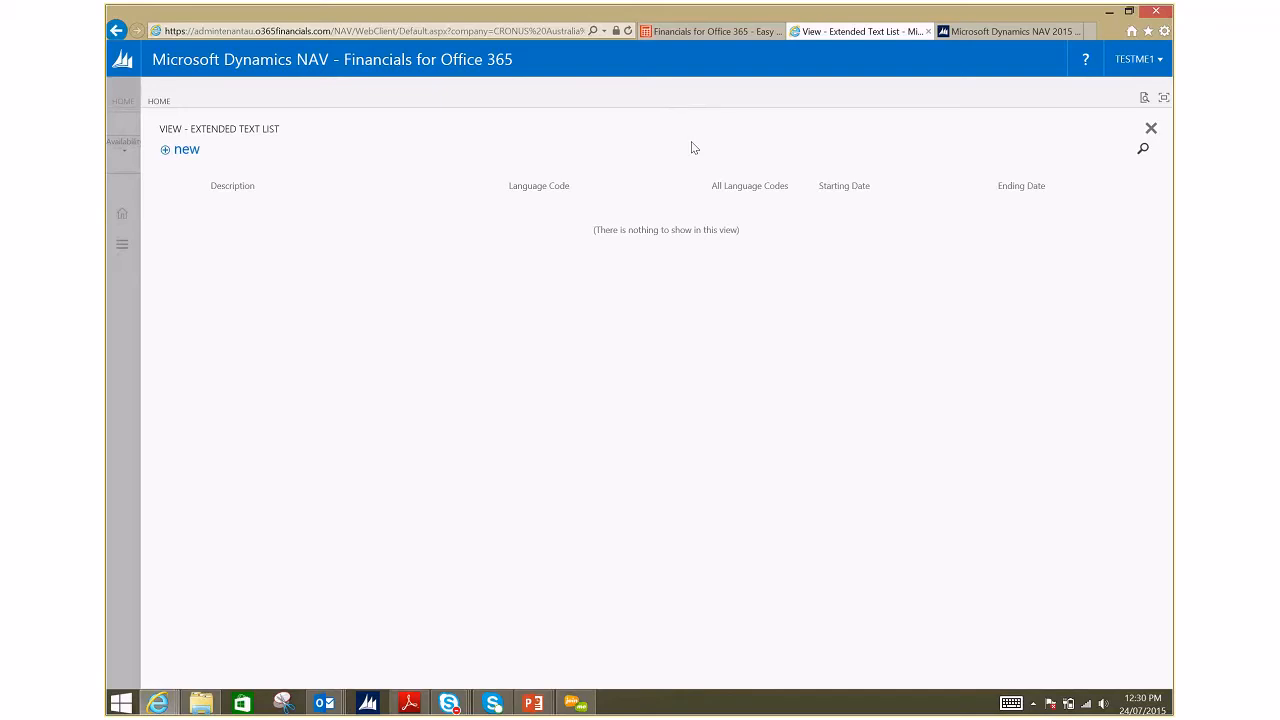
# - Review the commands of the Extended Text List, view the Bicycle's item picture, and return to the item card
pyautogui.click(161, 103)
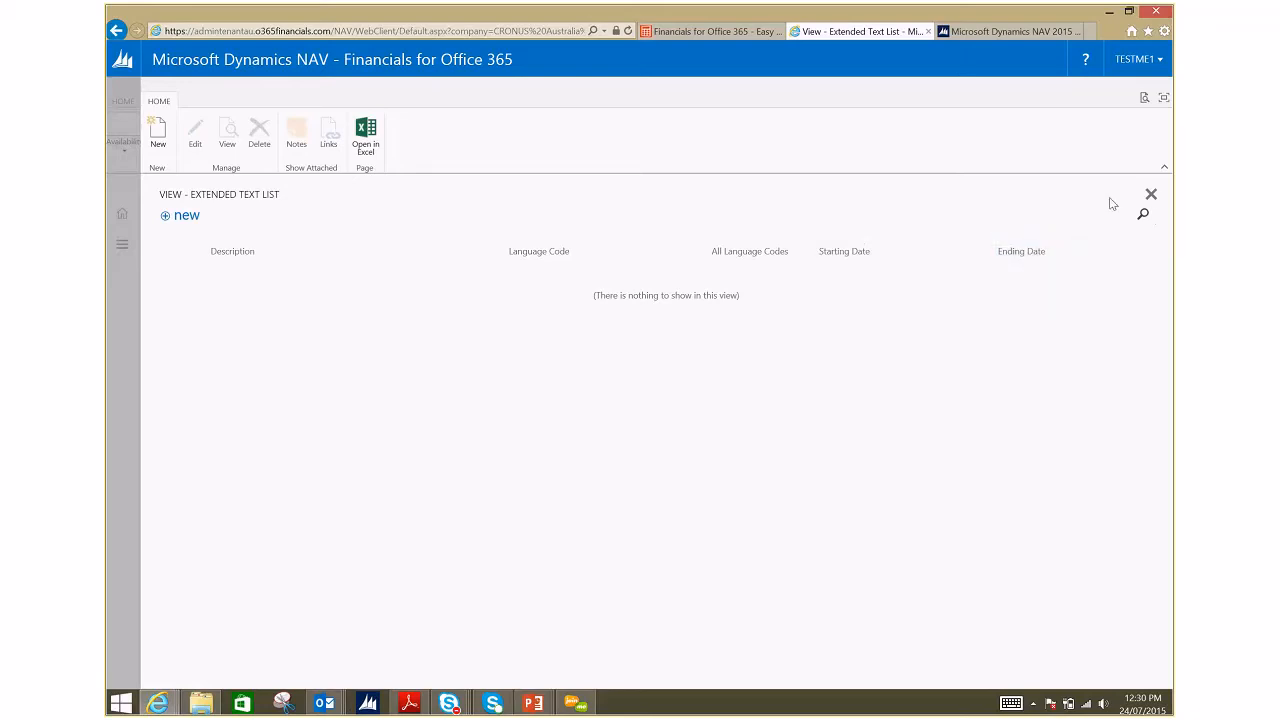
pyautogui.press('Escape')
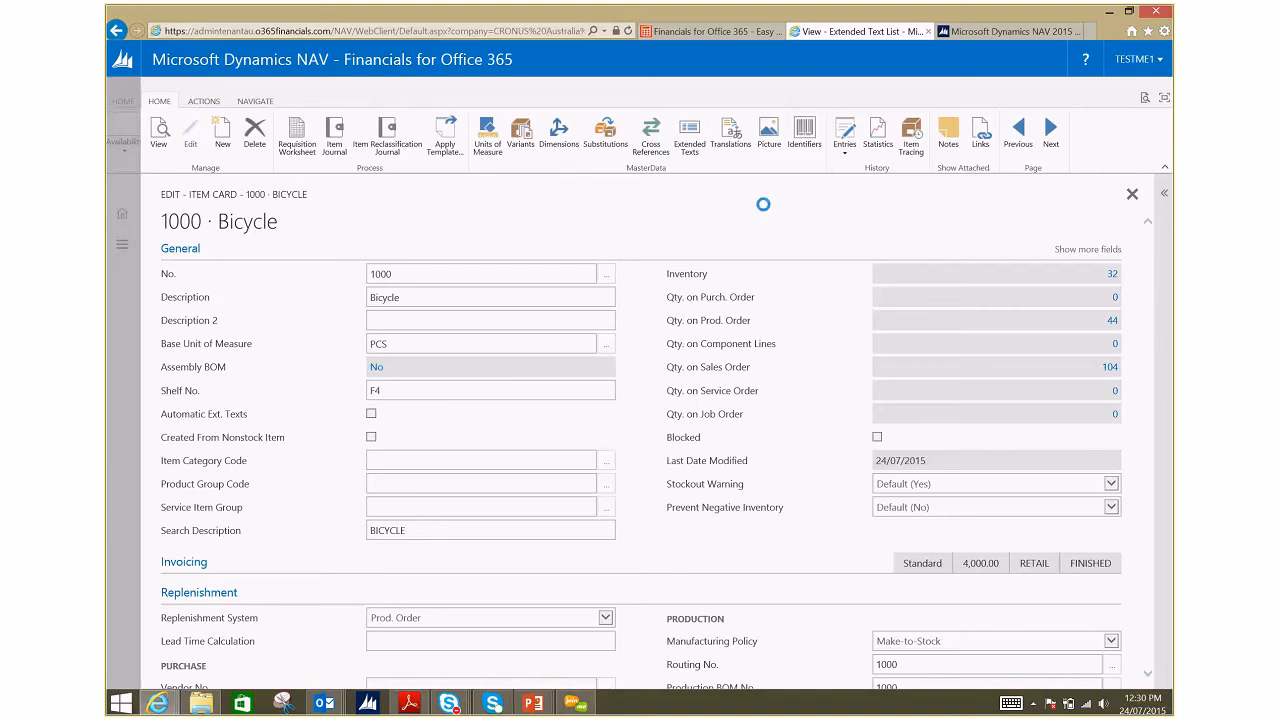
pyautogui.click(780, 140)
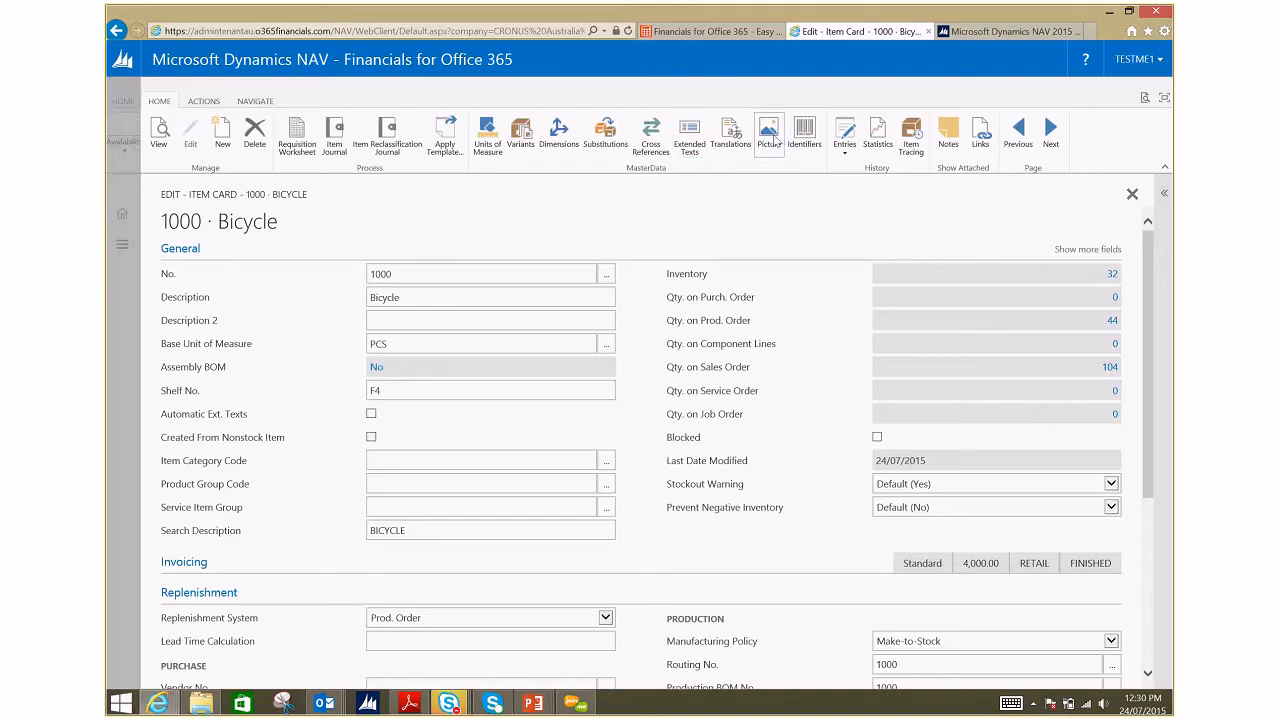
pyautogui.click(773, 140)
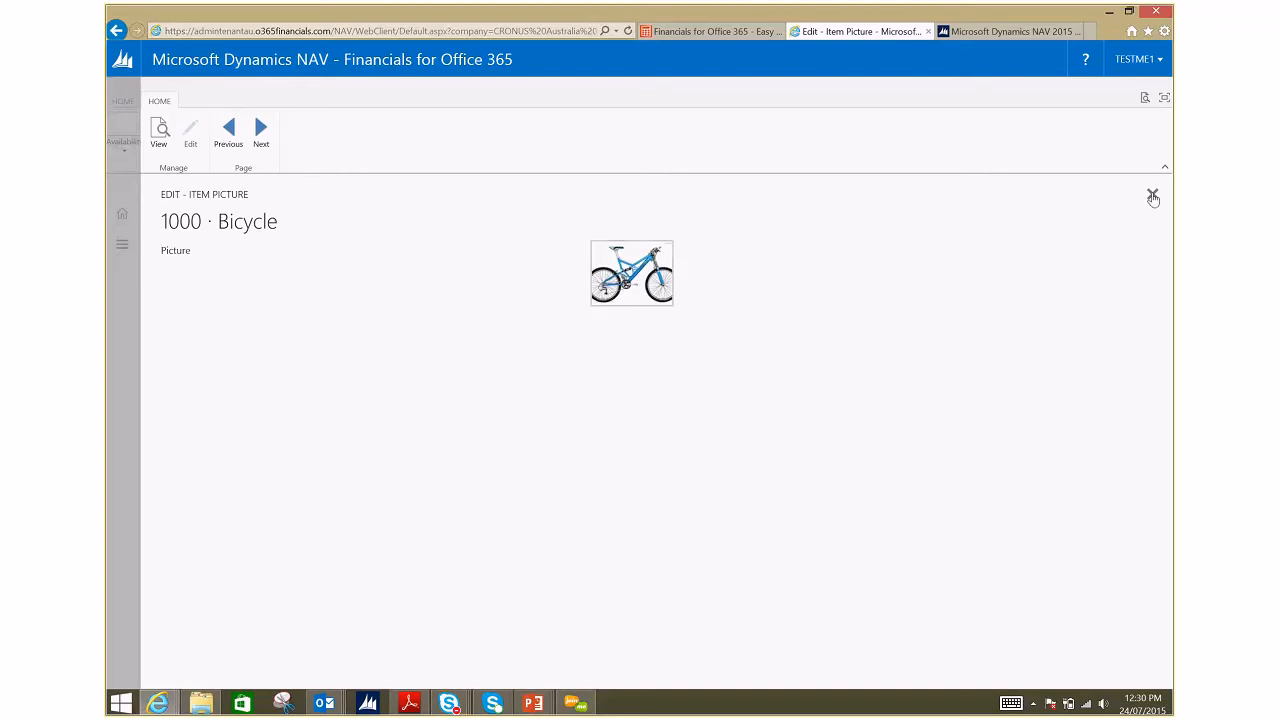
pyautogui.click(1153, 196)
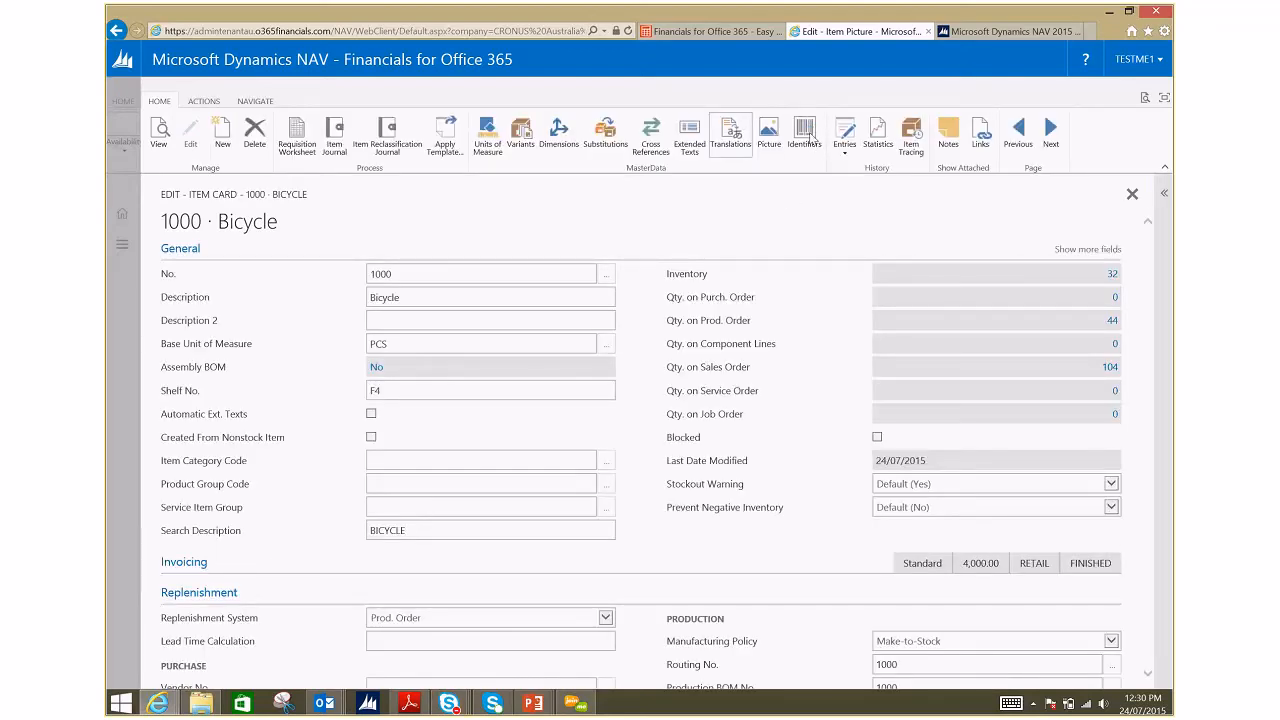
# - Open the Item Identifiers page for the Bicycle and return to its item card
pyautogui.click(800, 134)
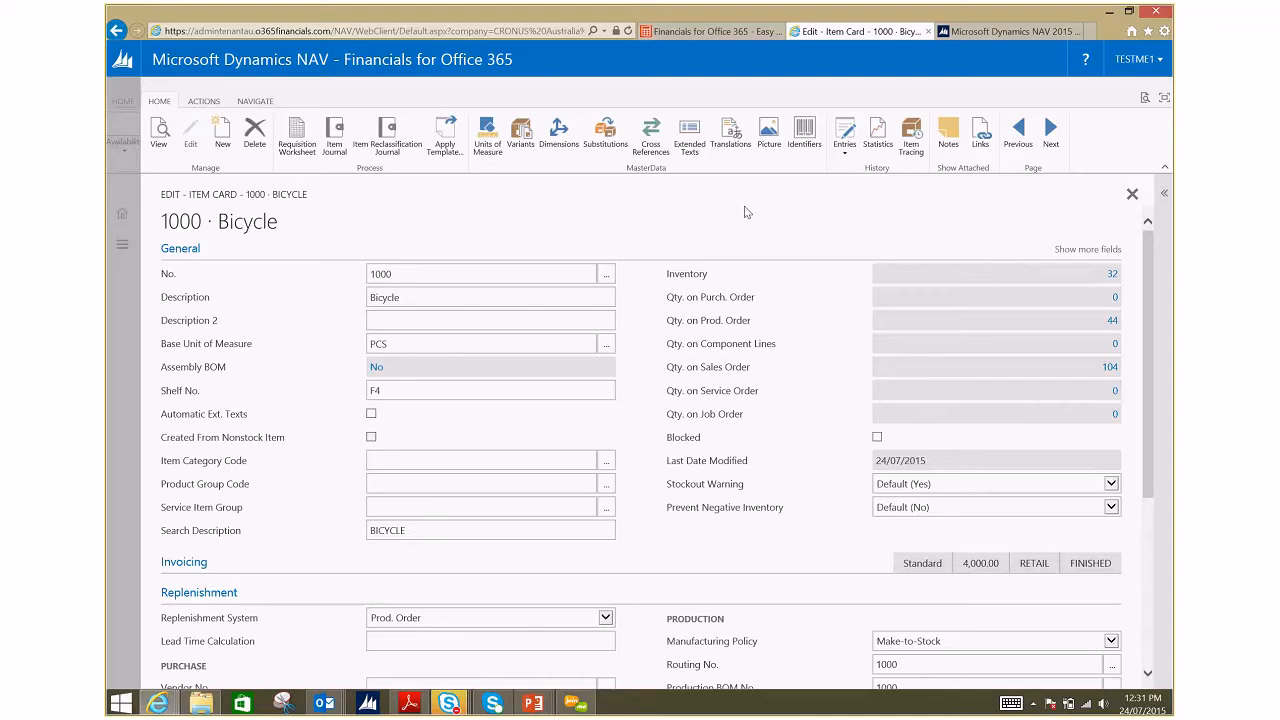
pyautogui.click(804, 133)
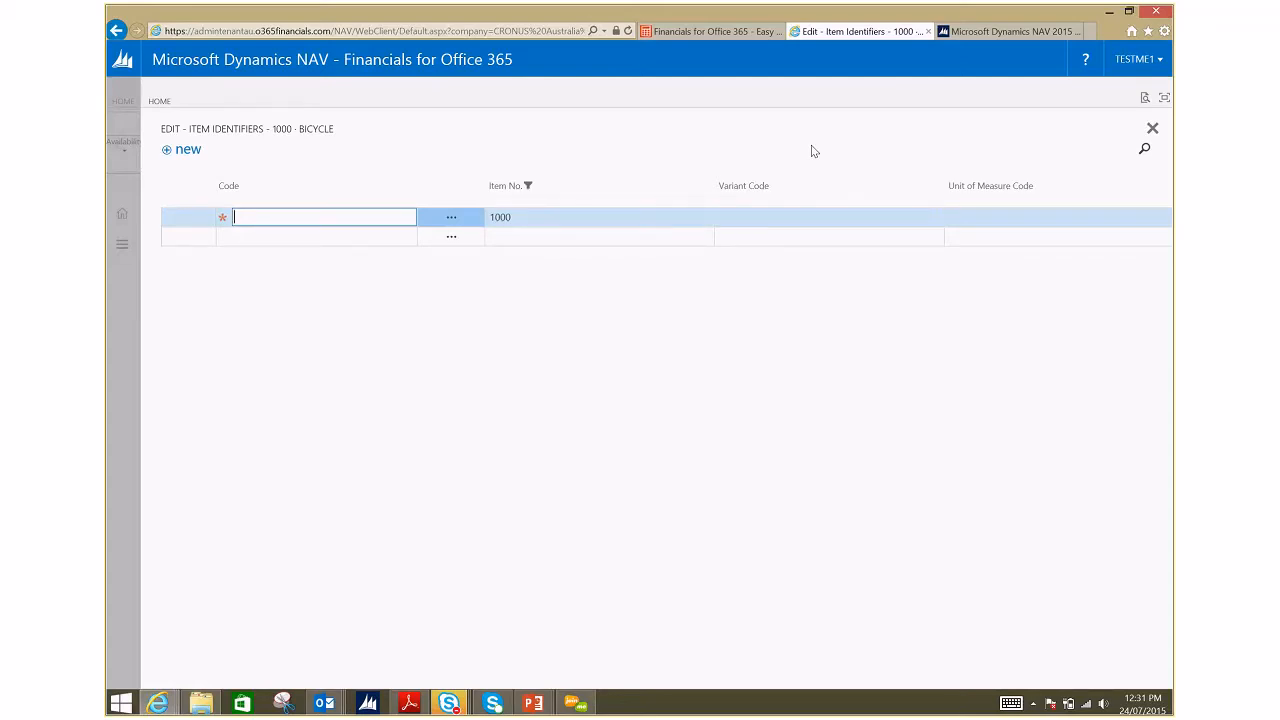
pyautogui.click(1153, 131)
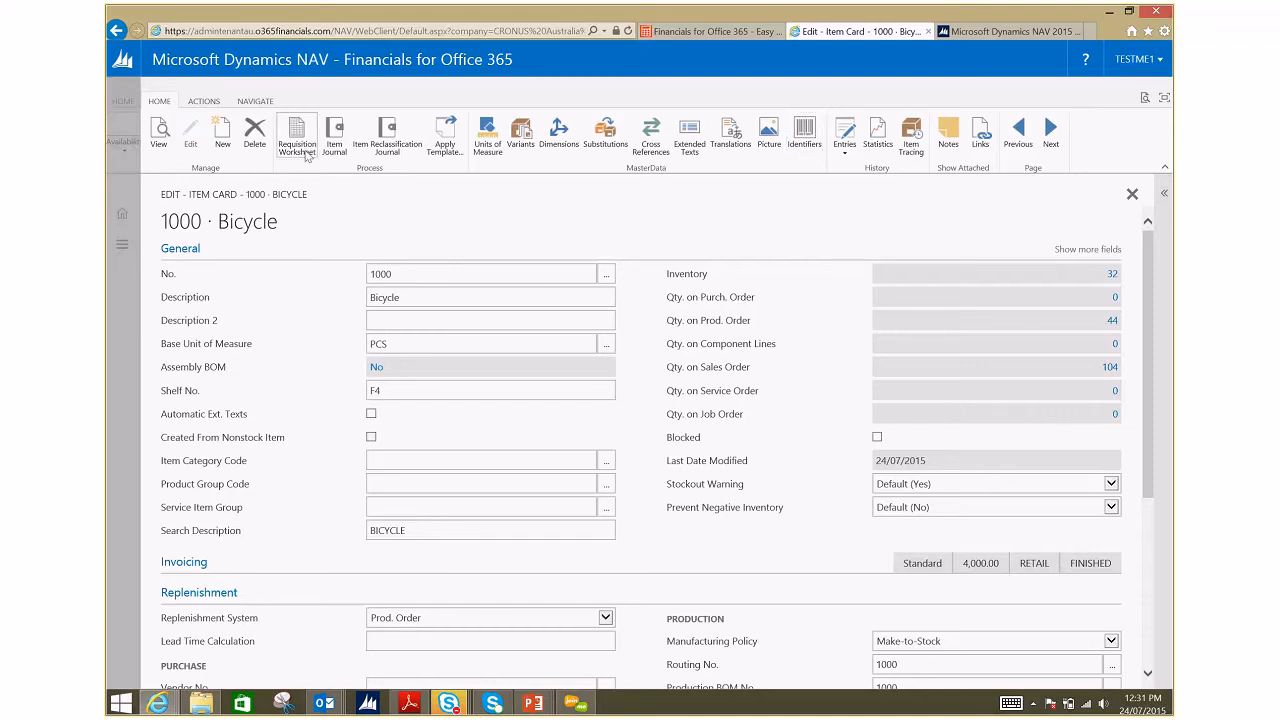
# - Open the requisition worksheet and calculate the plan from 1/07/2014 to 31/07/2014 using forecast 2015, without item or location filters
pyautogui.click(400, 297)
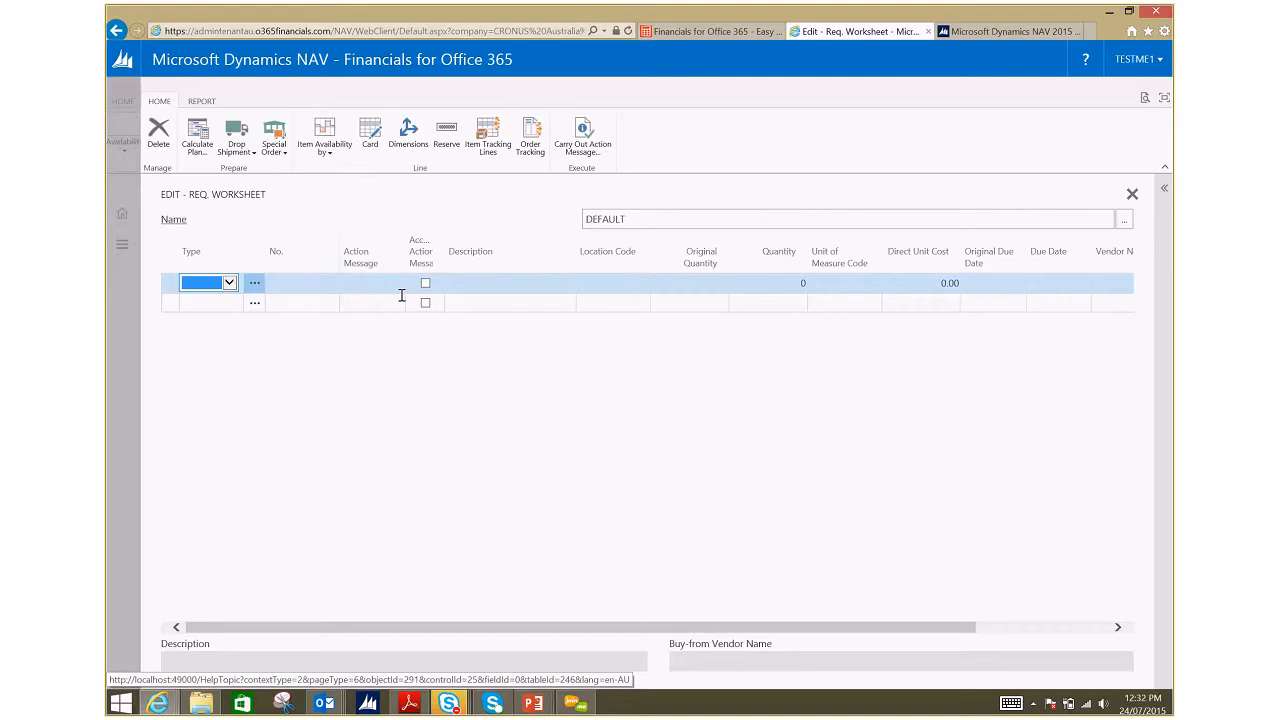
pyautogui.click(207, 137)
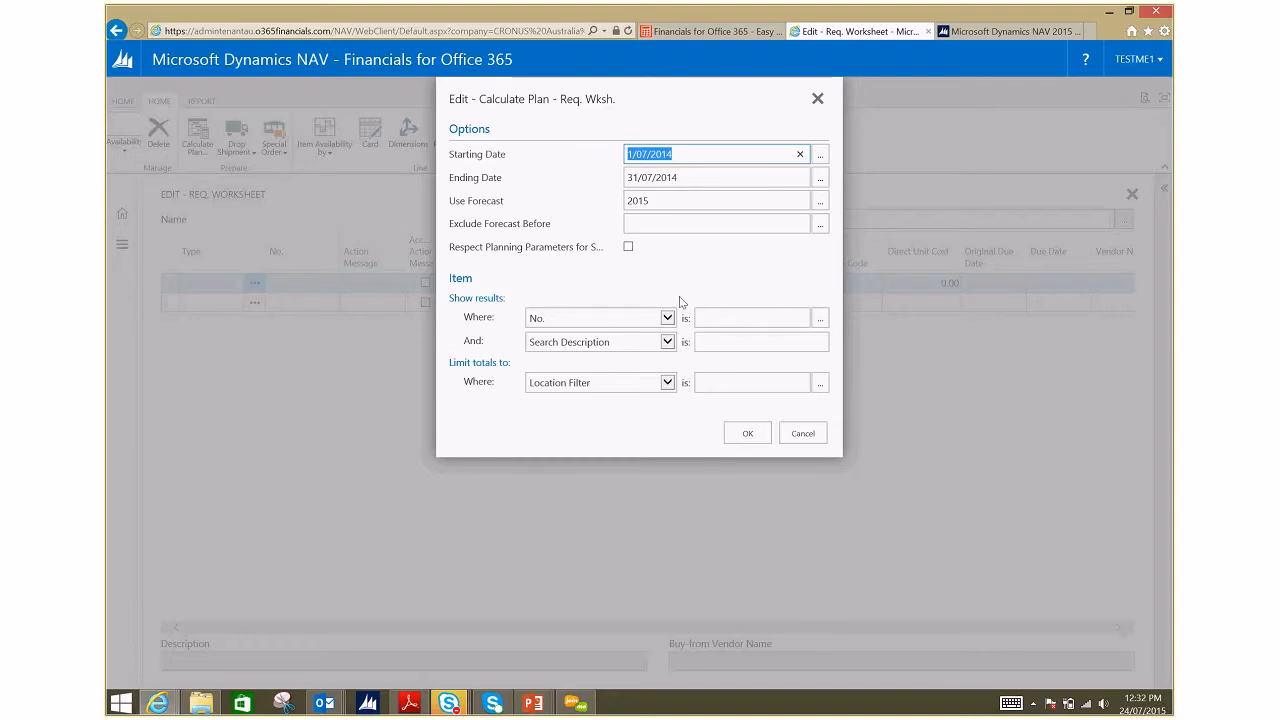
pyautogui.click(822, 320)
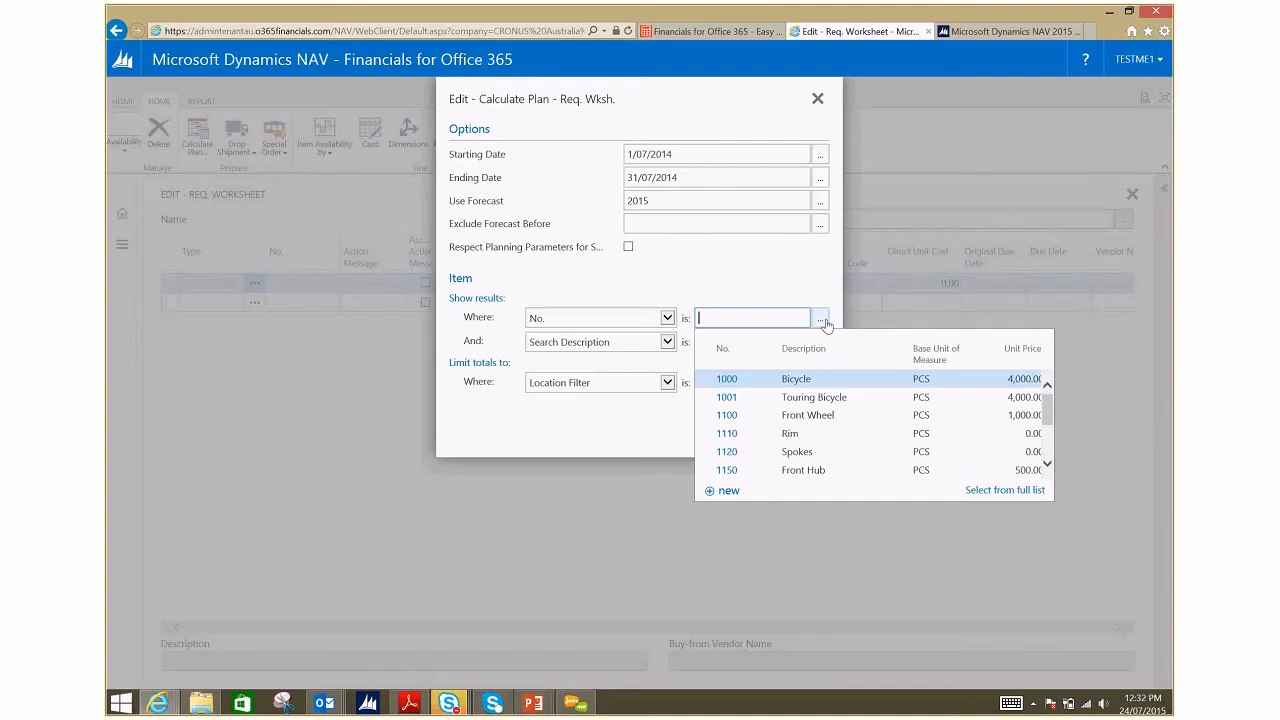
pyautogui.click(816, 279)
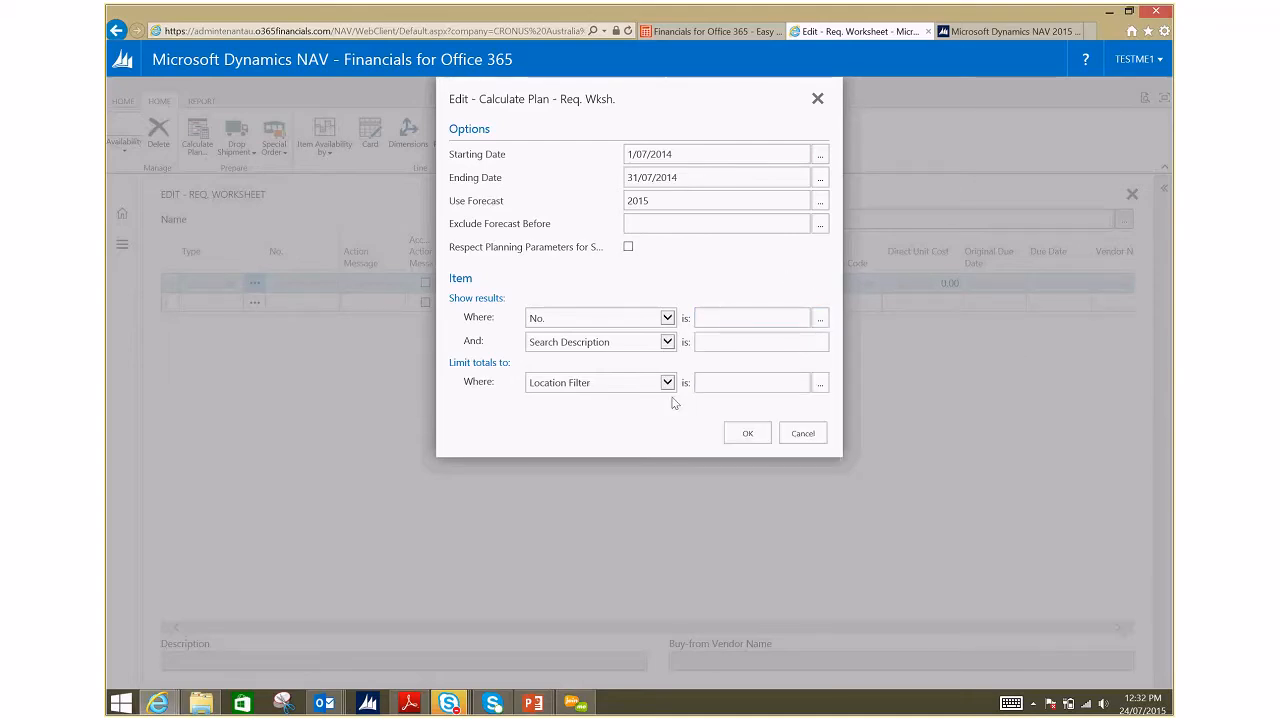
pyautogui.click(667, 383)
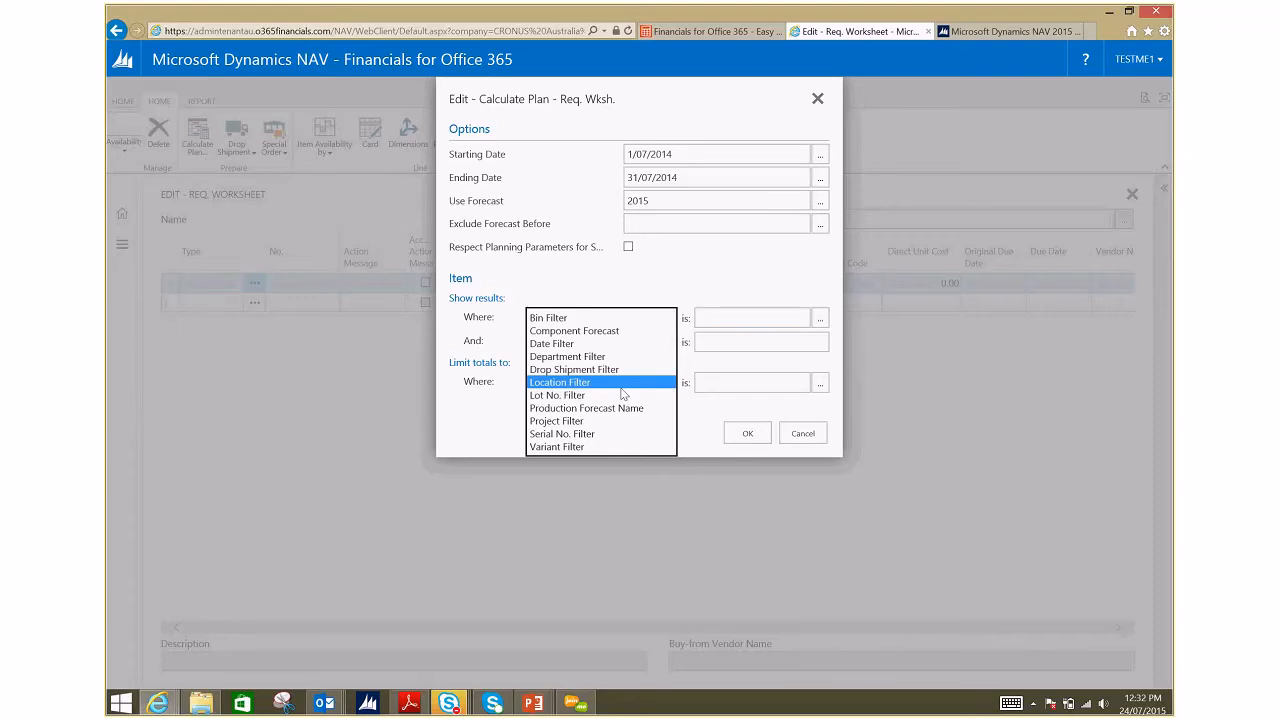
pyautogui.click(670, 384)
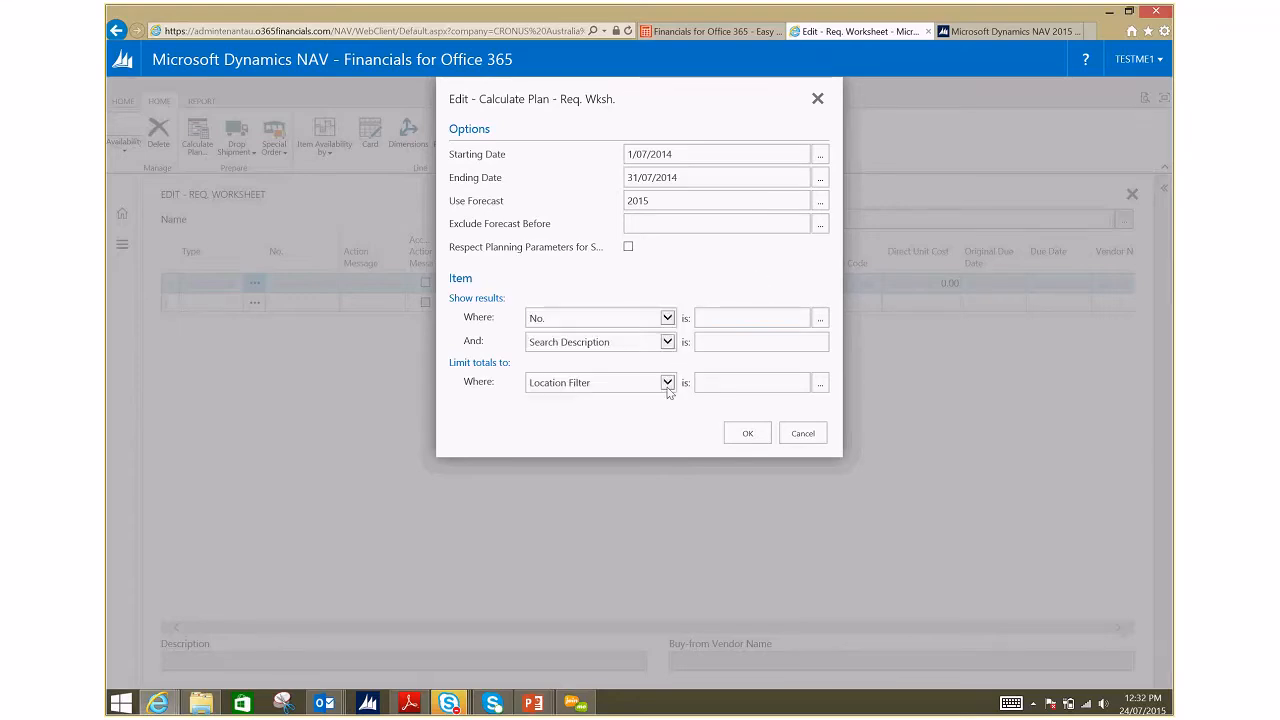
pyautogui.click(755, 437)
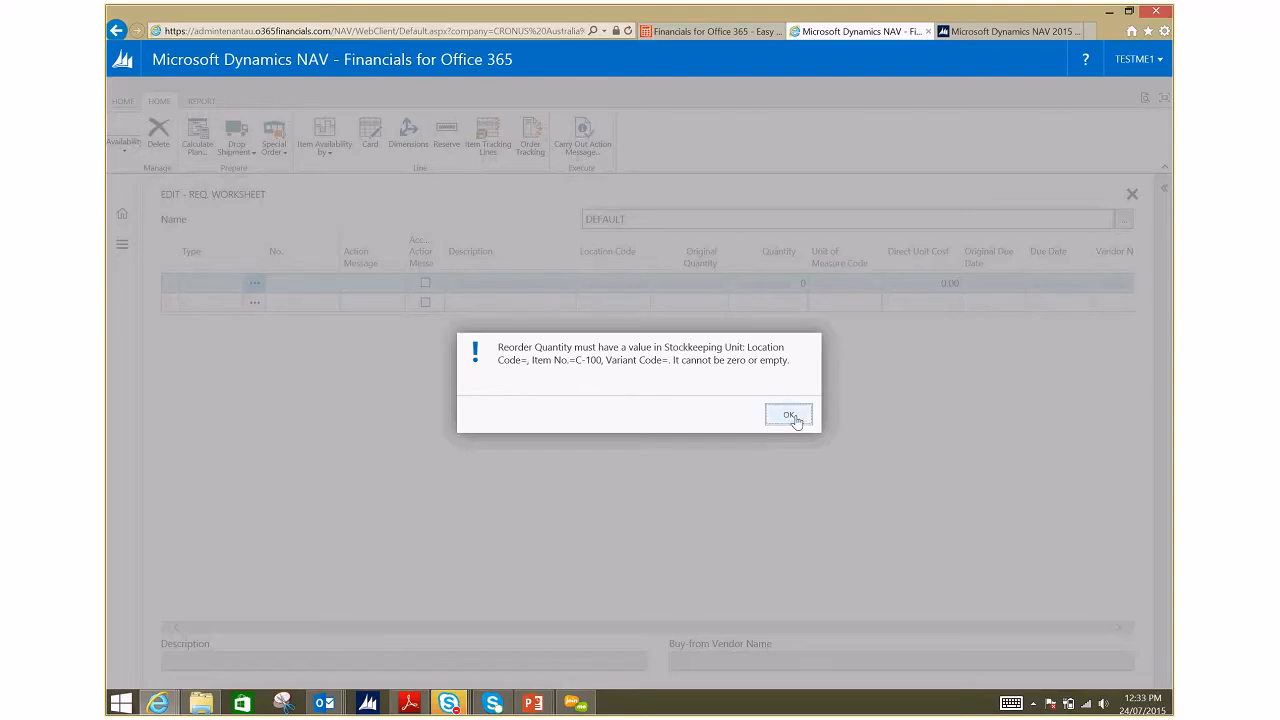
pyautogui.click(790, 414)
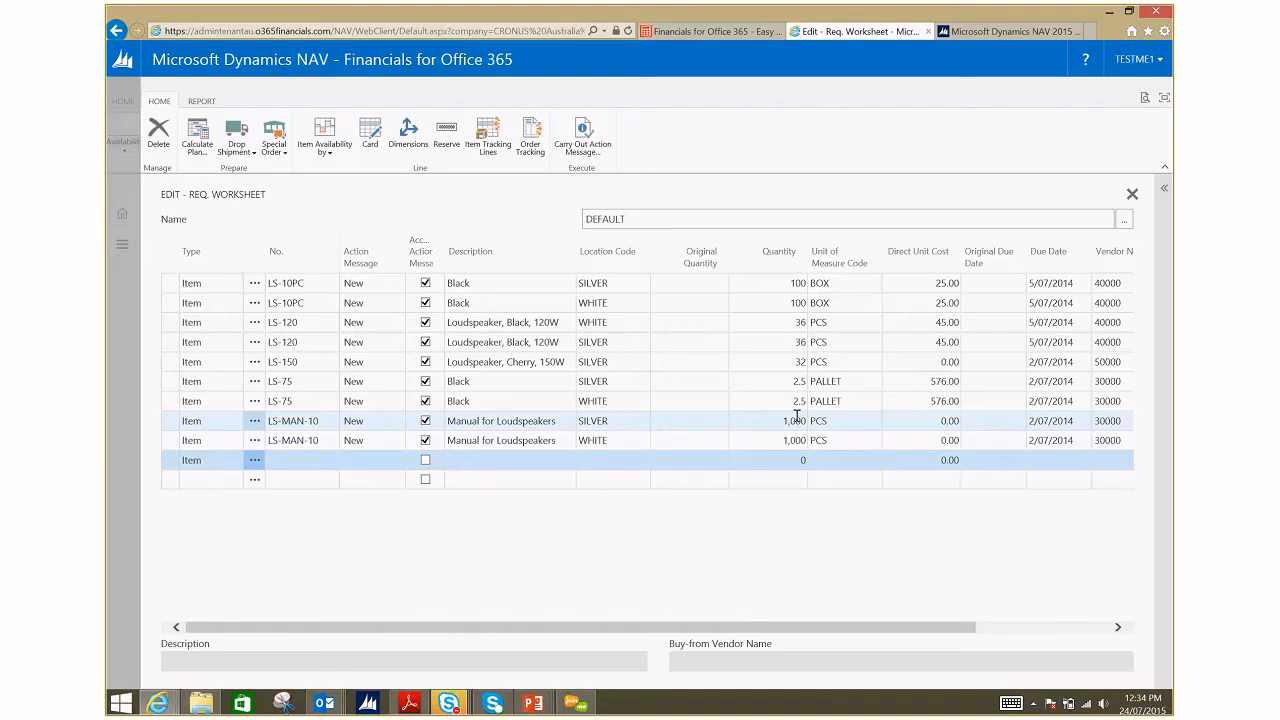
# - Review the Action Message options on the first LS-10PC line and the Drop Shipment options, and close the requisition worksheet
pyautogui.click(399, 290)
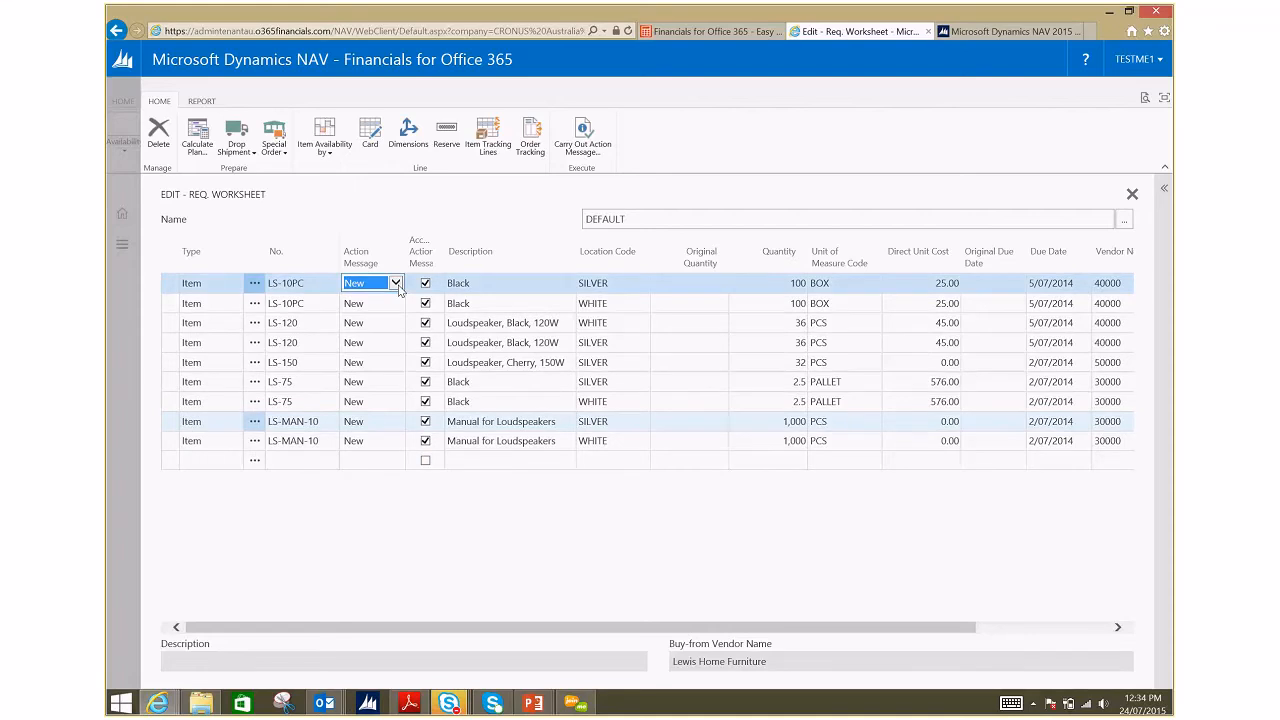
pyautogui.click(396, 283)
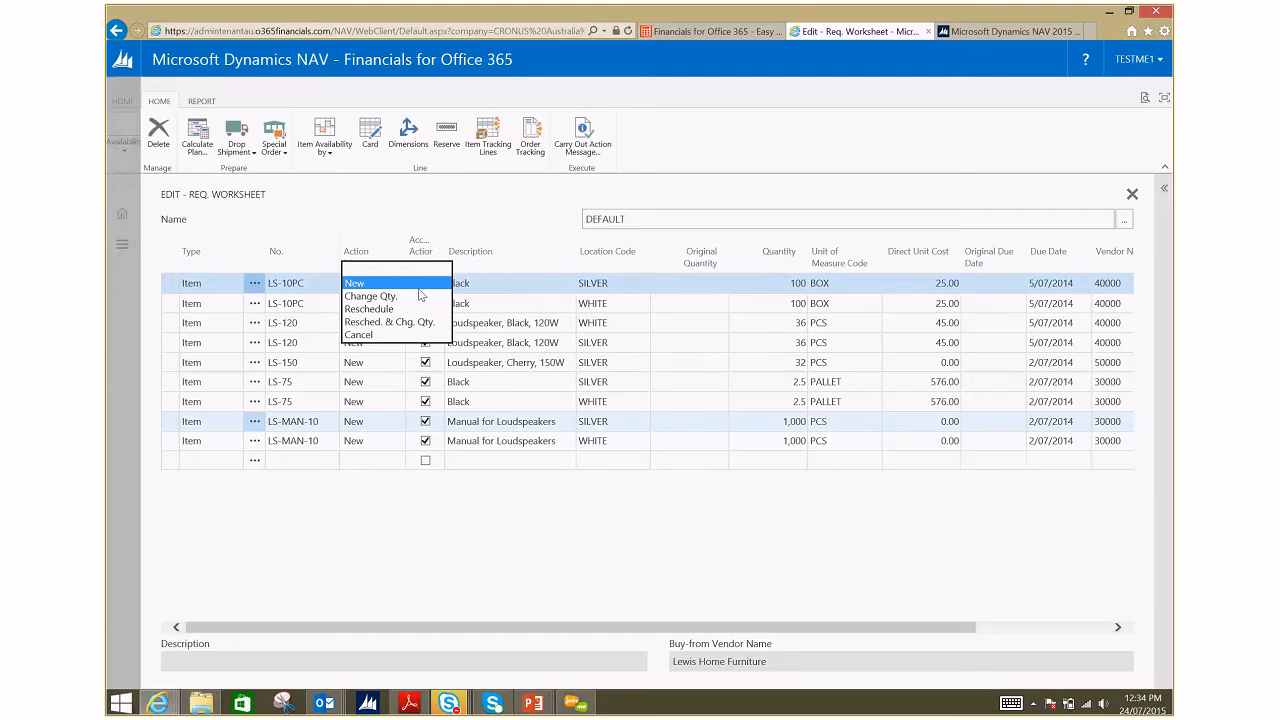
pyautogui.click(460, 200)
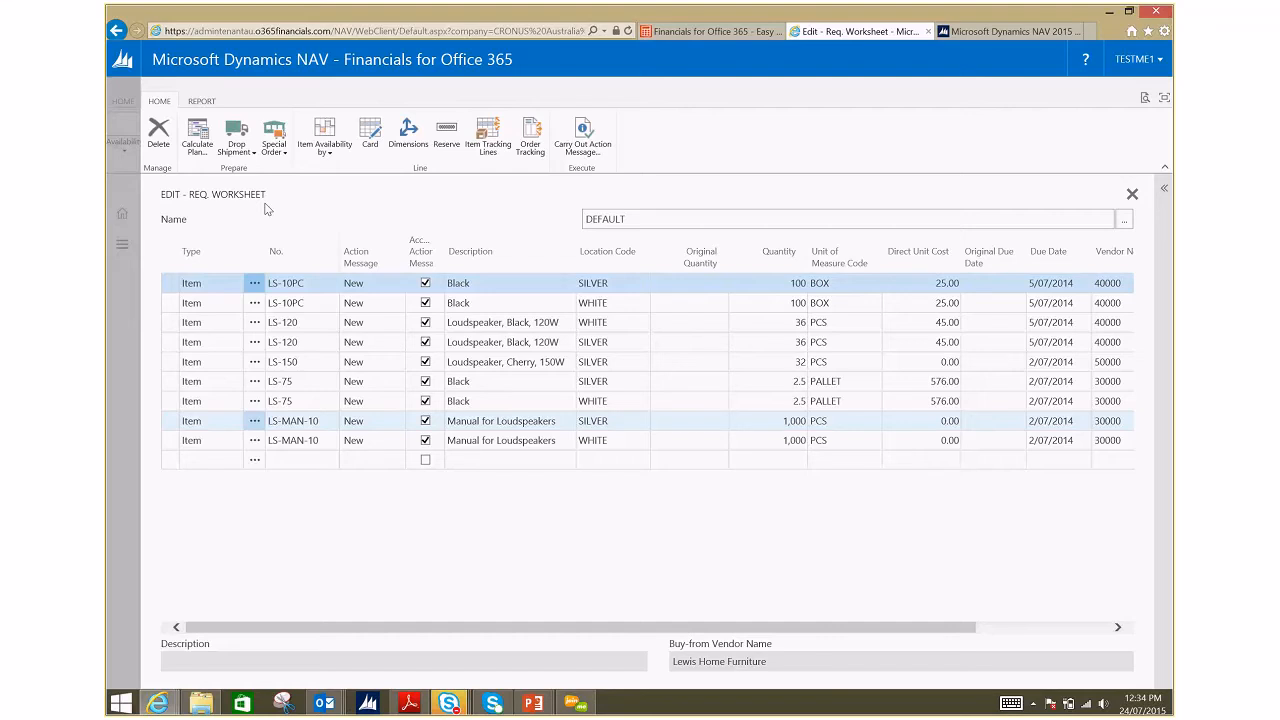
pyautogui.click(243, 152)
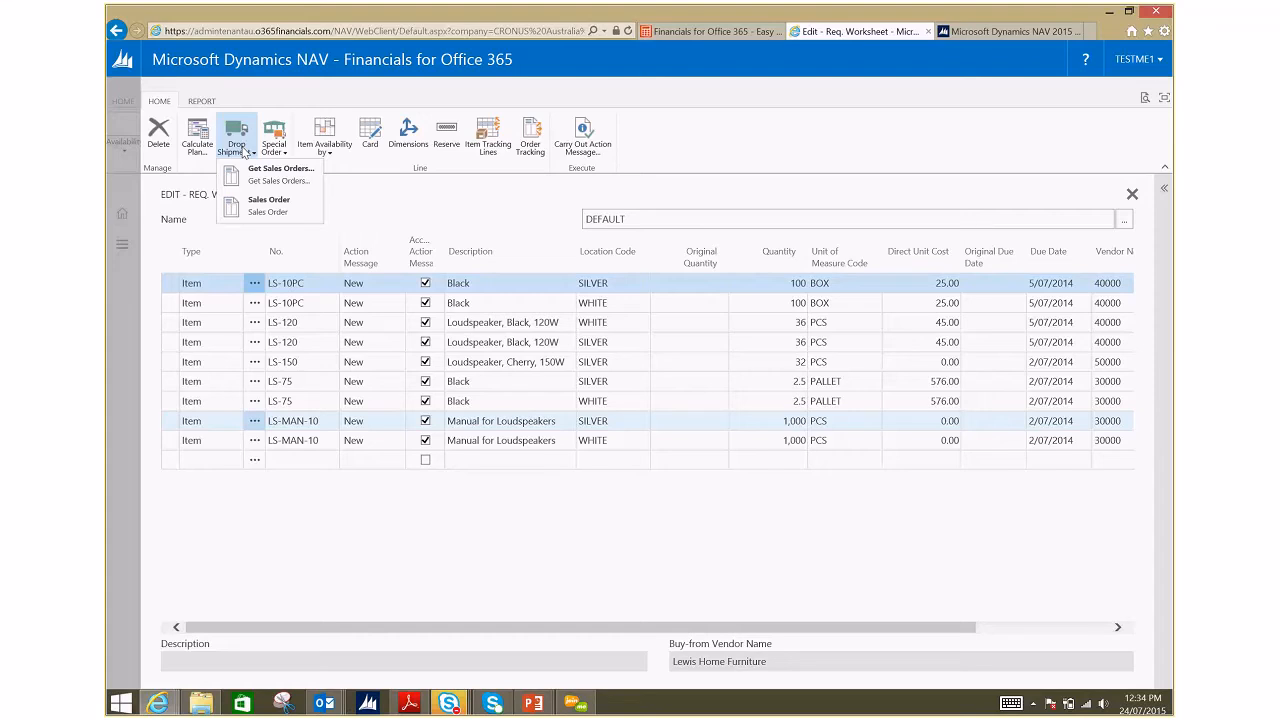
pyautogui.click(364, 203)
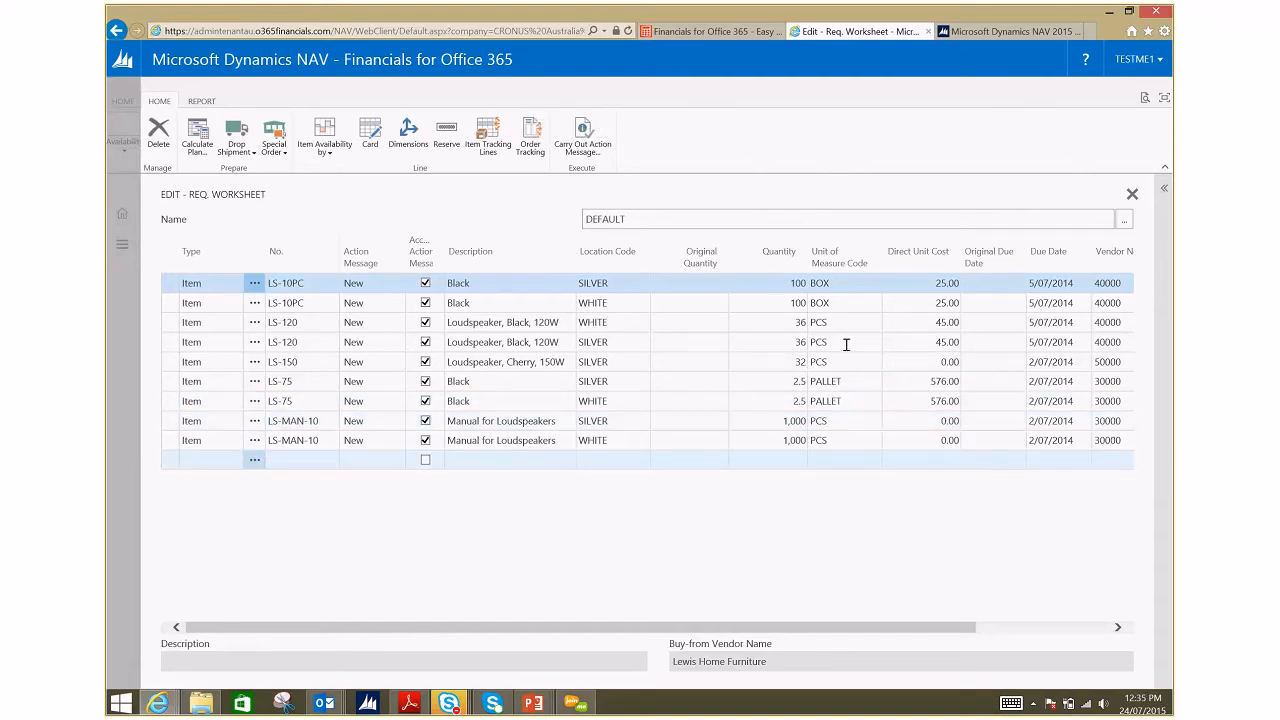
pyautogui.click(1133, 195)
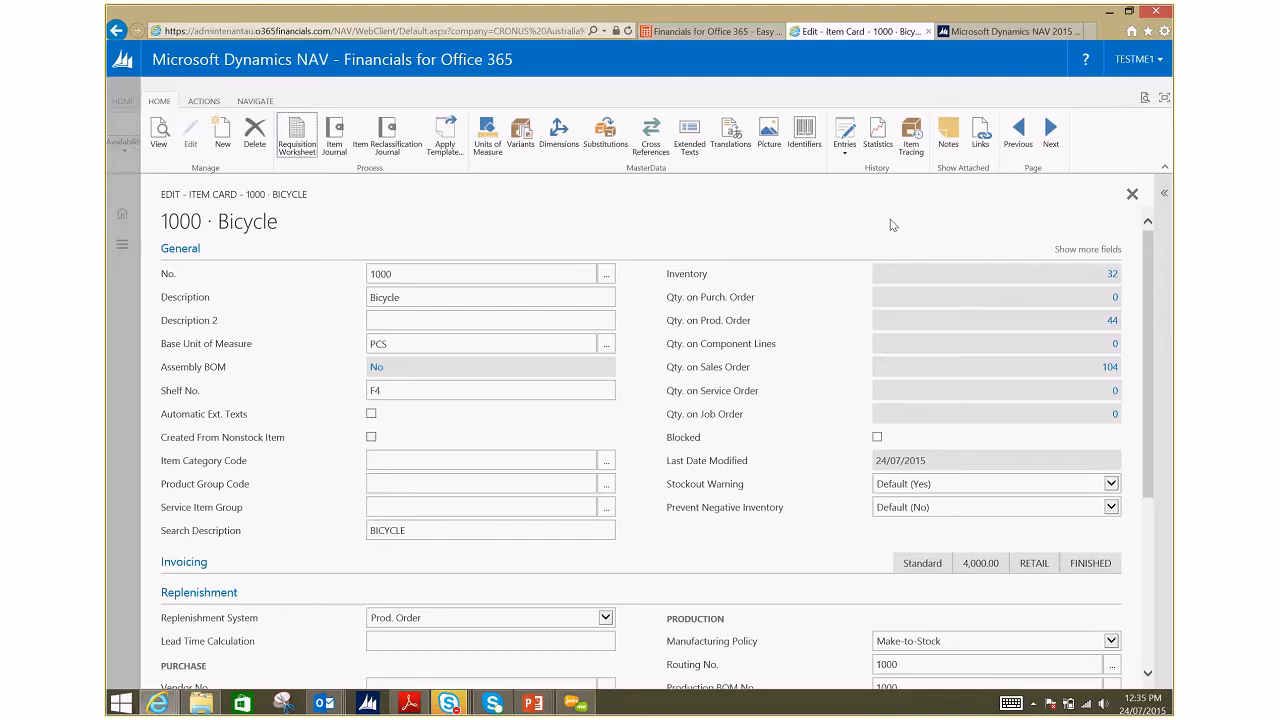
# - Search for pages matching "phy" and open Phys. Inventory Journals
pyautogui.click(1146, 99)
pyautogui.write('phy')
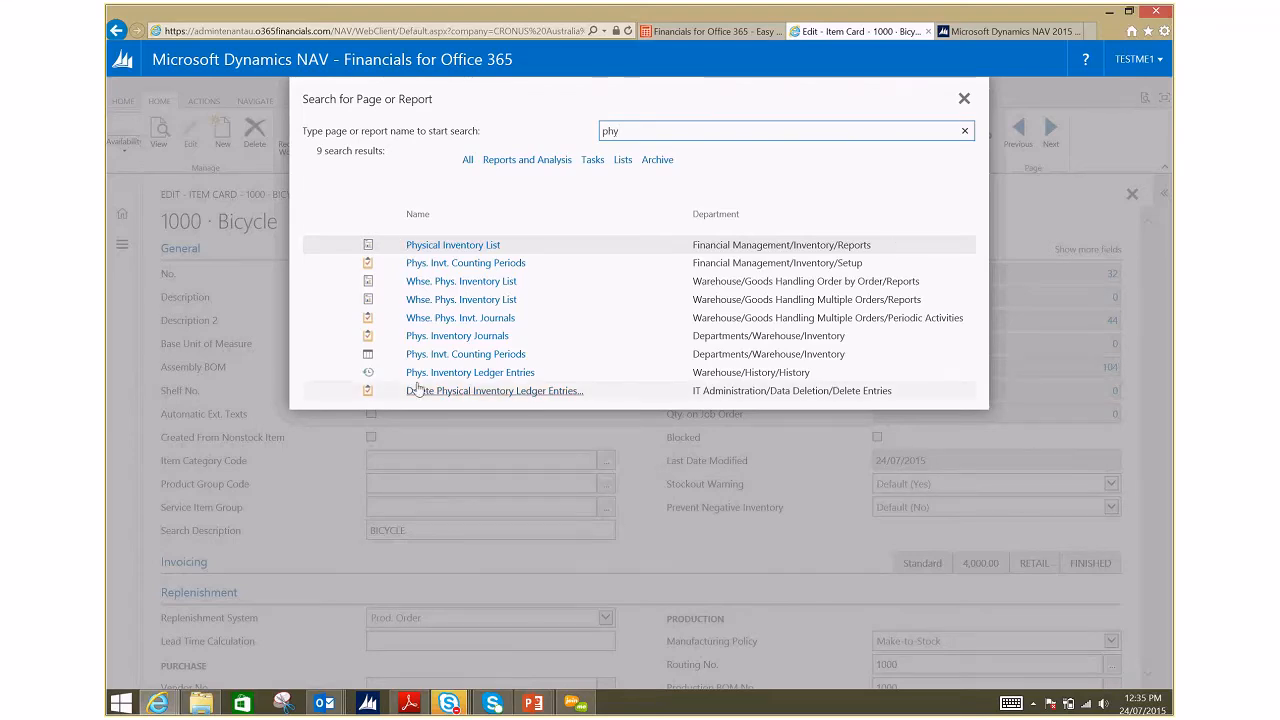
pyautogui.click(457, 338)
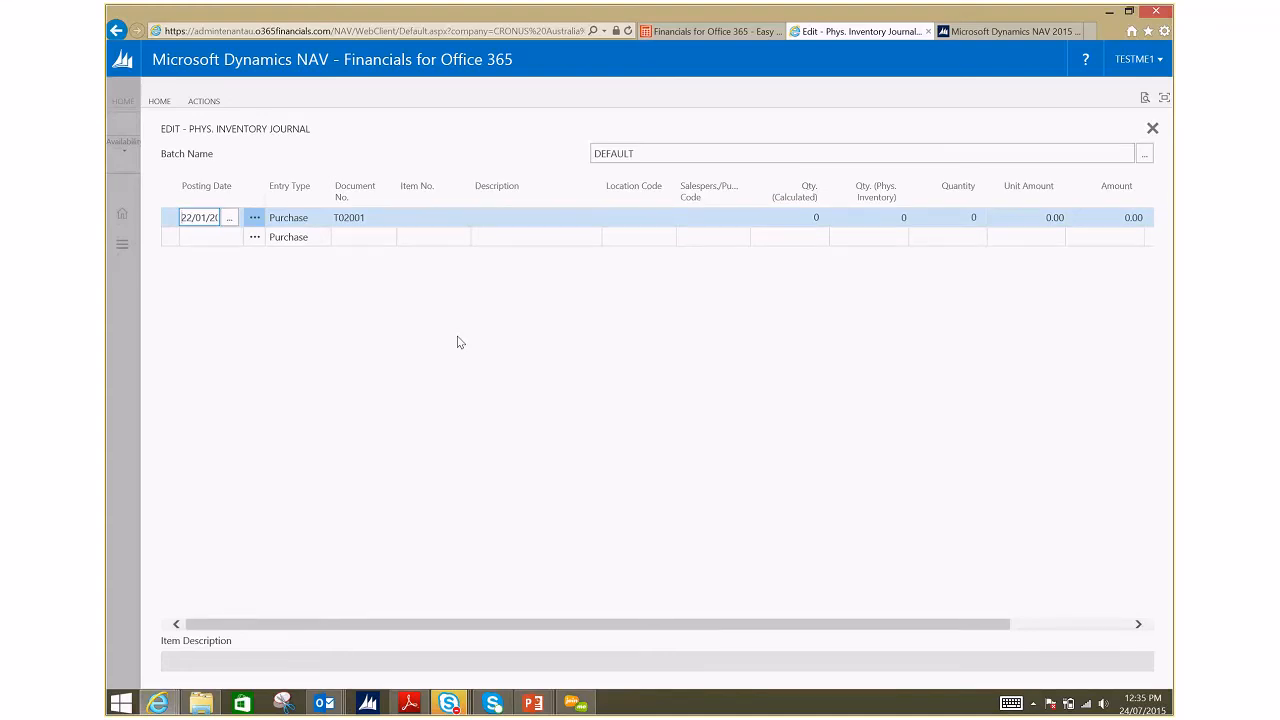
# - Calculate inventory into the DEFAULT physical inventory journal with posting date 22/01/2015 and document T02001, reviewing the available filter fields
pyautogui.click(170, 104)
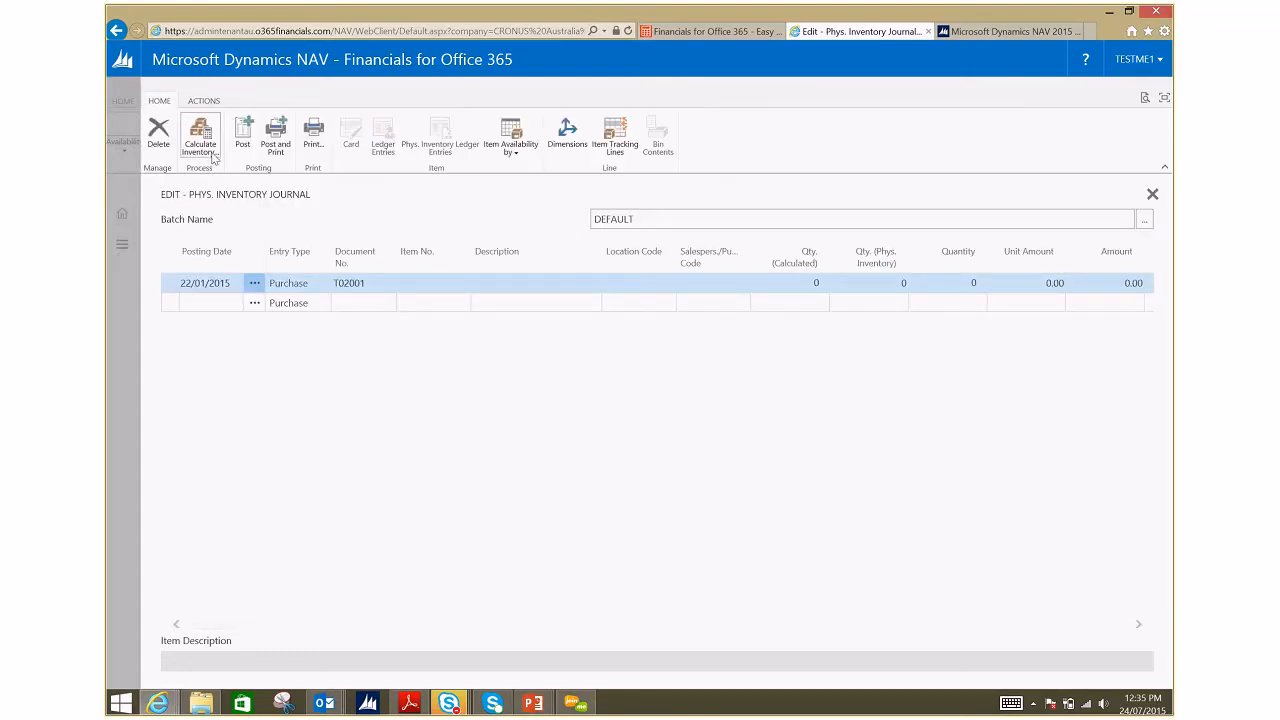
pyautogui.click(200, 140)
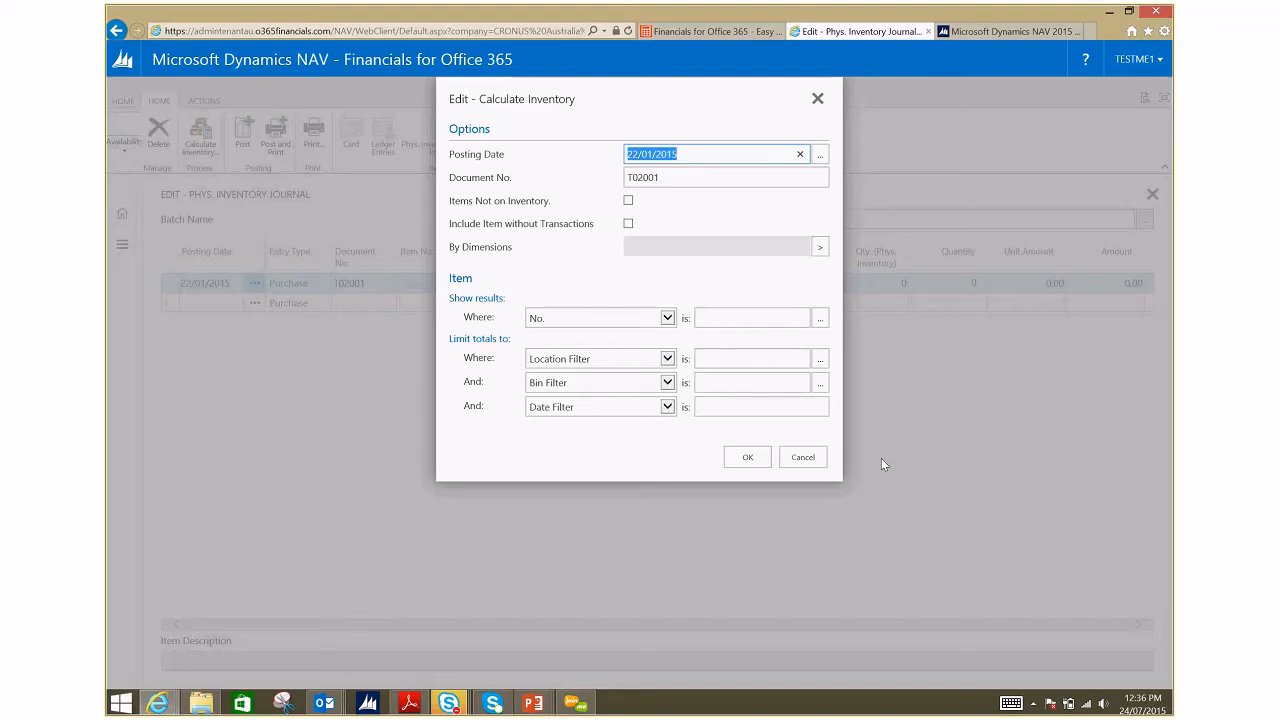
pyautogui.click(666, 318)
pyautogui.click(748, 294)
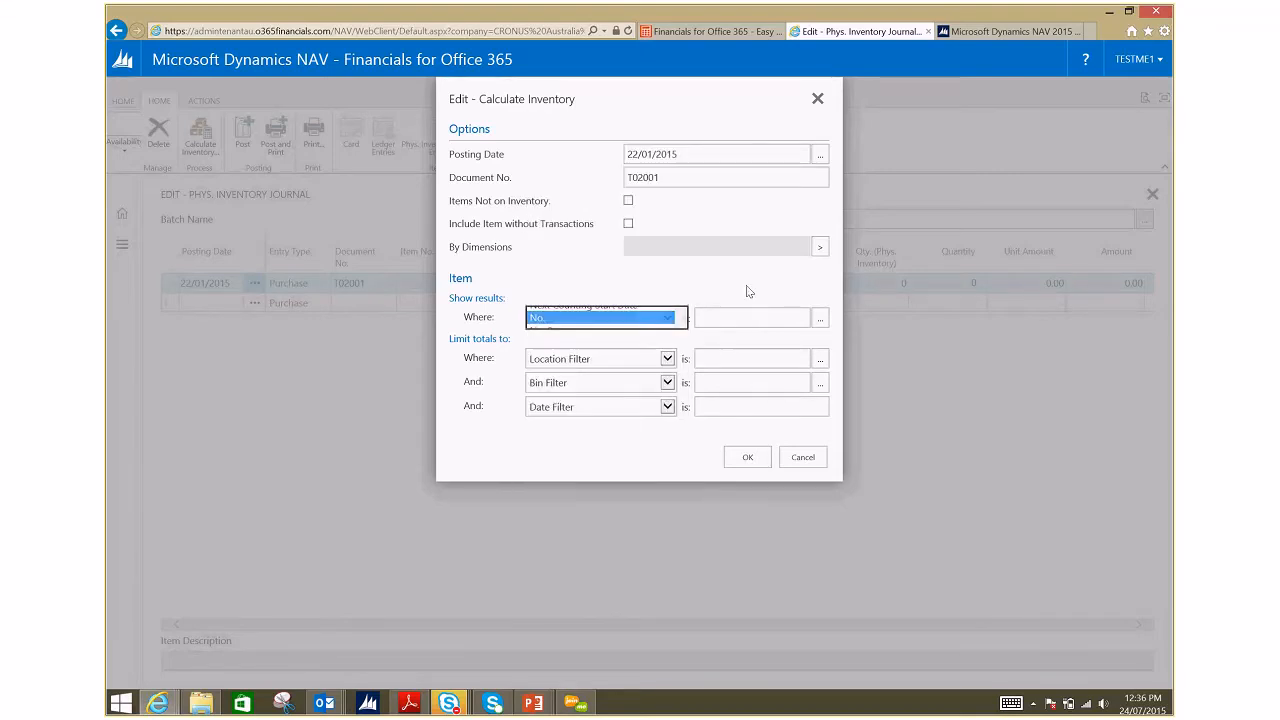
pyautogui.click(667, 359)
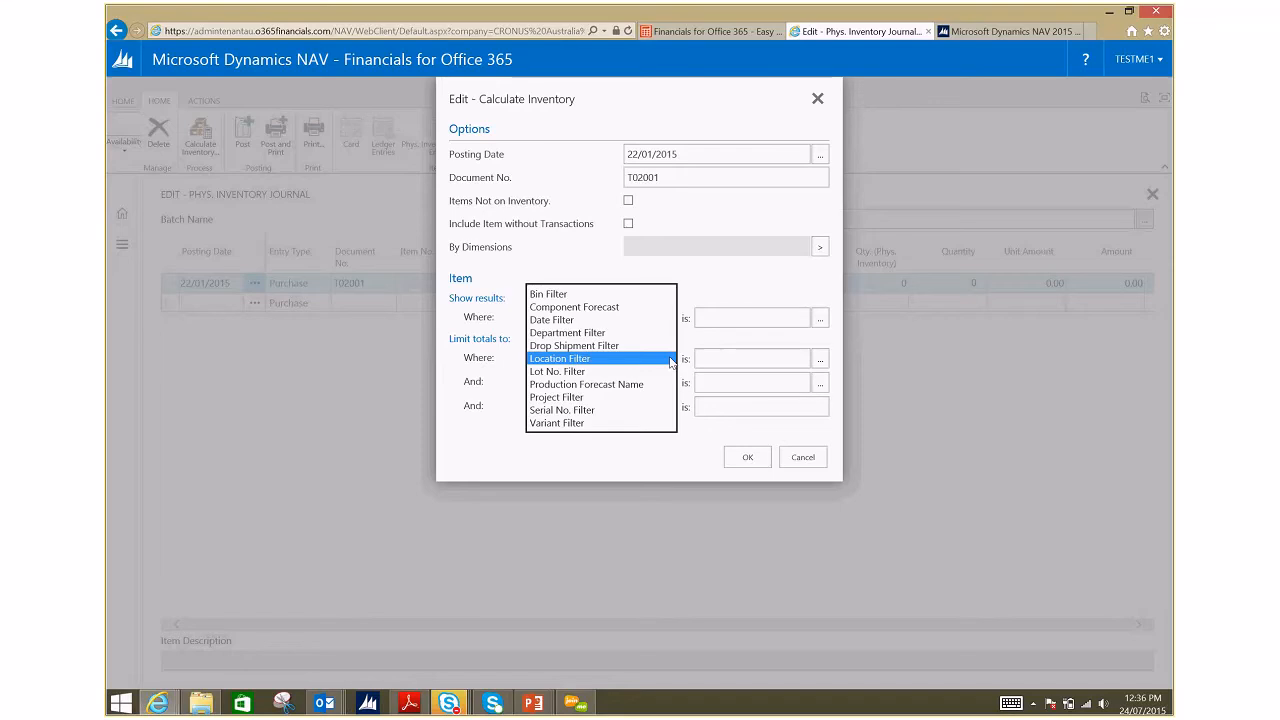
pyautogui.click(724, 290)
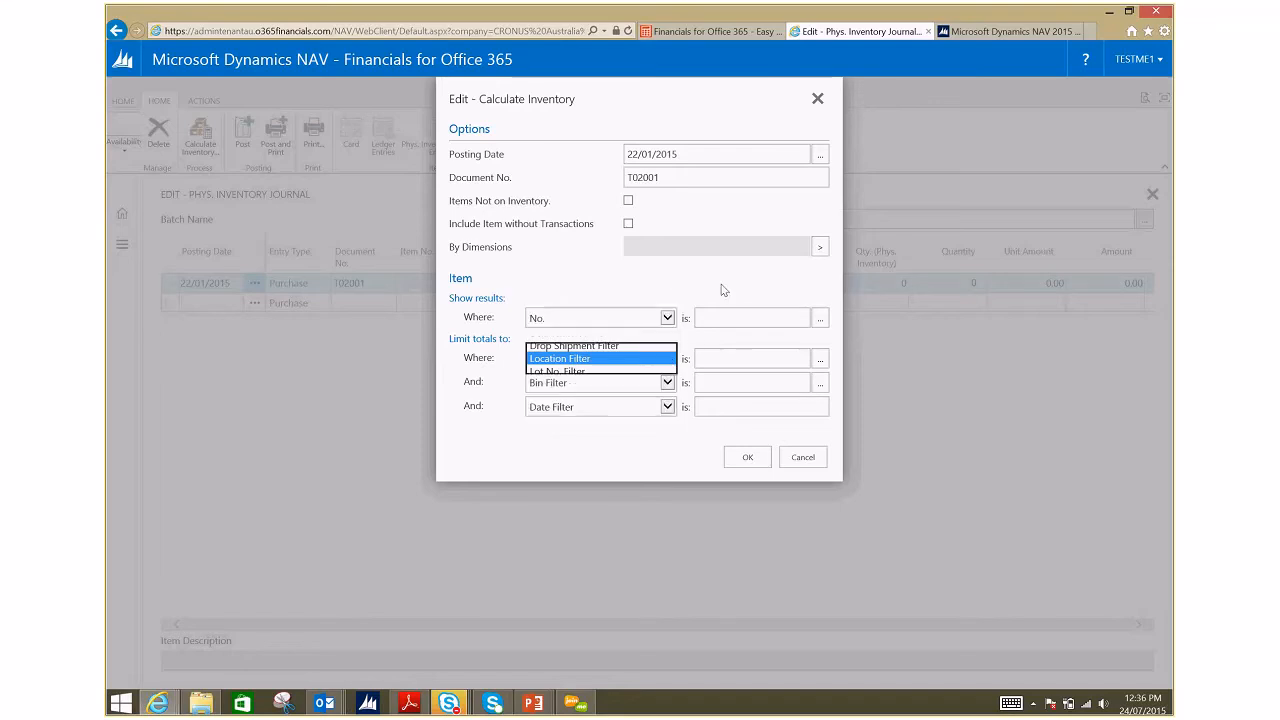
pyautogui.click(667, 383)
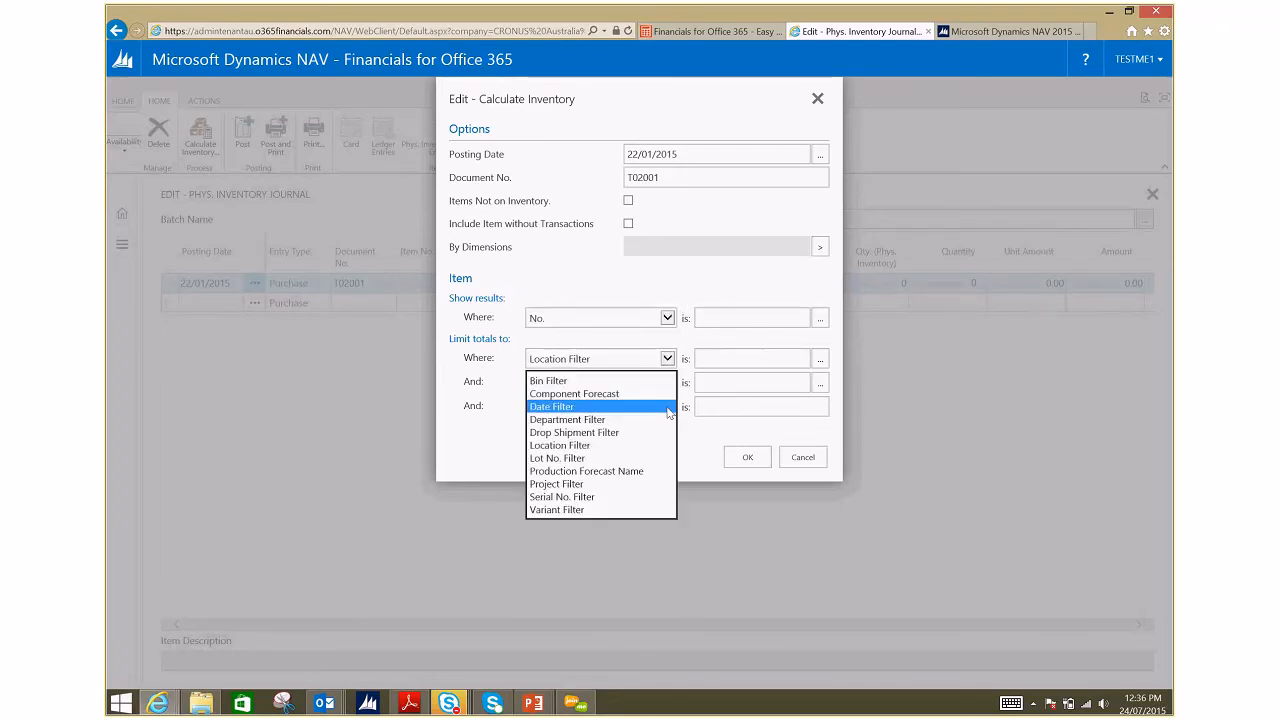
pyautogui.click(668, 407)
pyautogui.click(667, 359)
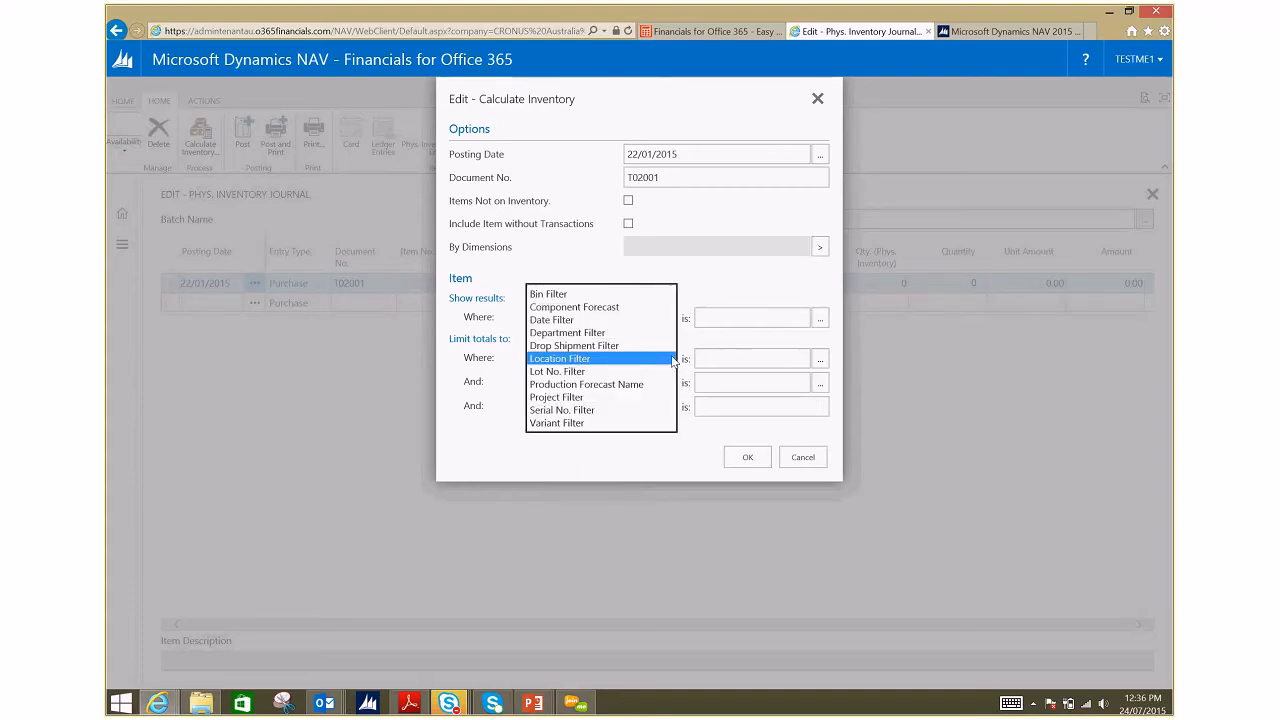
pyautogui.click(719, 291)
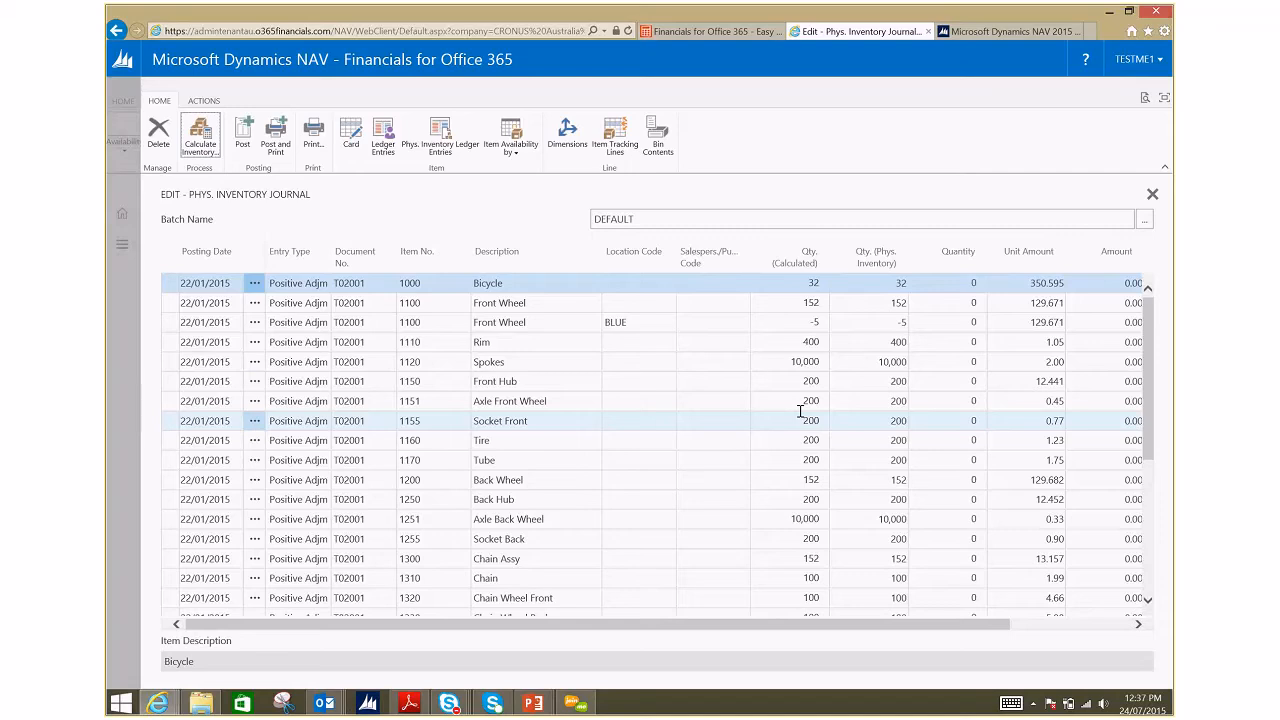
# - Set Qty. (Phys. Inventory) to 10 on the Bicycle line of the physical inventory journal
pyautogui.click(885, 286)
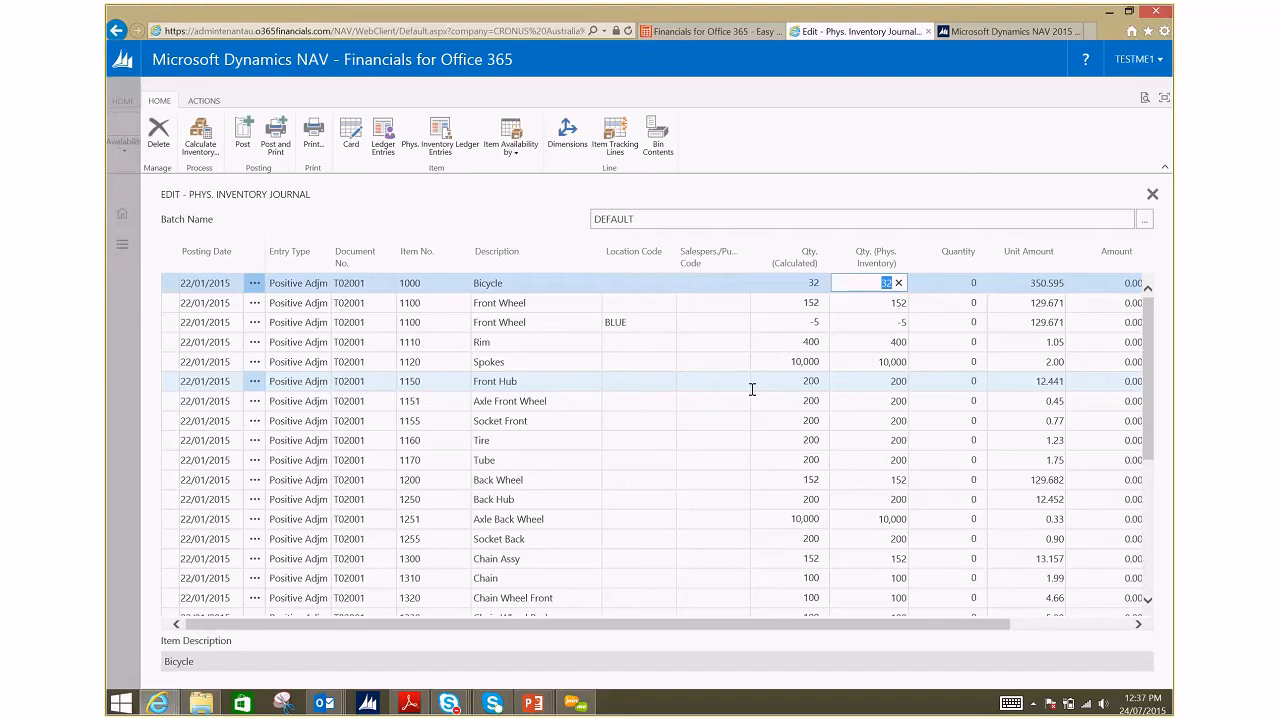
pyautogui.write('10')
pyautogui.click(856, 322)
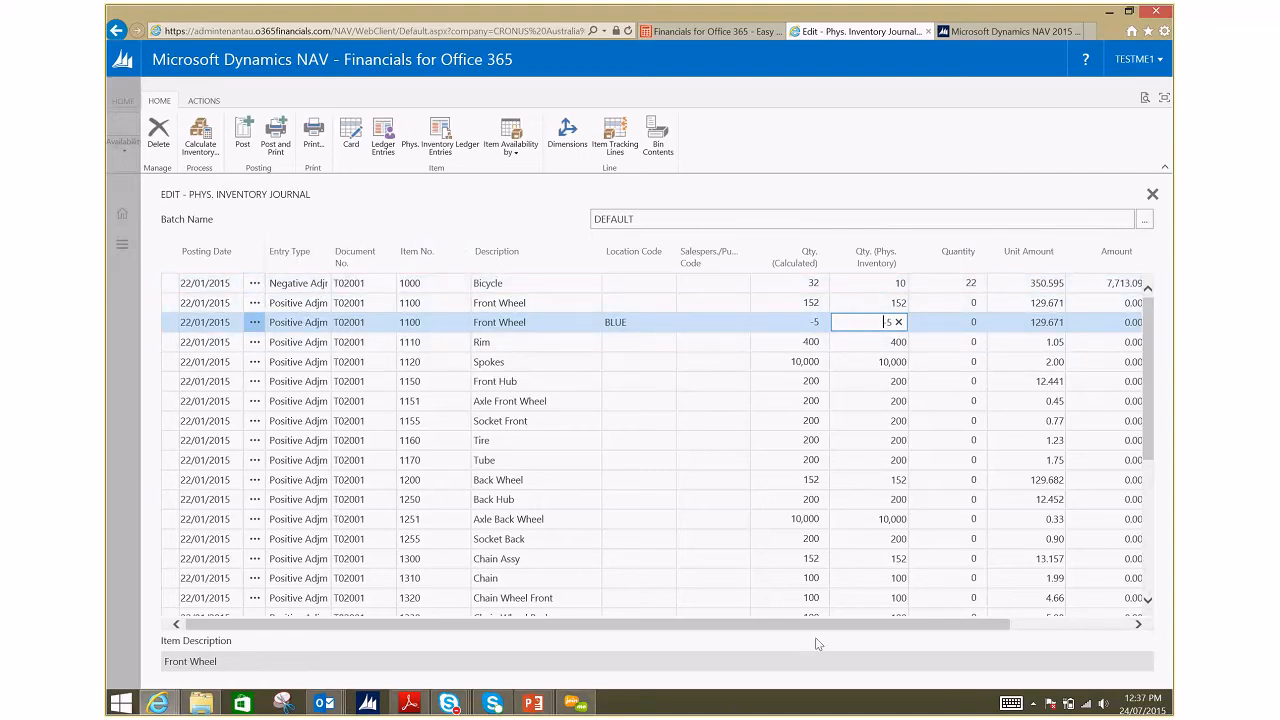
pyautogui.scroll(-1, 769, 507)
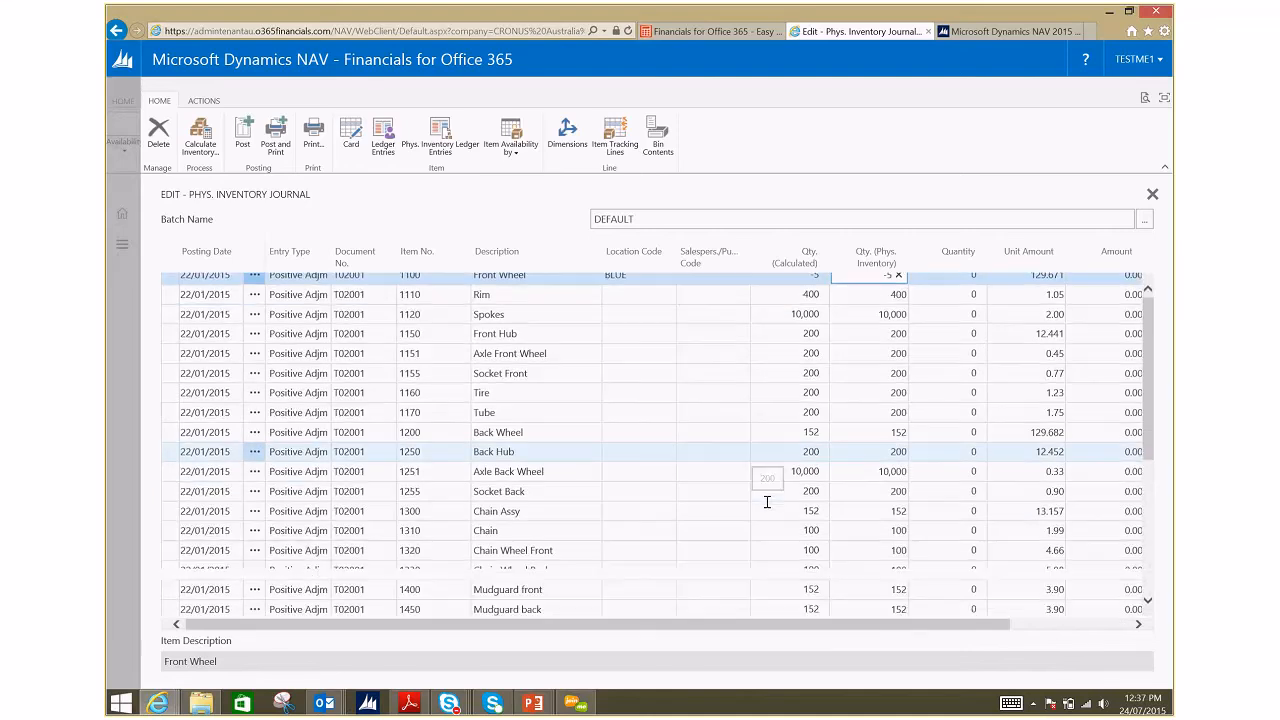
# - Export the Phys. Inventory List for the DEFAULT batch as a PDF document, review it in Adobe Reader and return to the journal
pyautogui.scroll(-4, 767, 502)
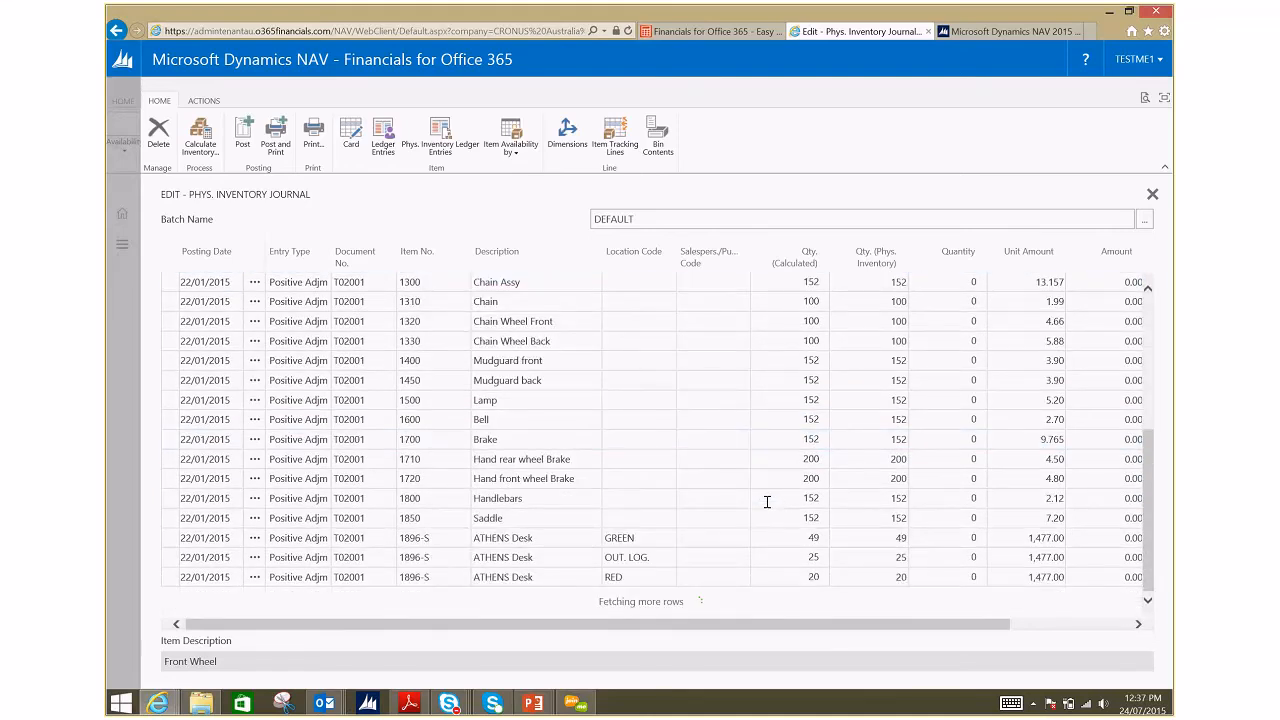
pyautogui.scroll(-4, 767, 501)
pyautogui.scroll(-2, 767, 502)
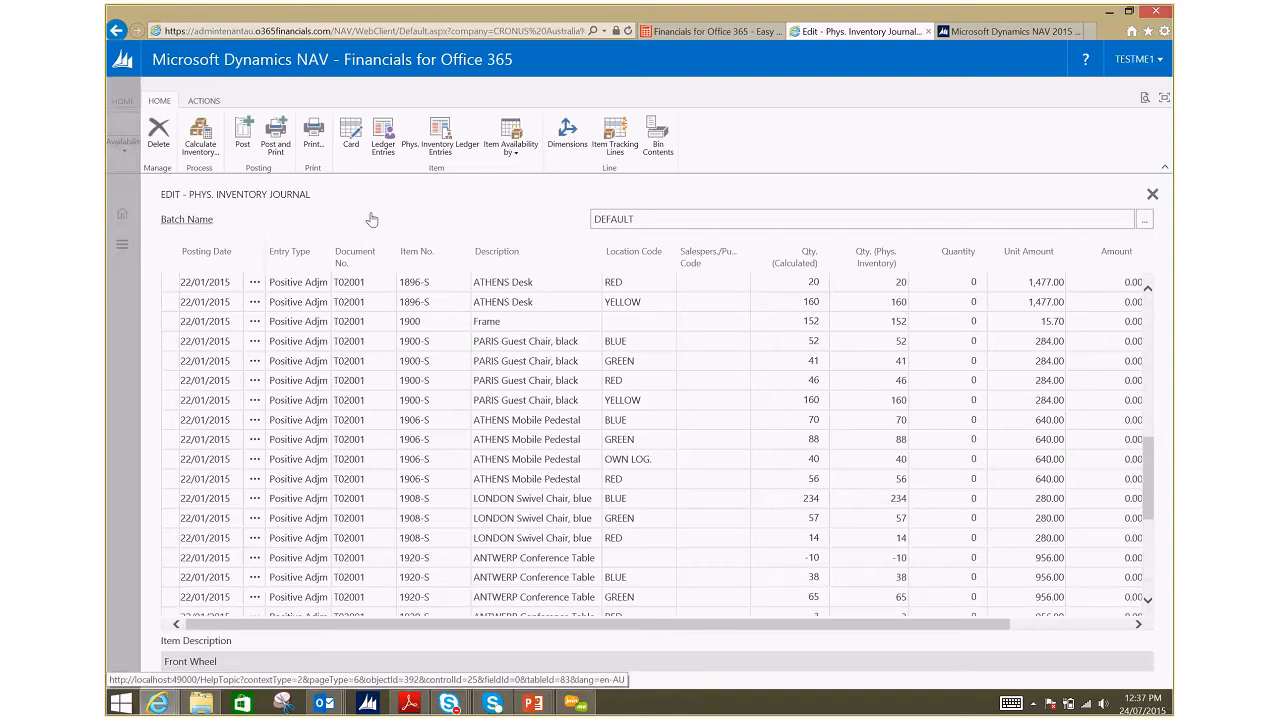
pyautogui.click(316, 149)
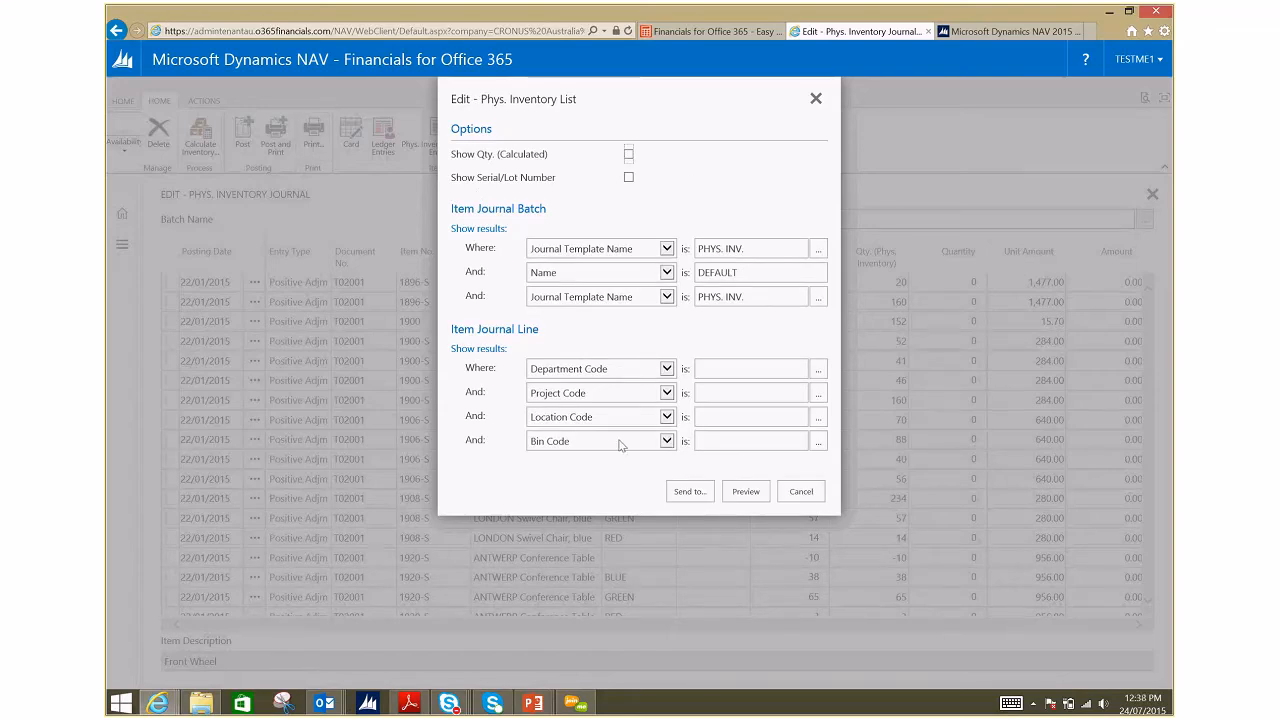
pyautogui.click(698, 494)
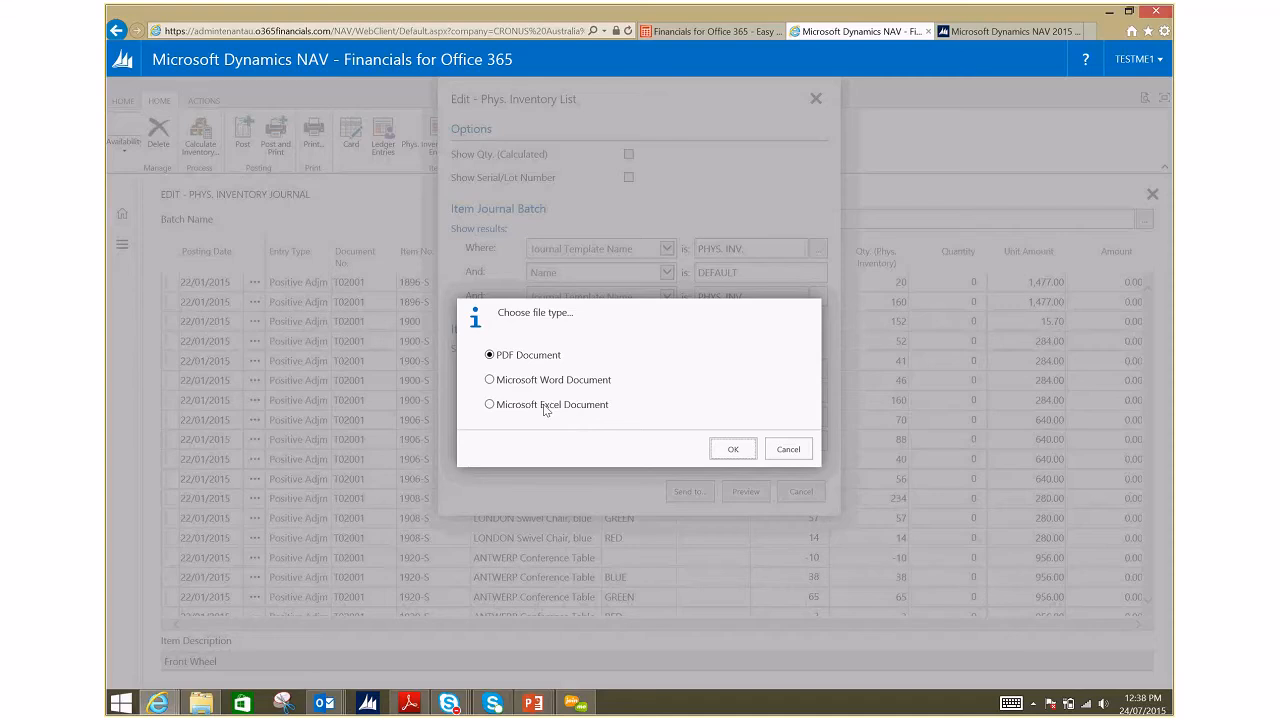
pyautogui.click(731, 451)
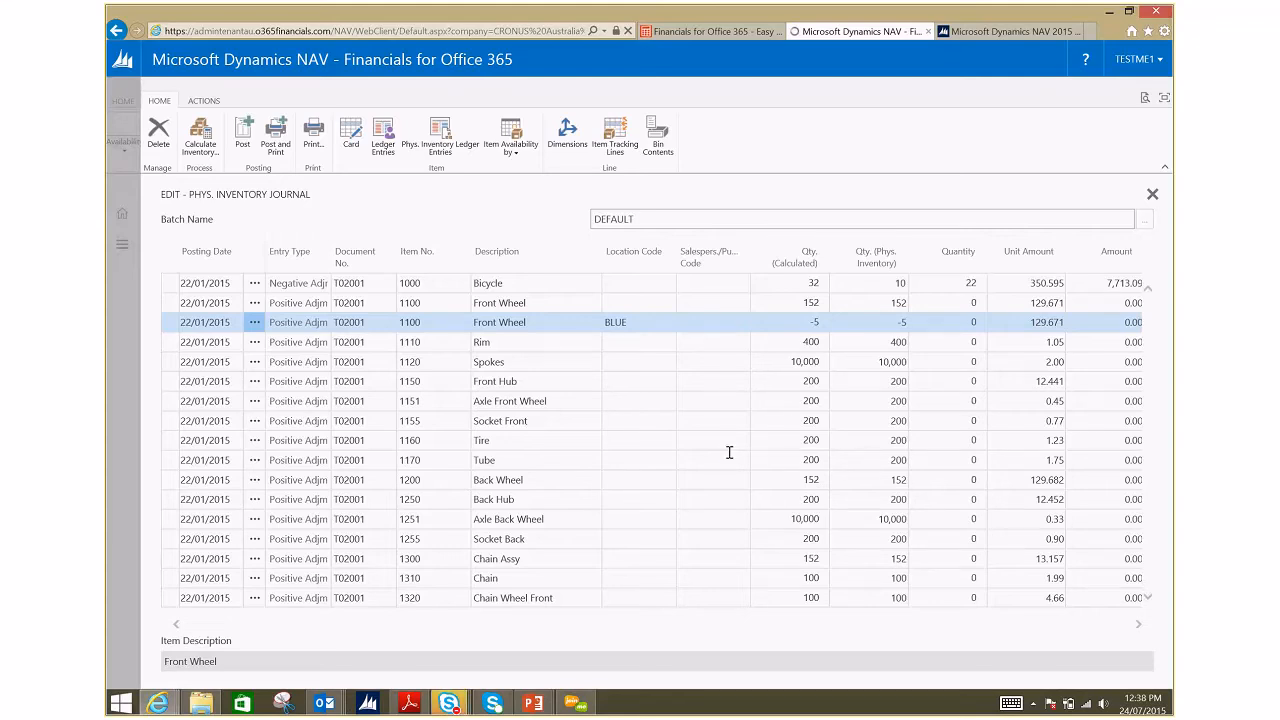
pyautogui.moveTo(413, 706)
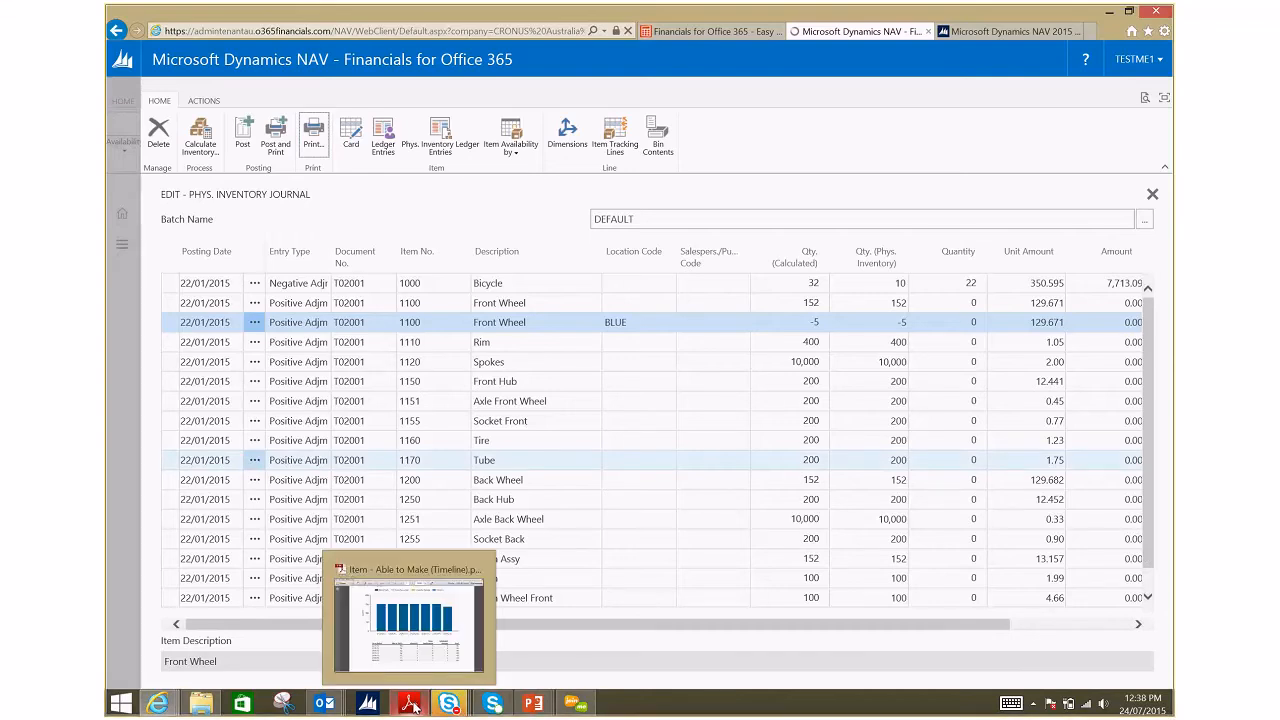
pyautogui.click(840, 672)
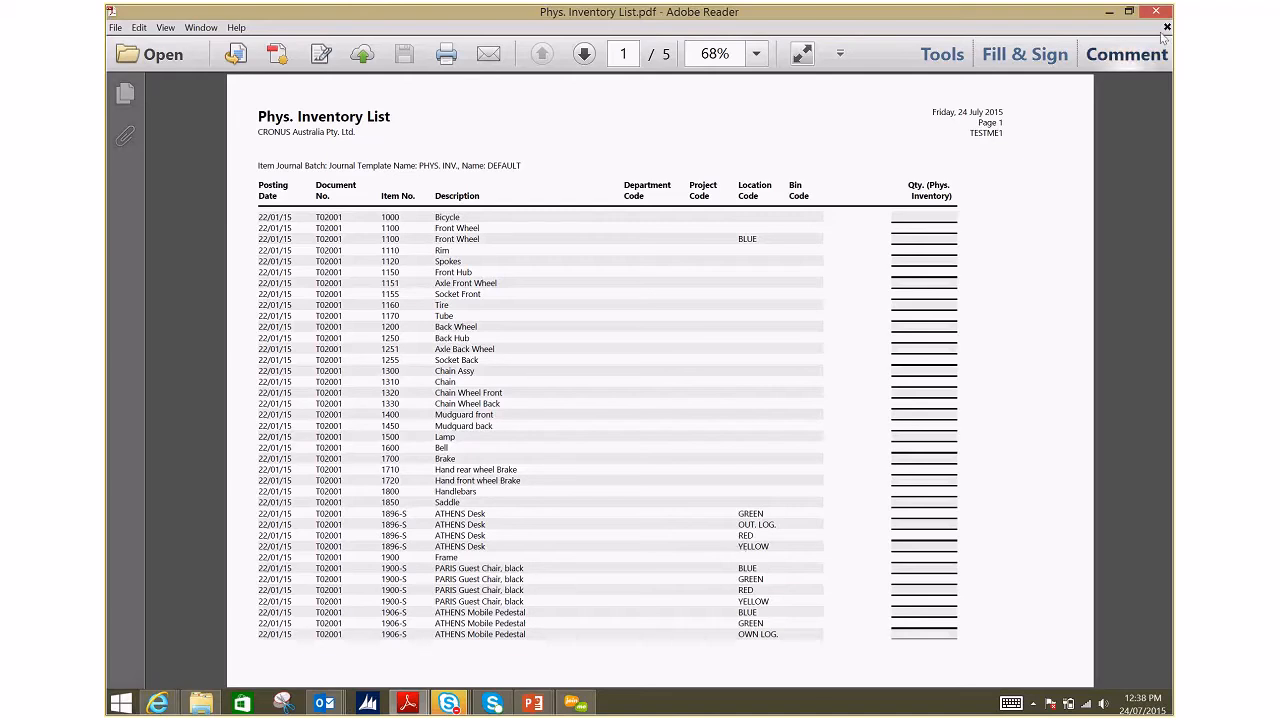
pyautogui.click(1115, 12)
pyautogui.click(1115, 12)
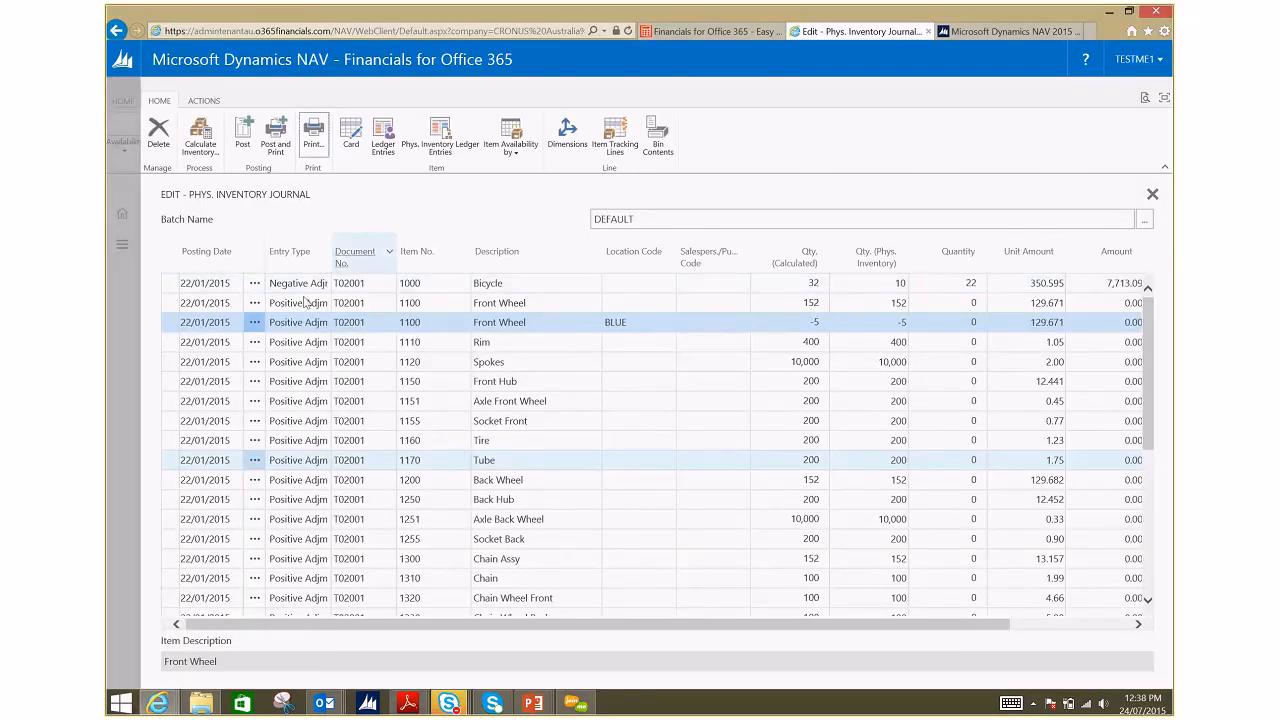
# - Open the item card for the ATHENS Desk line at location GREEN in the physical inventory journal
pyautogui.scroll(-3, 375, 413)
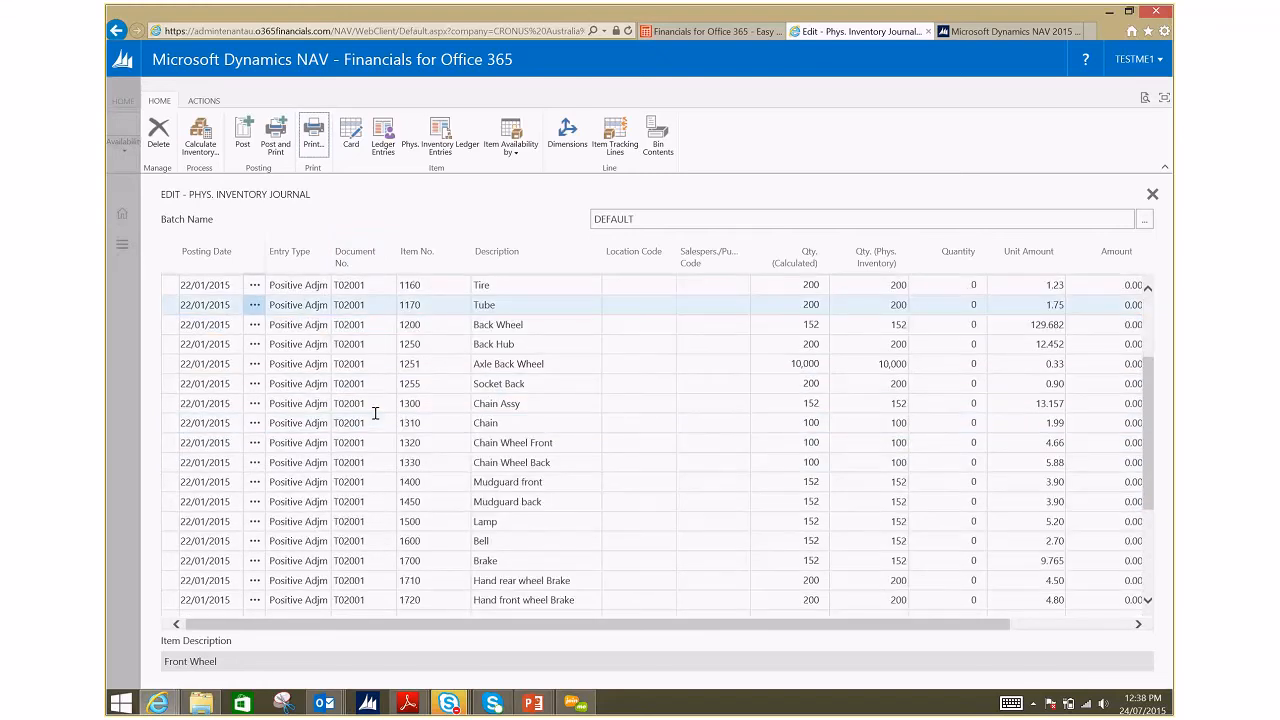
pyautogui.scroll(-1, 450, 450)
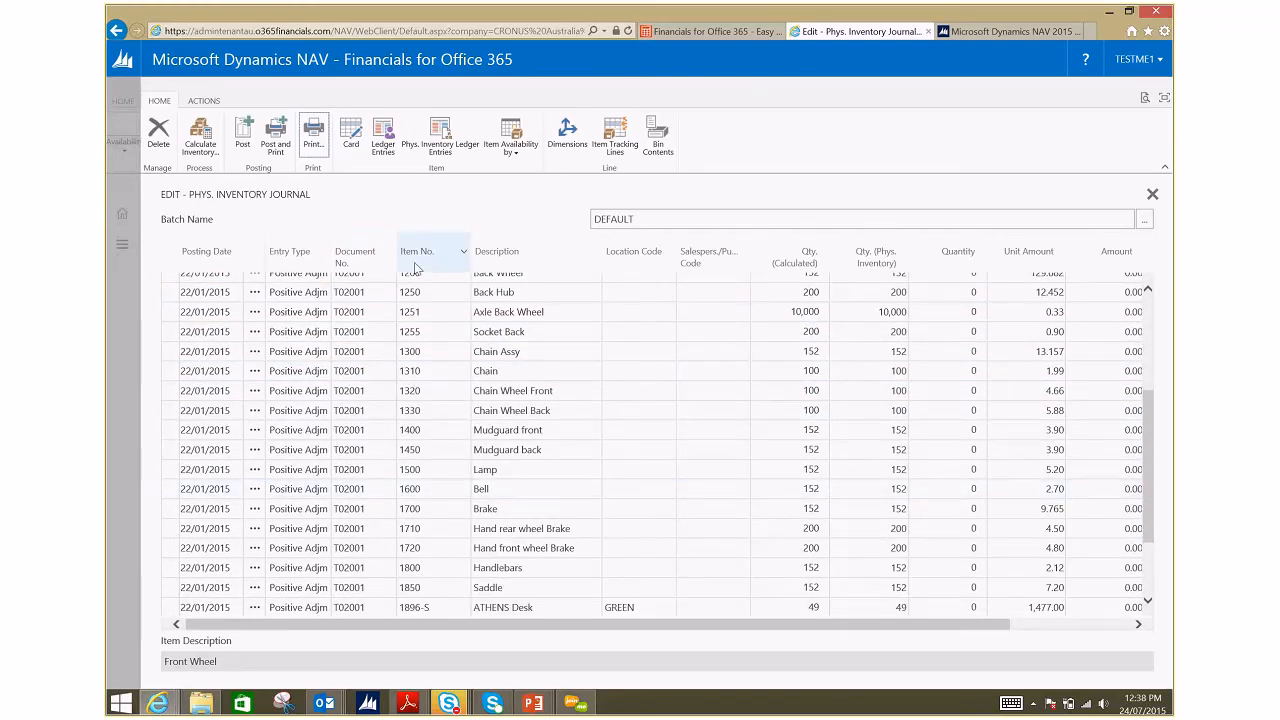
pyautogui.scroll(-3, 481, 527)
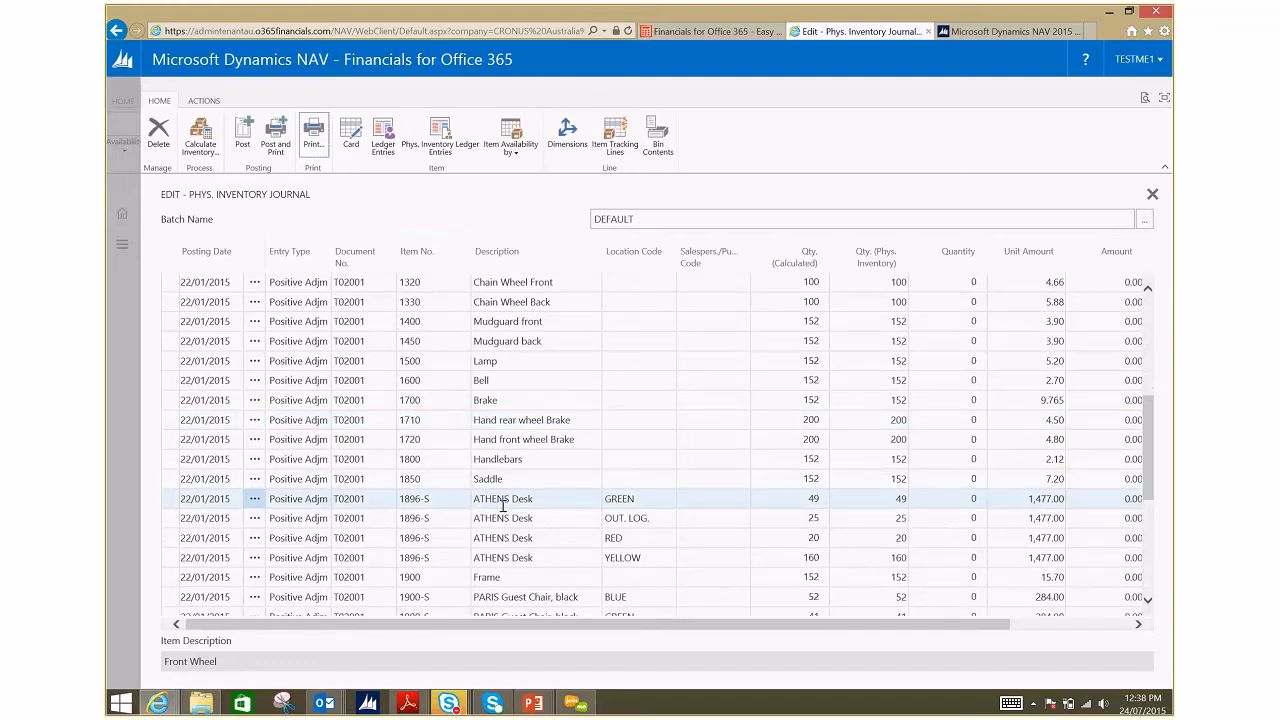
pyautogui.click(503, 498)
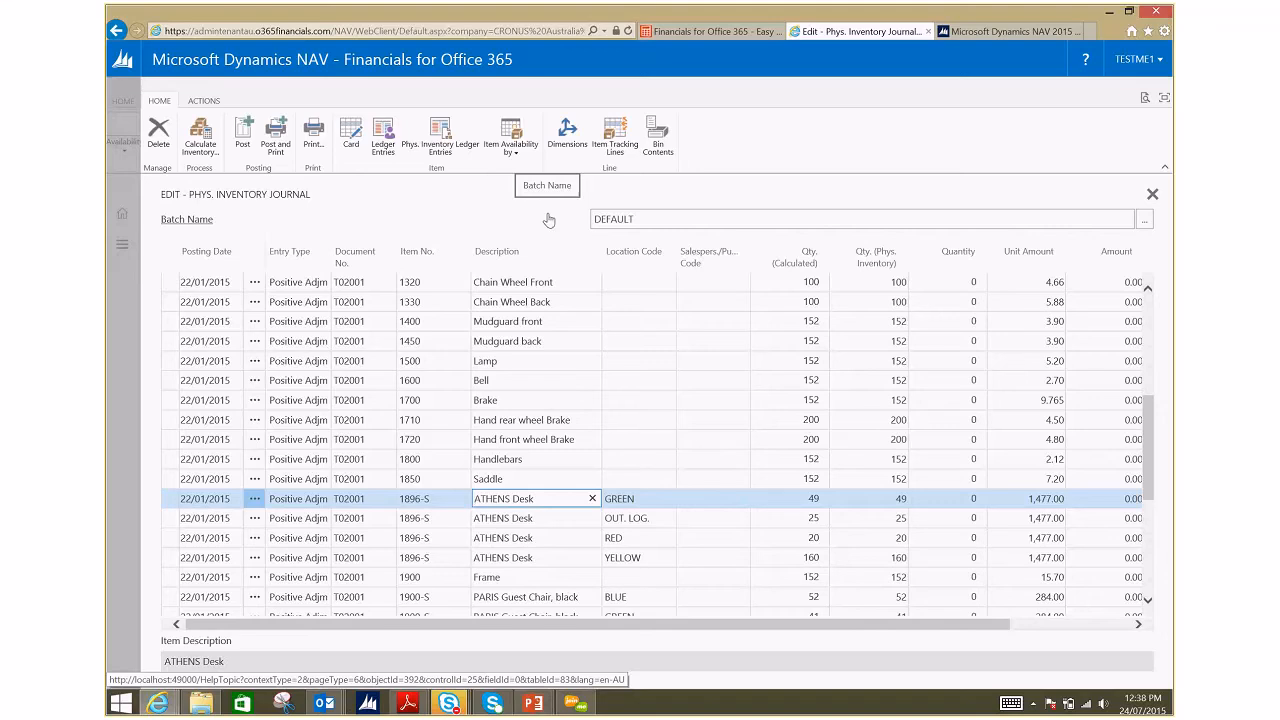
pyautogui.click(352, 136)
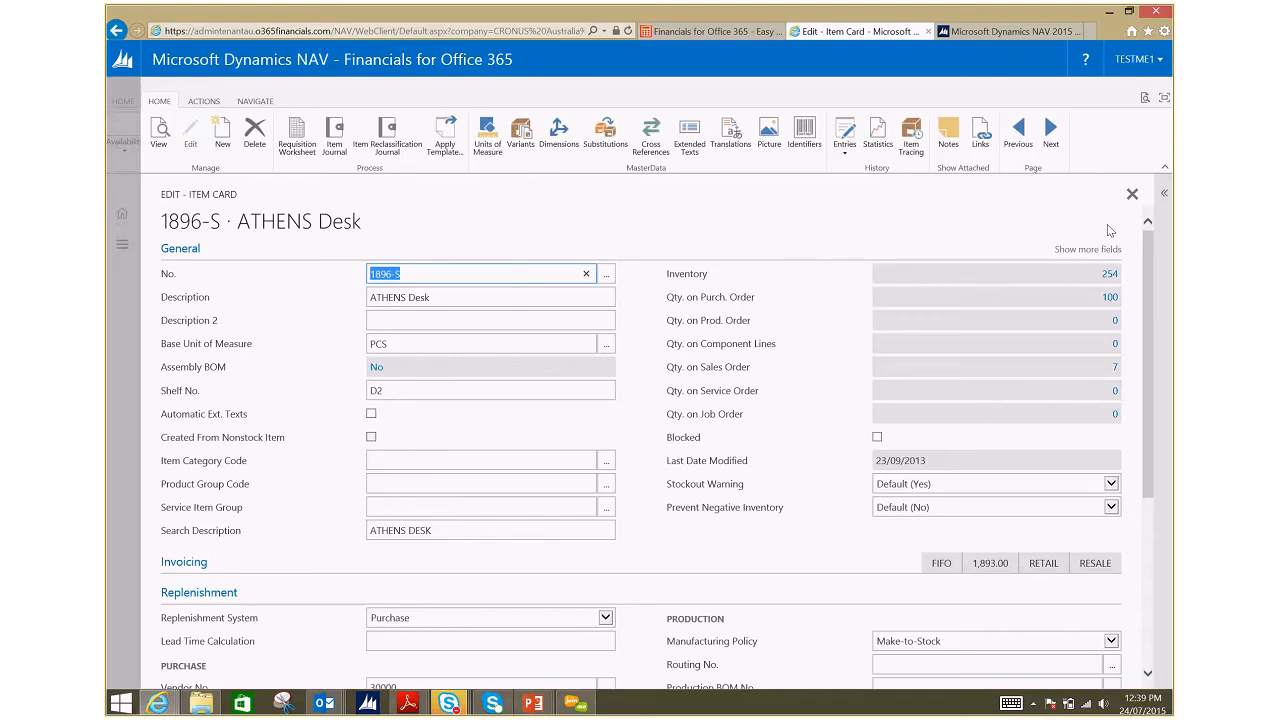
# - Close the ATHENS Desk card, the physical inventory journal and the Bicycle card to return to the Items list
pyautogui.click(125, 272)
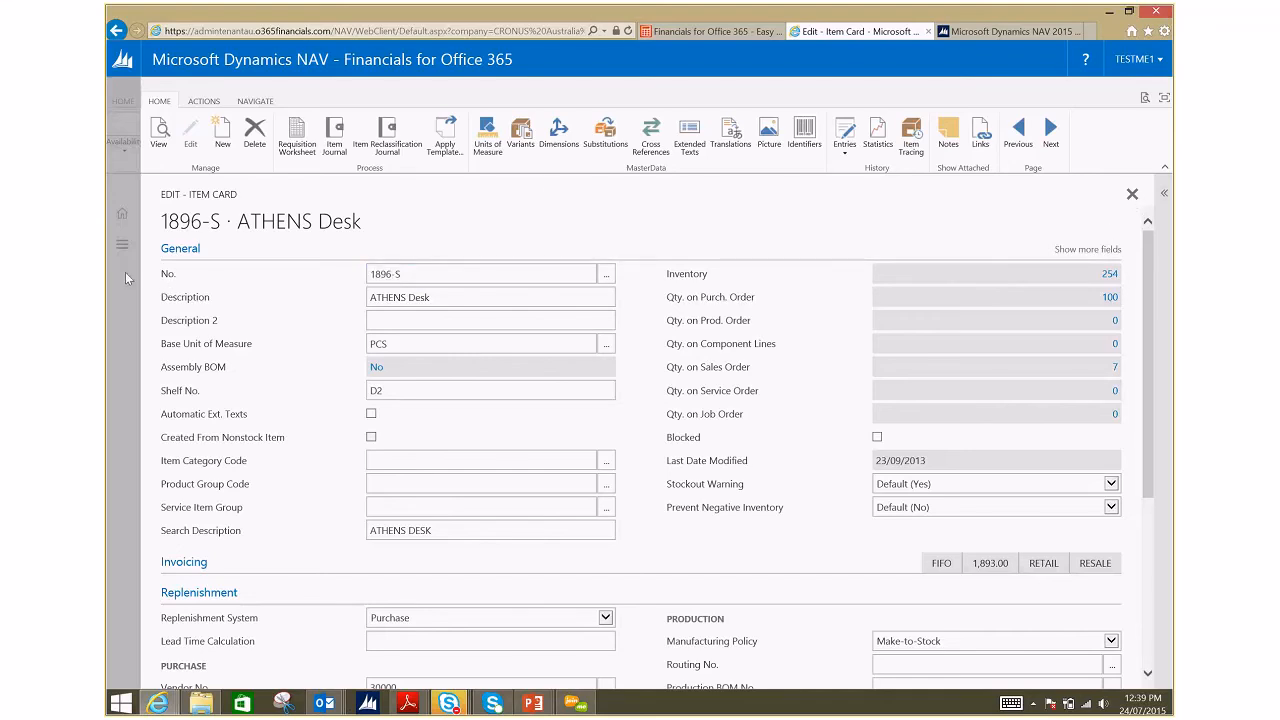
pyautogui.press('Escape')
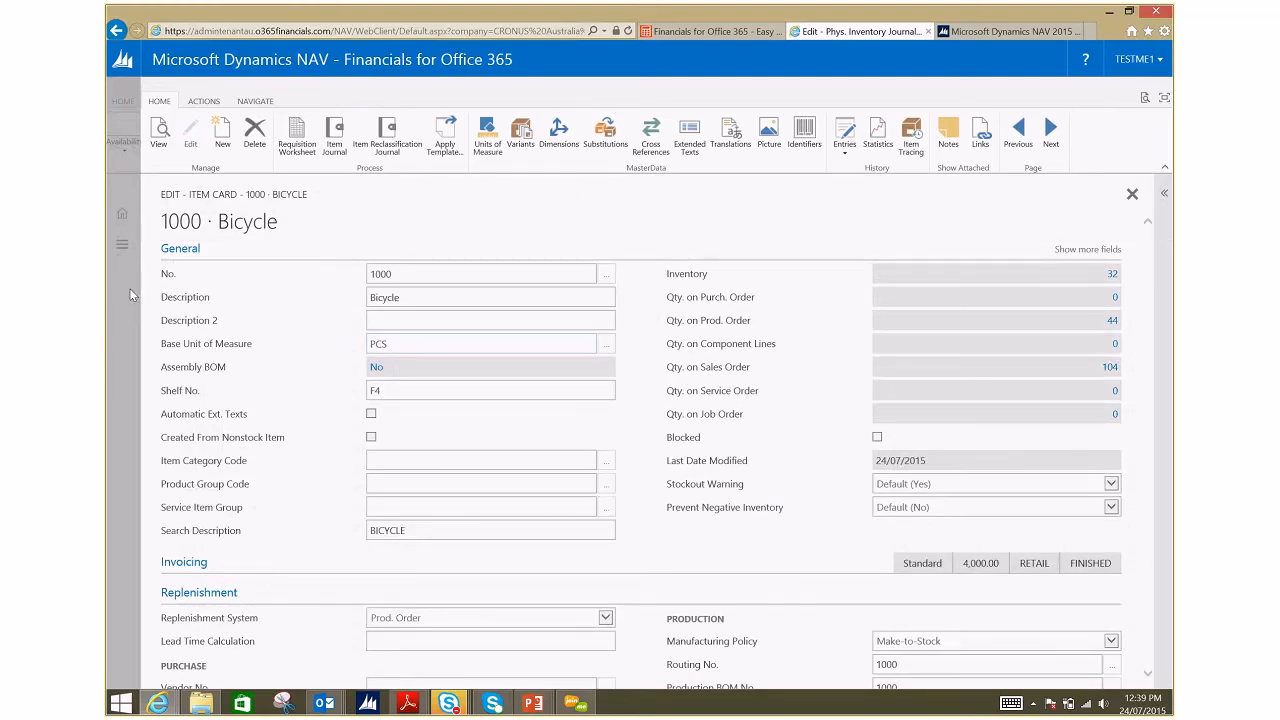
pyautogui.click(1057, 246)
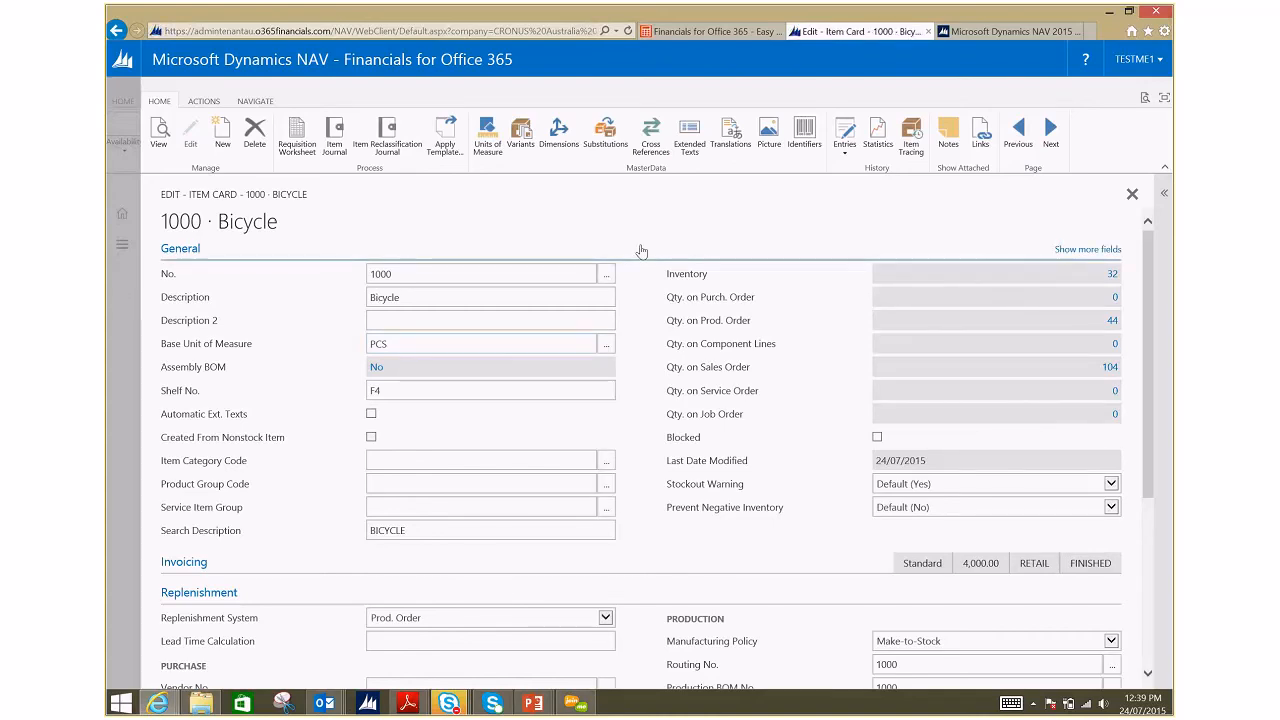
pyautogui.press('Escape')
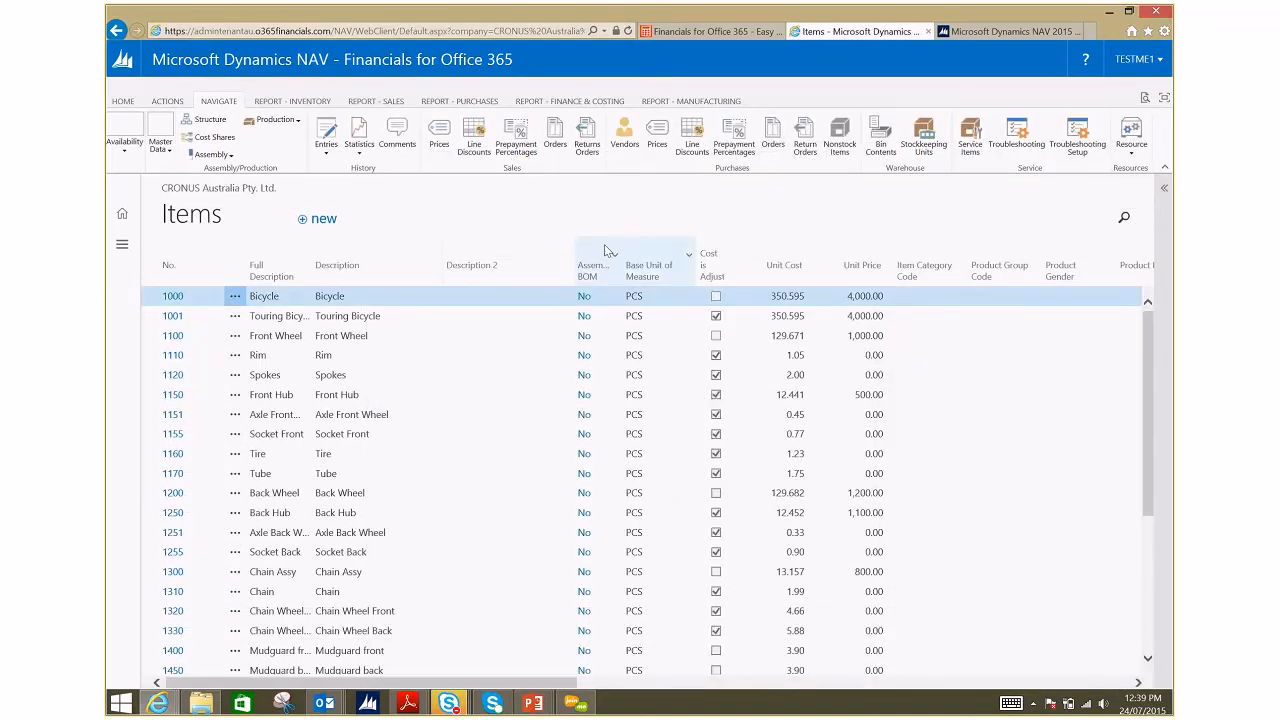
# - Review the item reports available for inventory, sales, purchases, finance and costing, and manufacturing
pyautogui.click(312, 101)
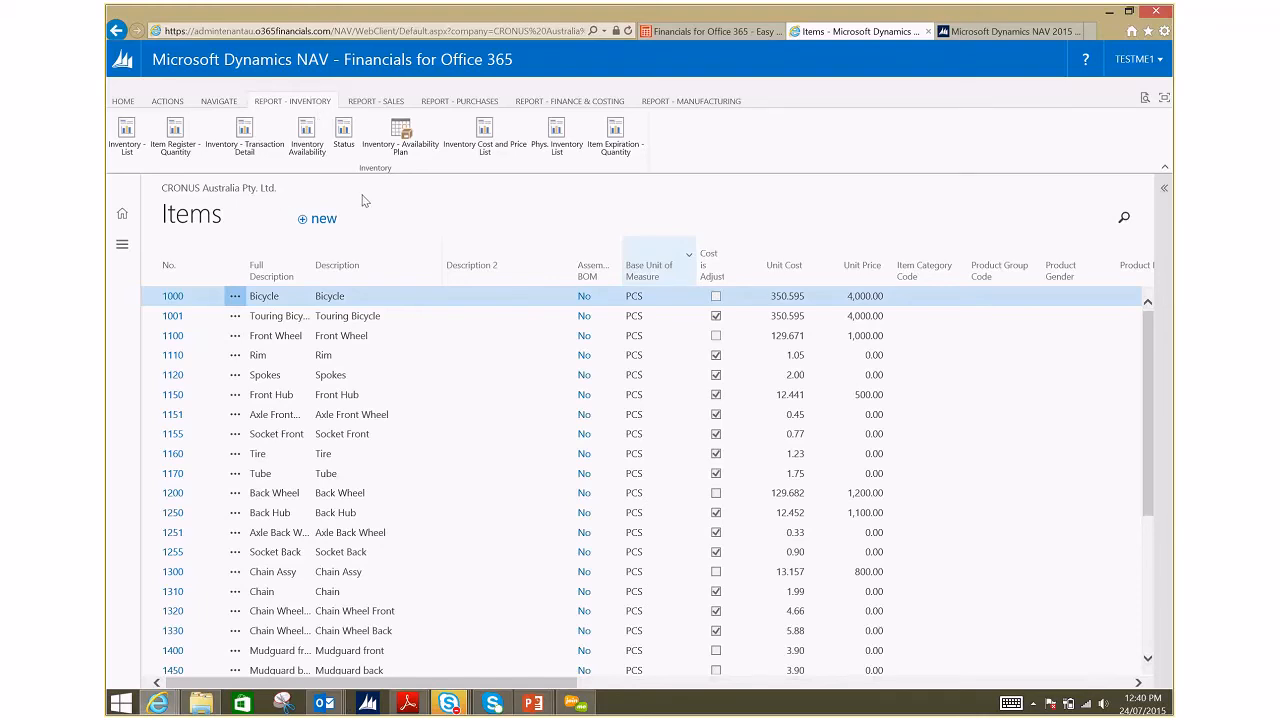
pyautogui.click(380, 106)
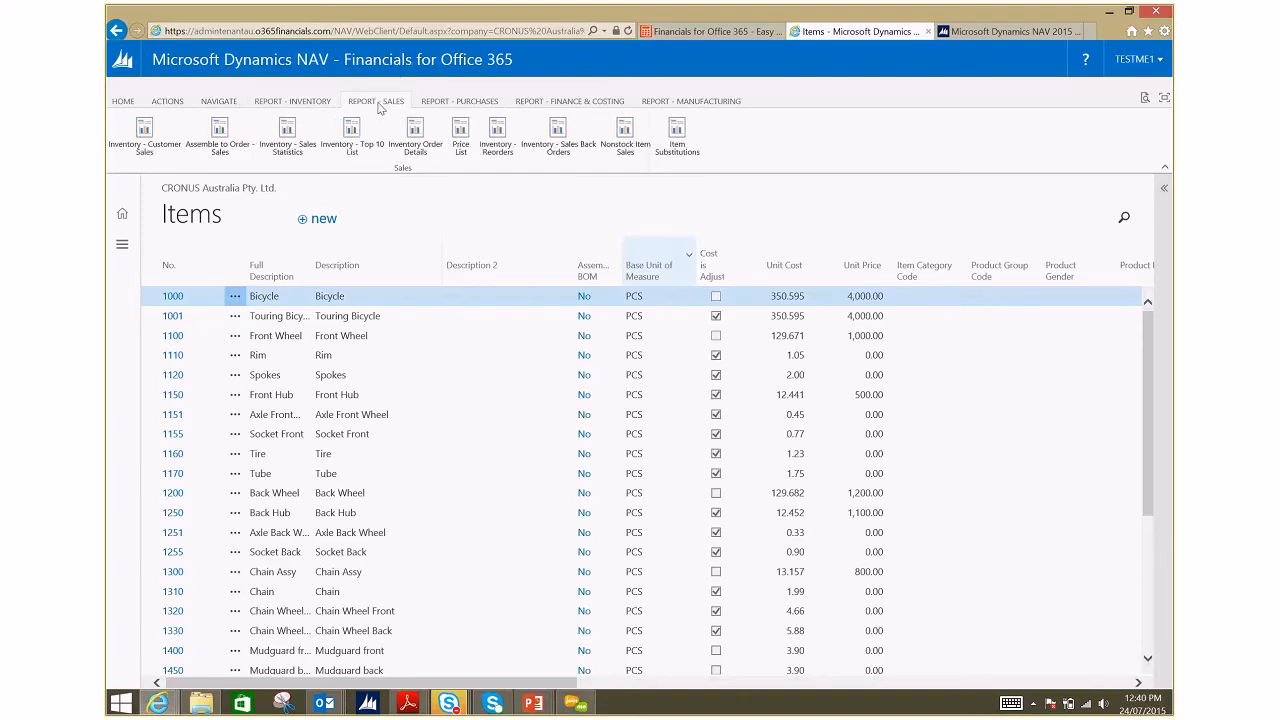
pyautogui.click(455, 103)
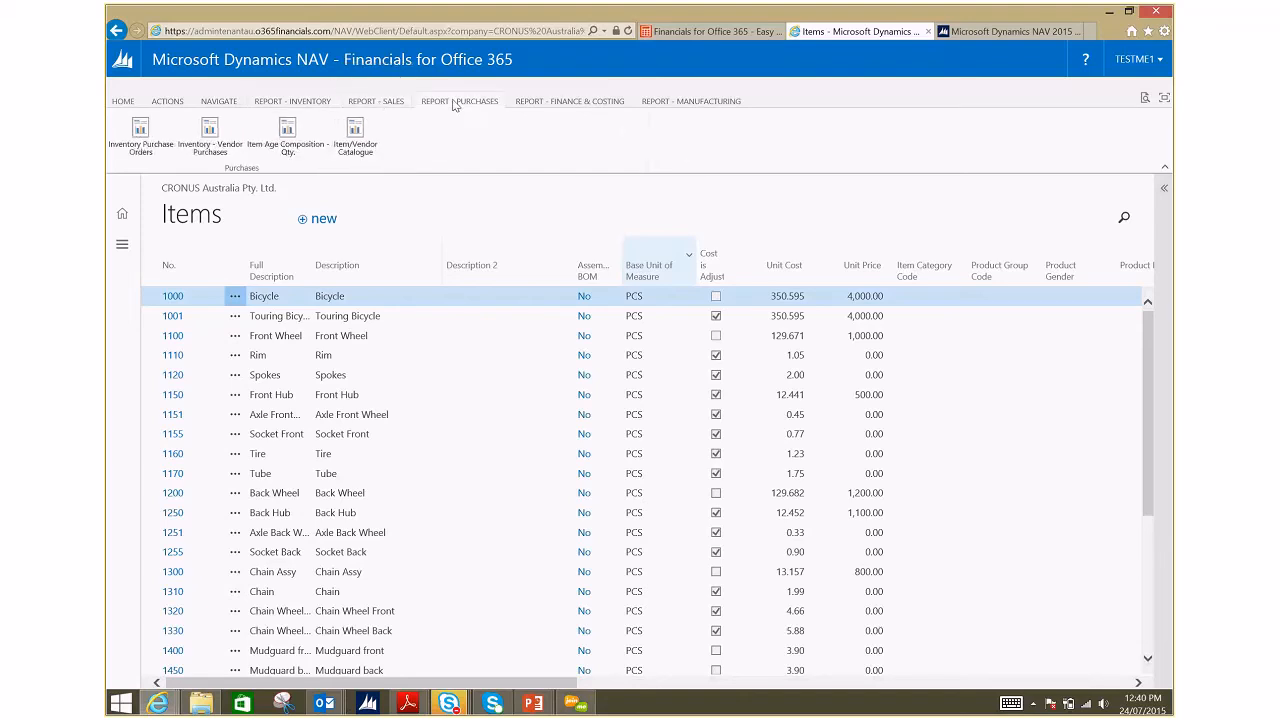
pyautogui.click(597, 103)
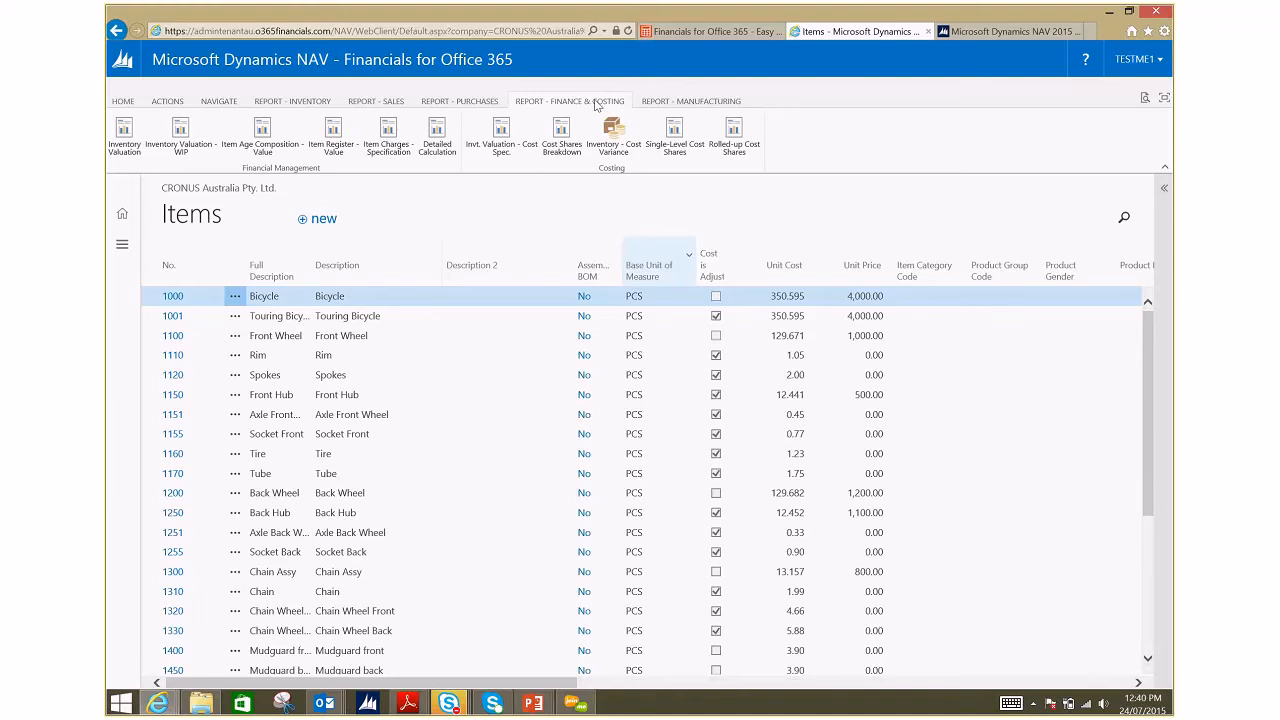
pyautogui.click(697, 103)
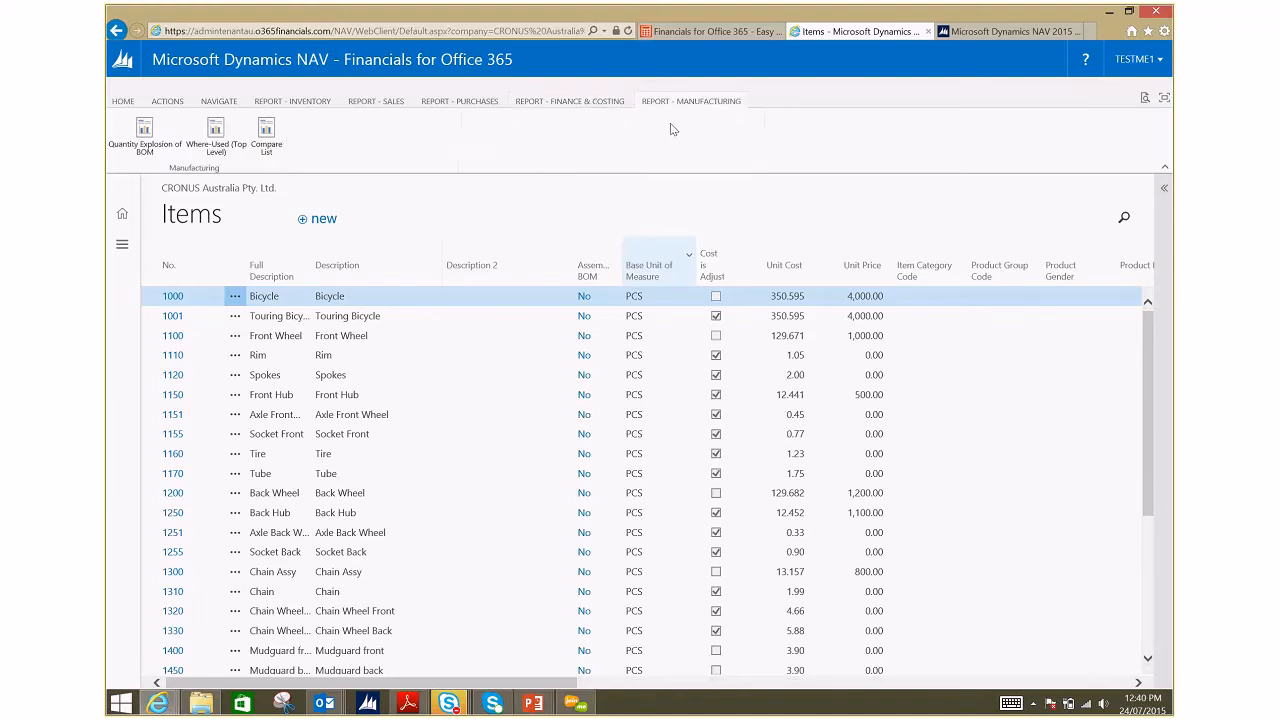
# - Expand the item details and navigation areas beside the Items list, and review the available item actions
pyautogui.click(1164, 188)
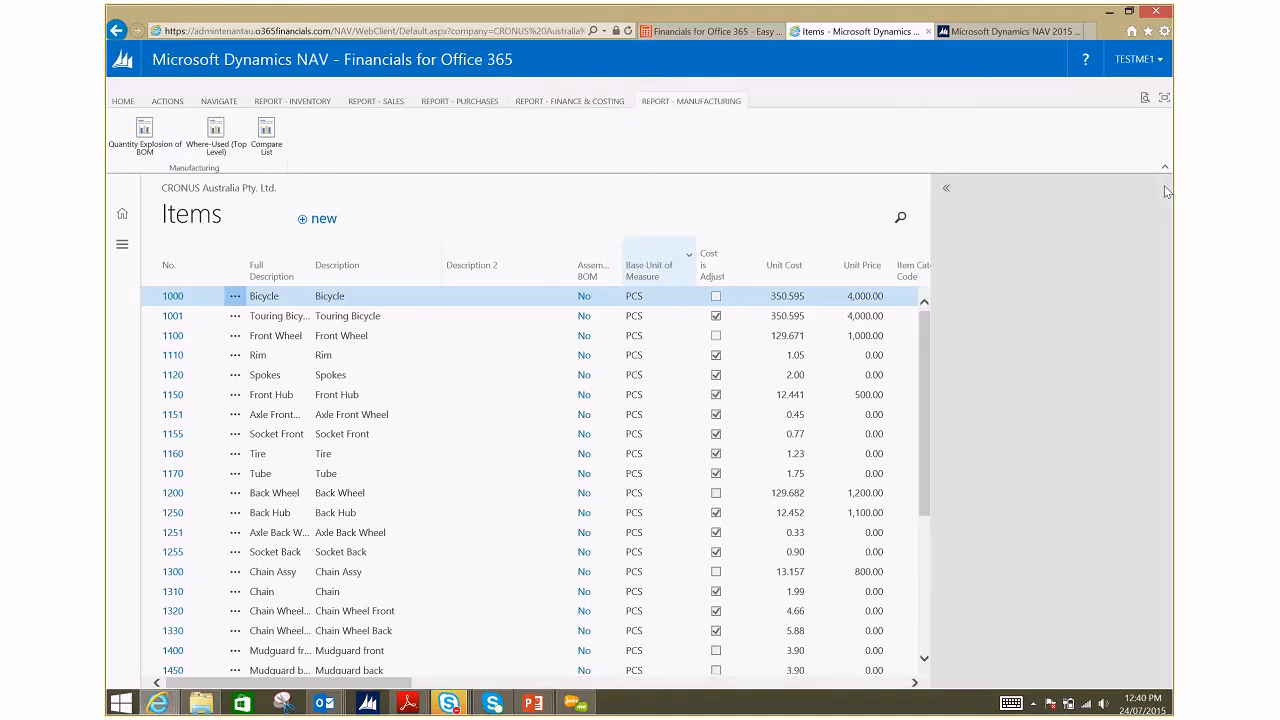
pyautogui.click(127, 246)
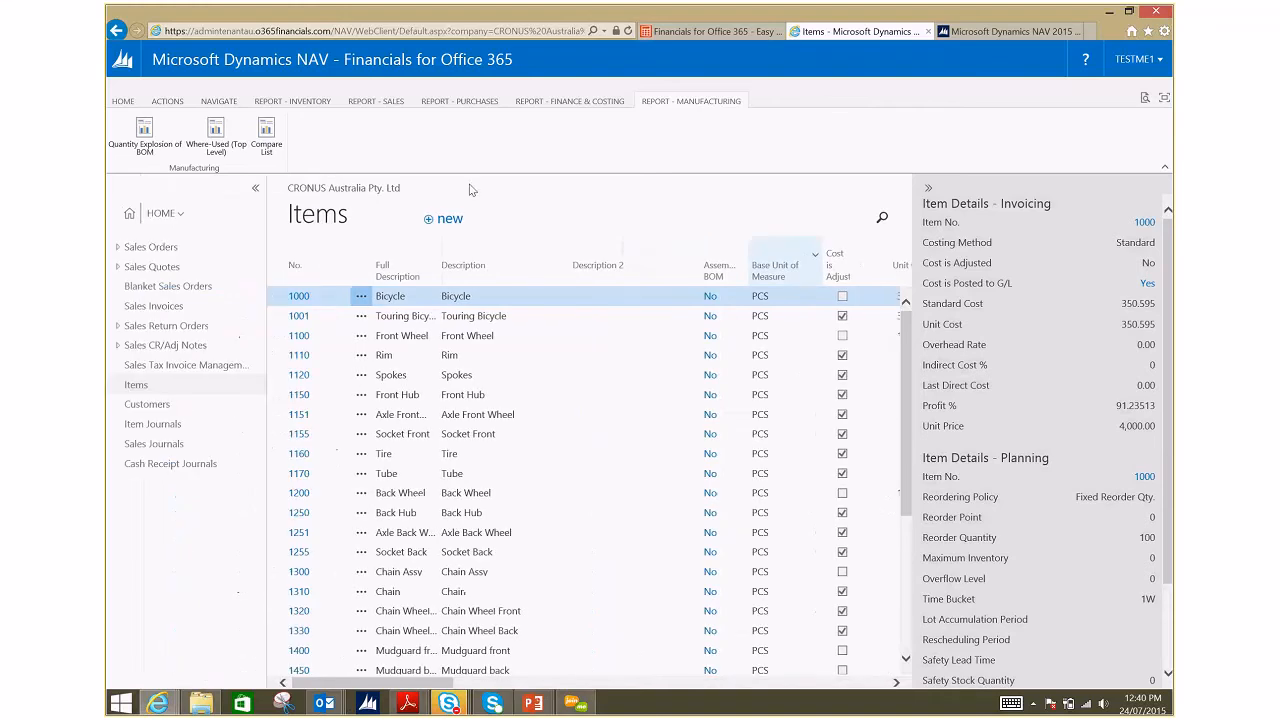
pyautogui.click(166, 102)
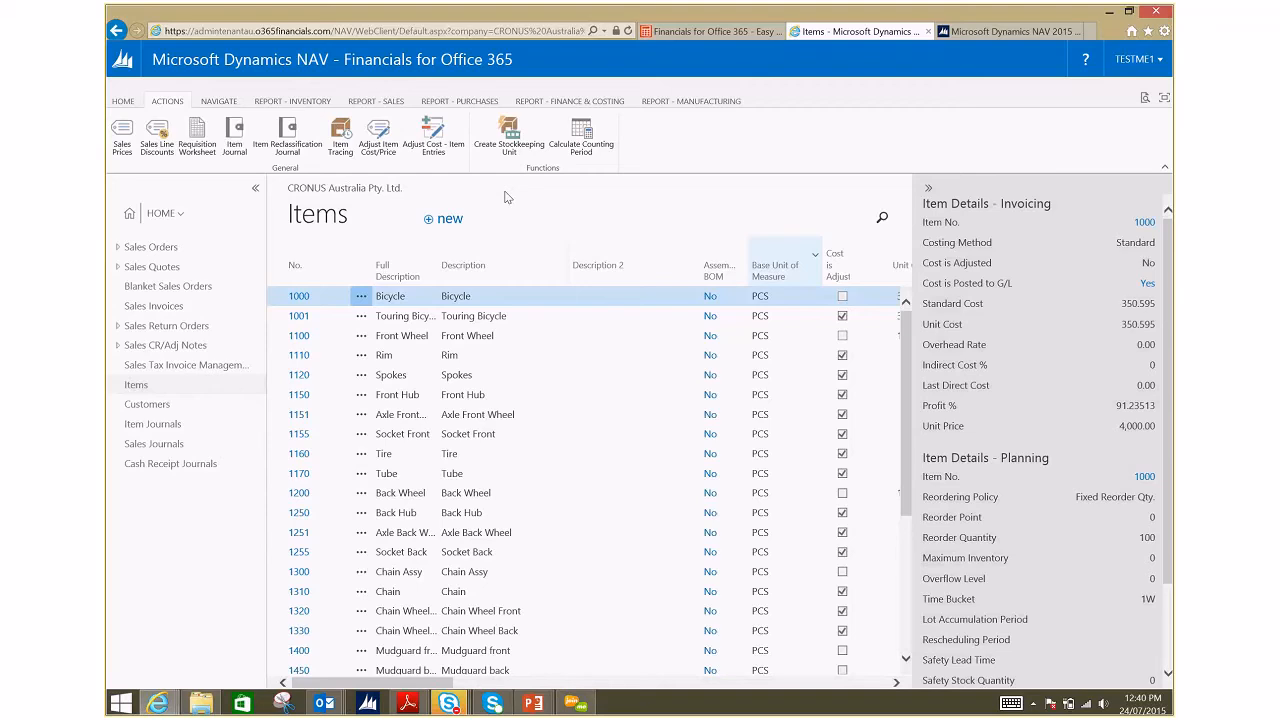
# - Open the DEFAULT item journal and review the Entry Type options on its first line
pyautogui.click(176, 426)
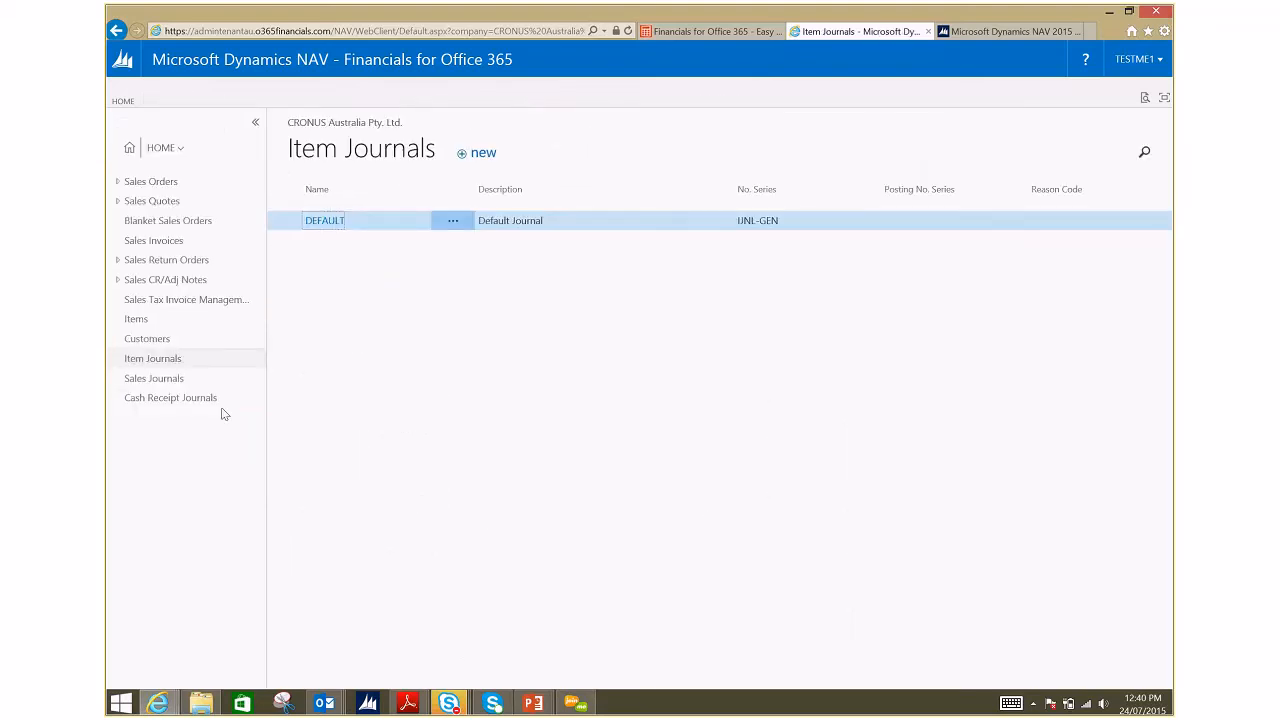
pyautogui.click(315, 213)
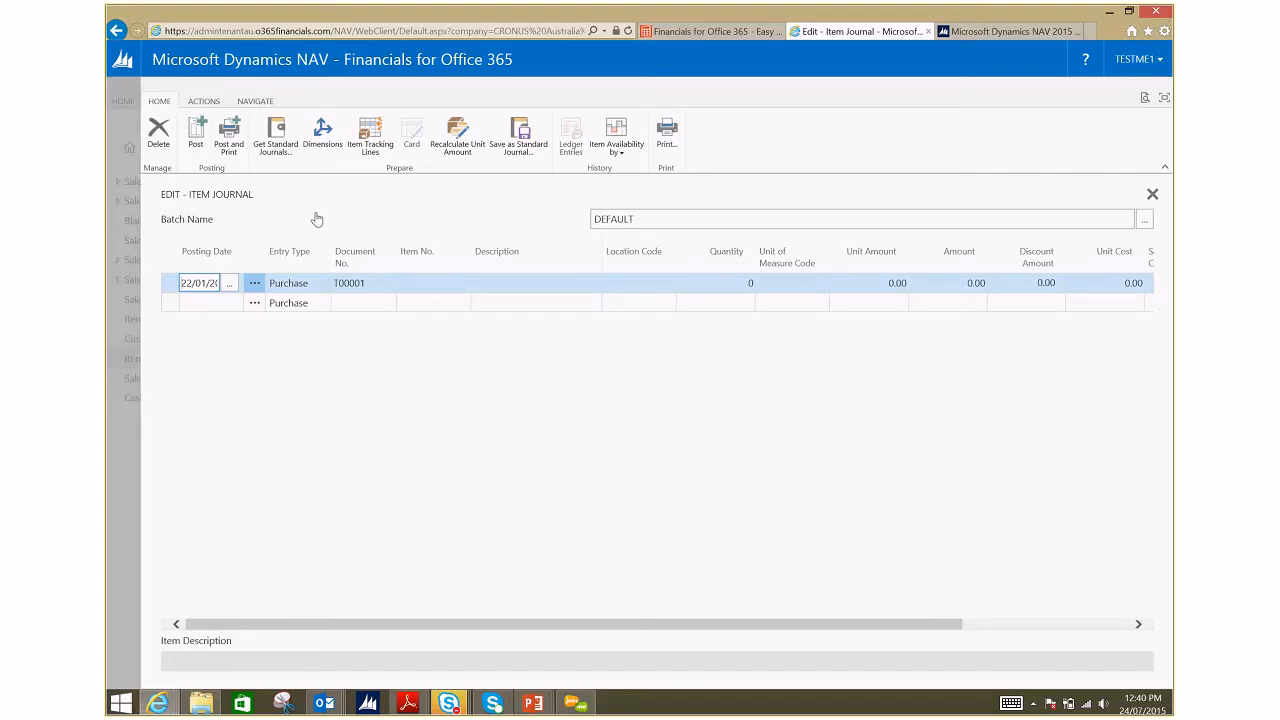
pyautogui.click(321, 286)
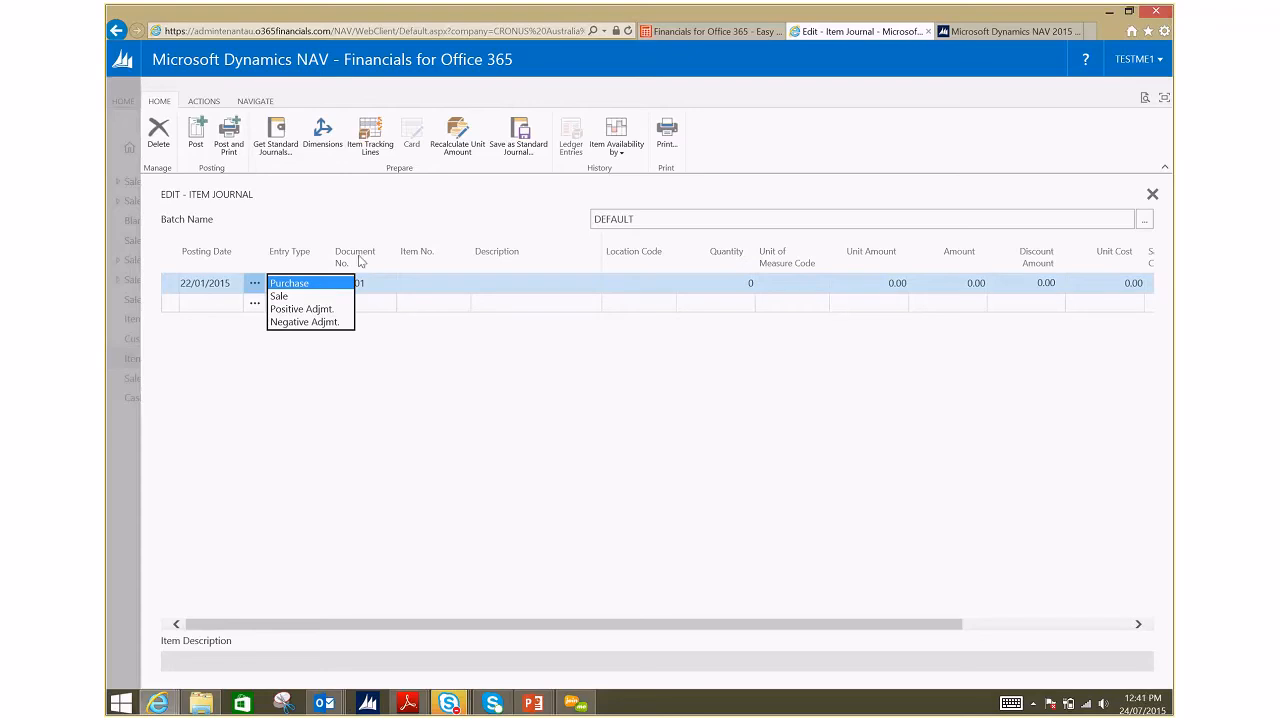
# - View the Batch Name help topic, and return to the item journal and close it
pyautogui.press('F1')
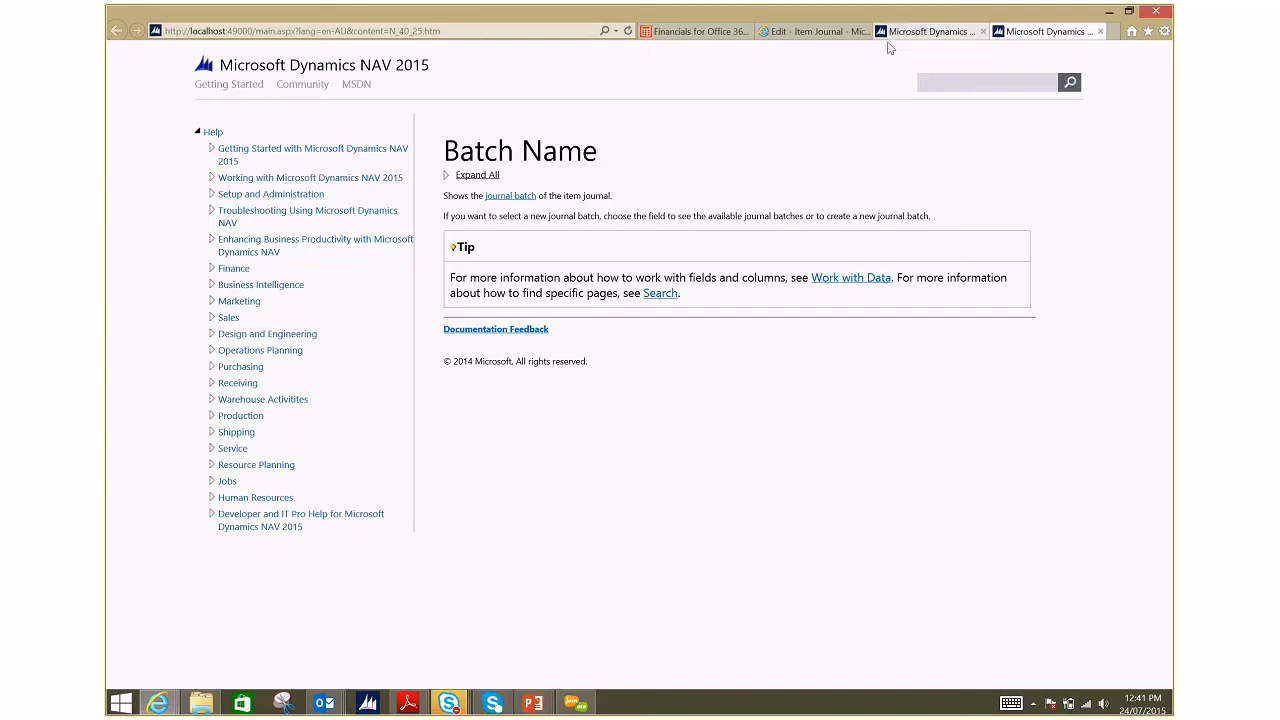
pyautogui.click(818, 34)
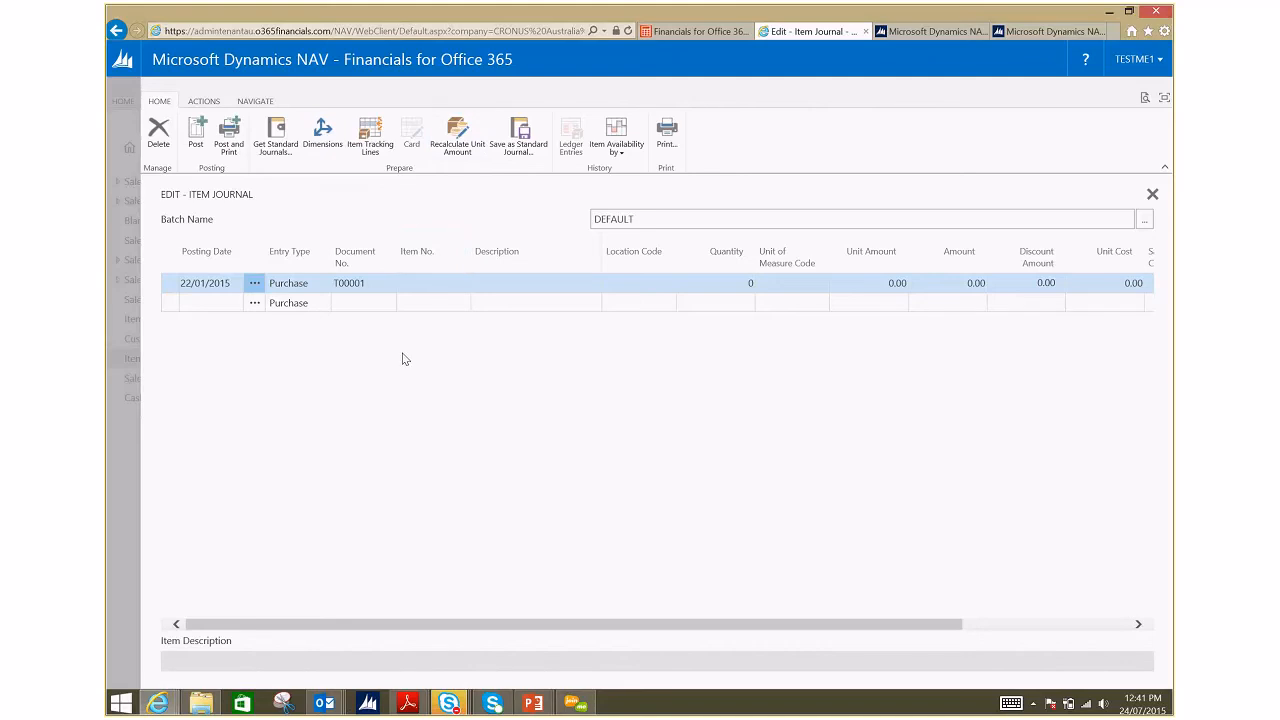
pyautogui.click(114, 430)
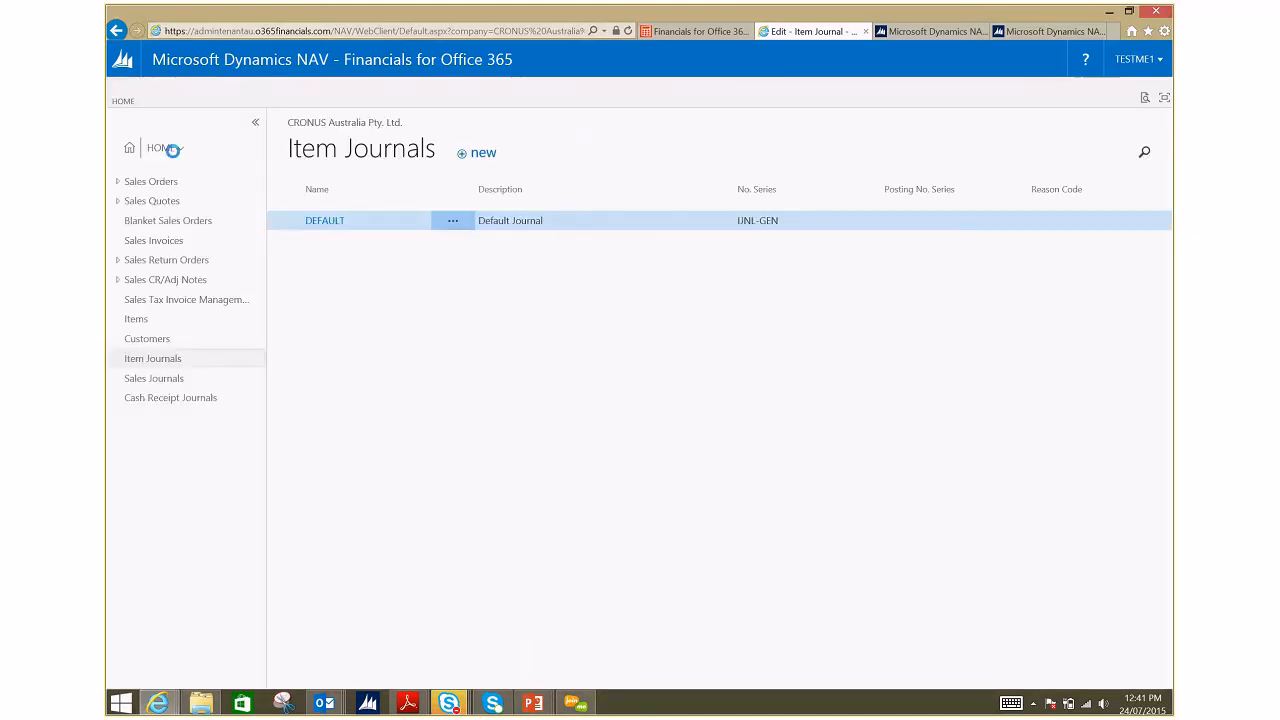
# - Return to the Sales Order Processor home page and switch to the PowerPoint slide show
pyautogui.click(163, 150)
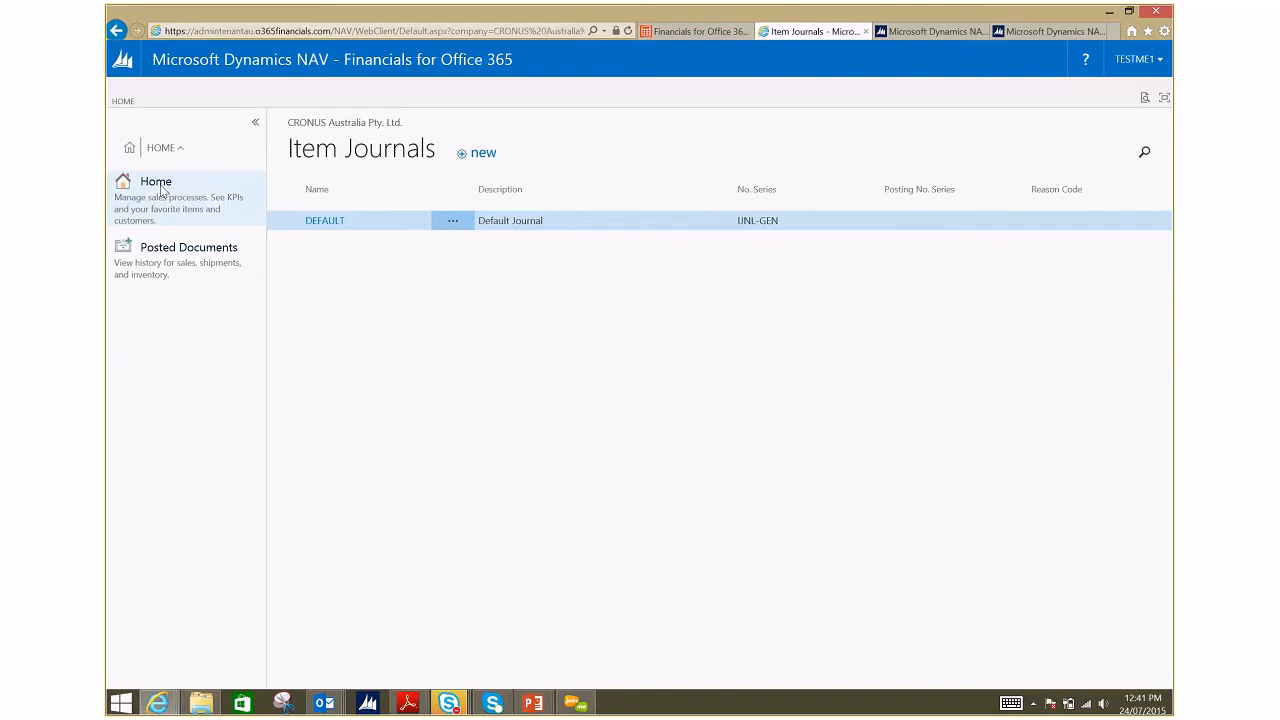
pyautogui.click(162, 190)
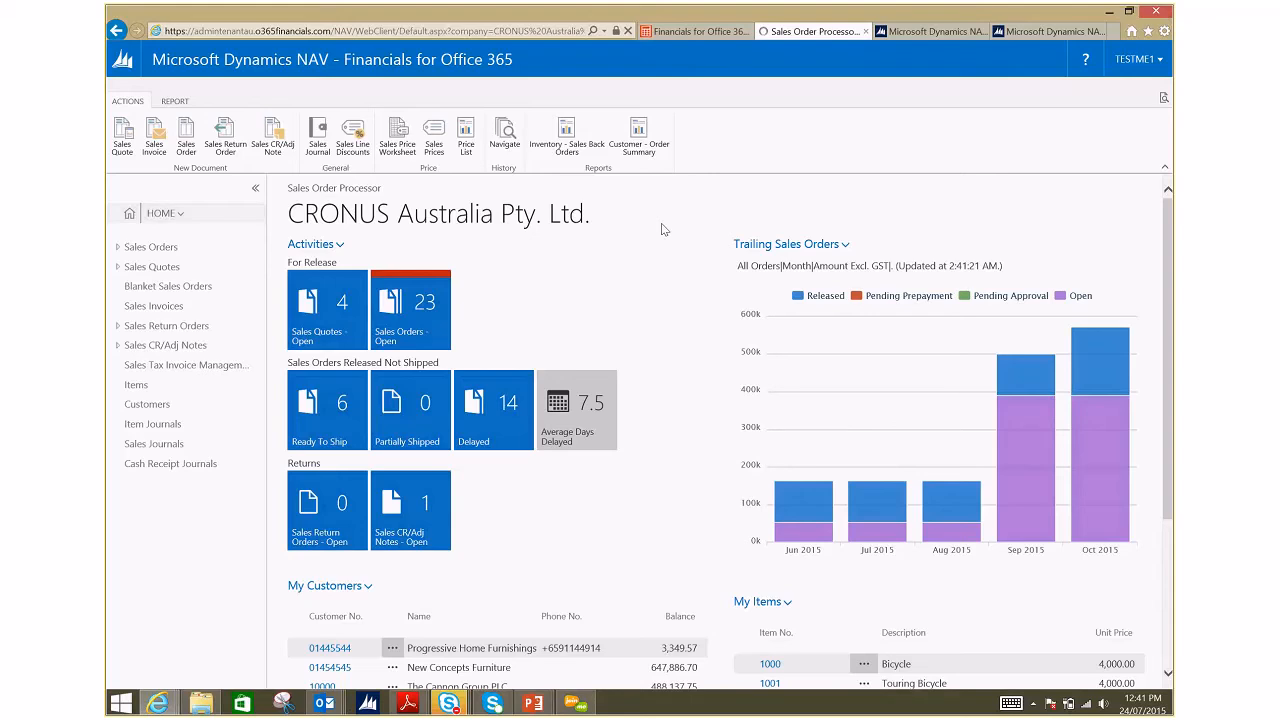
pyautogui.hotkey('alt', 'Tab')
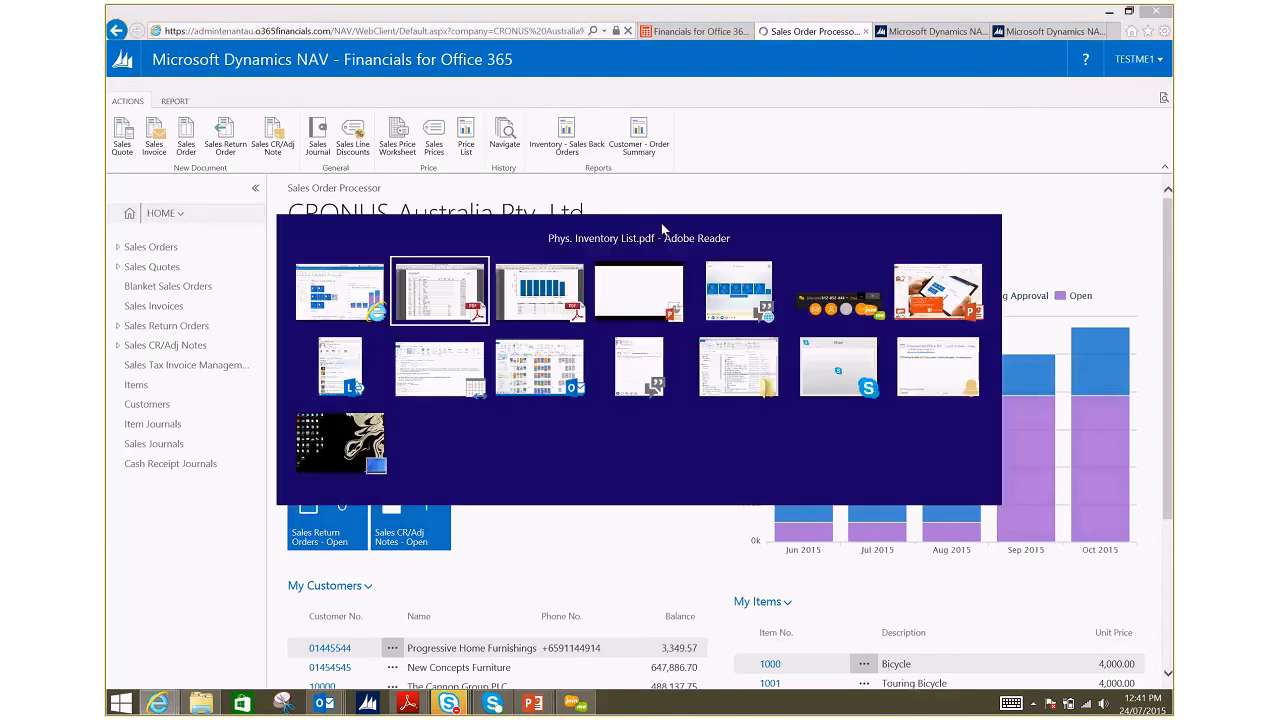
pyautogui.hotkey('alt', 'Tab')
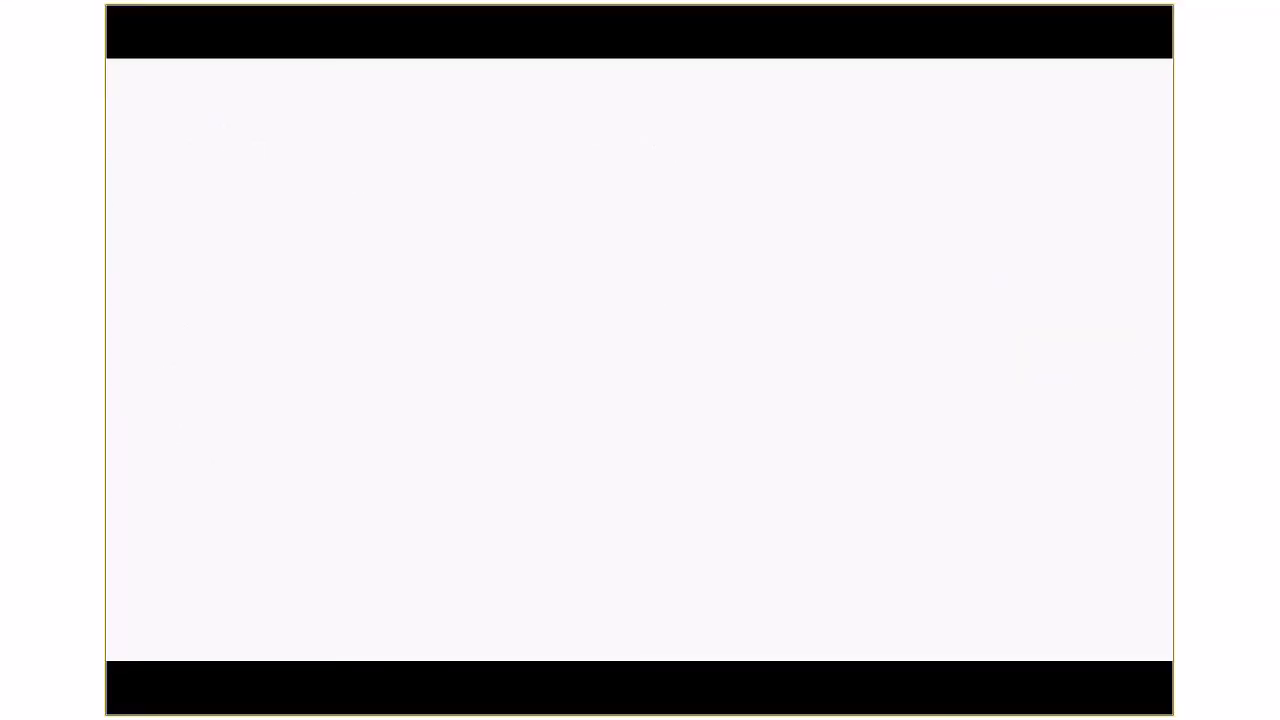
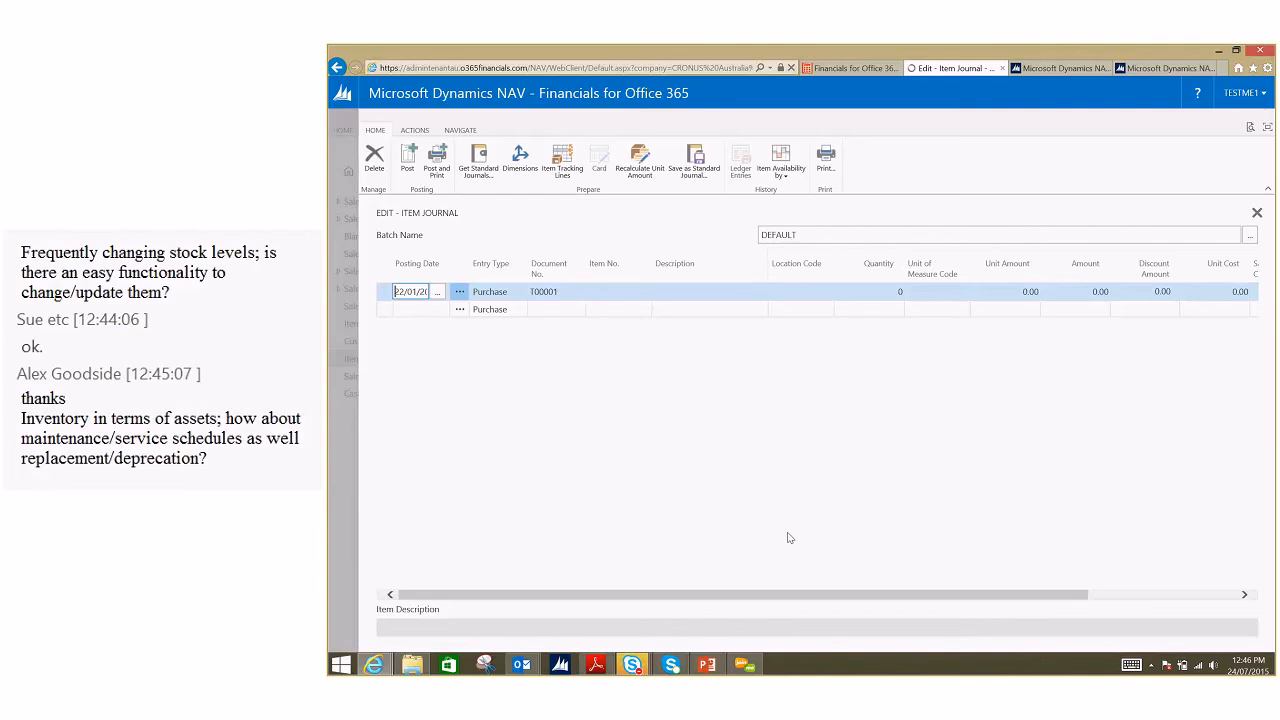
# - Close the item journal, and search the pages and reports for "fixed"
pyautogui.click(340, 471)
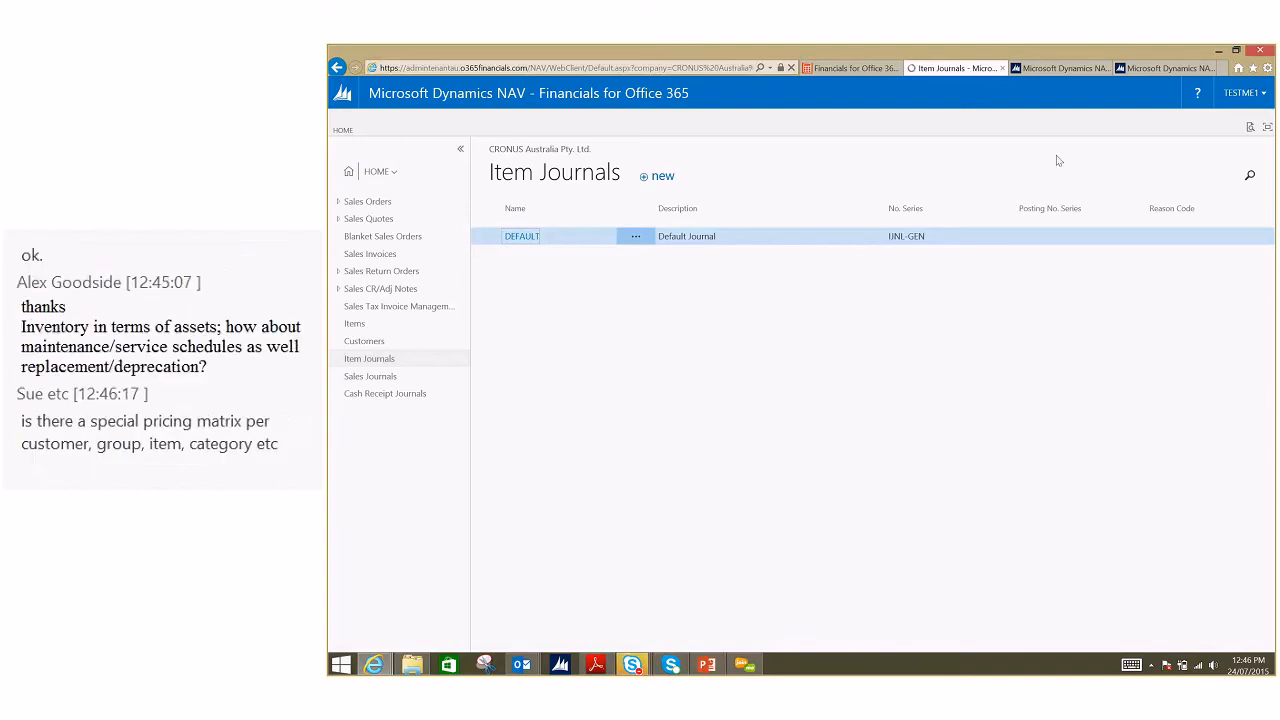
pyautogui.click(1250, 130)
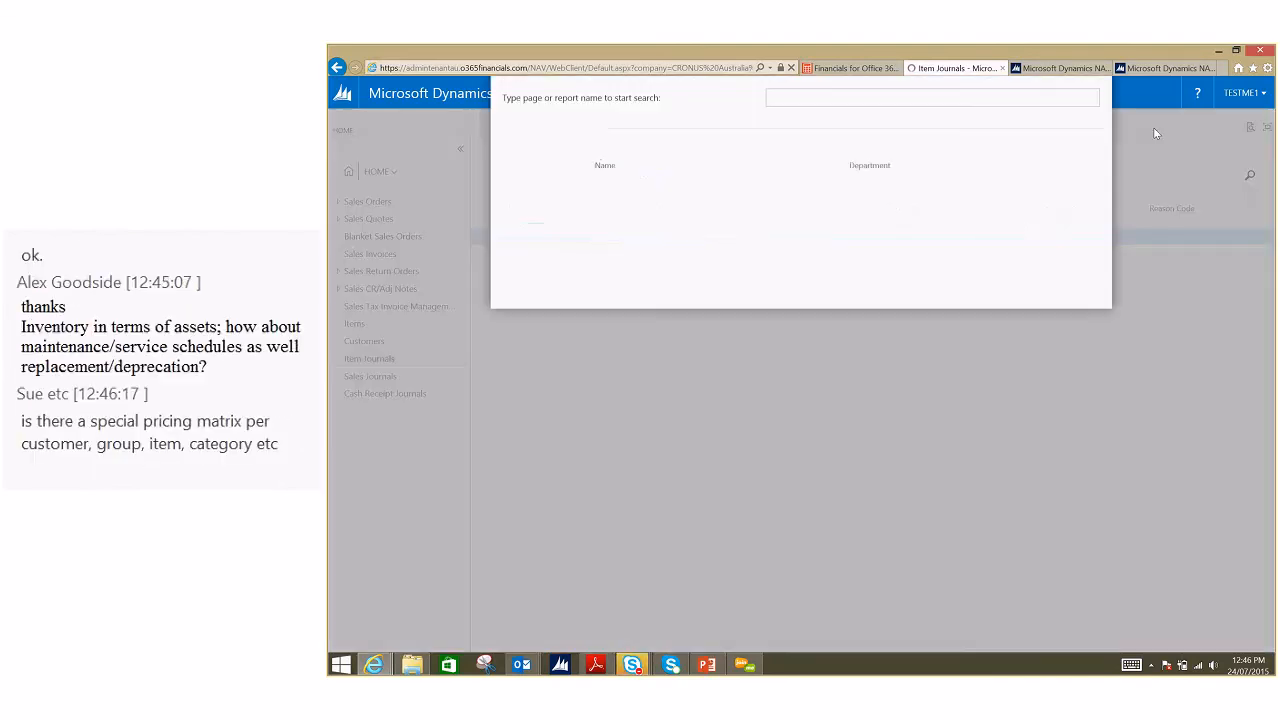
pyautogui.write('ficed')
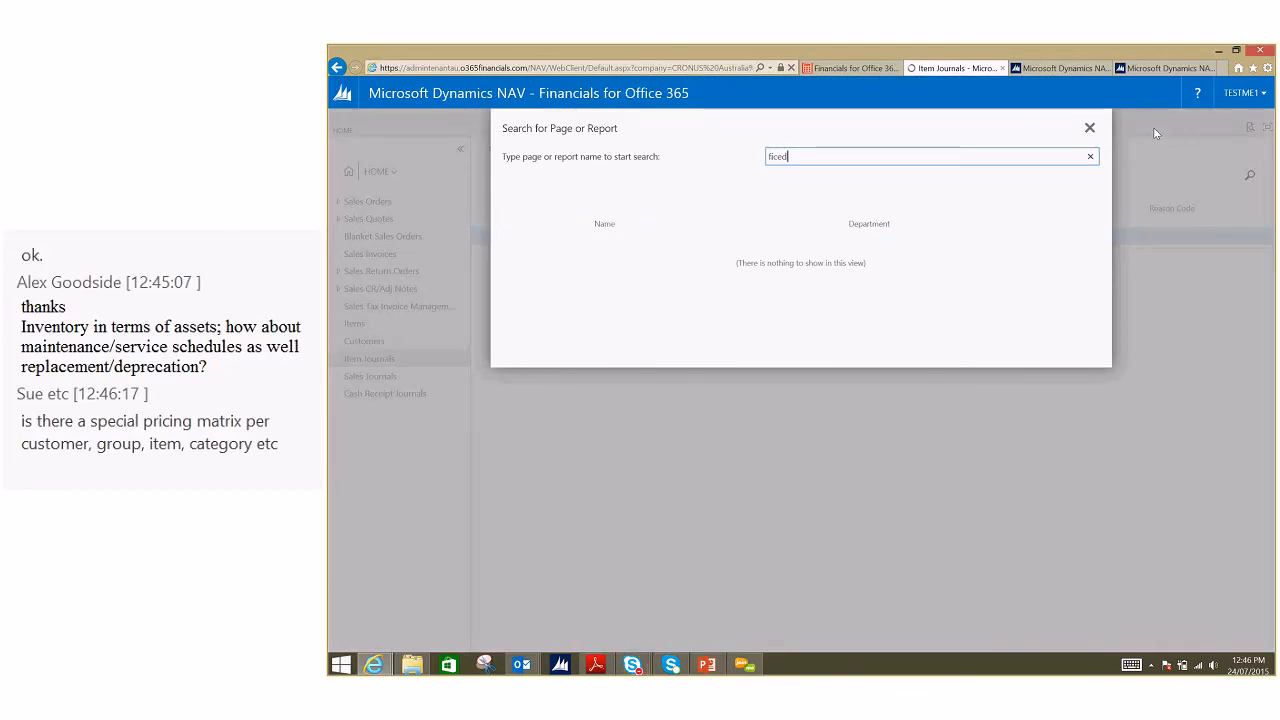
pyautogui.press('BackSpace')
pyautogui.press('BackSpace')
pyautogui.write('xed')
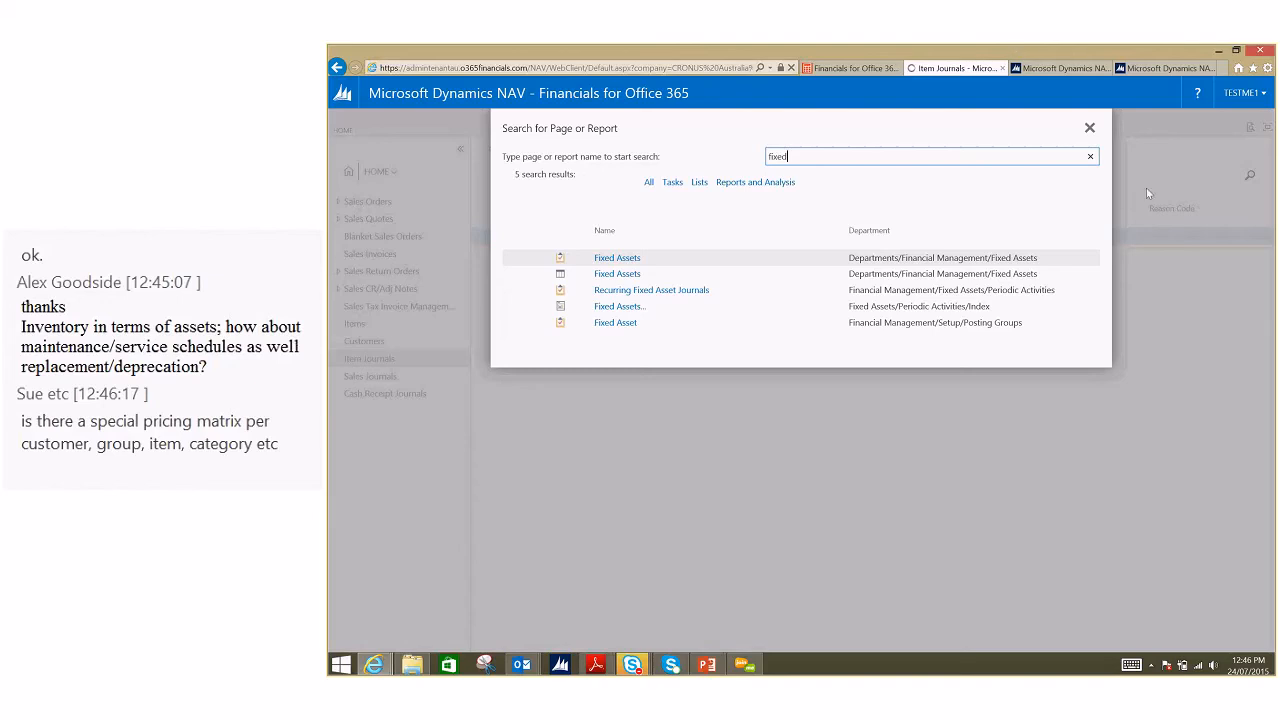
pyautogui.click(1090, 129)
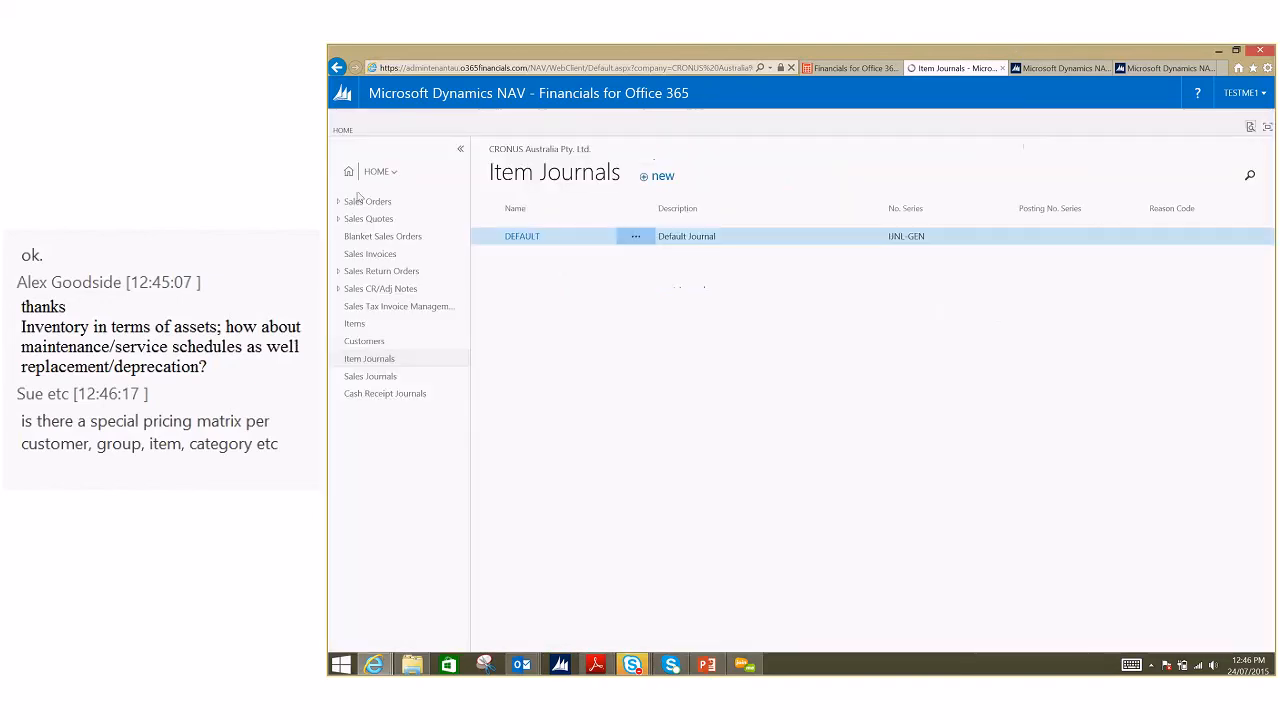
# - Return to the Home page and open the Items list with its item details area collapsed
pyautogui.click(377, 171)
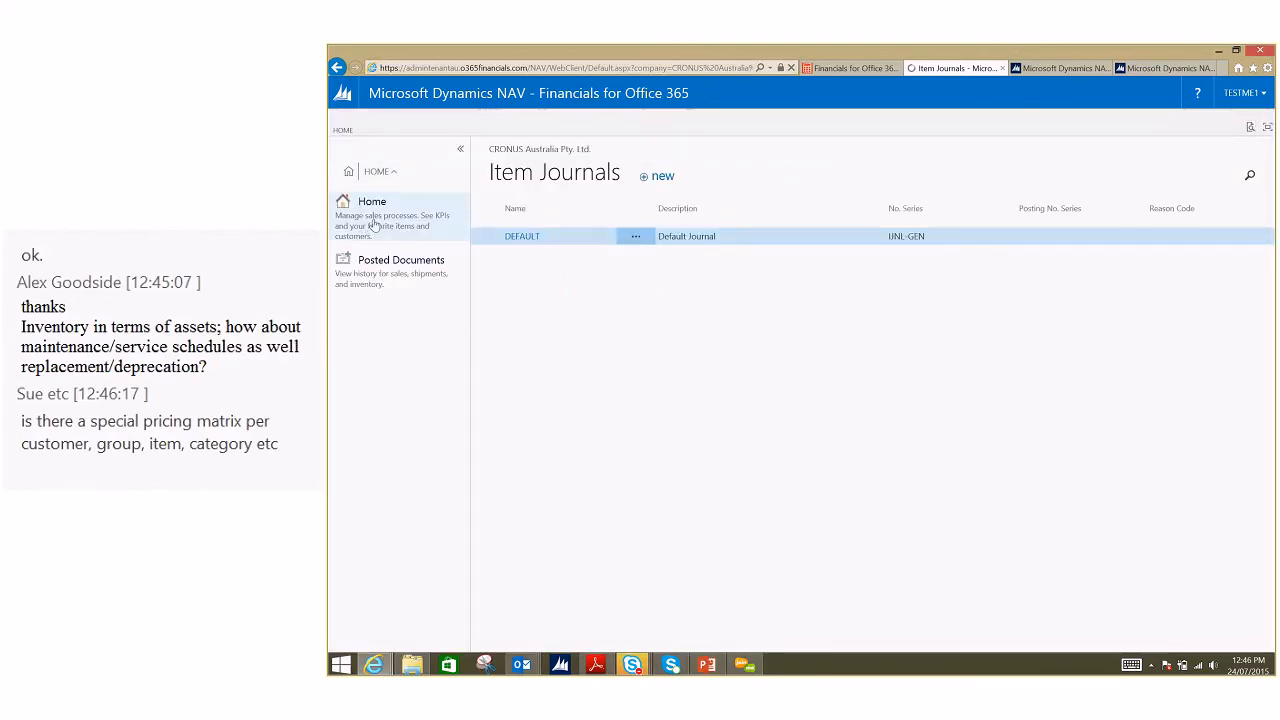
pyautogui.click(373, 224)
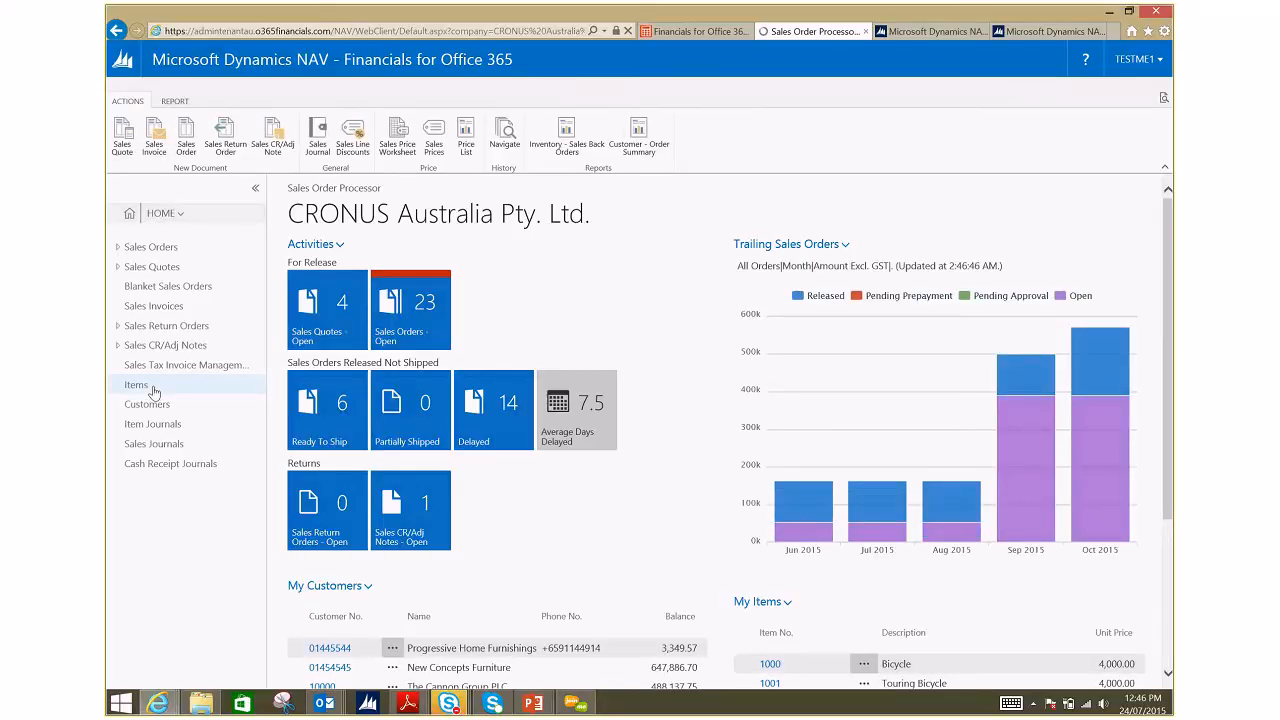
pyautogui.click(137, 385)
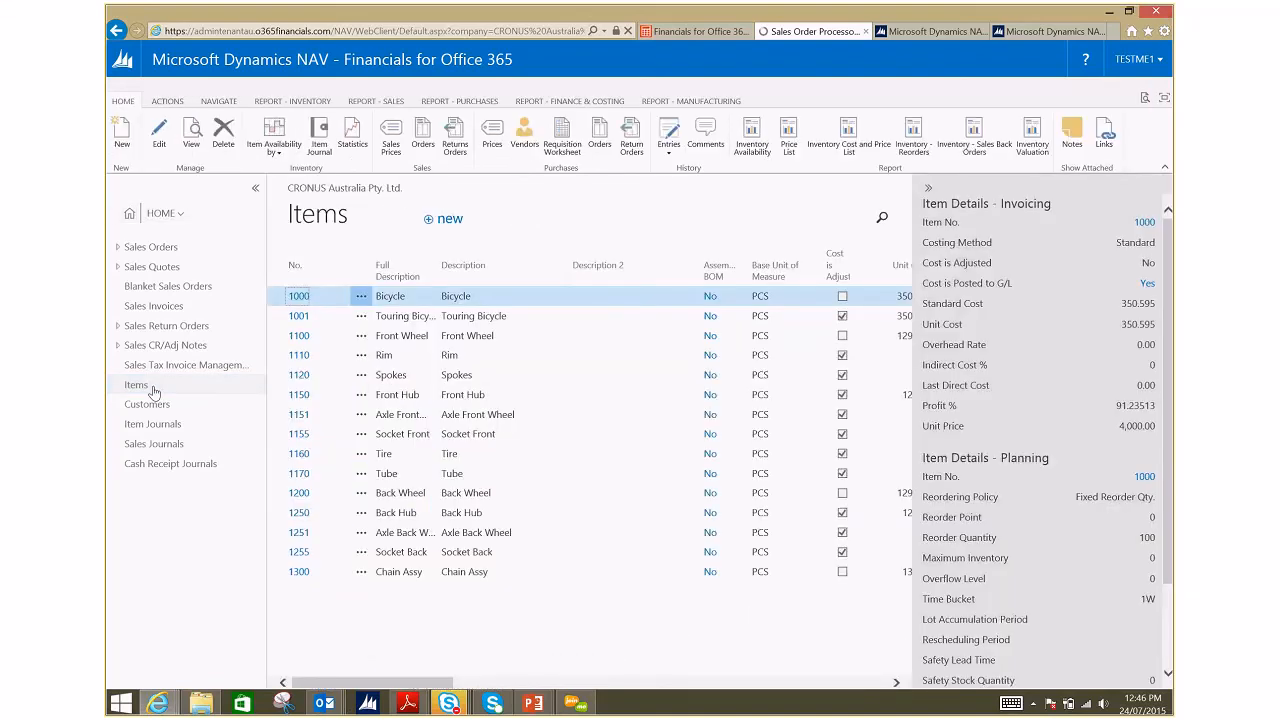
pyautogui.click(929, 192)
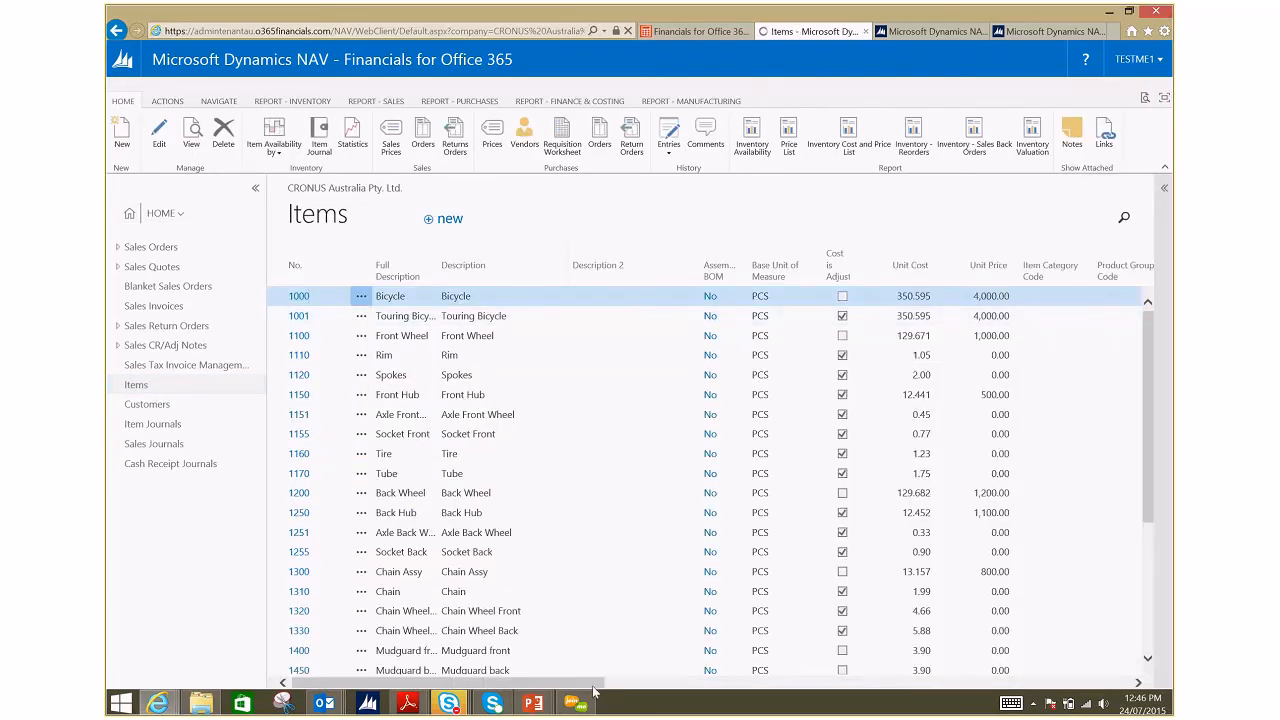
pyautogui.moveTo(593, 690); pyautogui.dragTo(646, 682)
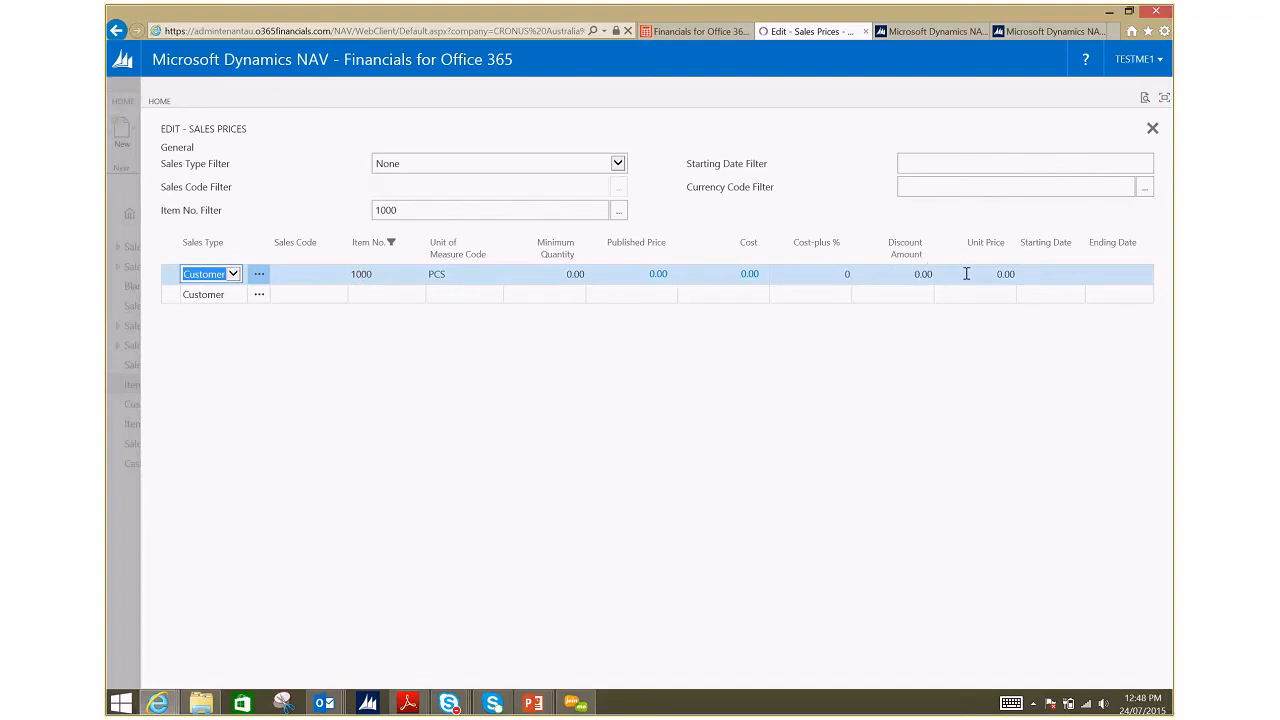
# - Review the customer choices for Sales Code and the Sales Type options on the first Sales Prices line of item 1000
pyautogui.press('Tab')
pyautogui.click(337, 278)
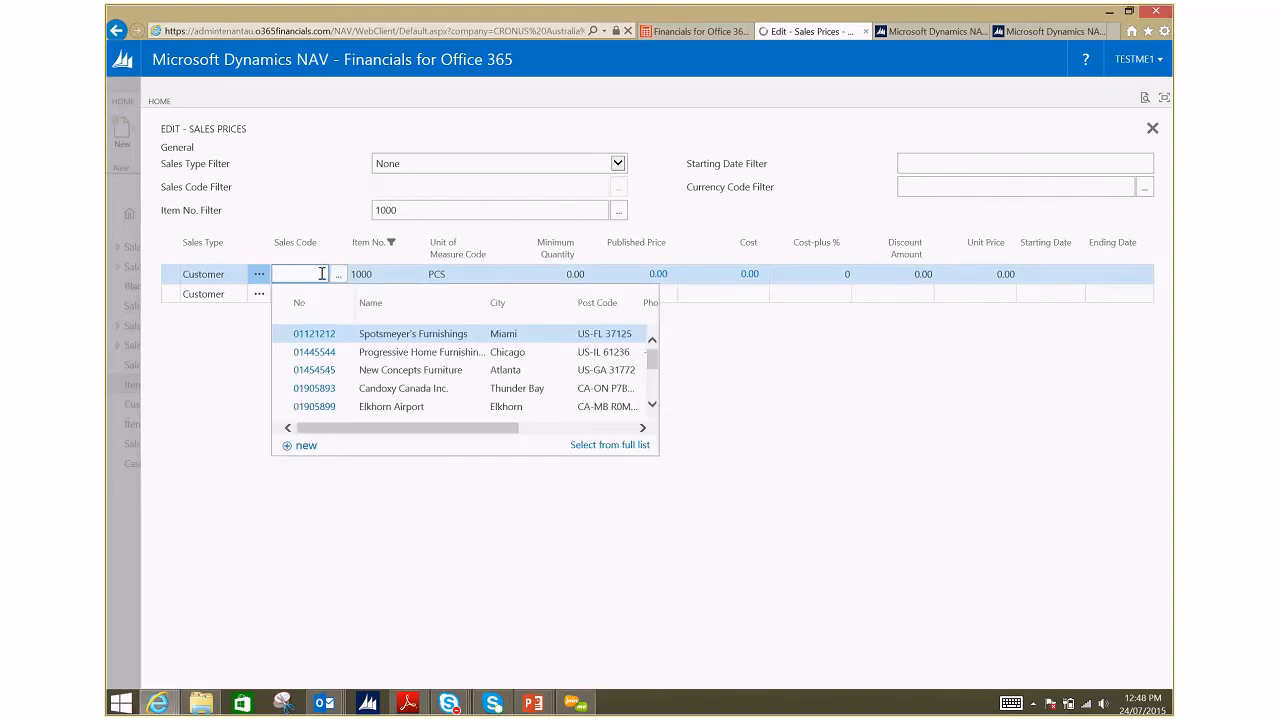
pyautogui.click(240, 484)
pyautogui.click(241, 259)
pyautogui.click(241, 277)
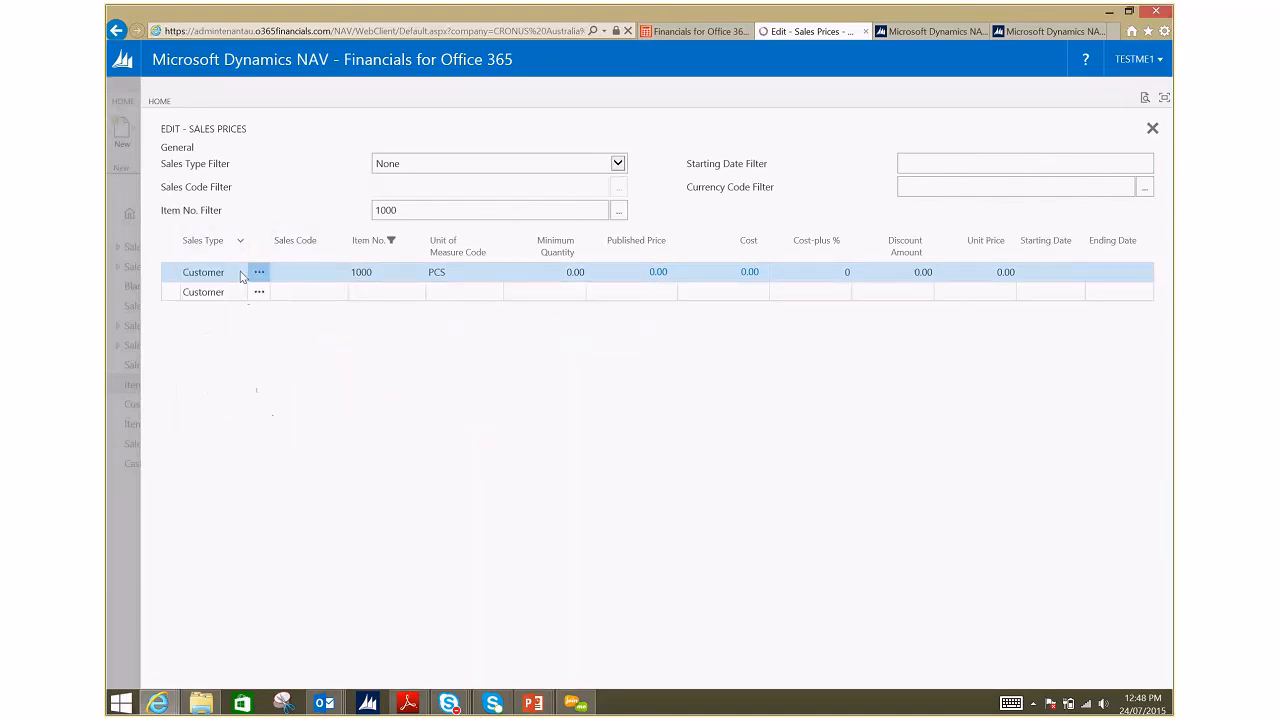
pyautogui.click(241, 277)
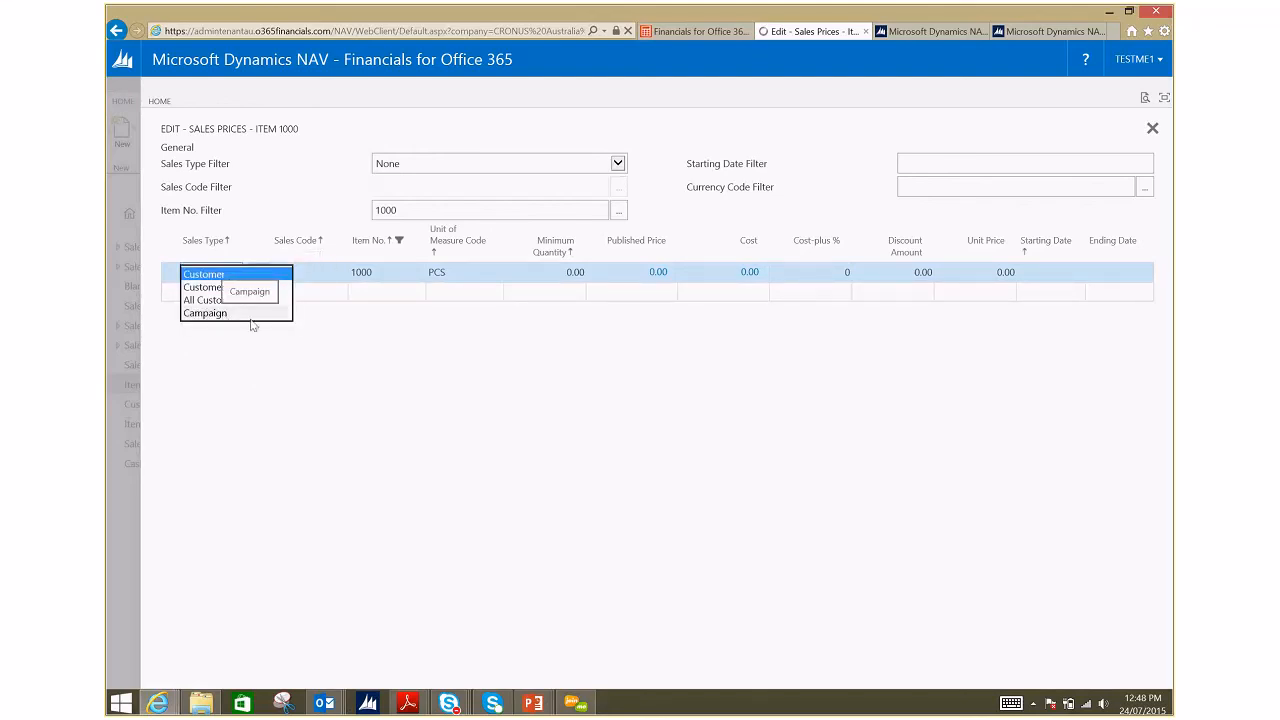
pyautogui.click(309, 392)
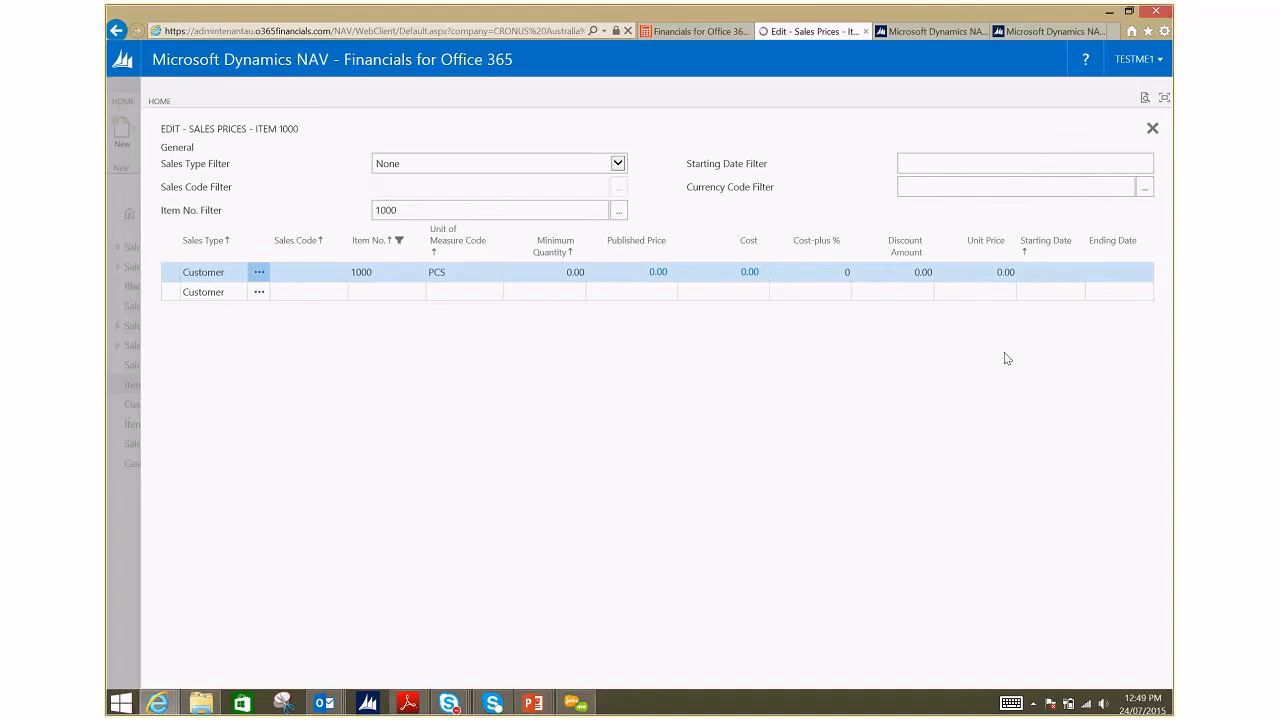
# - Open the Minimum Quantity of item 1000's first price line for editing, and close Sales Prices
pyautogui.doubleClick(568, 272)
pyautogui.click(566, 272)
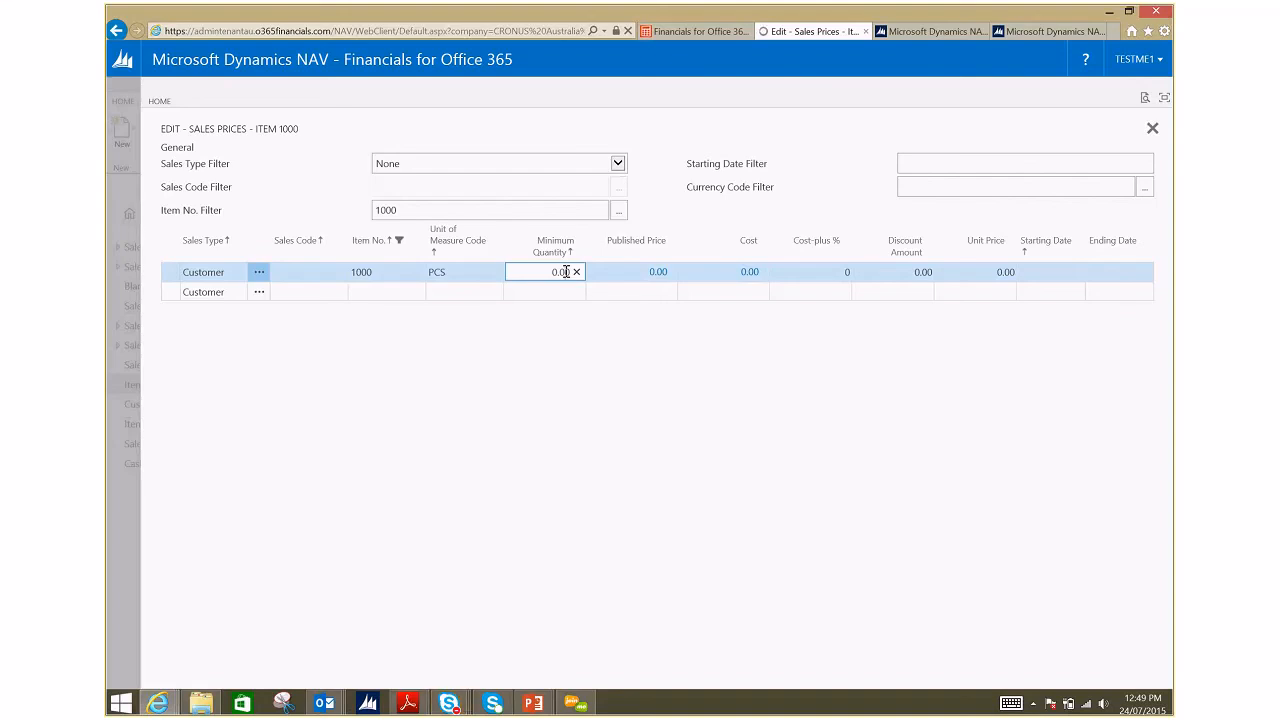
pyautogui.press('Escape')
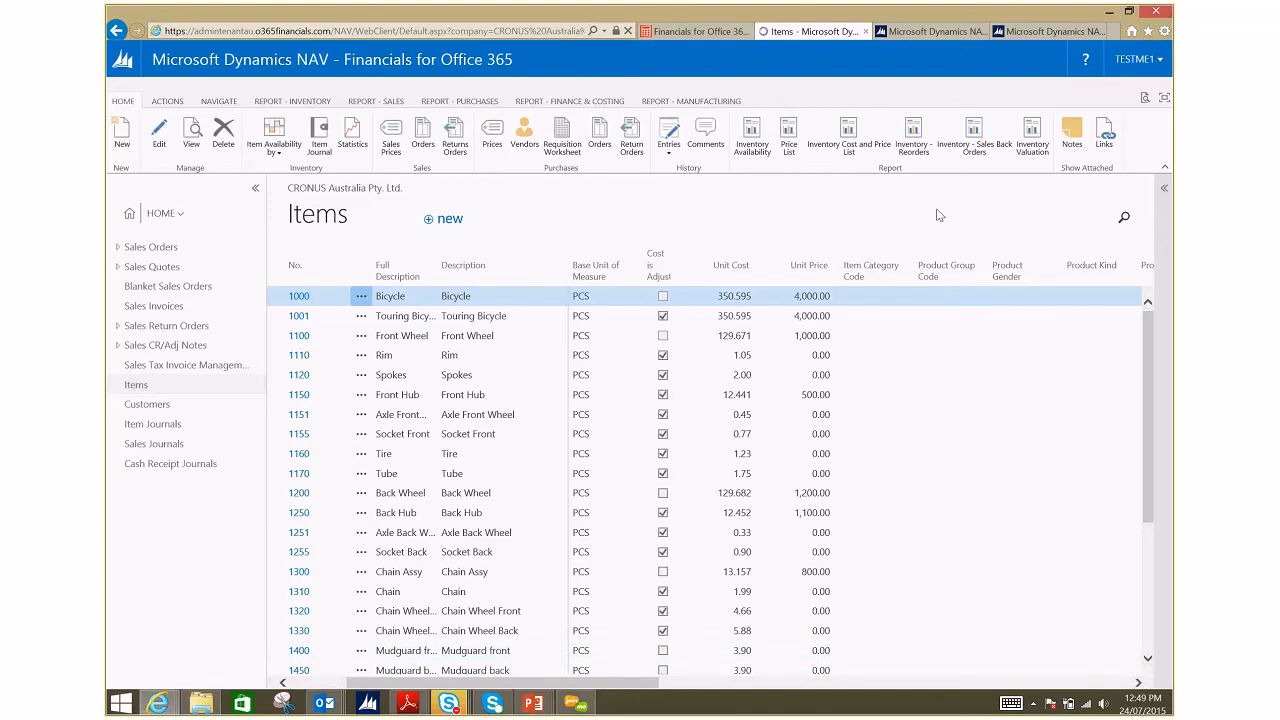
# - Review the item filter and totals filter fields of the Inventory Availability report, and close the report request without running it
pyautogui.click(761, 150)
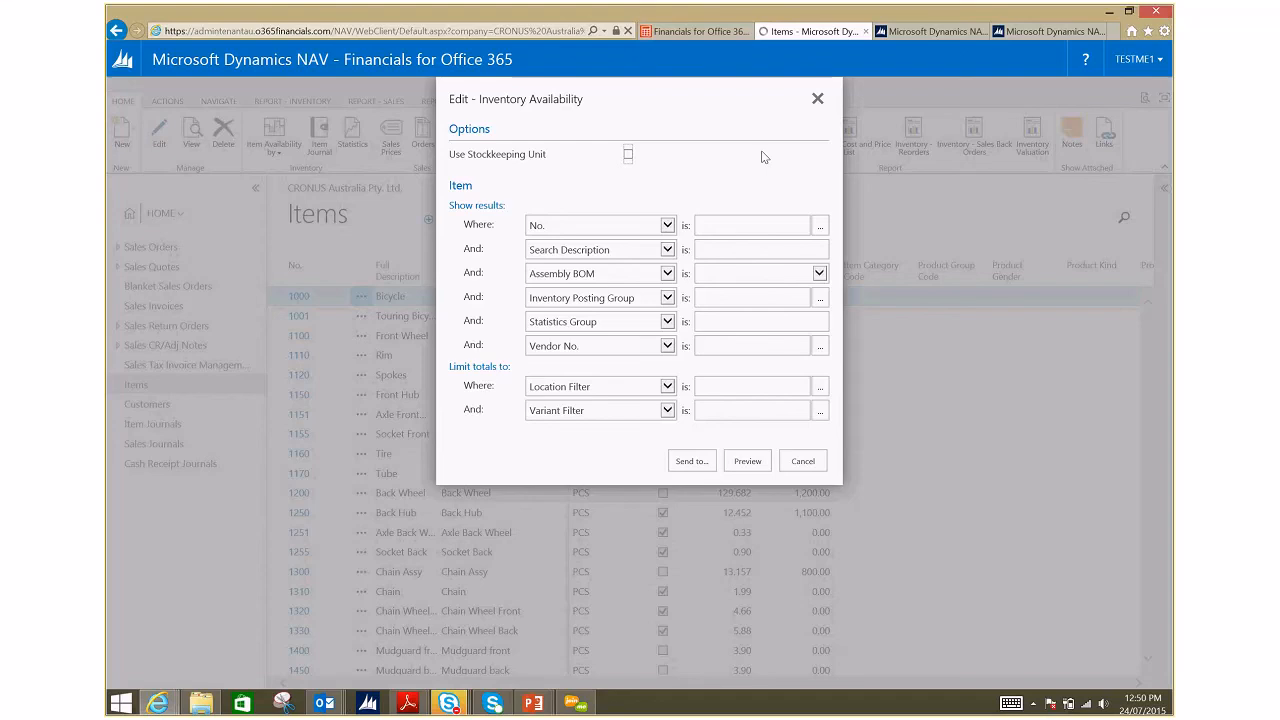
pyautogui.click(668, 225)
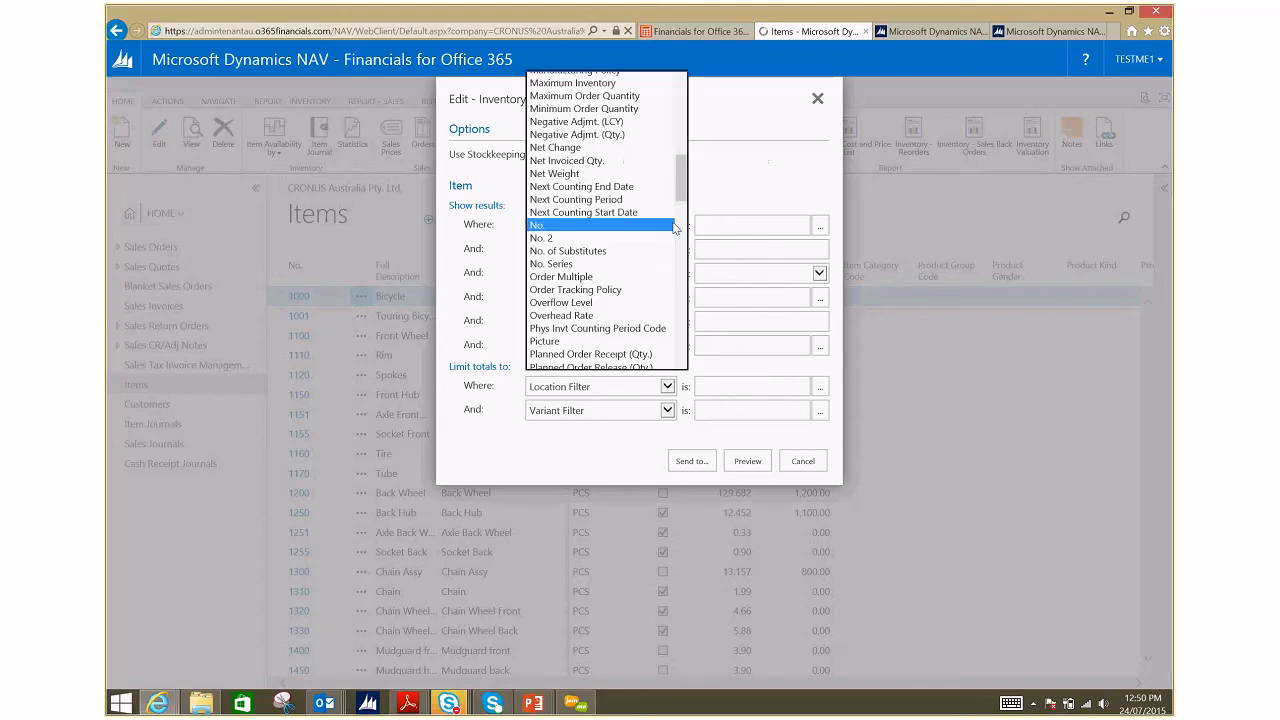
pyautogui.moveTo(681, 182); pyautogui.dragTo(684, 252)
pyautogui.click(728, 183)
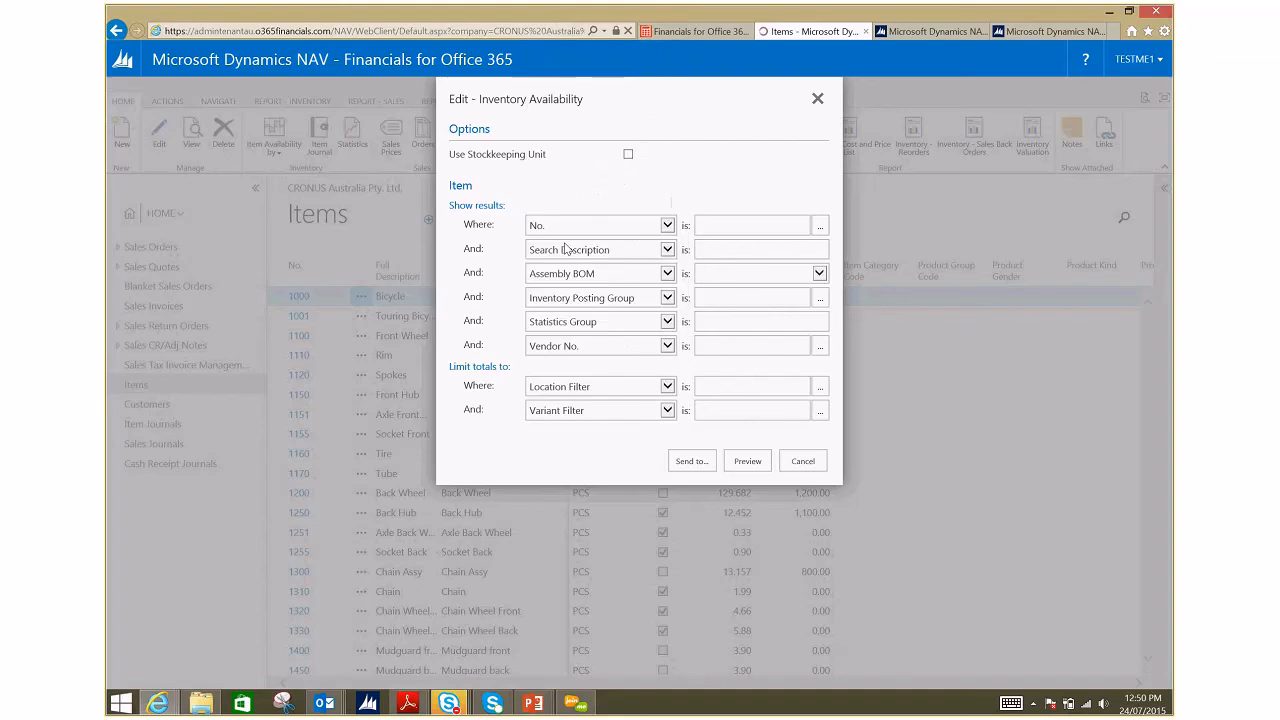
pyautogui.click(667, 392)
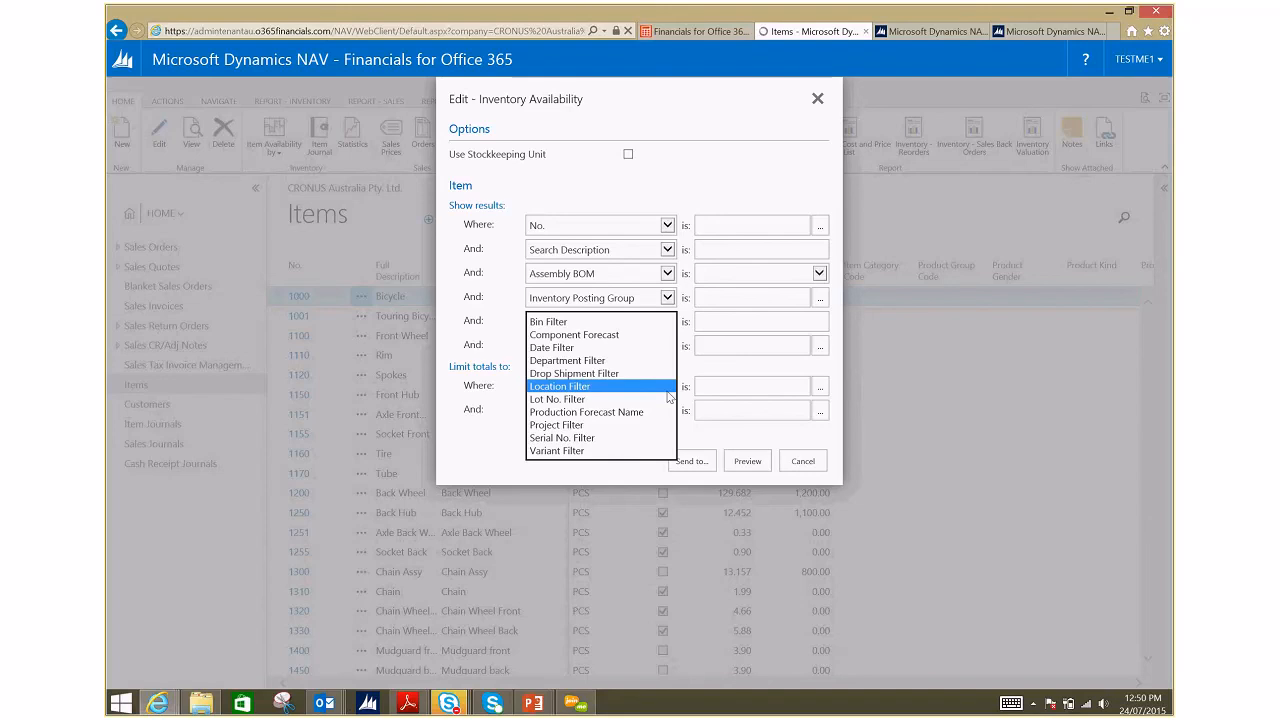
pyautogui.click(768, 200)
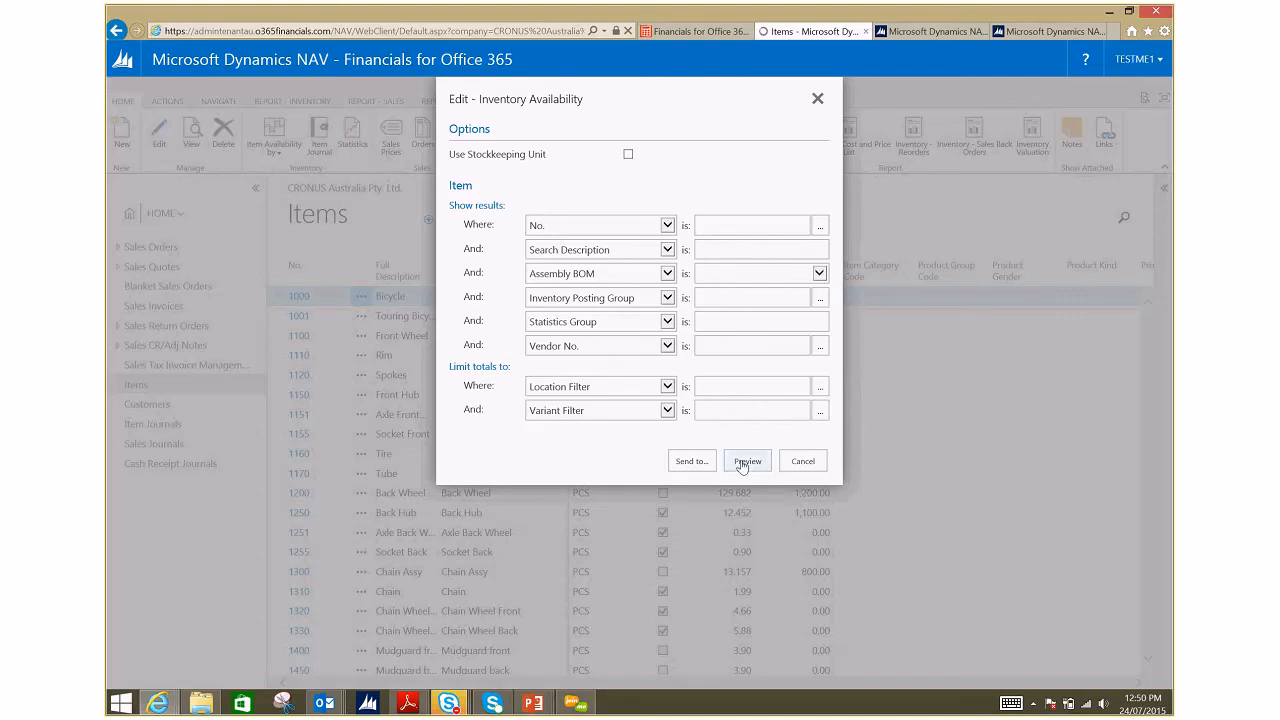
pyautogui.click(802, 462)
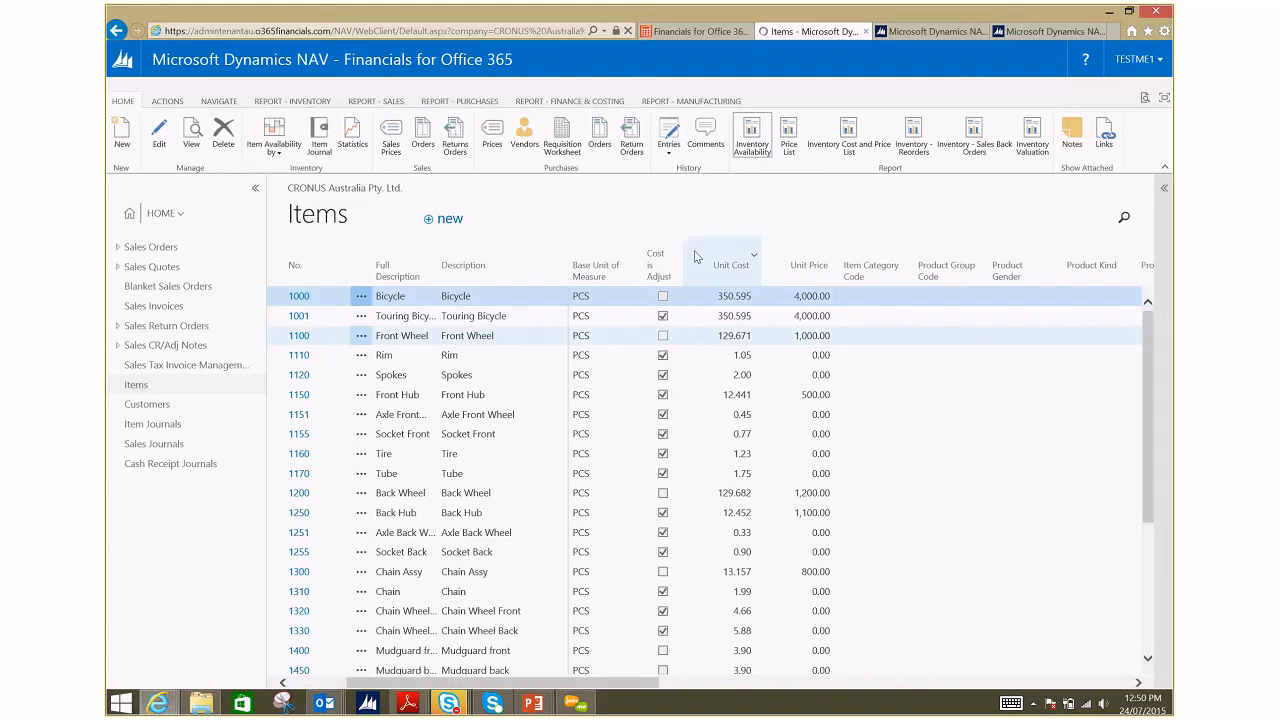
# - Review the columns that can be shown in the Items list, and reopen the list from the home page
pyautogui.click(754, 254)
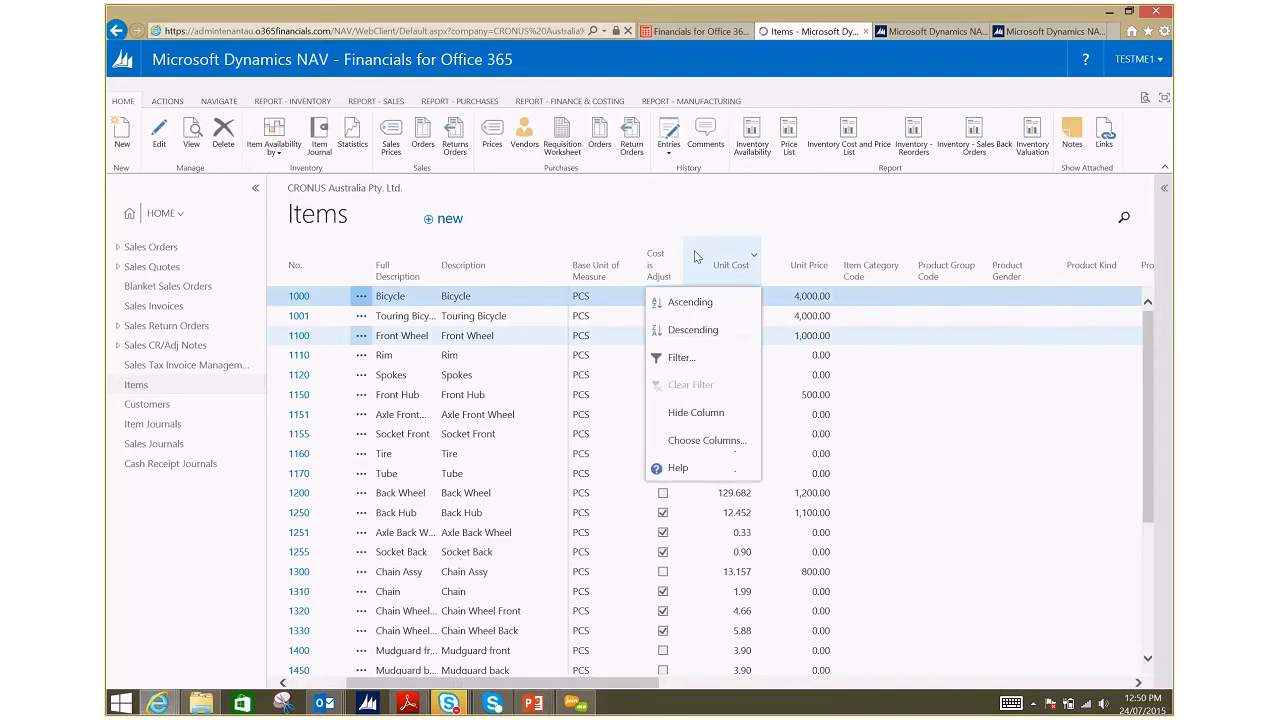
pyautogui.click(721, 449)
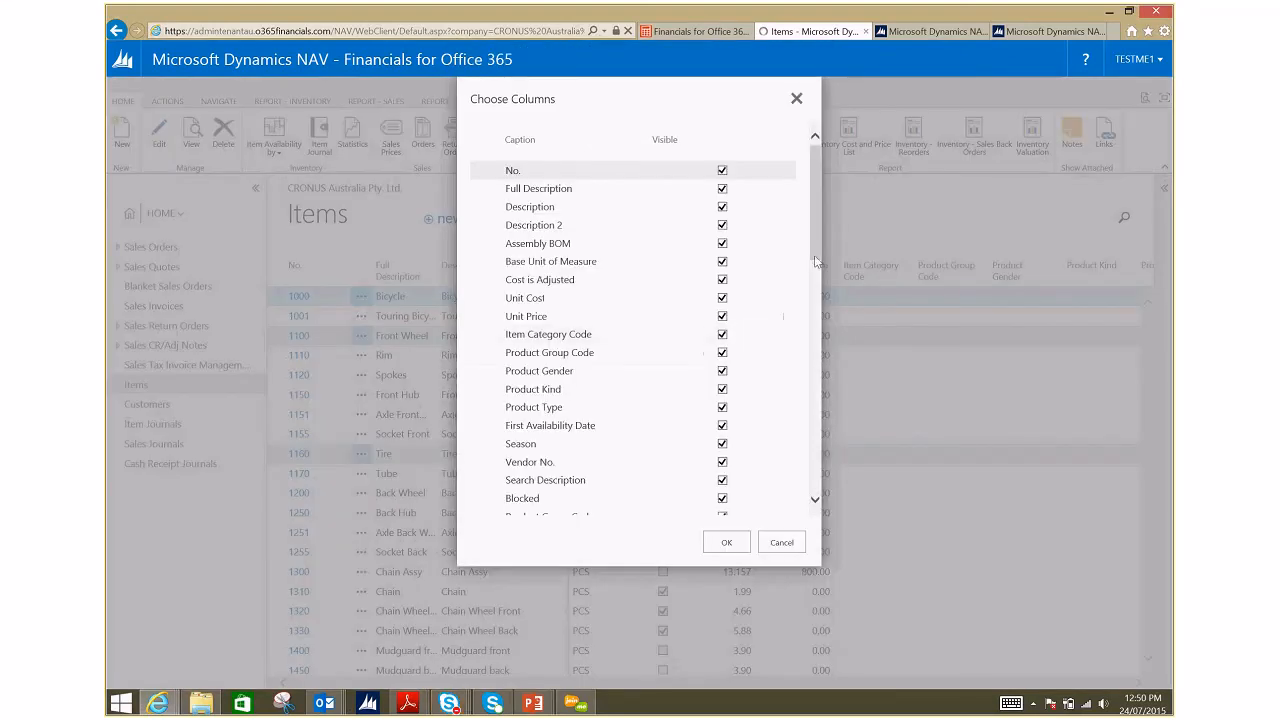
pyautogui.moveTo(817, 274); pyautogui.dragTo(816, 312)
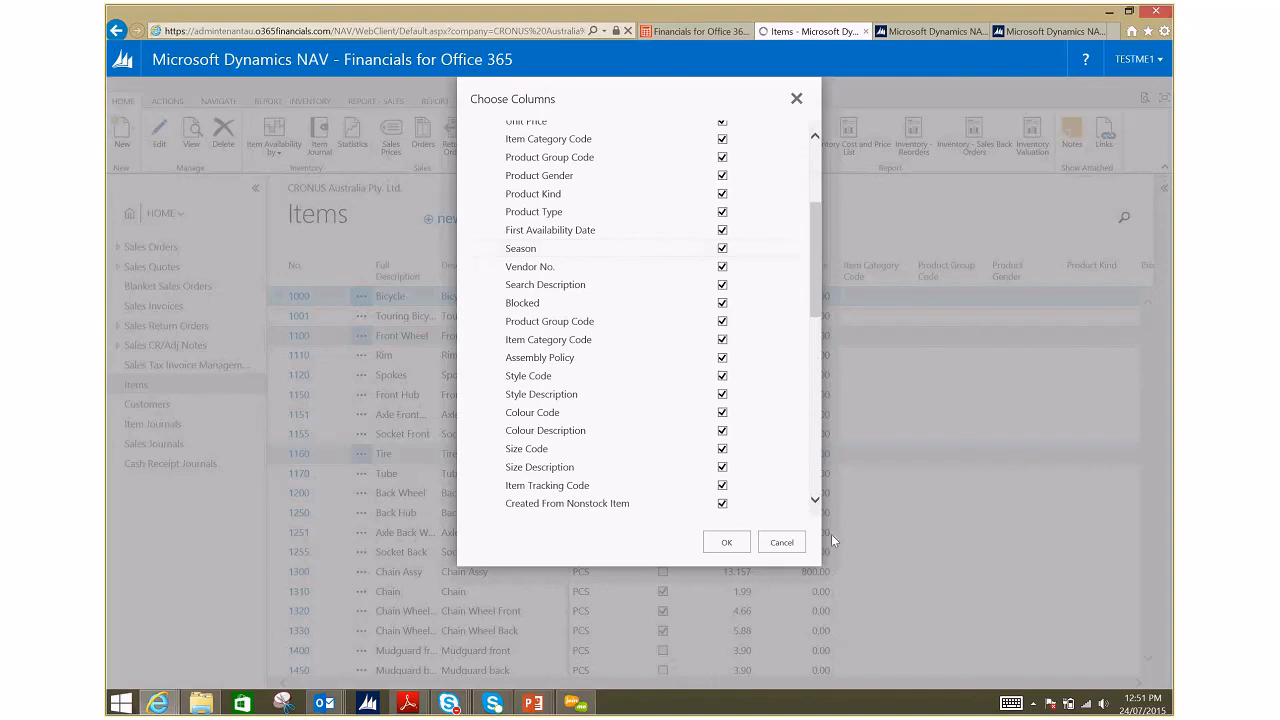
pyautogui.click(726, 542)
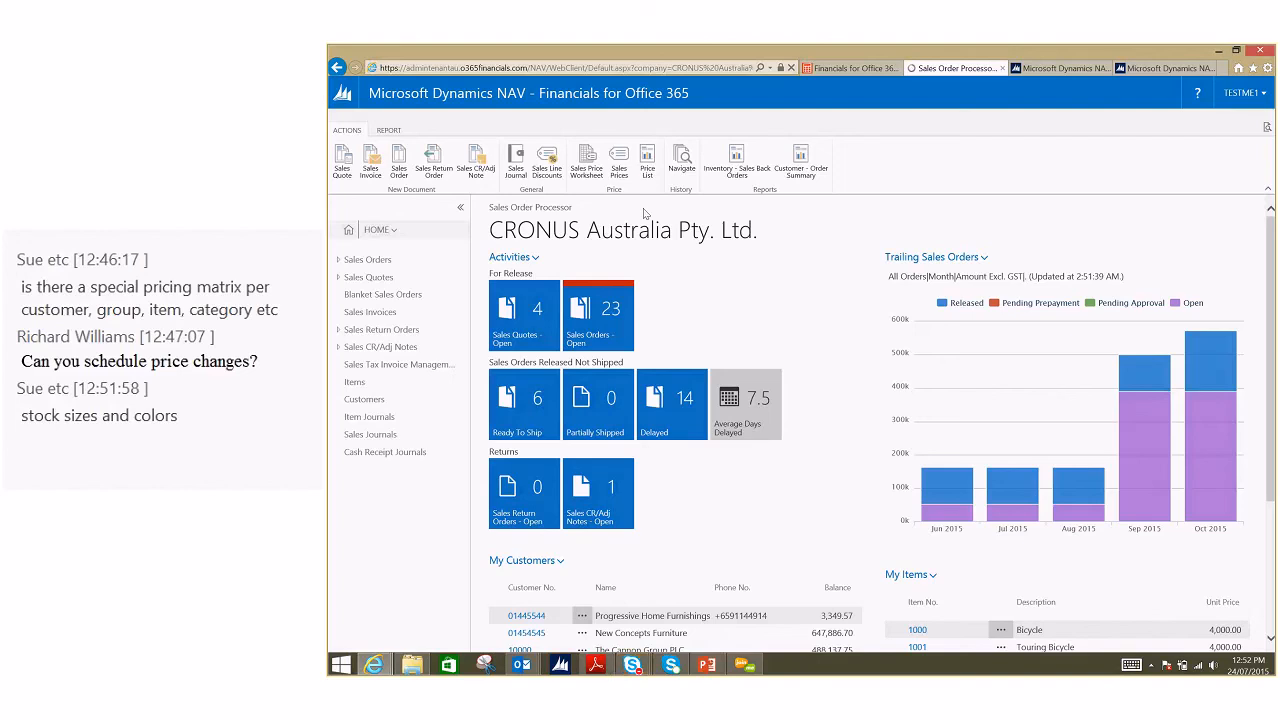
pyautogui.click(358, 383)
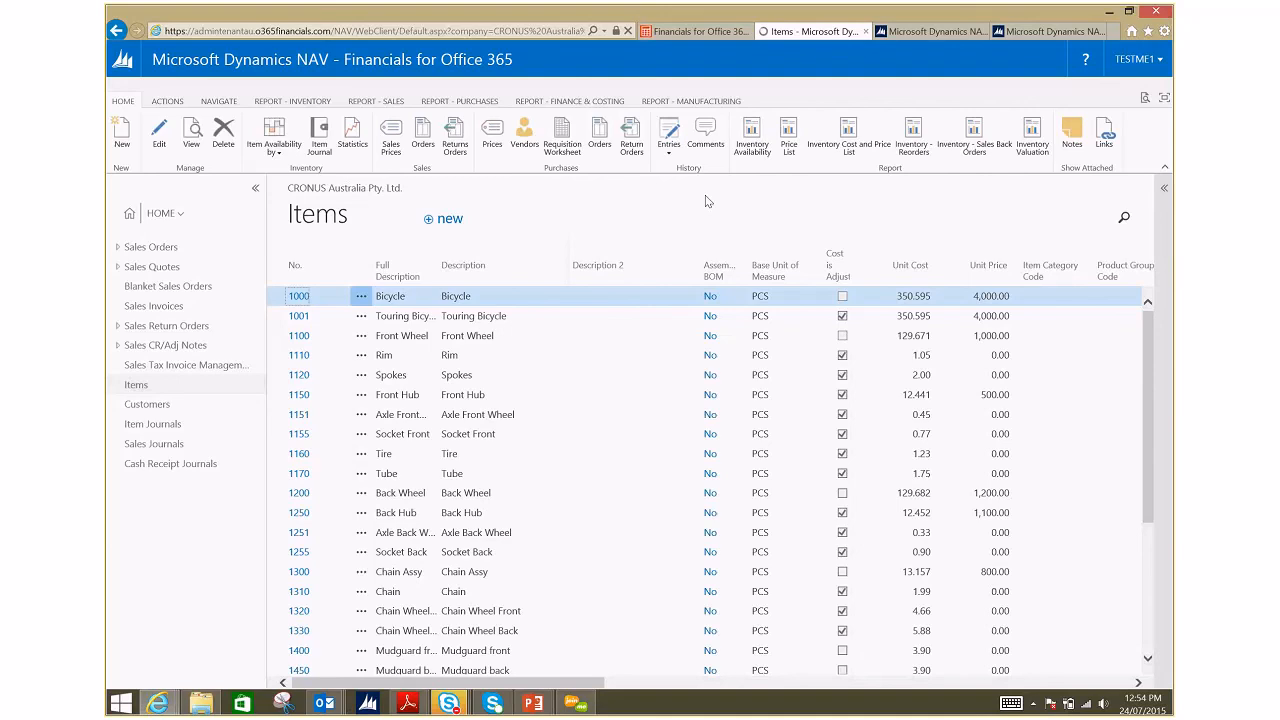
# - Return to the Sales Order Processor home page, and switch to the PowerPoint slide show to continue the slides
pyautogui.click(160, 213)
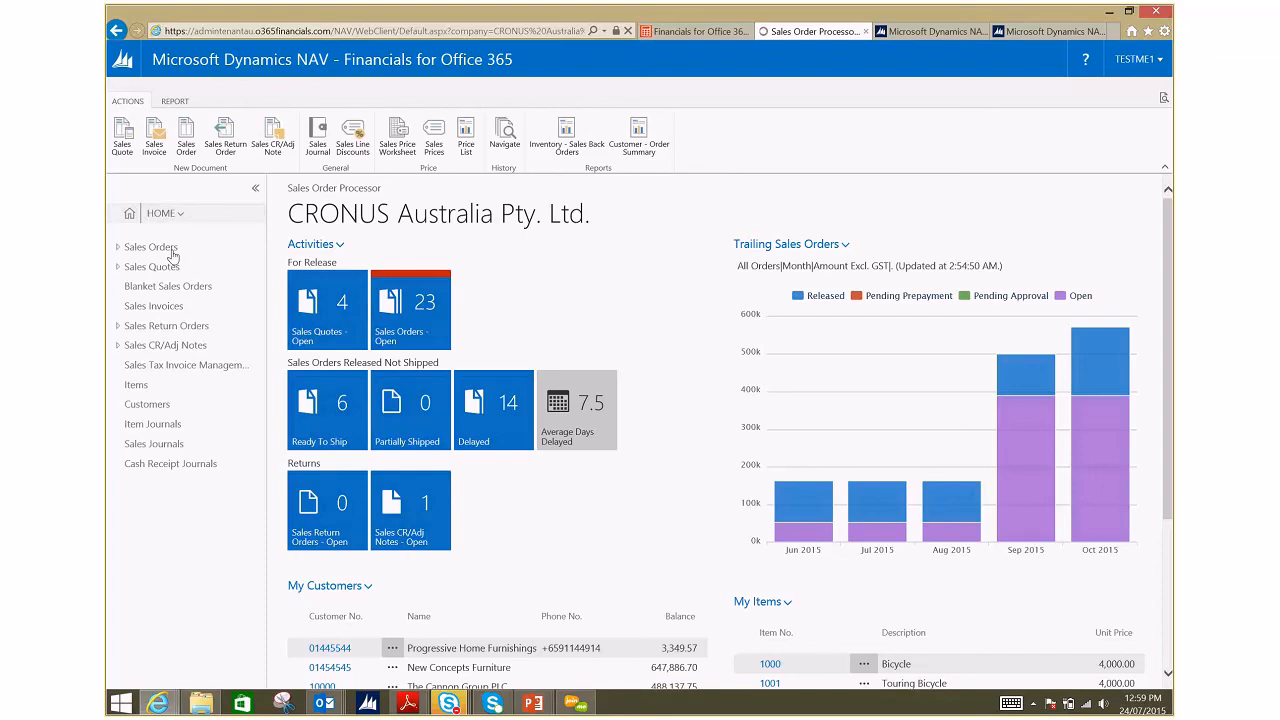
pyautogui.hotkey('alt', 'Tab')
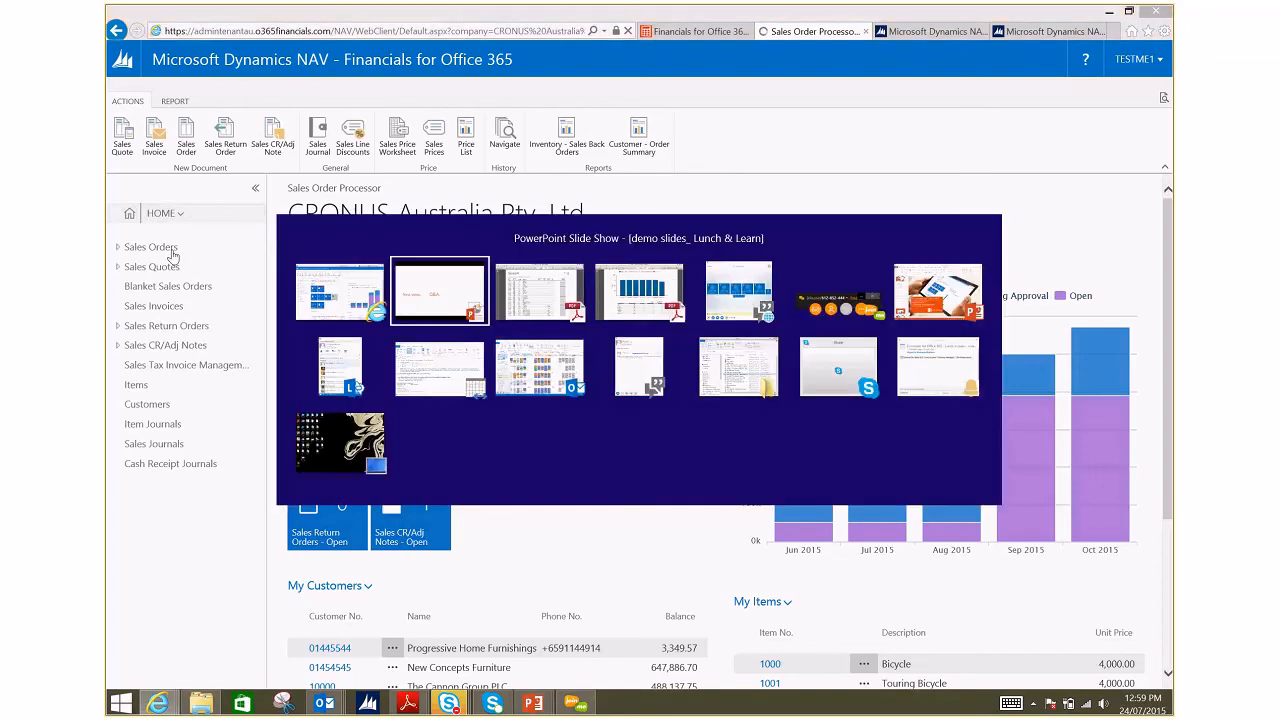
pyautogui.press('Right')
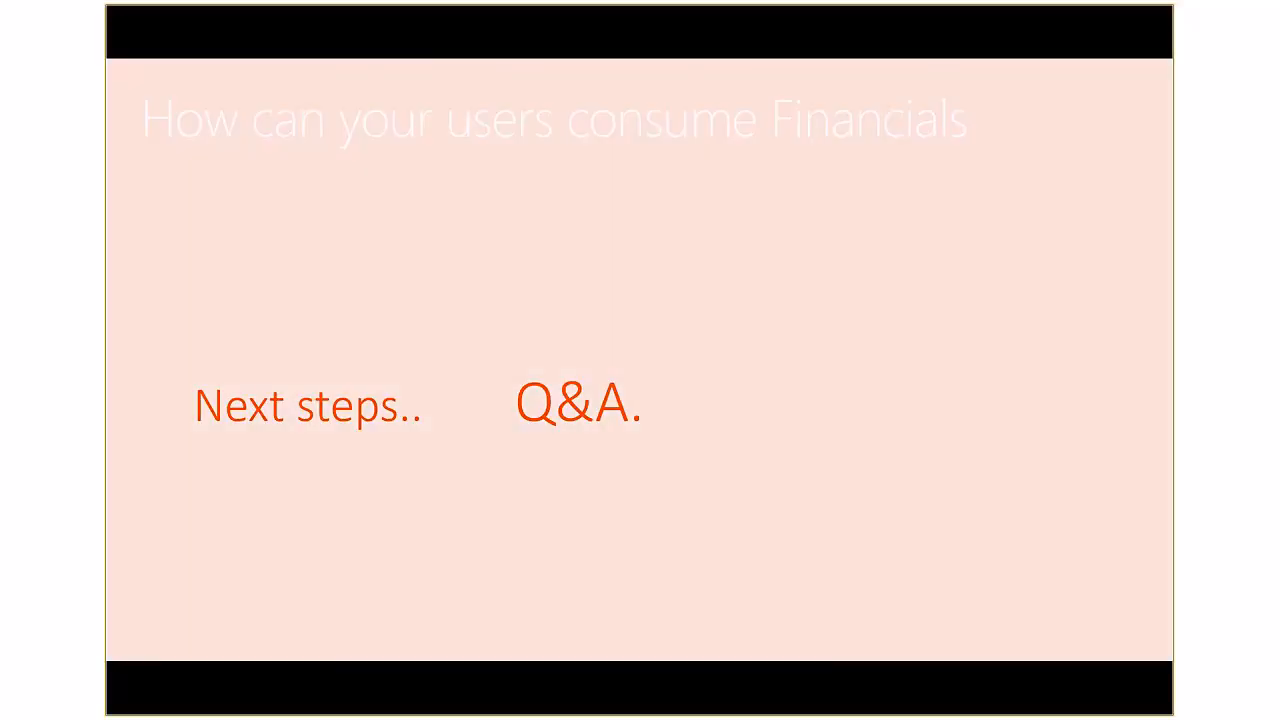